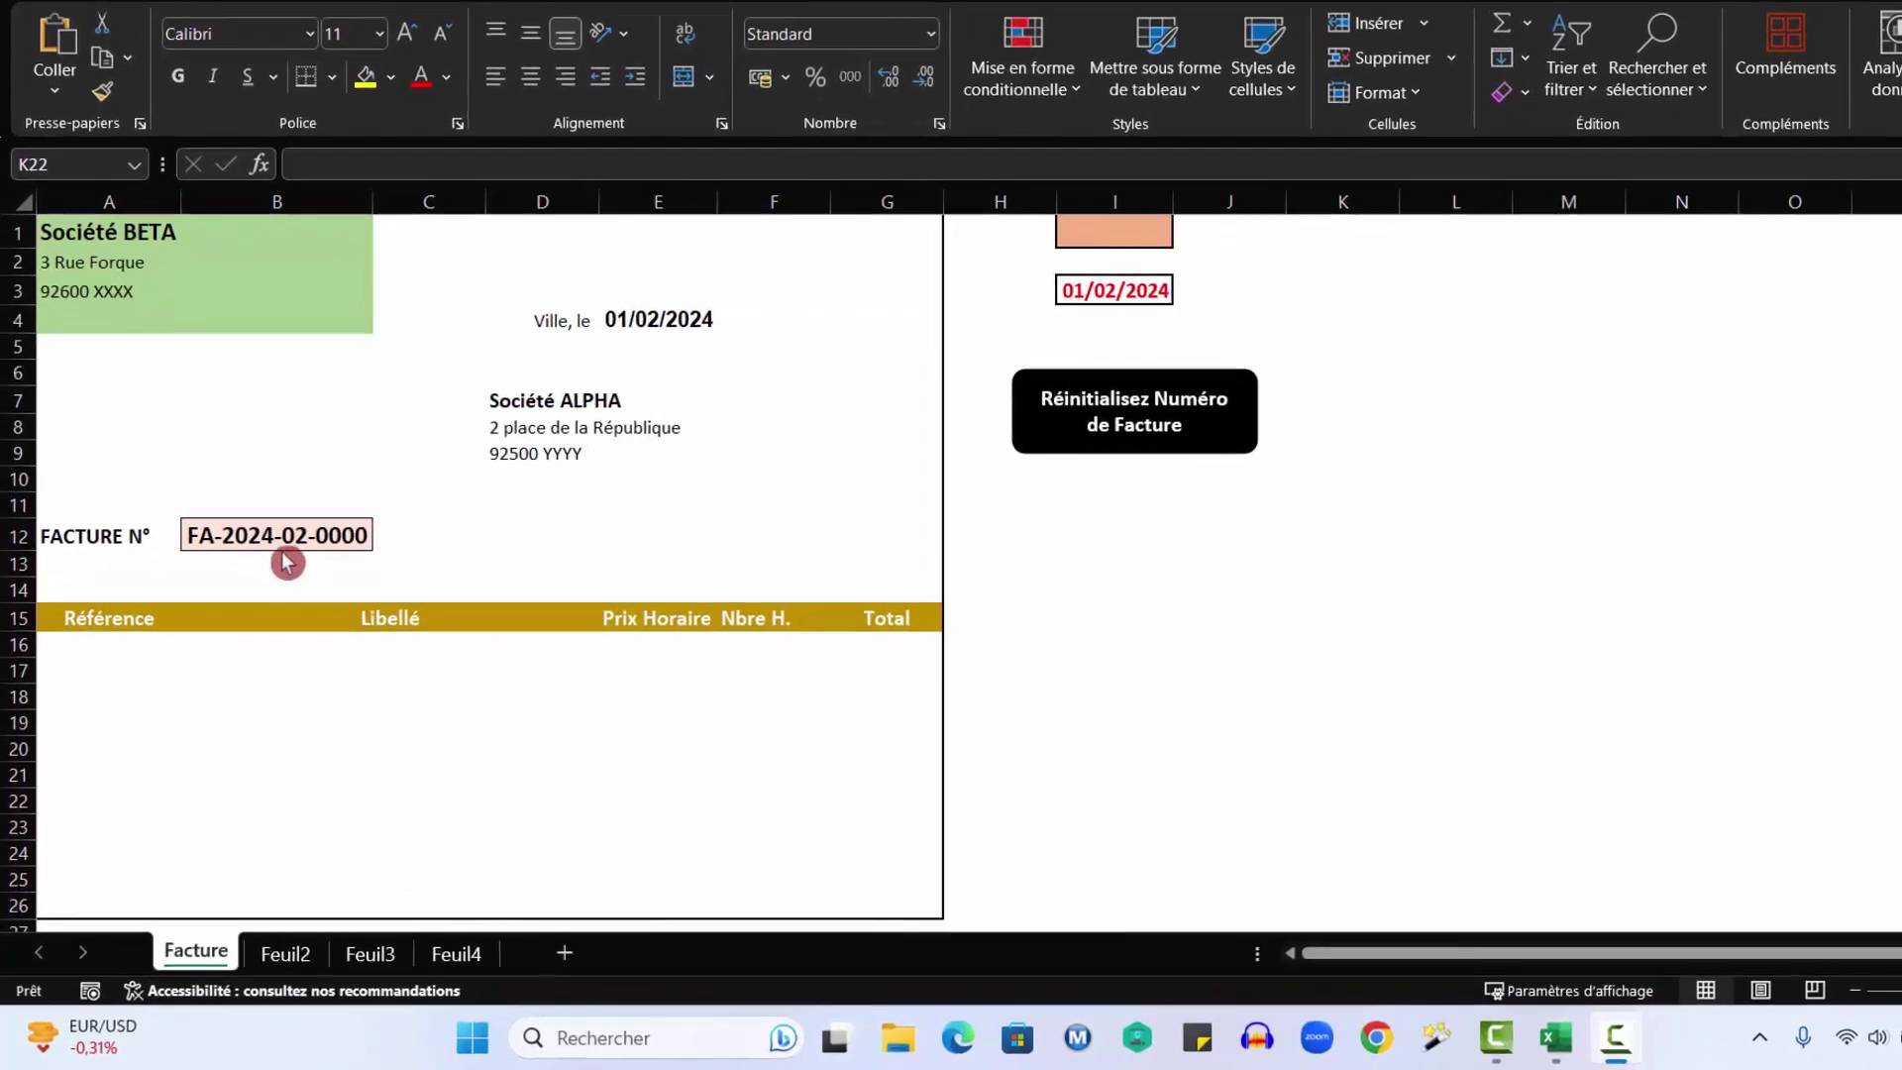
Inspect the invoice-number formula in B12 and the invoice date in E4.
click(262, 573)
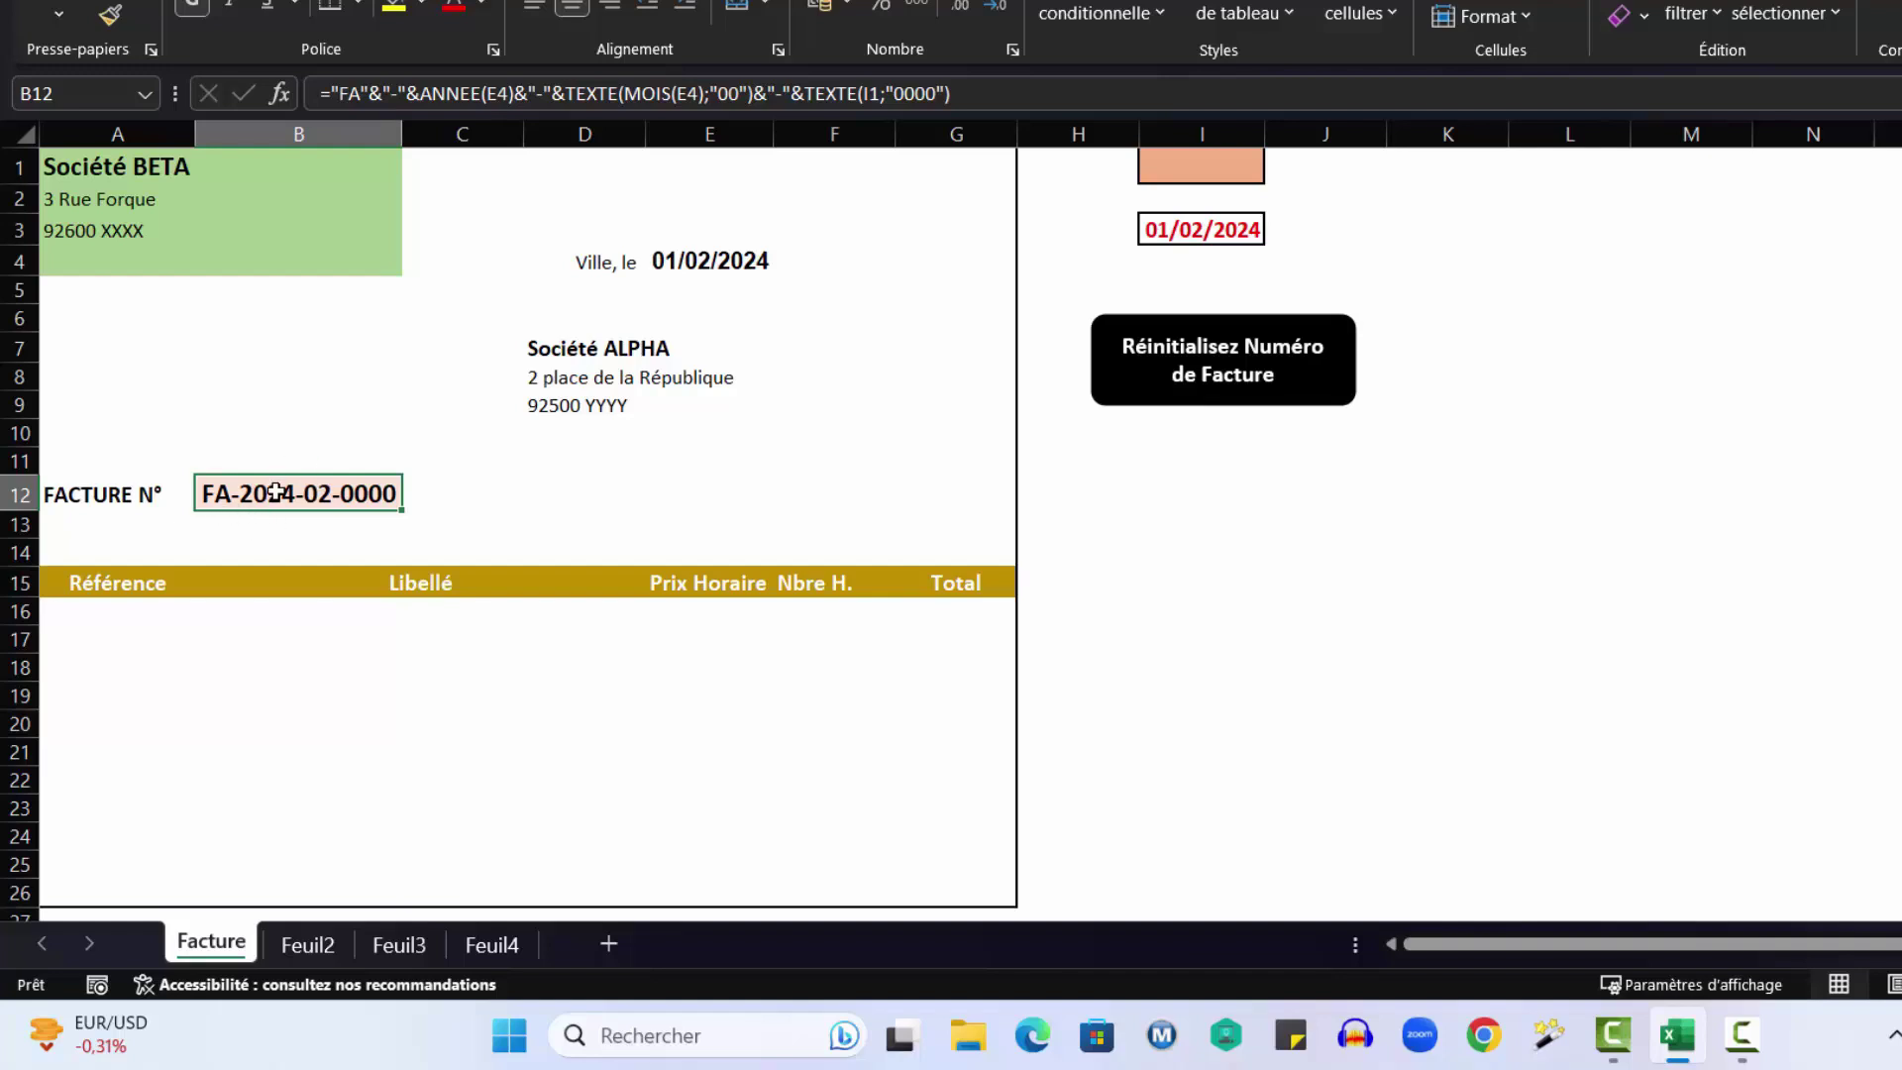
click(750, 260)
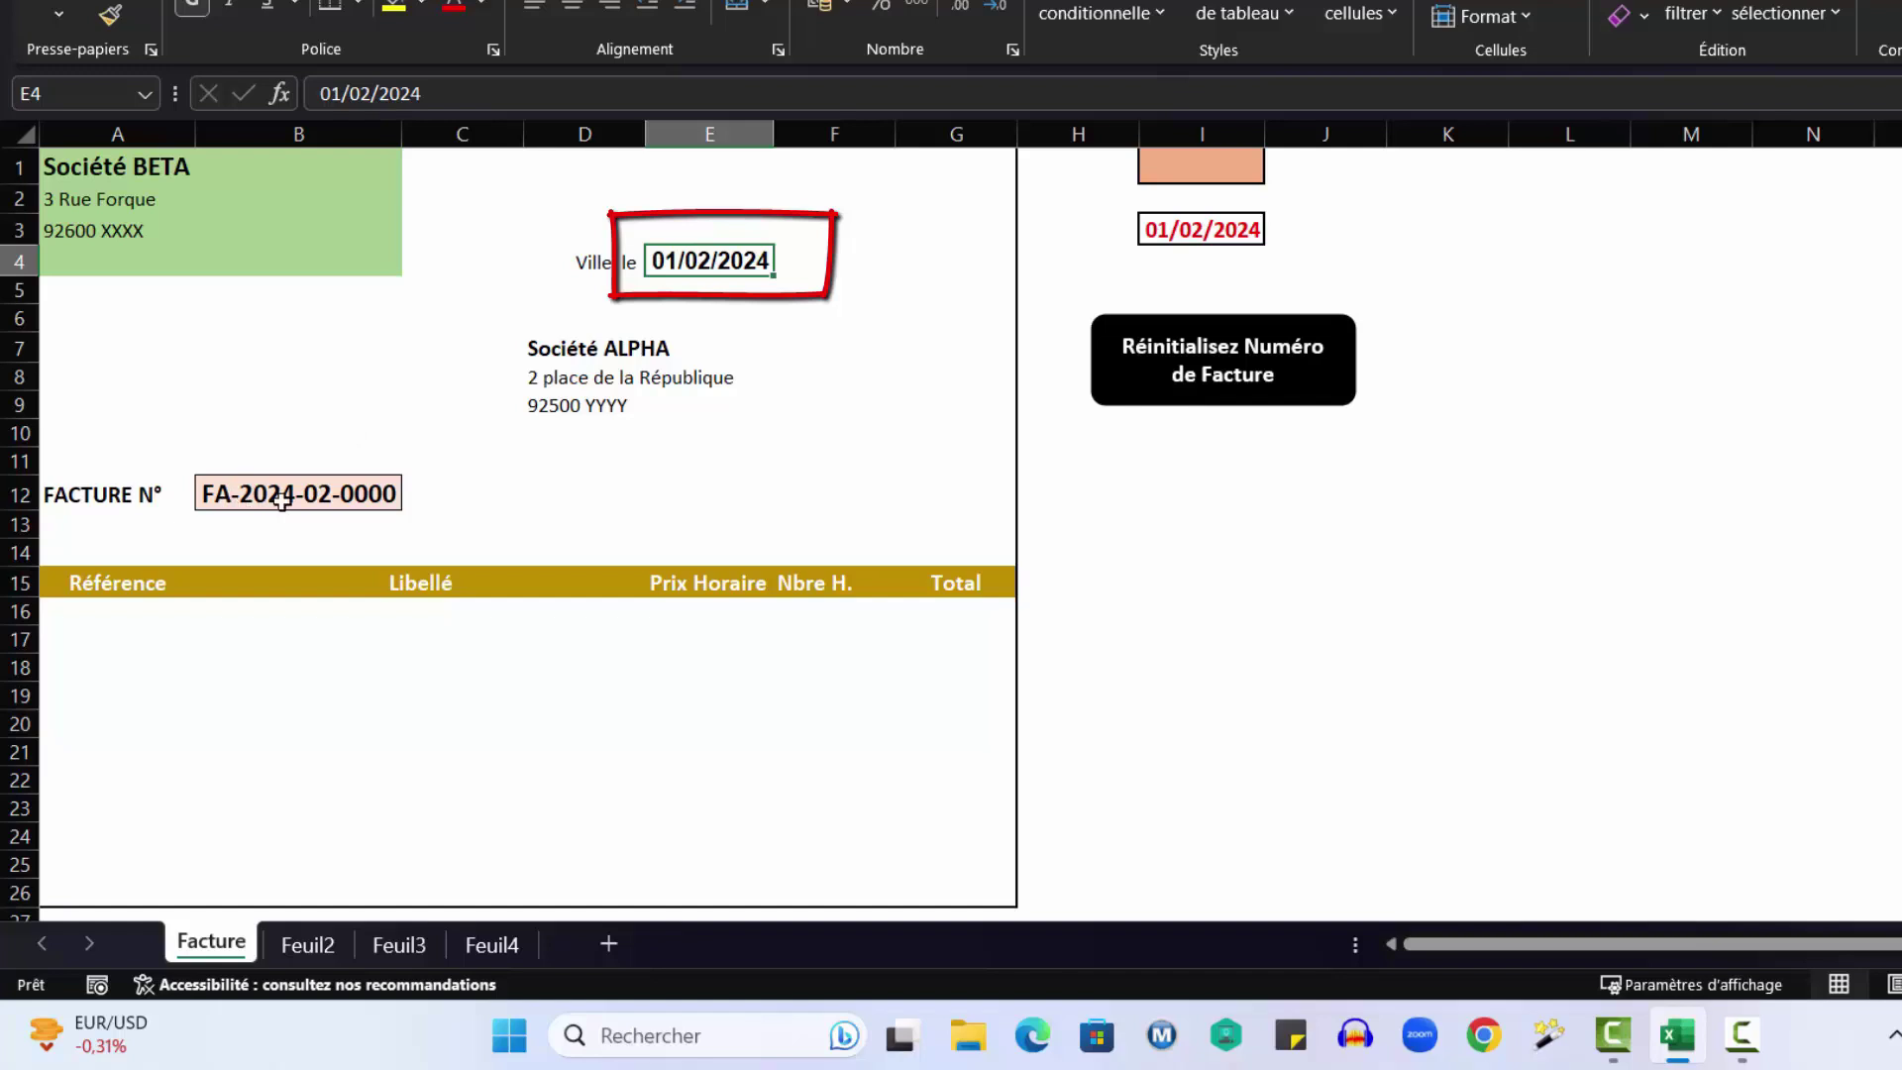
click(354, 502)
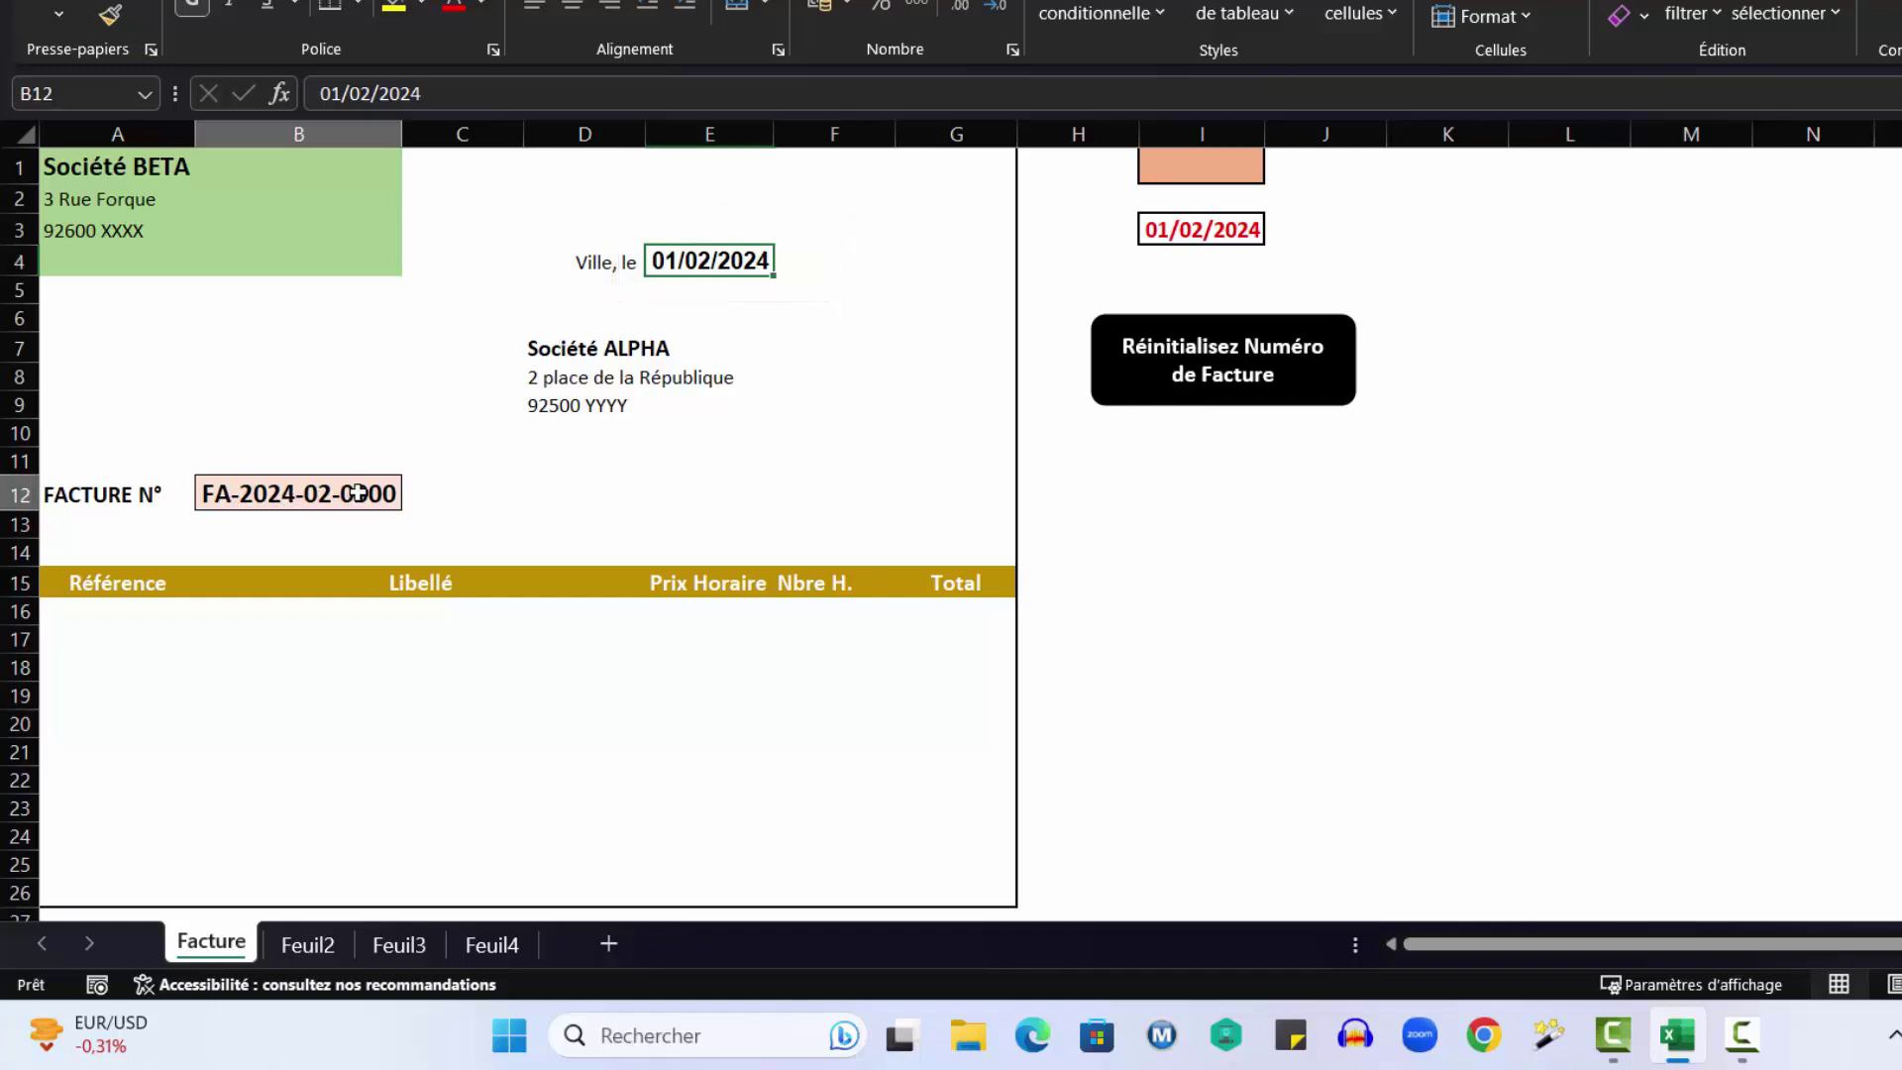
key(F10)
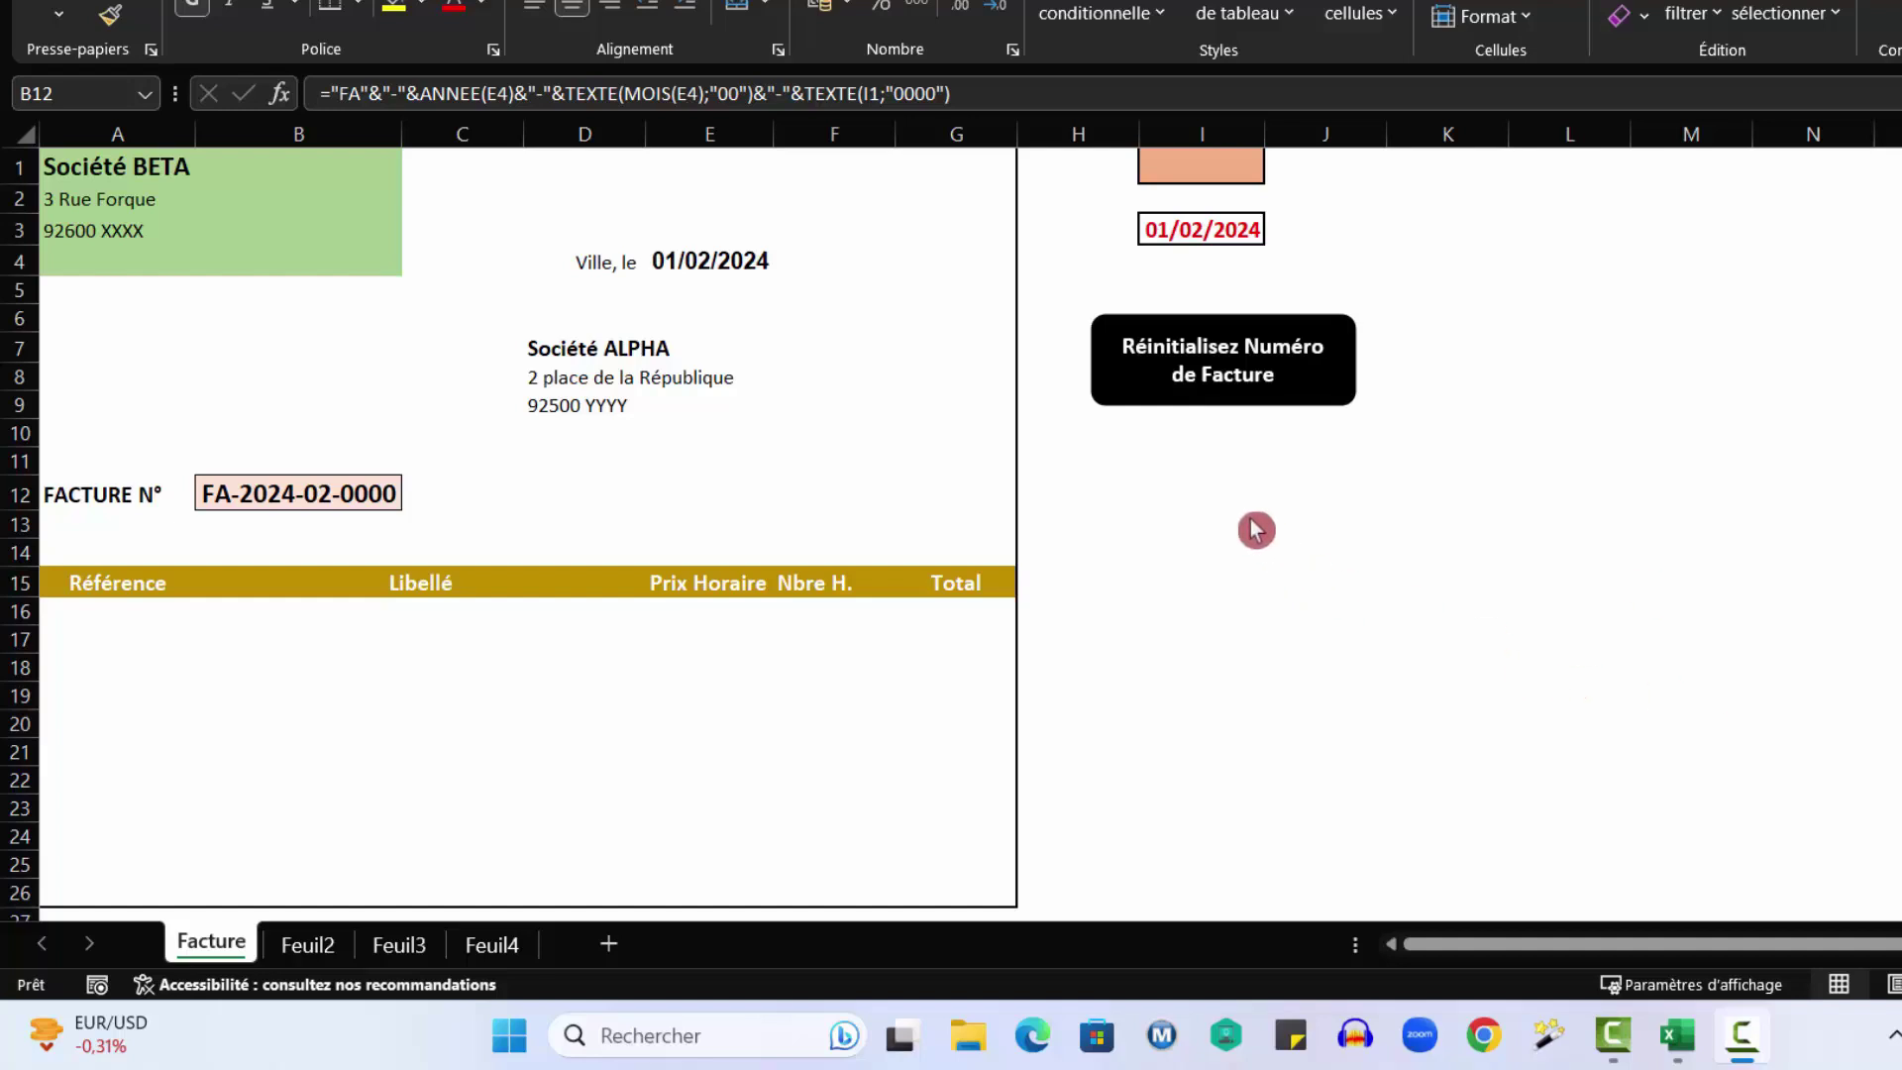
click(1206, 383)
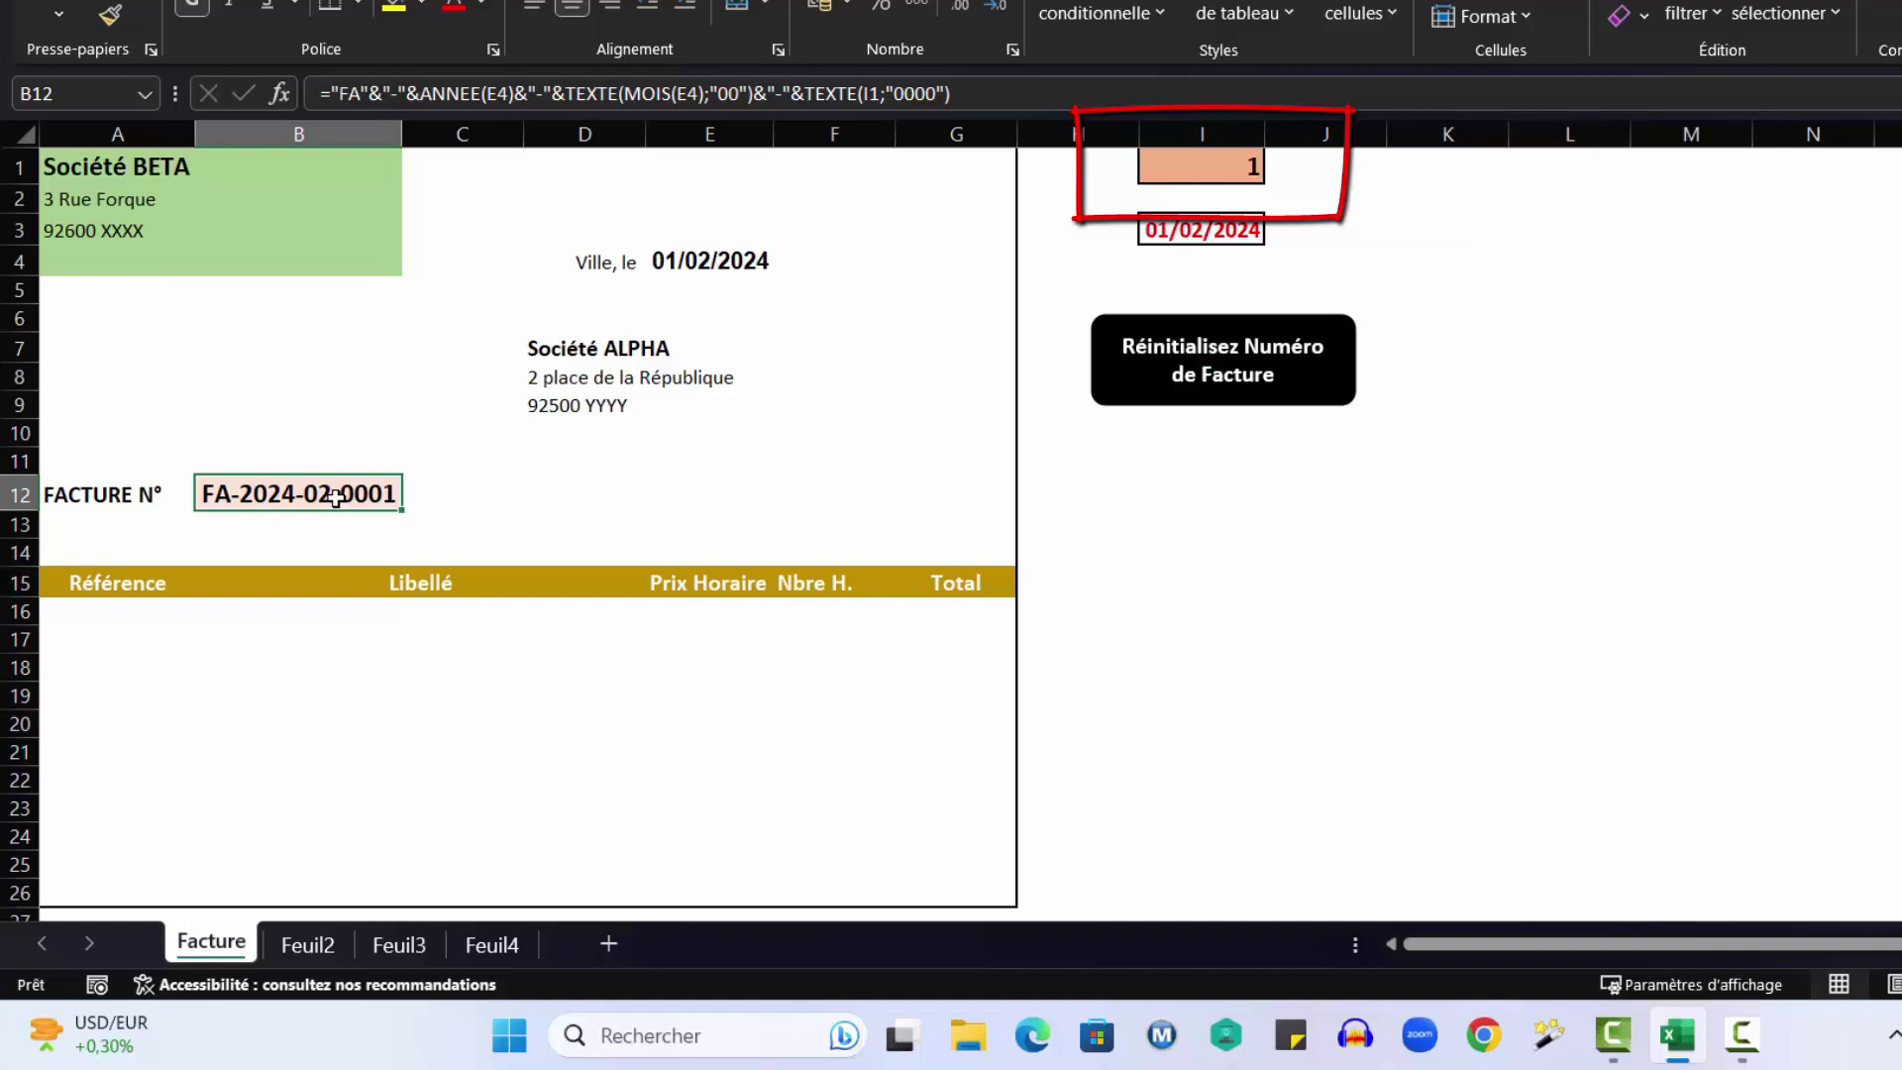
click(1219, 391)
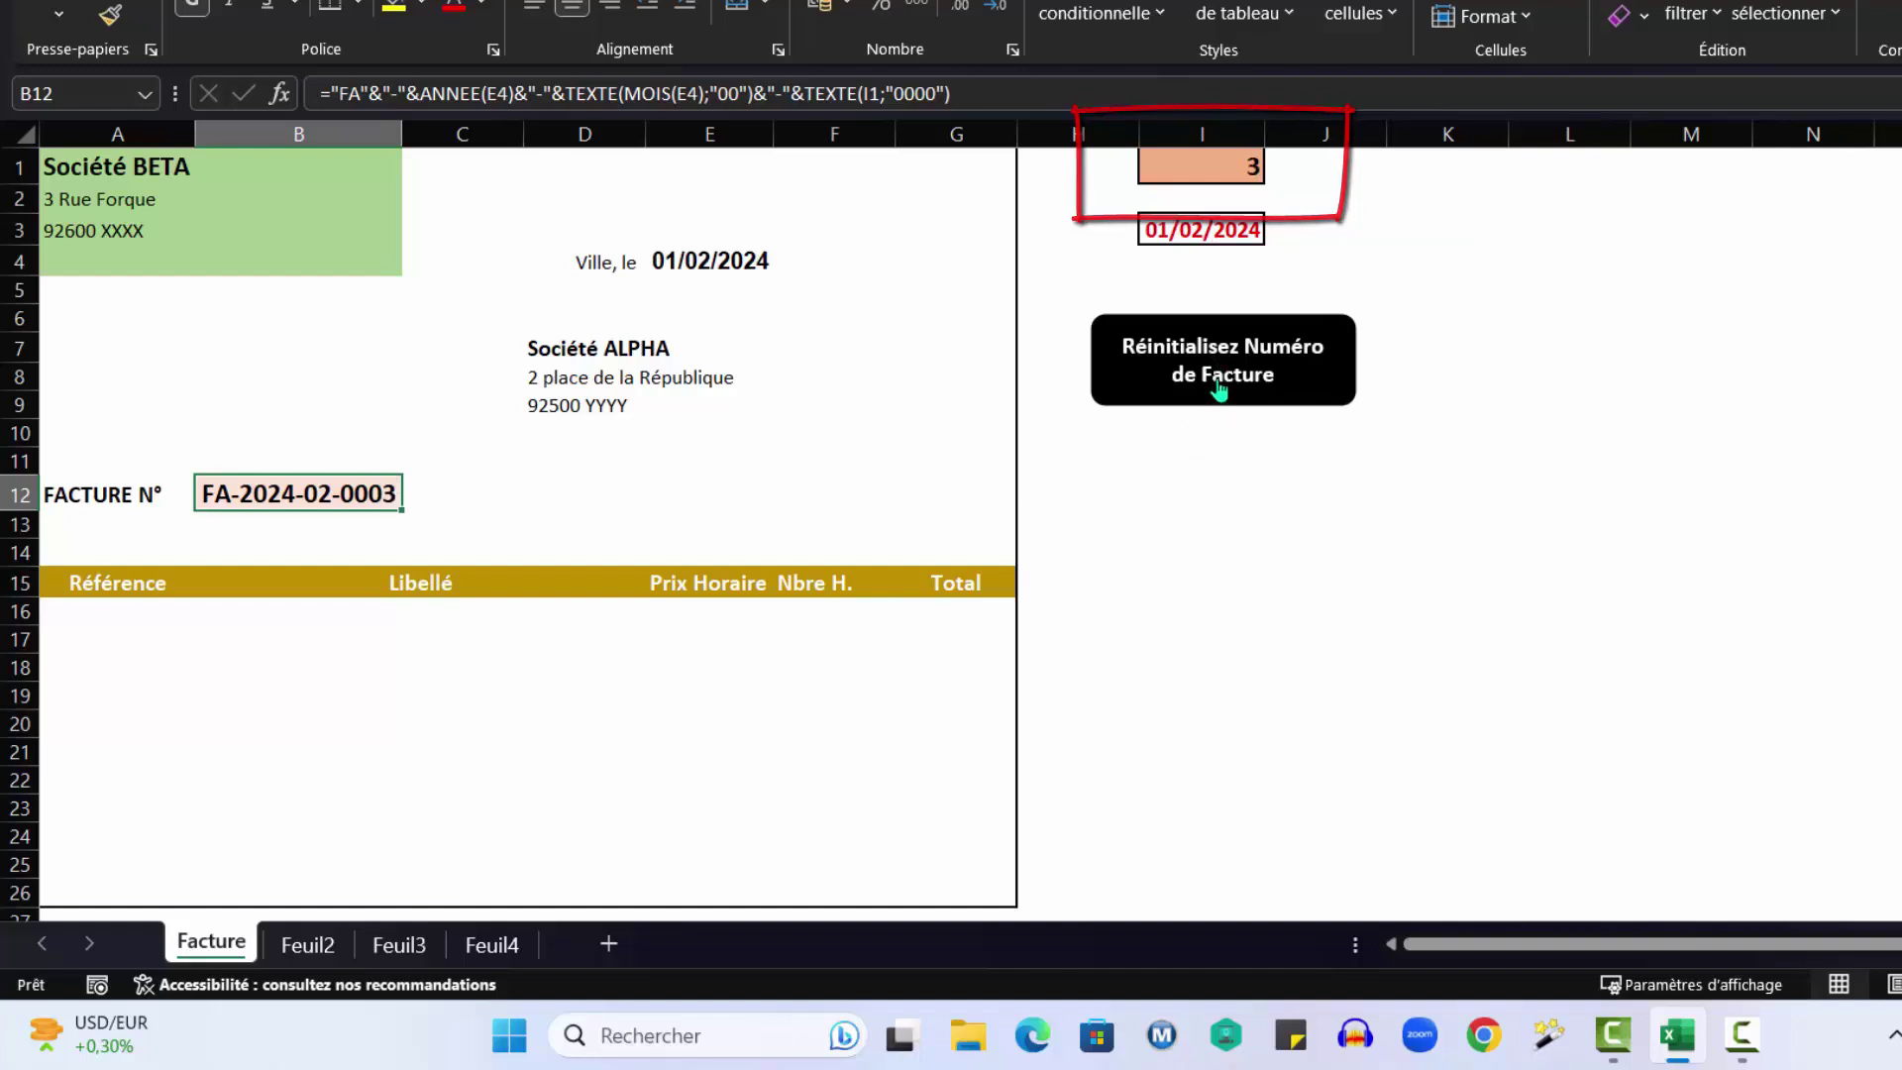
click(1218, 391)
click(1218, 235)
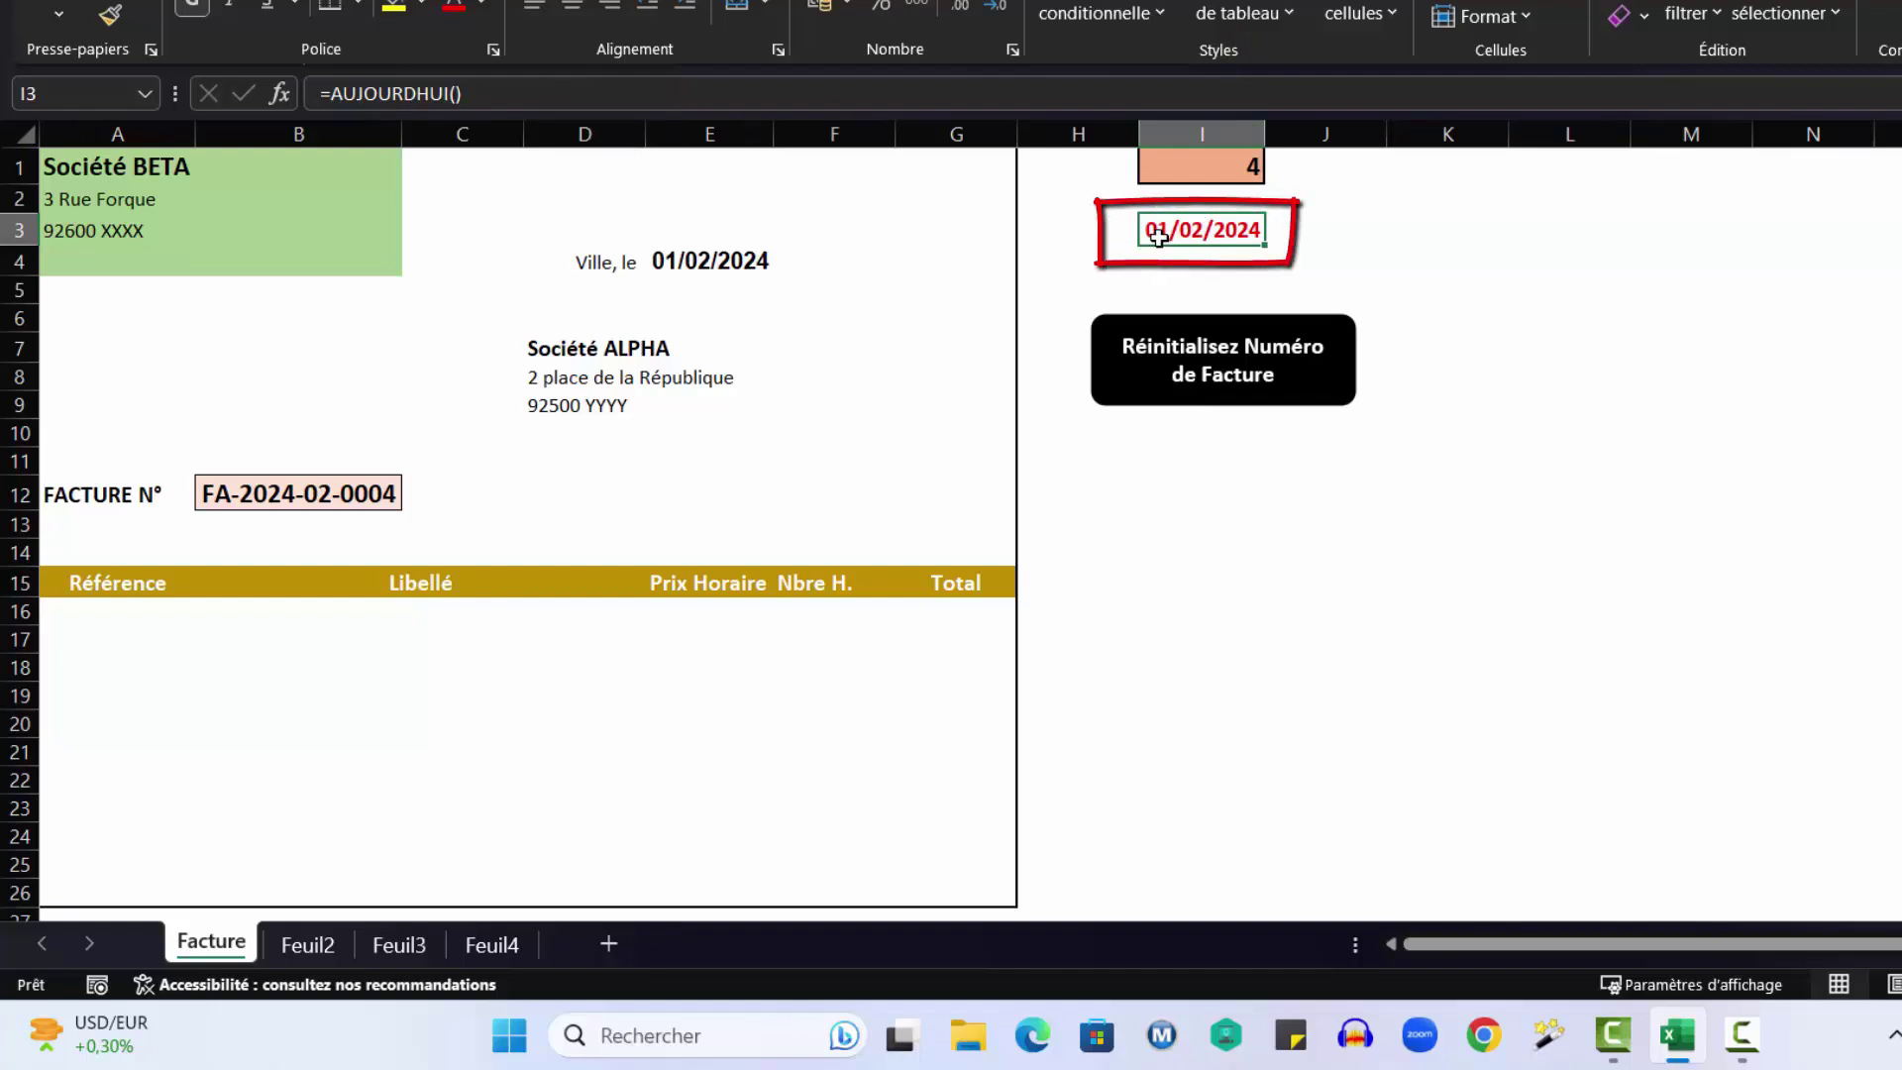
Overwrite the I3 date with 01/03/2024, then run the invoice numbering macro.
key(F10)
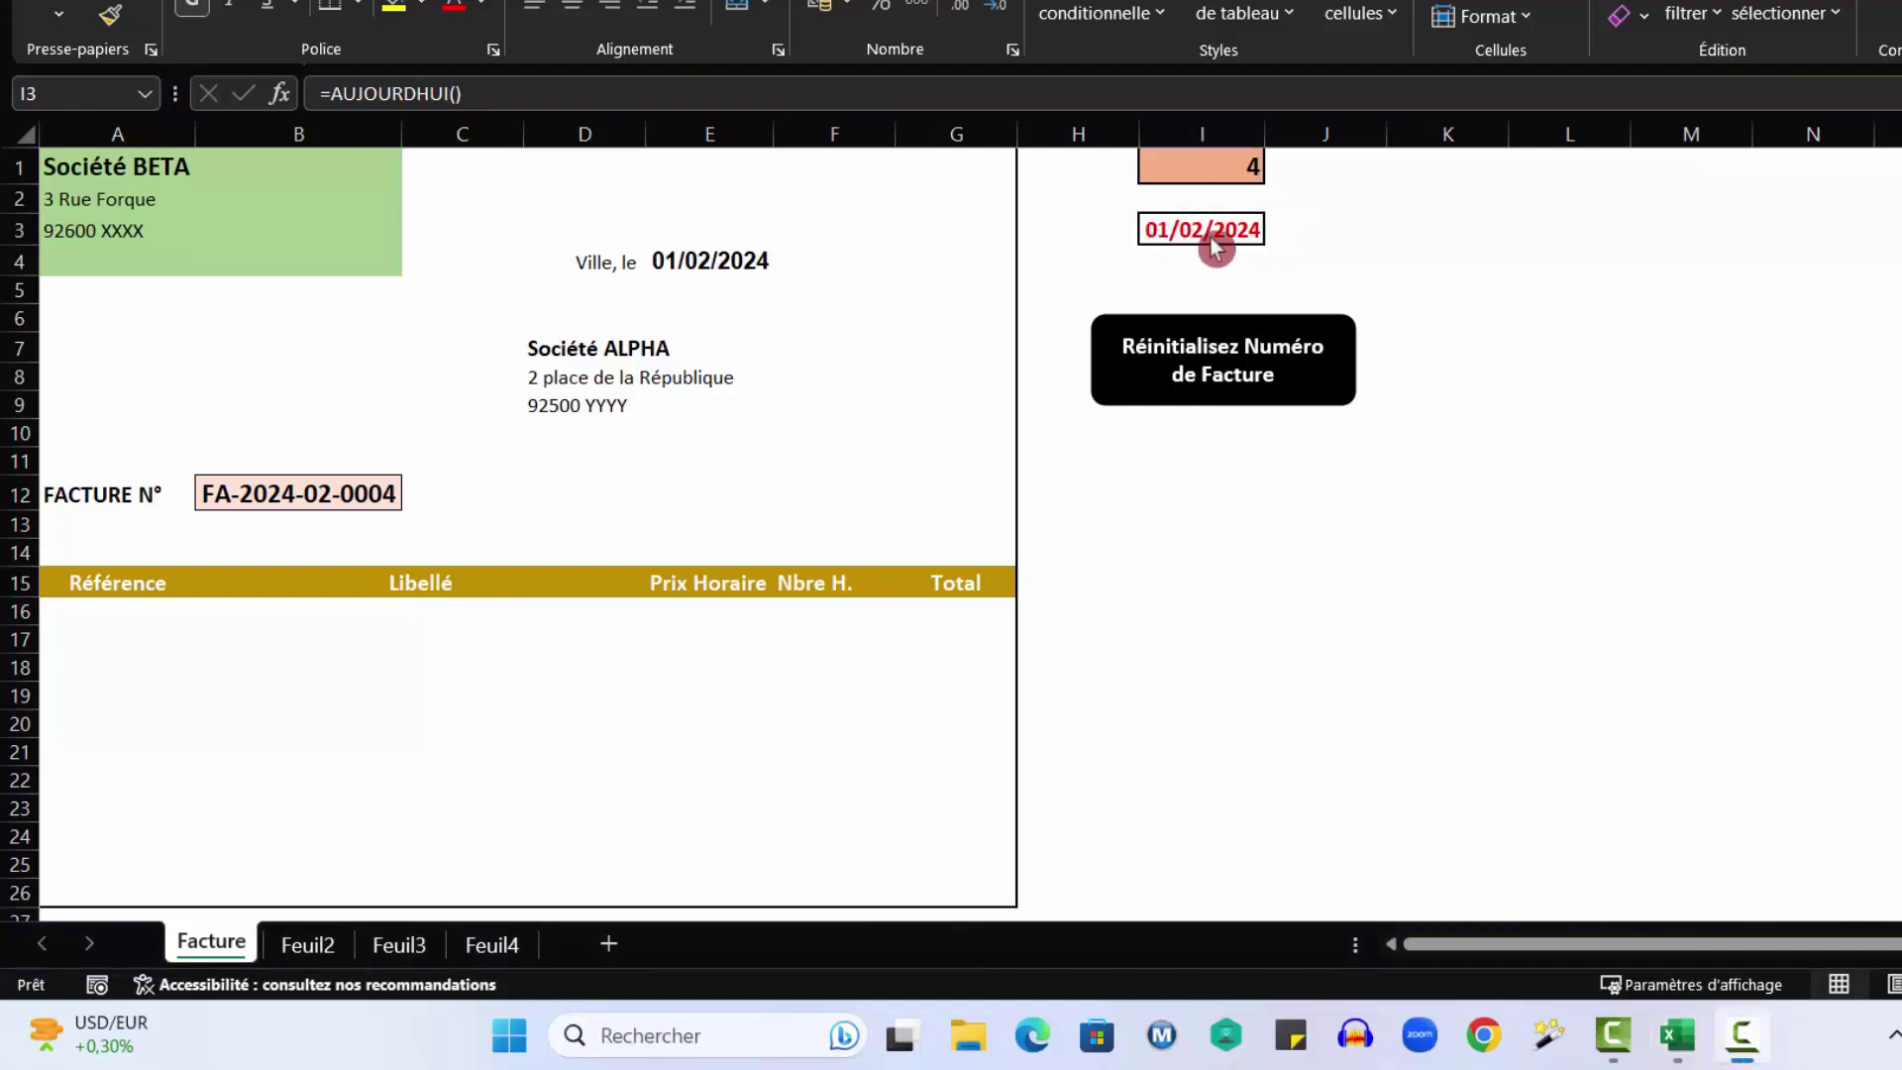
click(1221, 241)
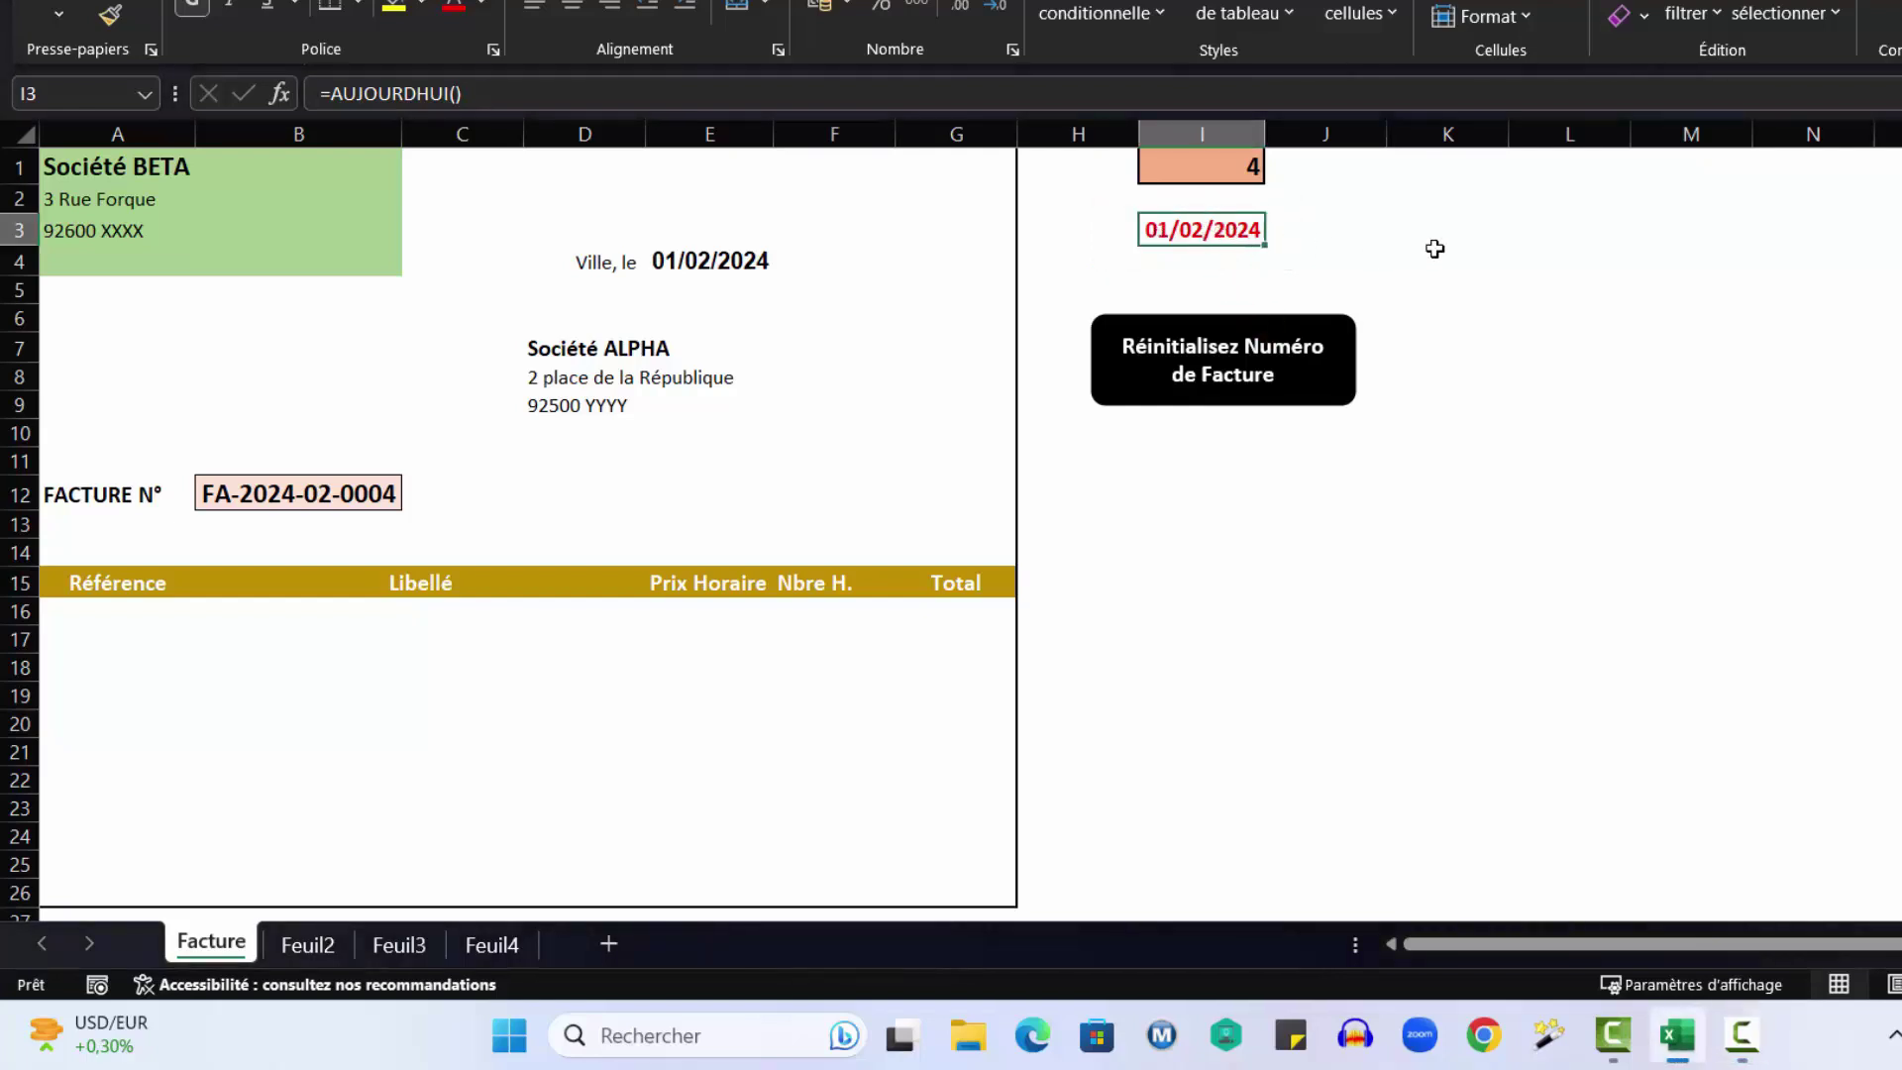
text(01/0)
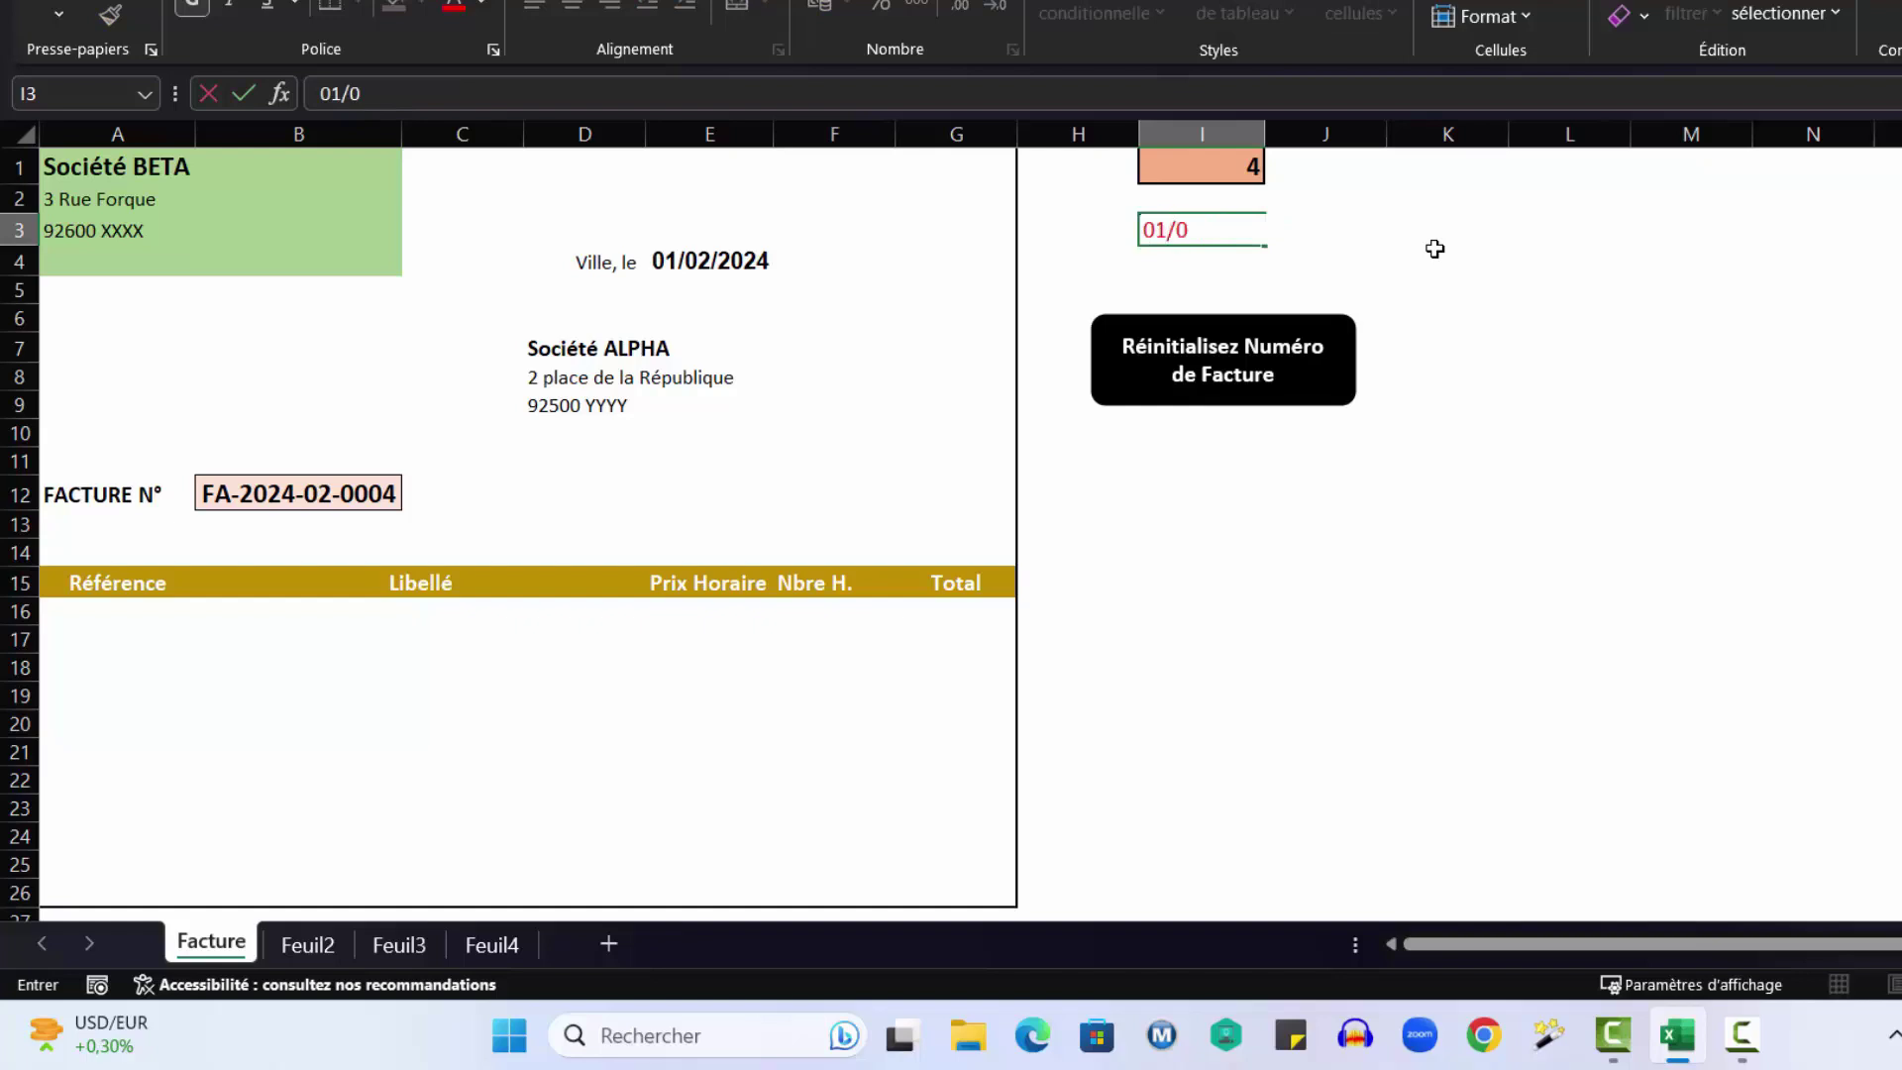
text(3/2024)
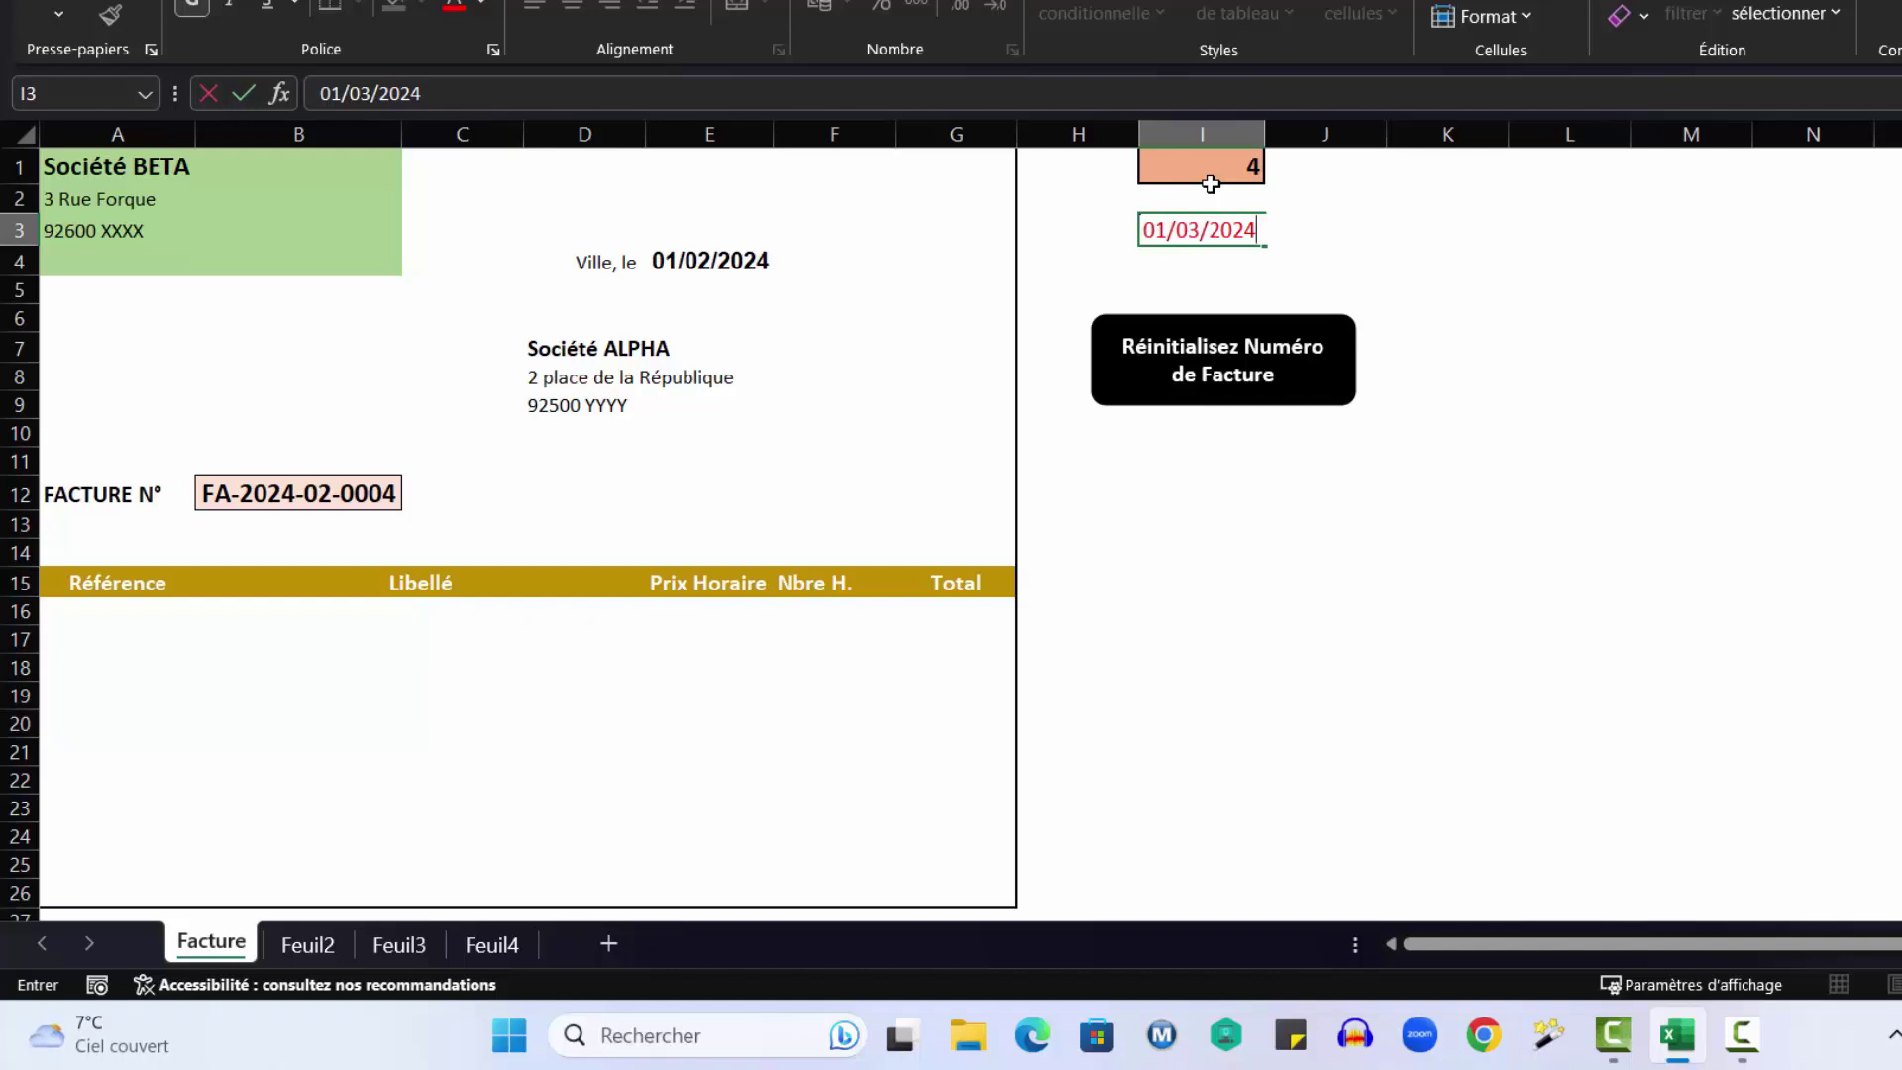
key(Return)
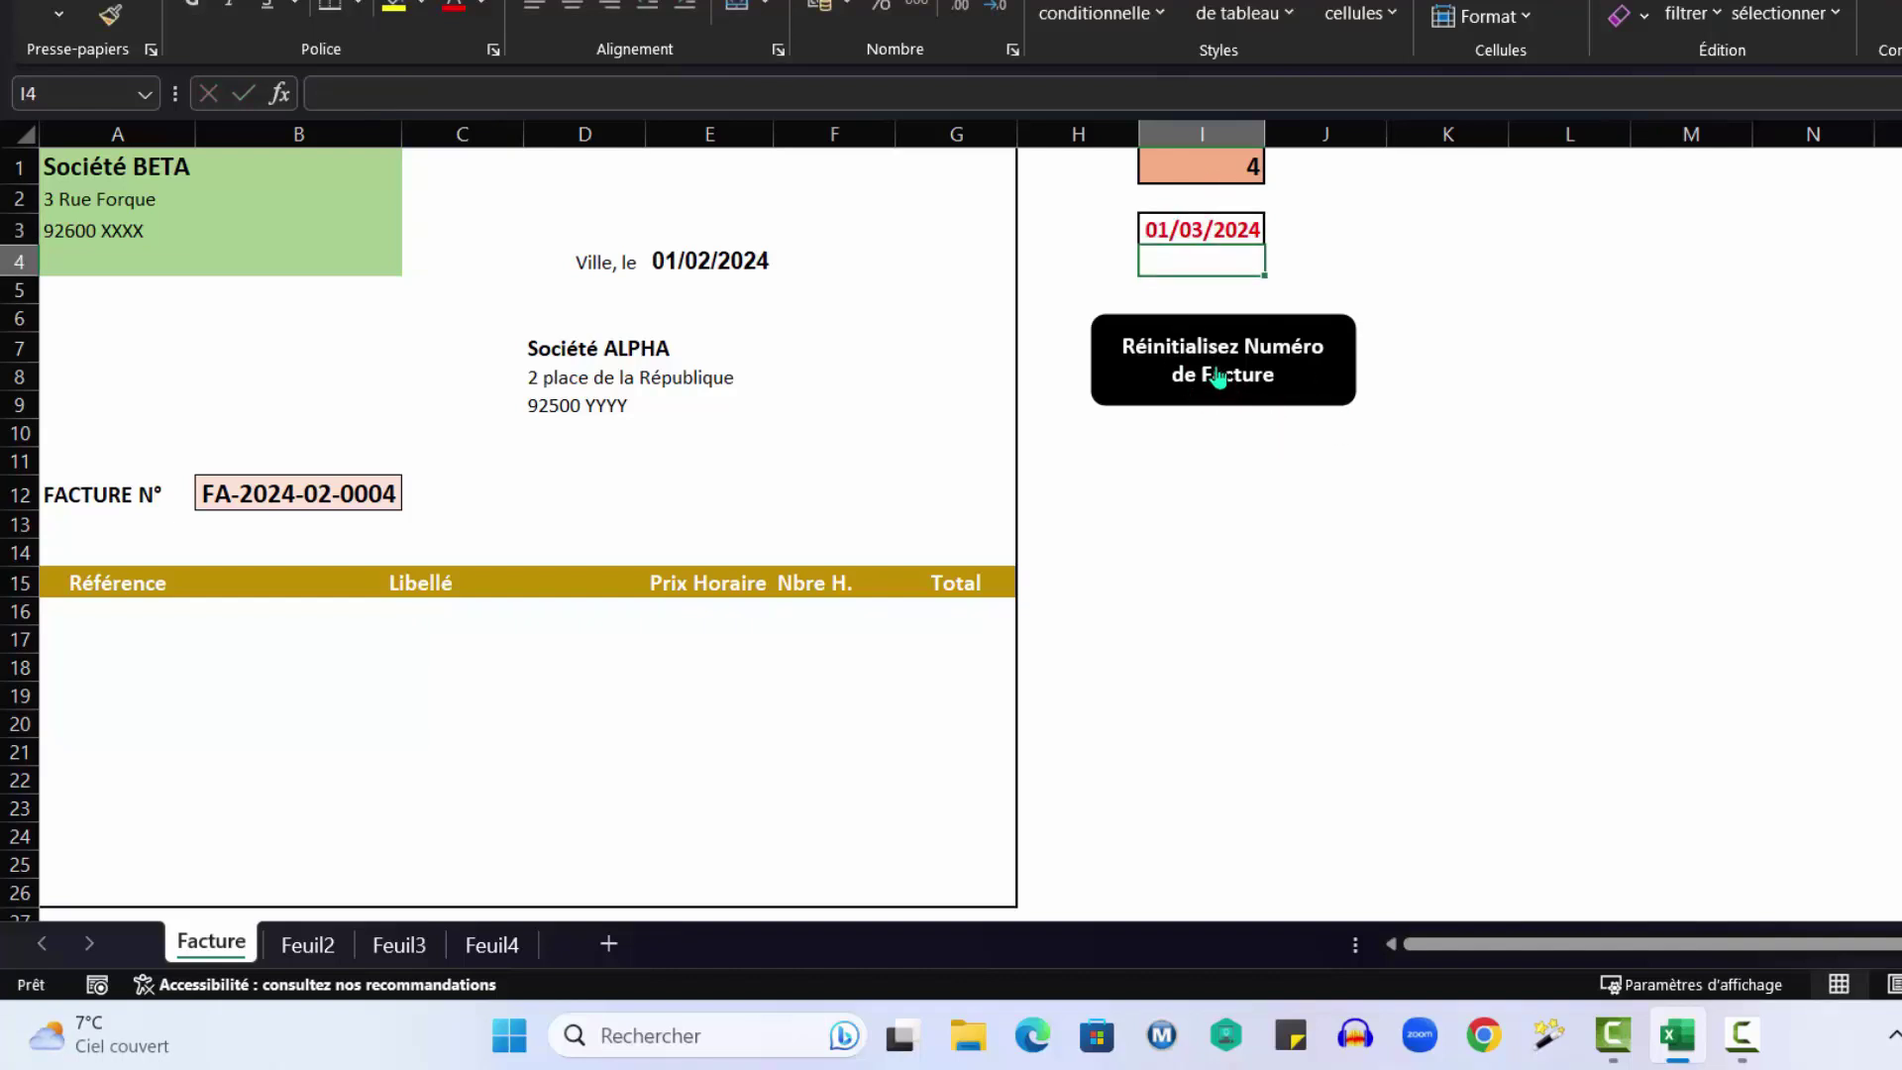
click(1218, 377)
Move the confirmation prompt aside and accept continuing with the later date 01/03/2024.
drag(1096, 340, 1001, 501)
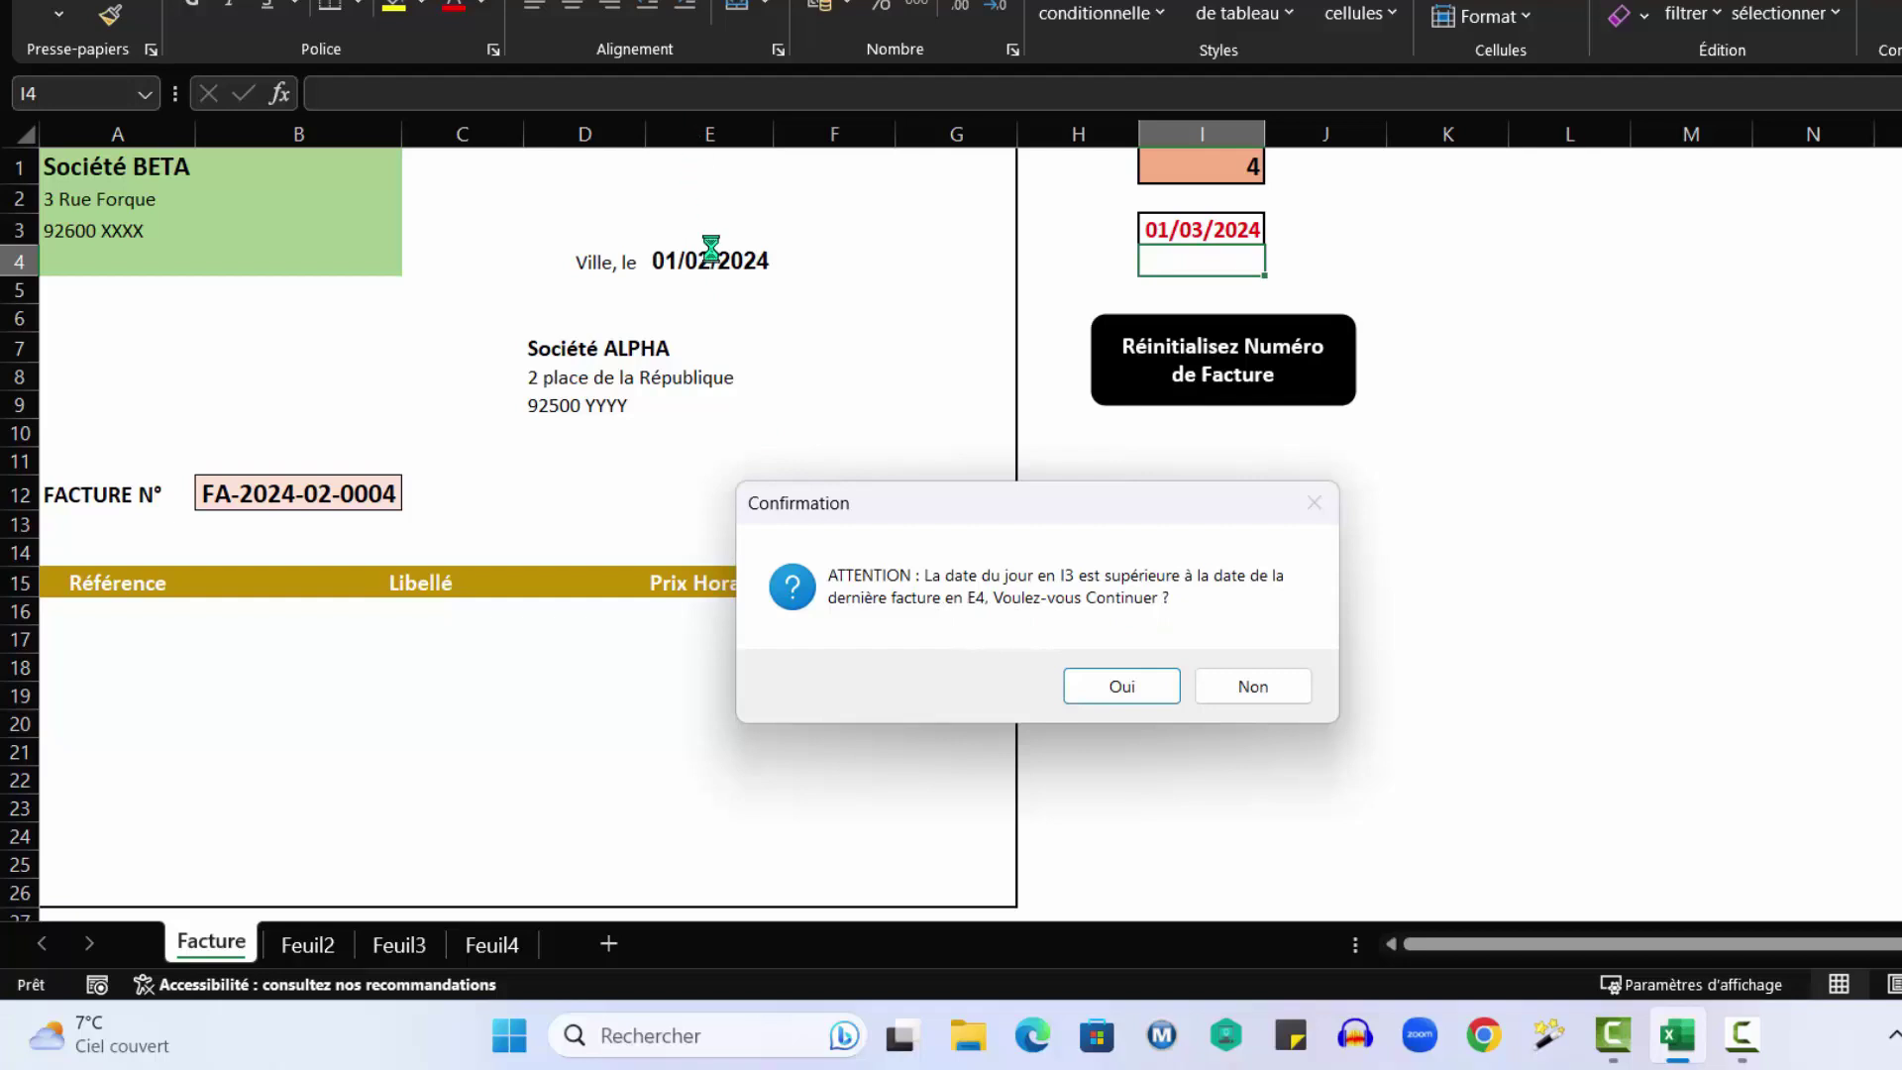
click(1127, 689)
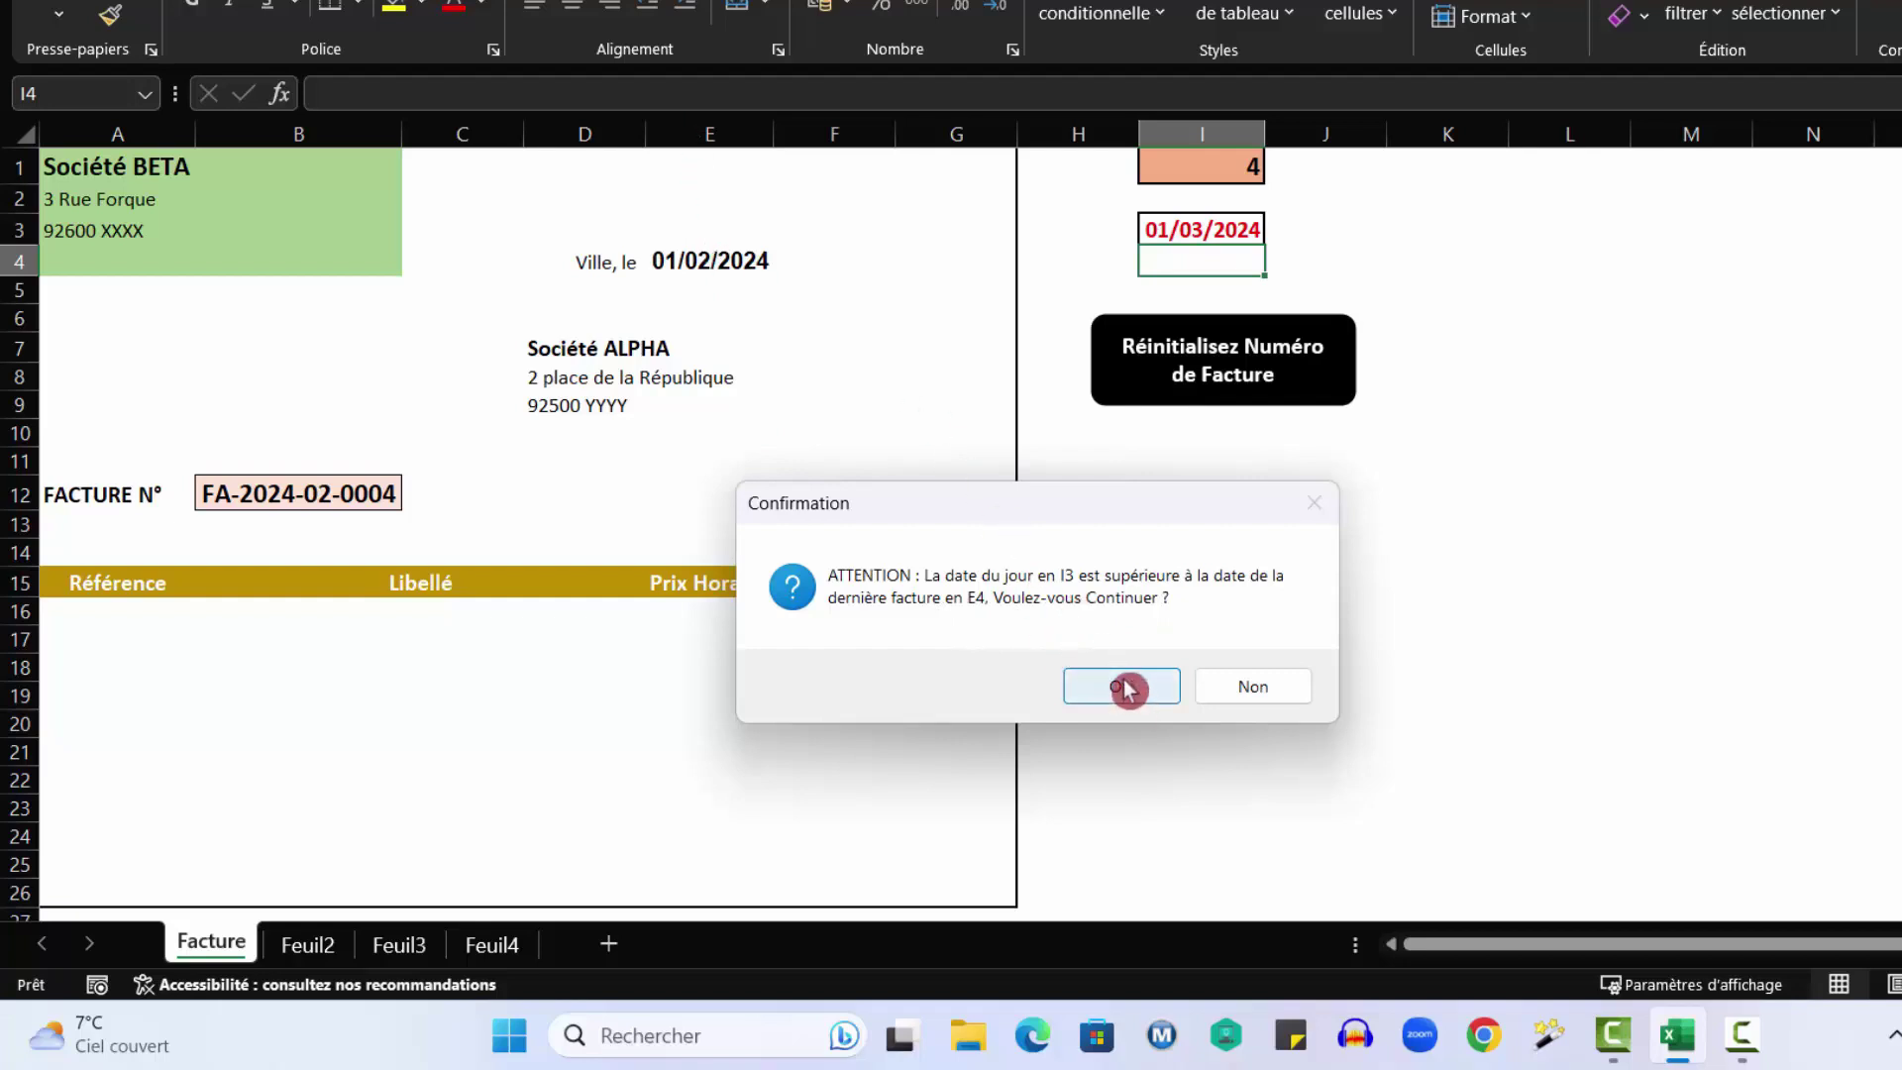
click(1127, 694)
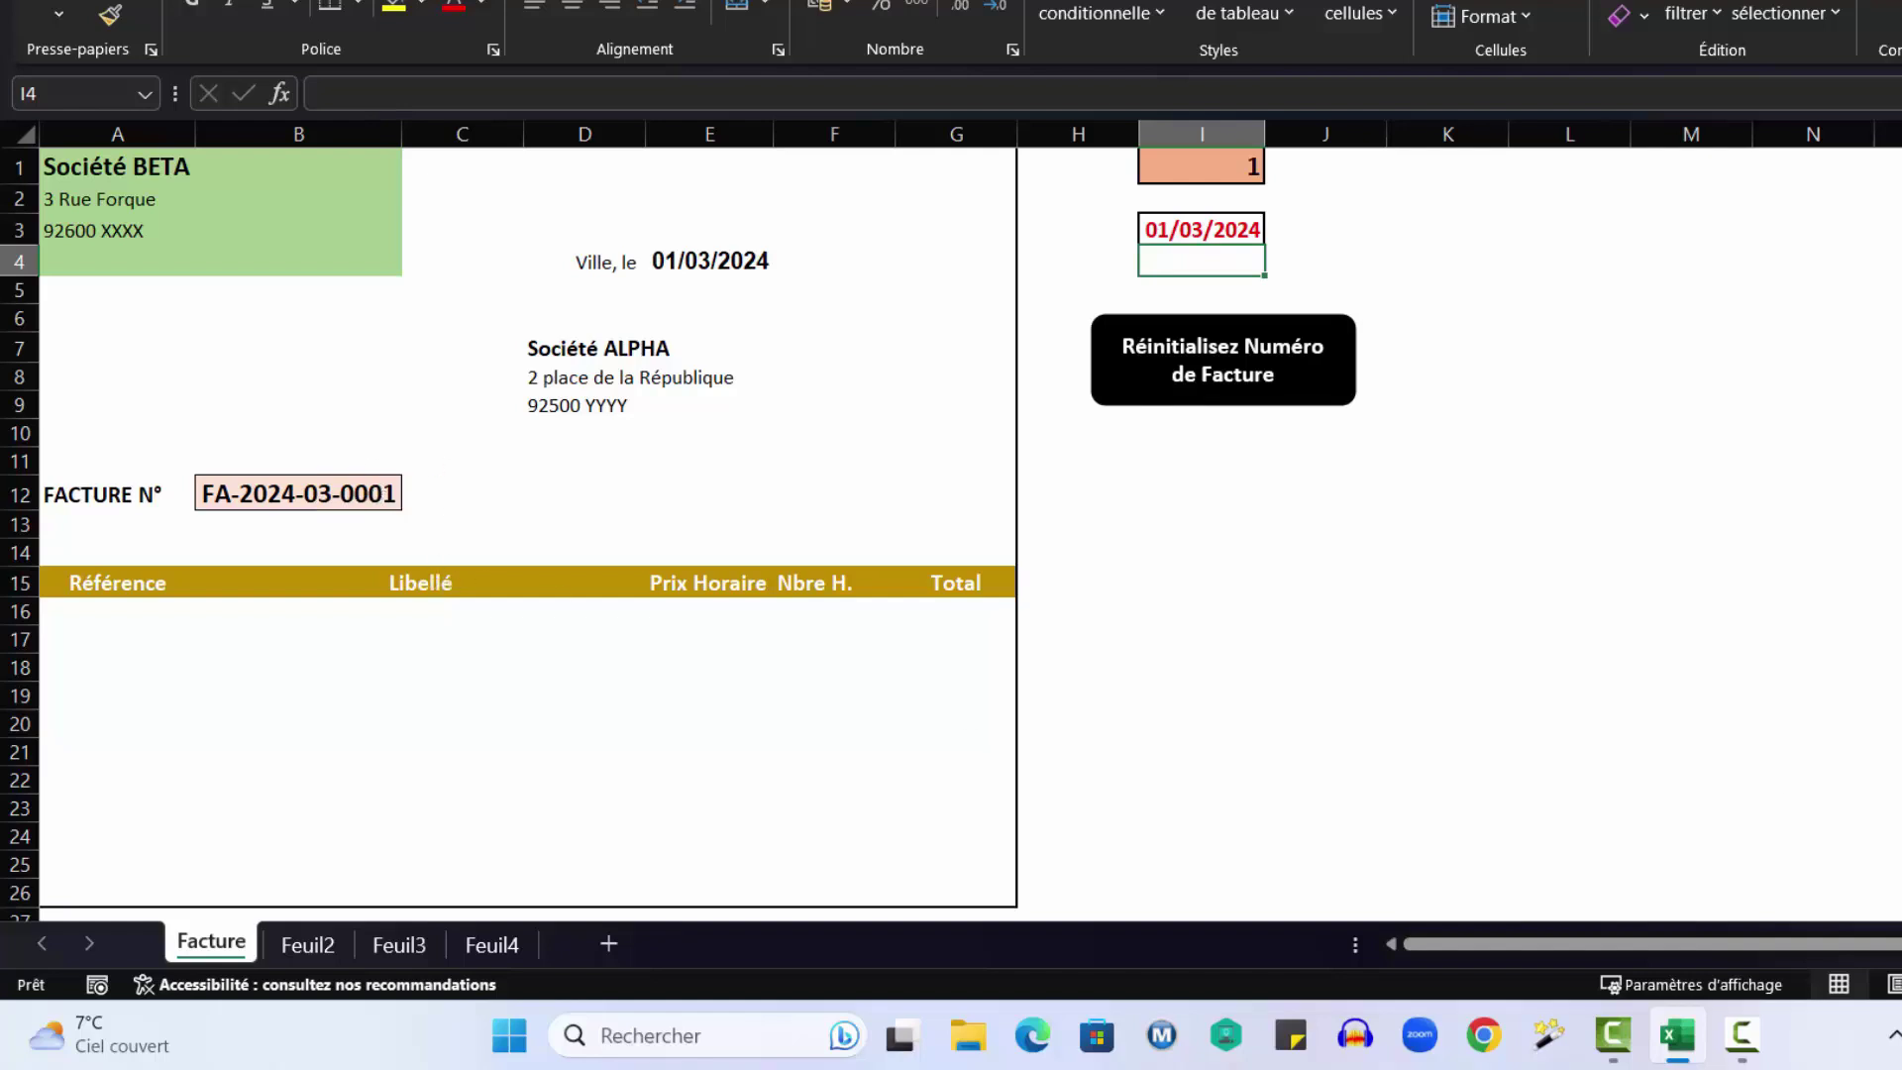
Compare the updated invoice date in E4 with the reference date in I3.
click(1250, 234)
click(683, 226)
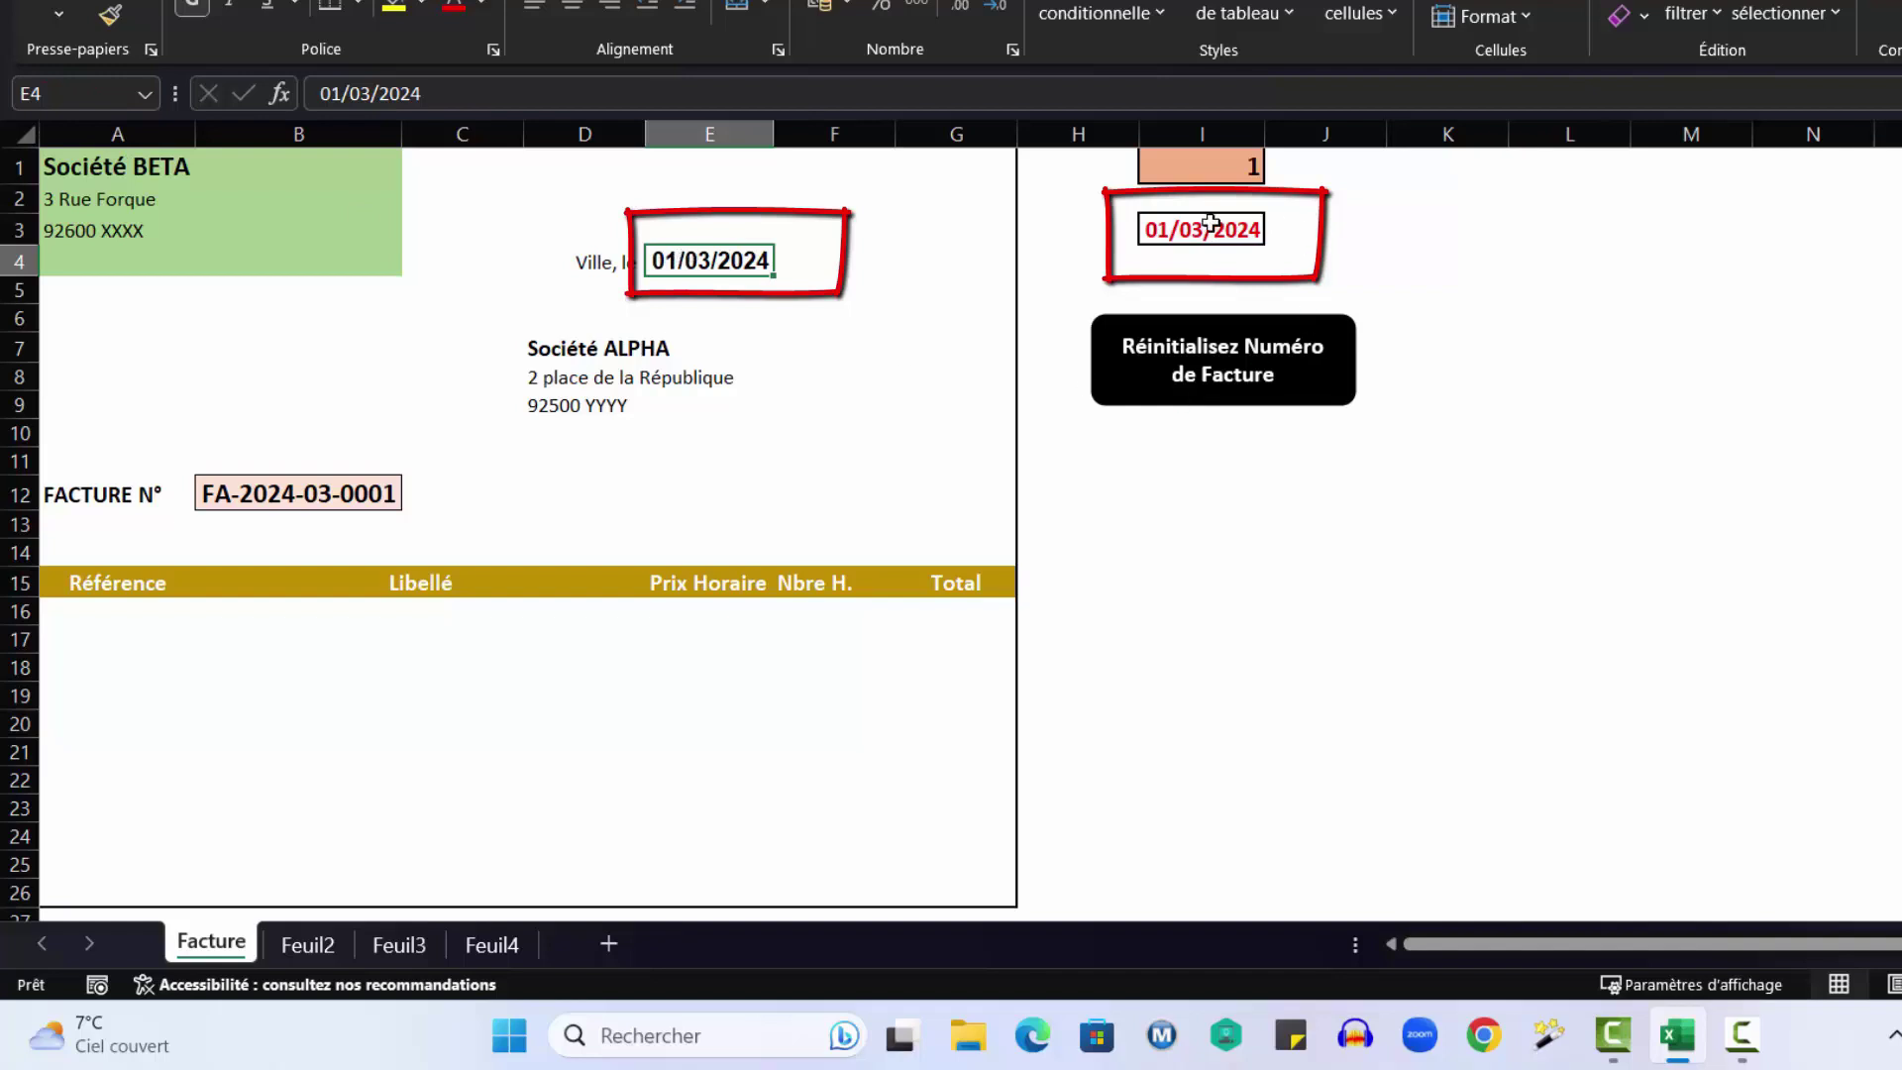
click(1174, 238)
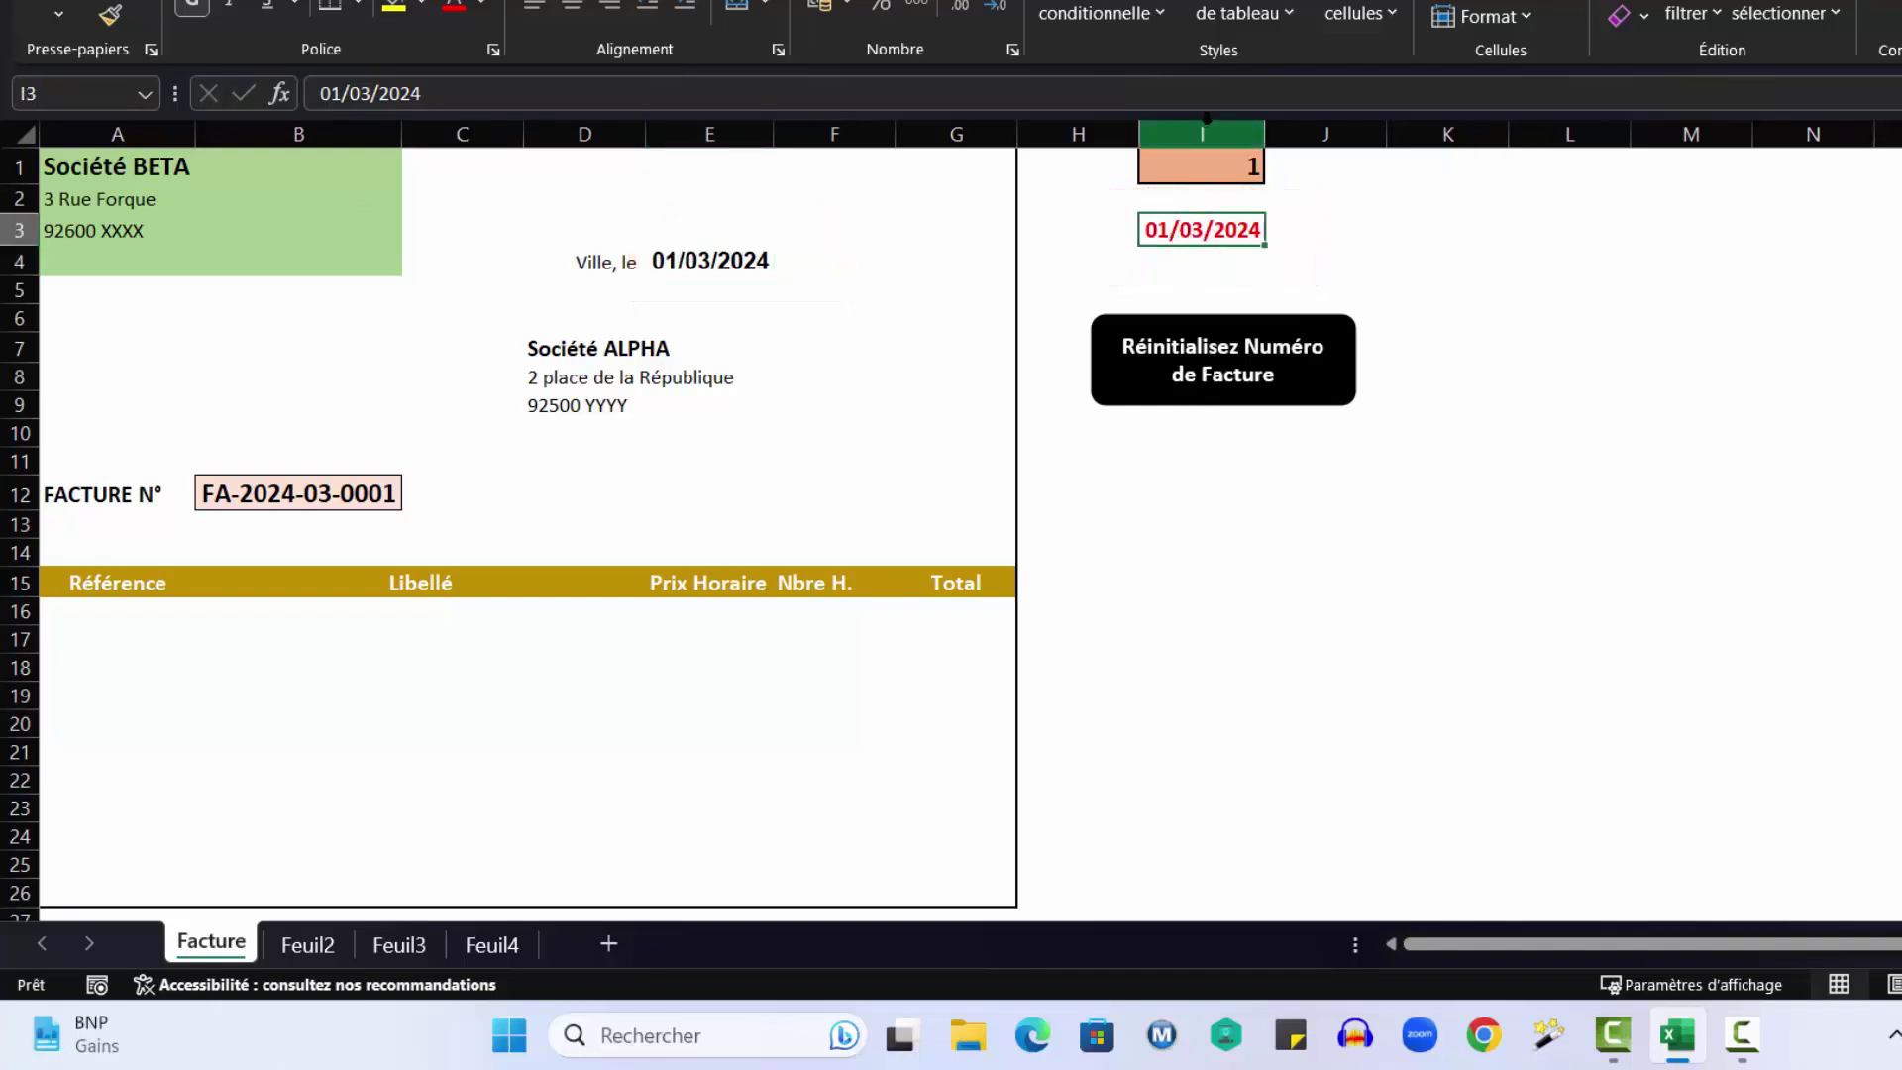
click(1284, 634)
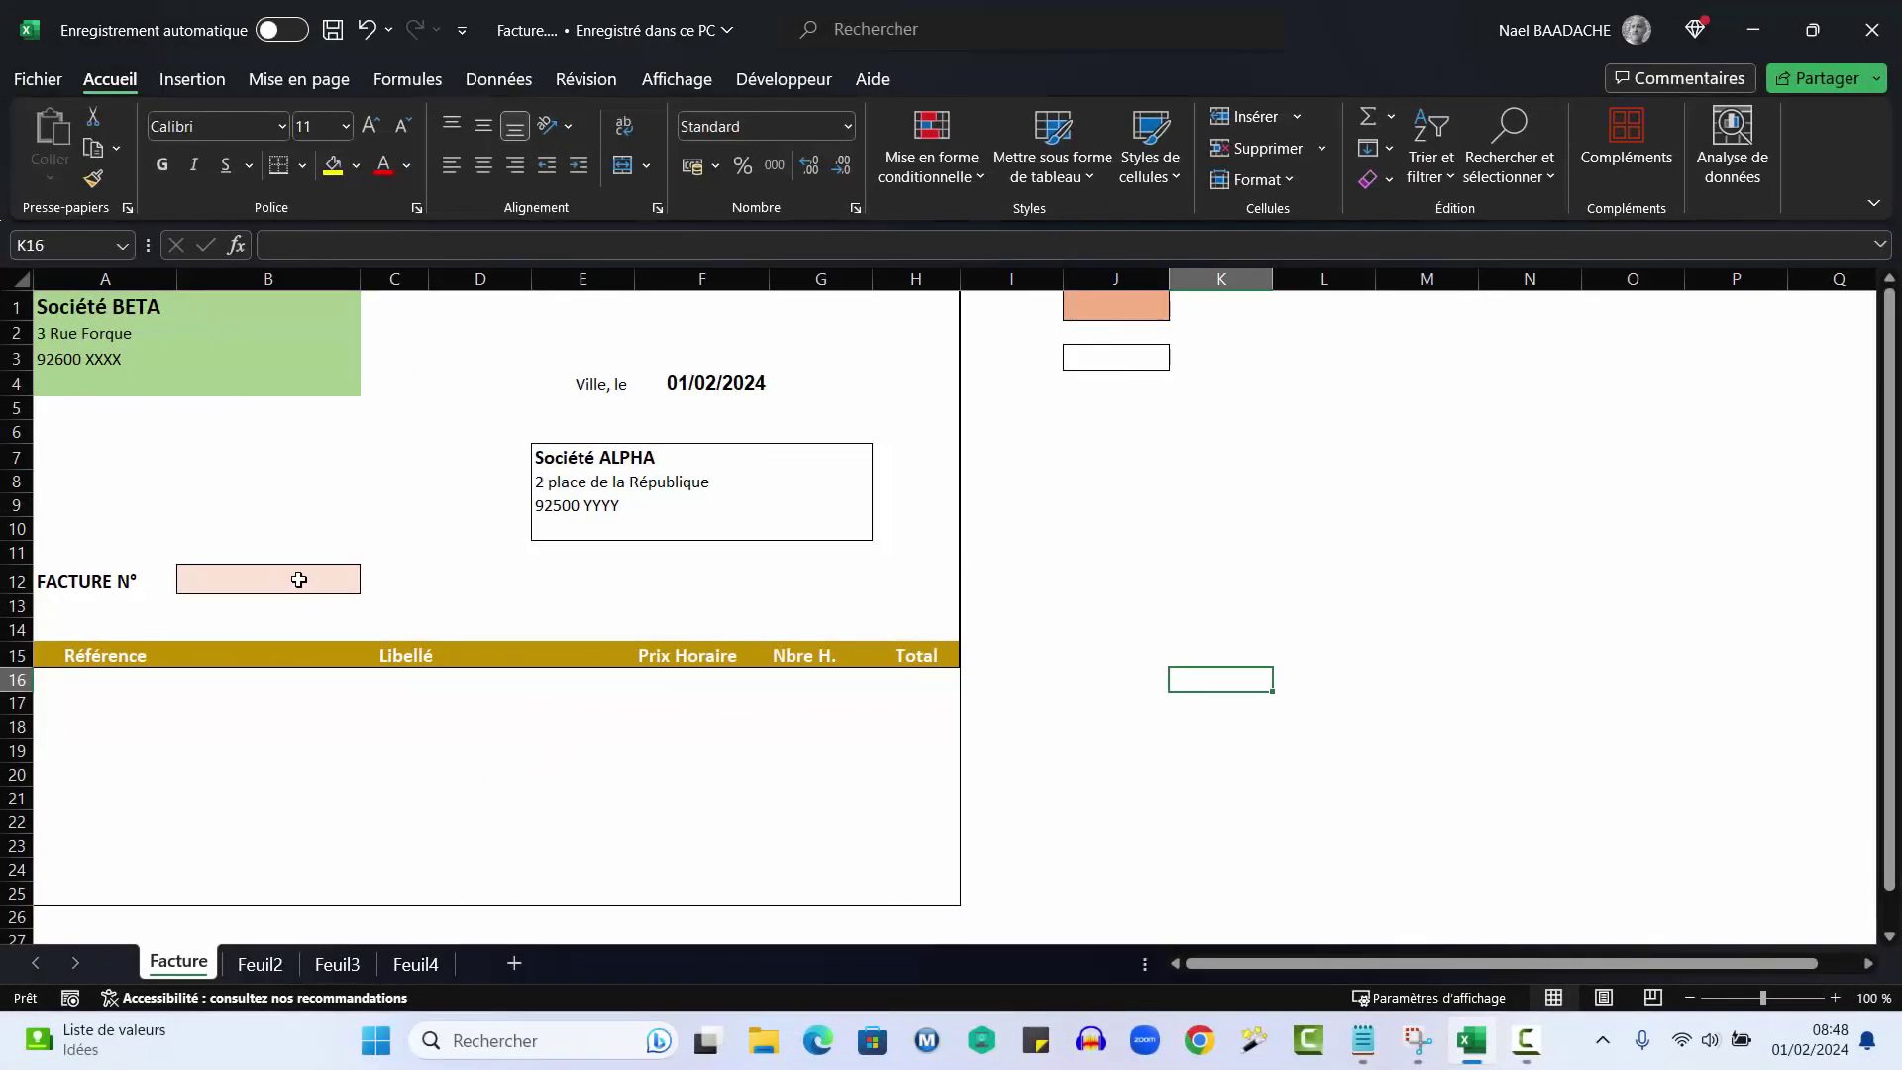
Enter ="FA"&"-"&ANNEE(F4) in B12, taking the year from the F4 date.
click(299, 579)
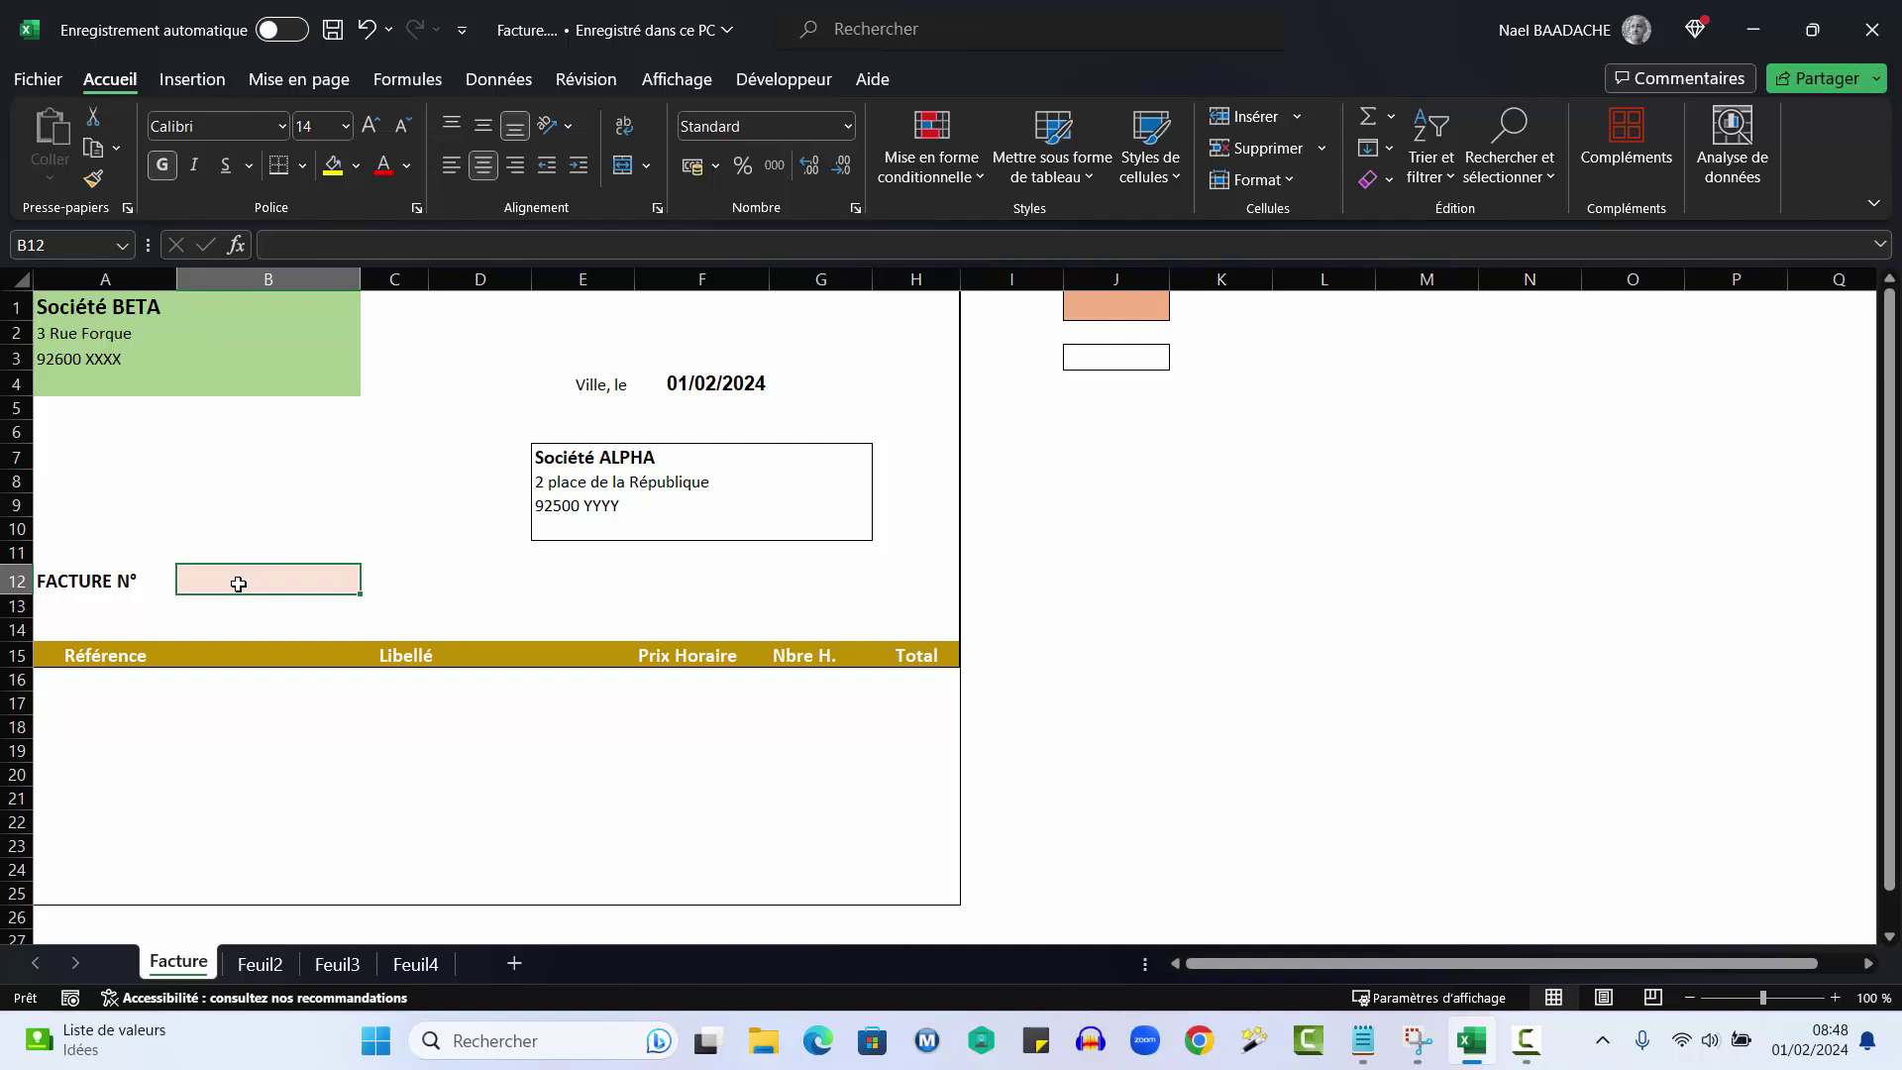
text(=)
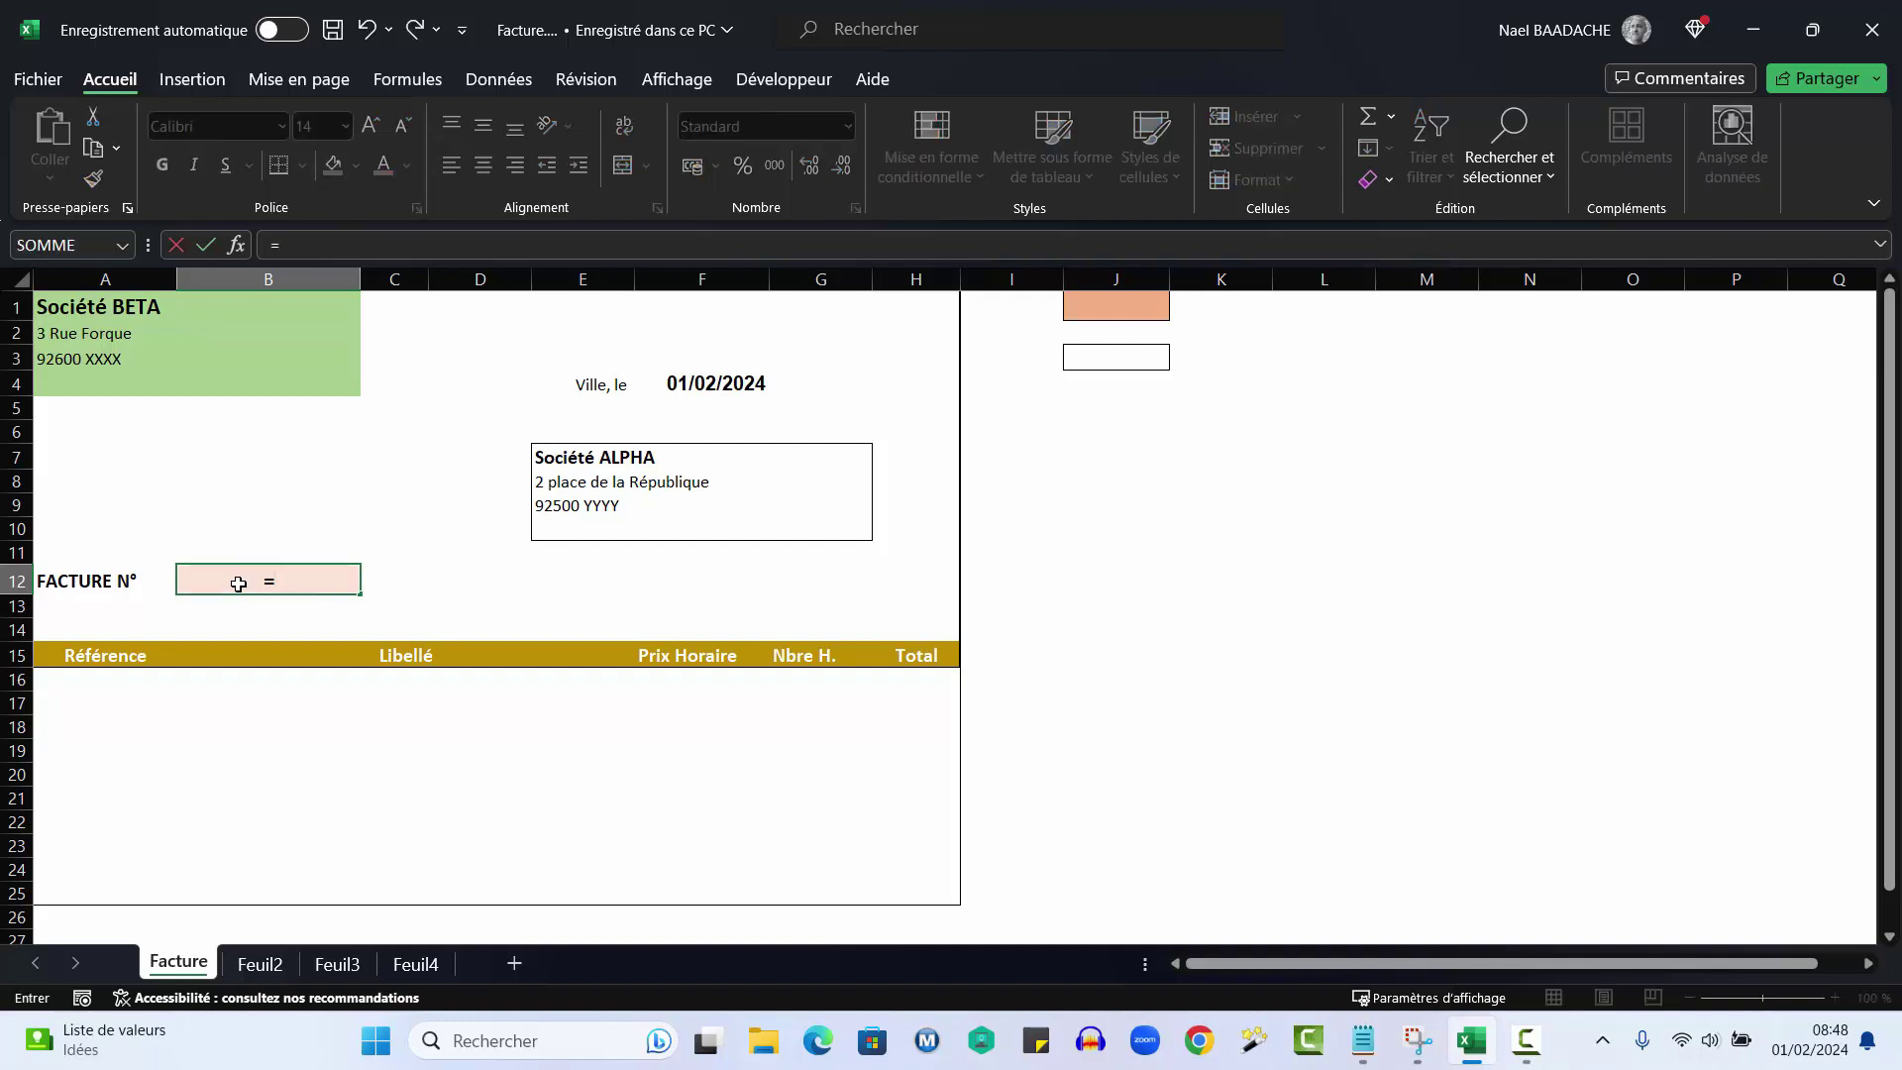
text(")
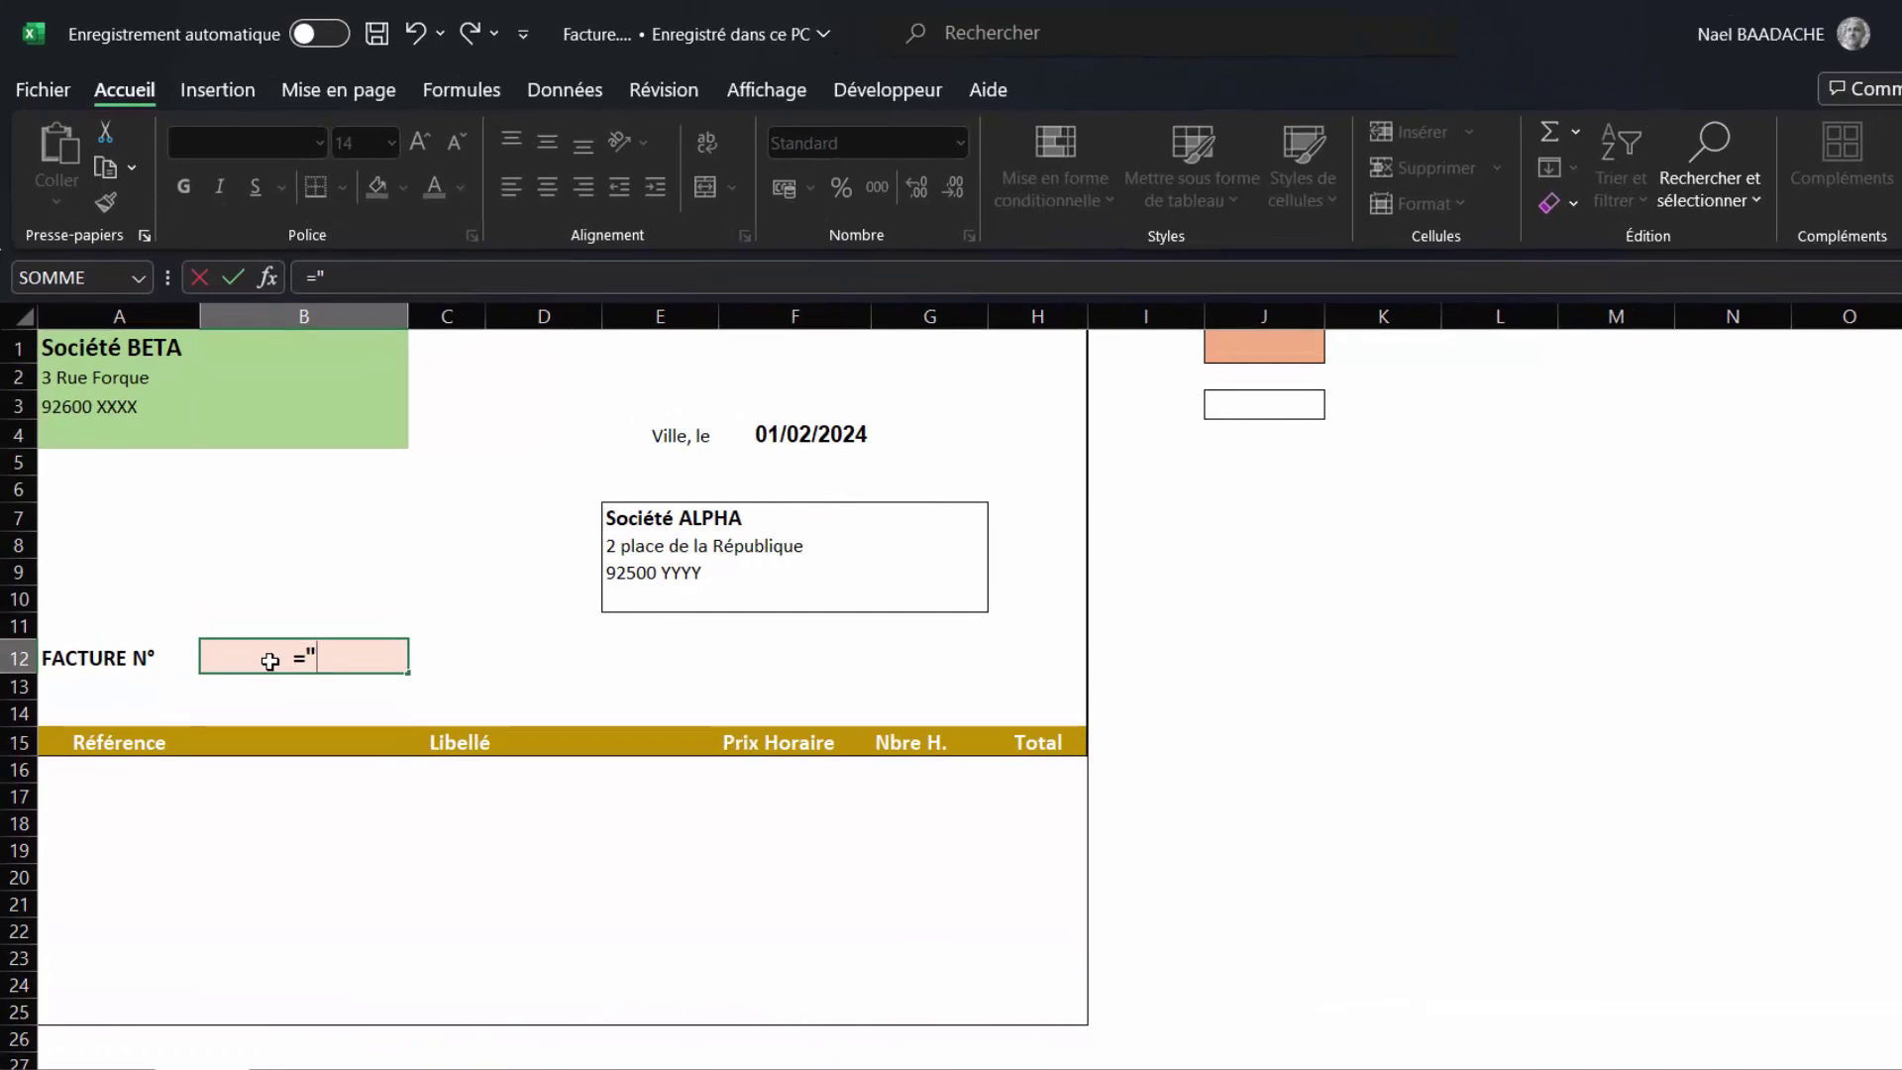
text(FA")
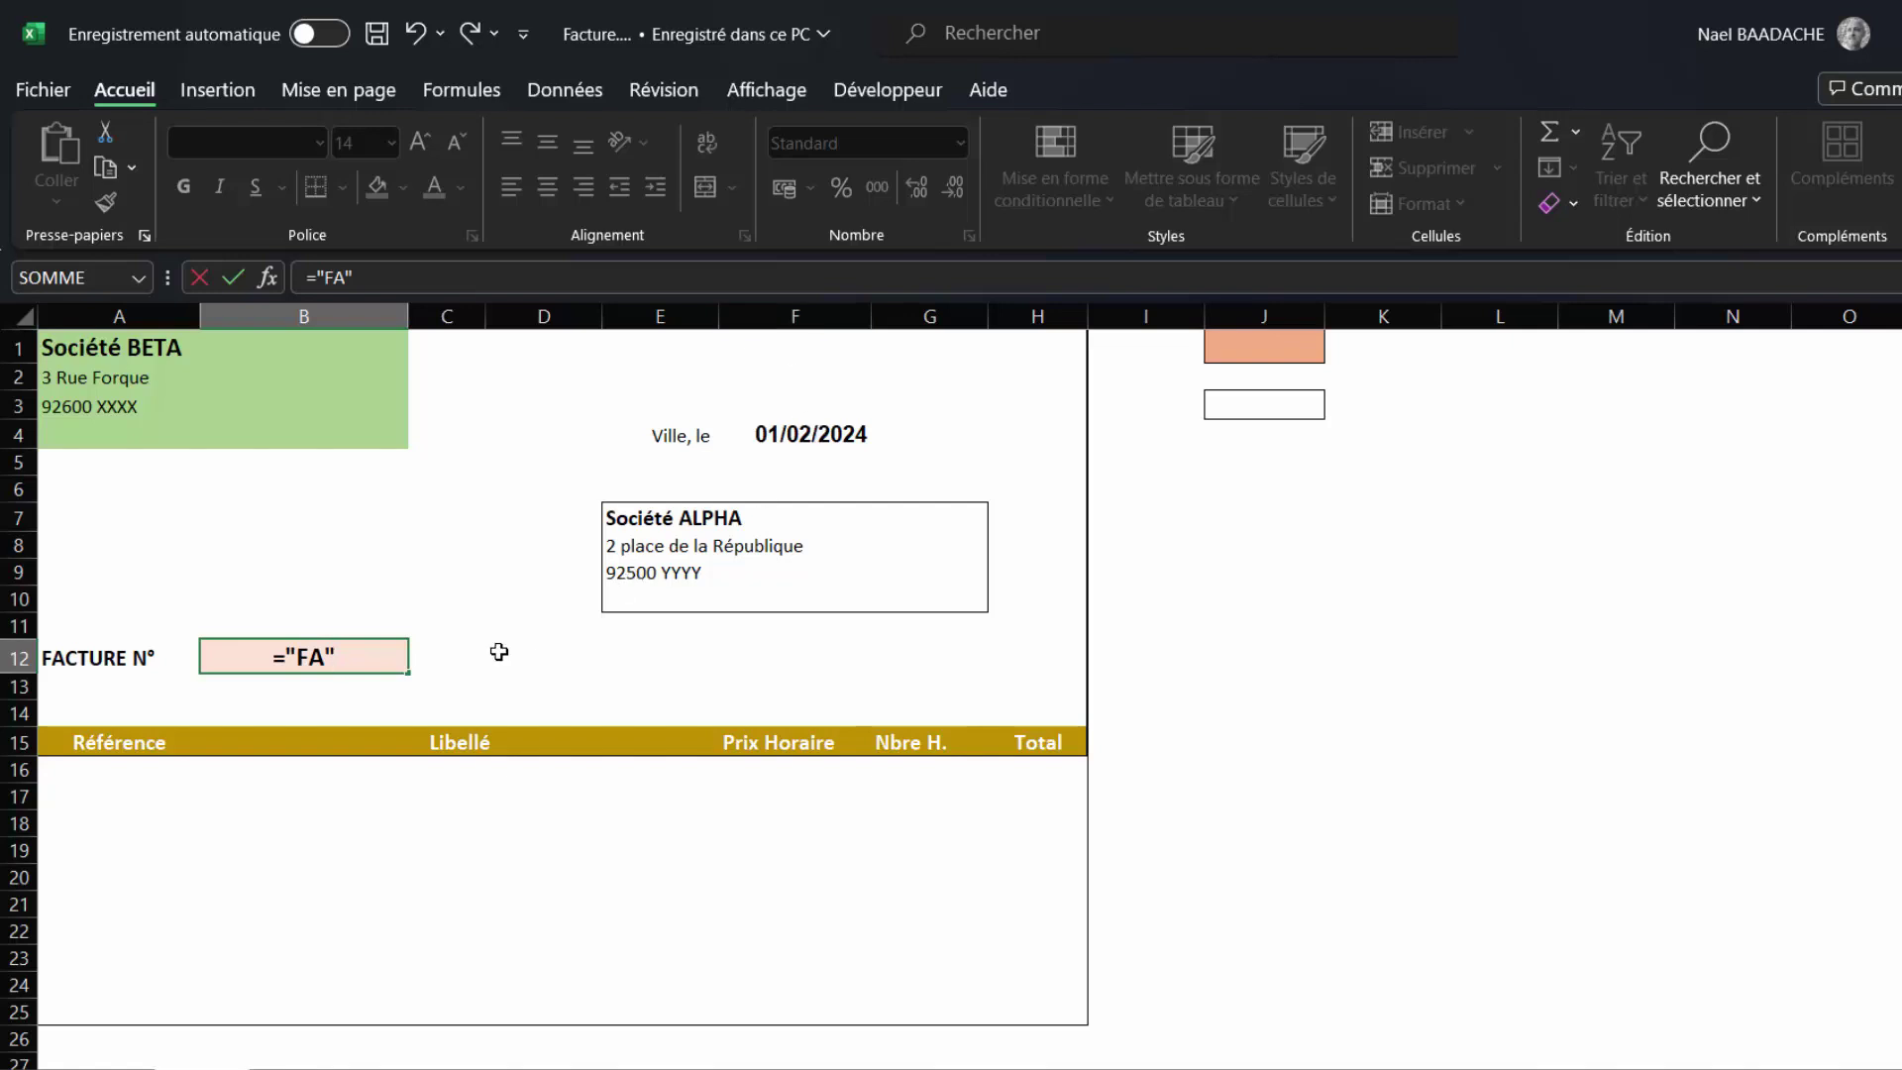
text(&)
text("-")
text(&)
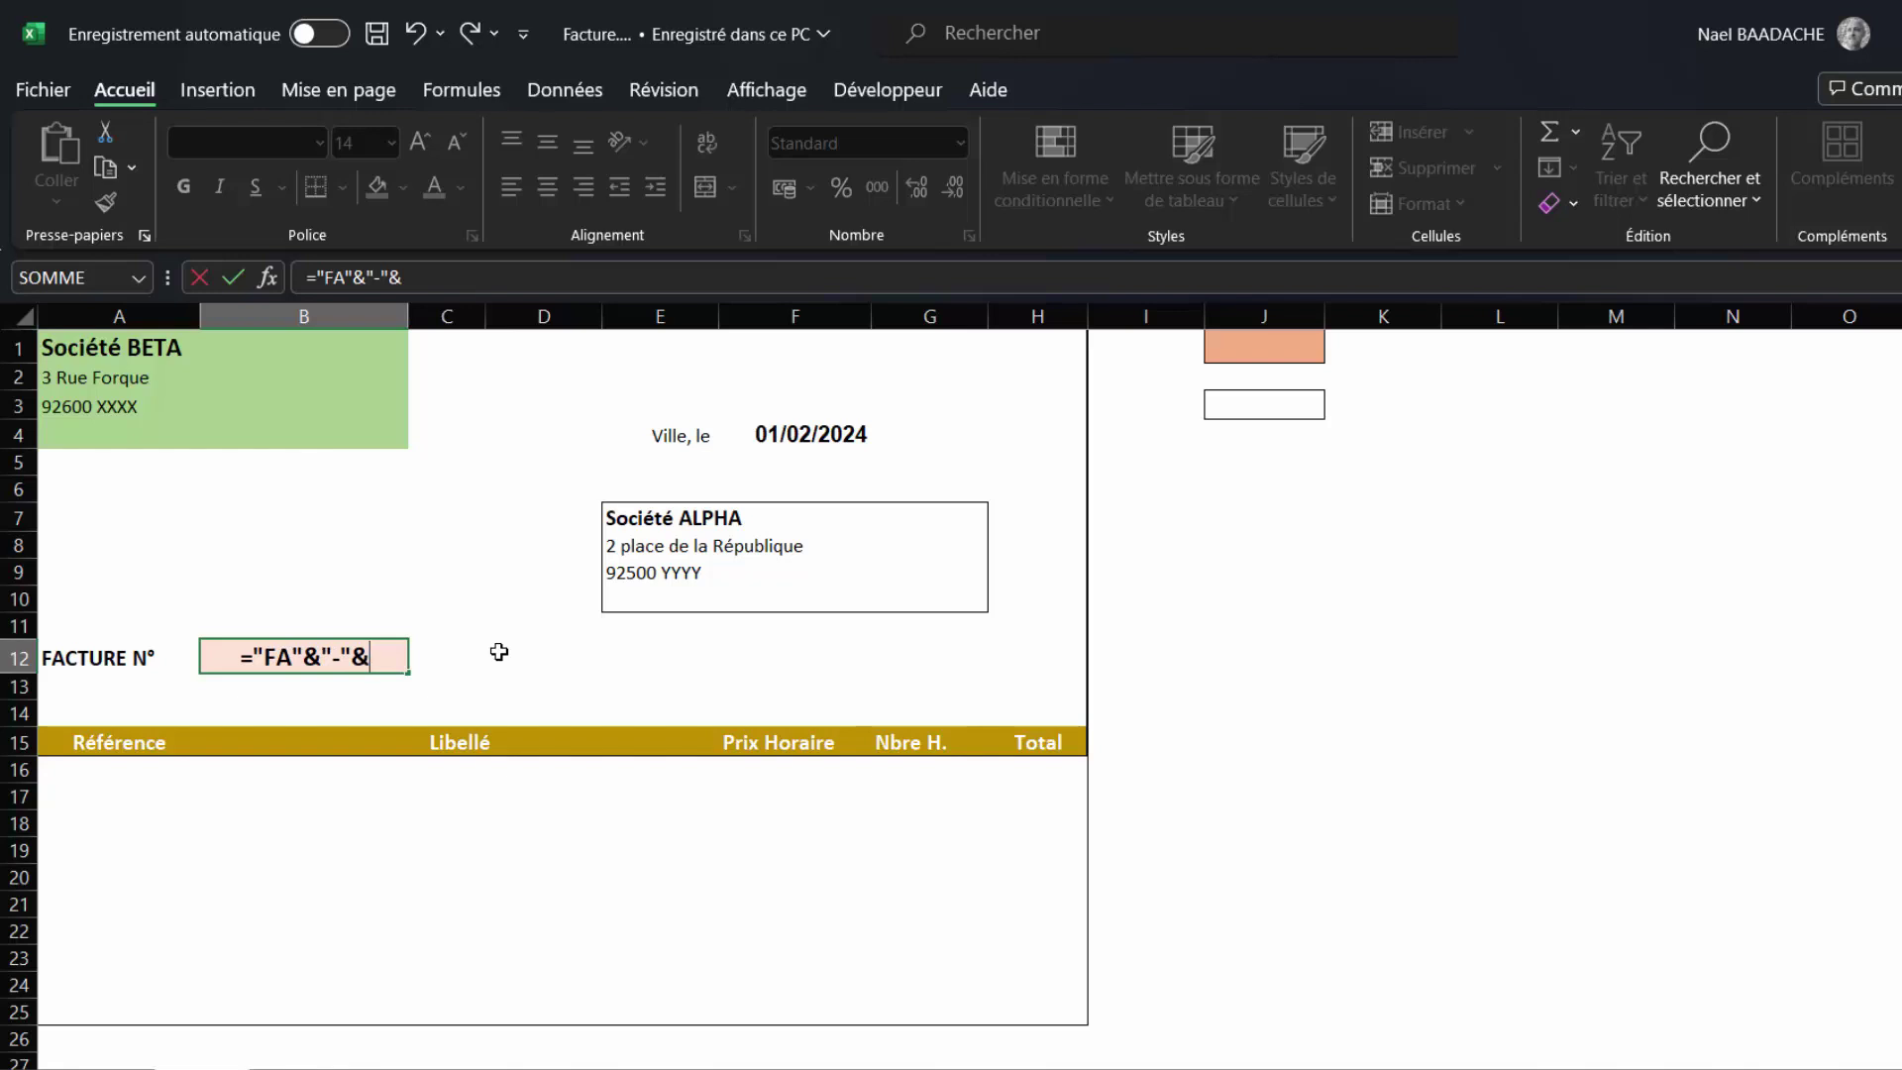
text(ann)
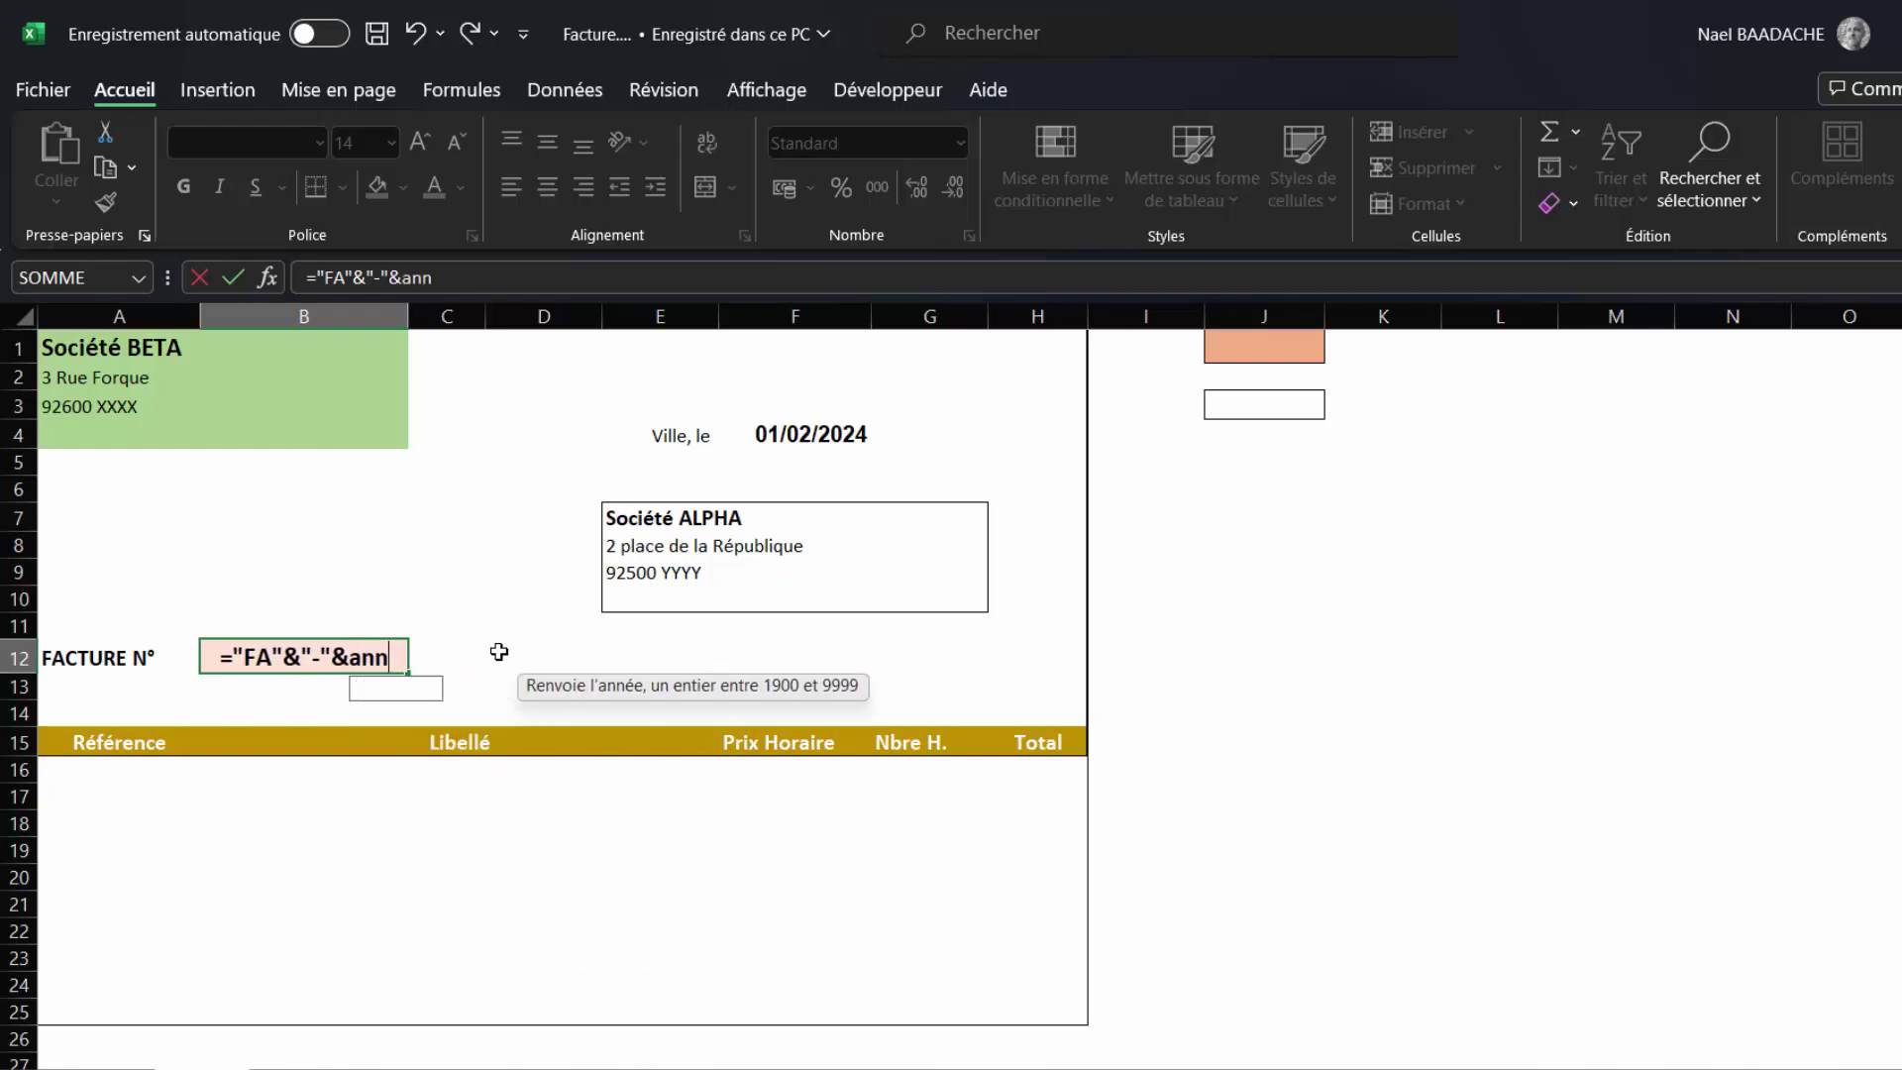
text(ee)
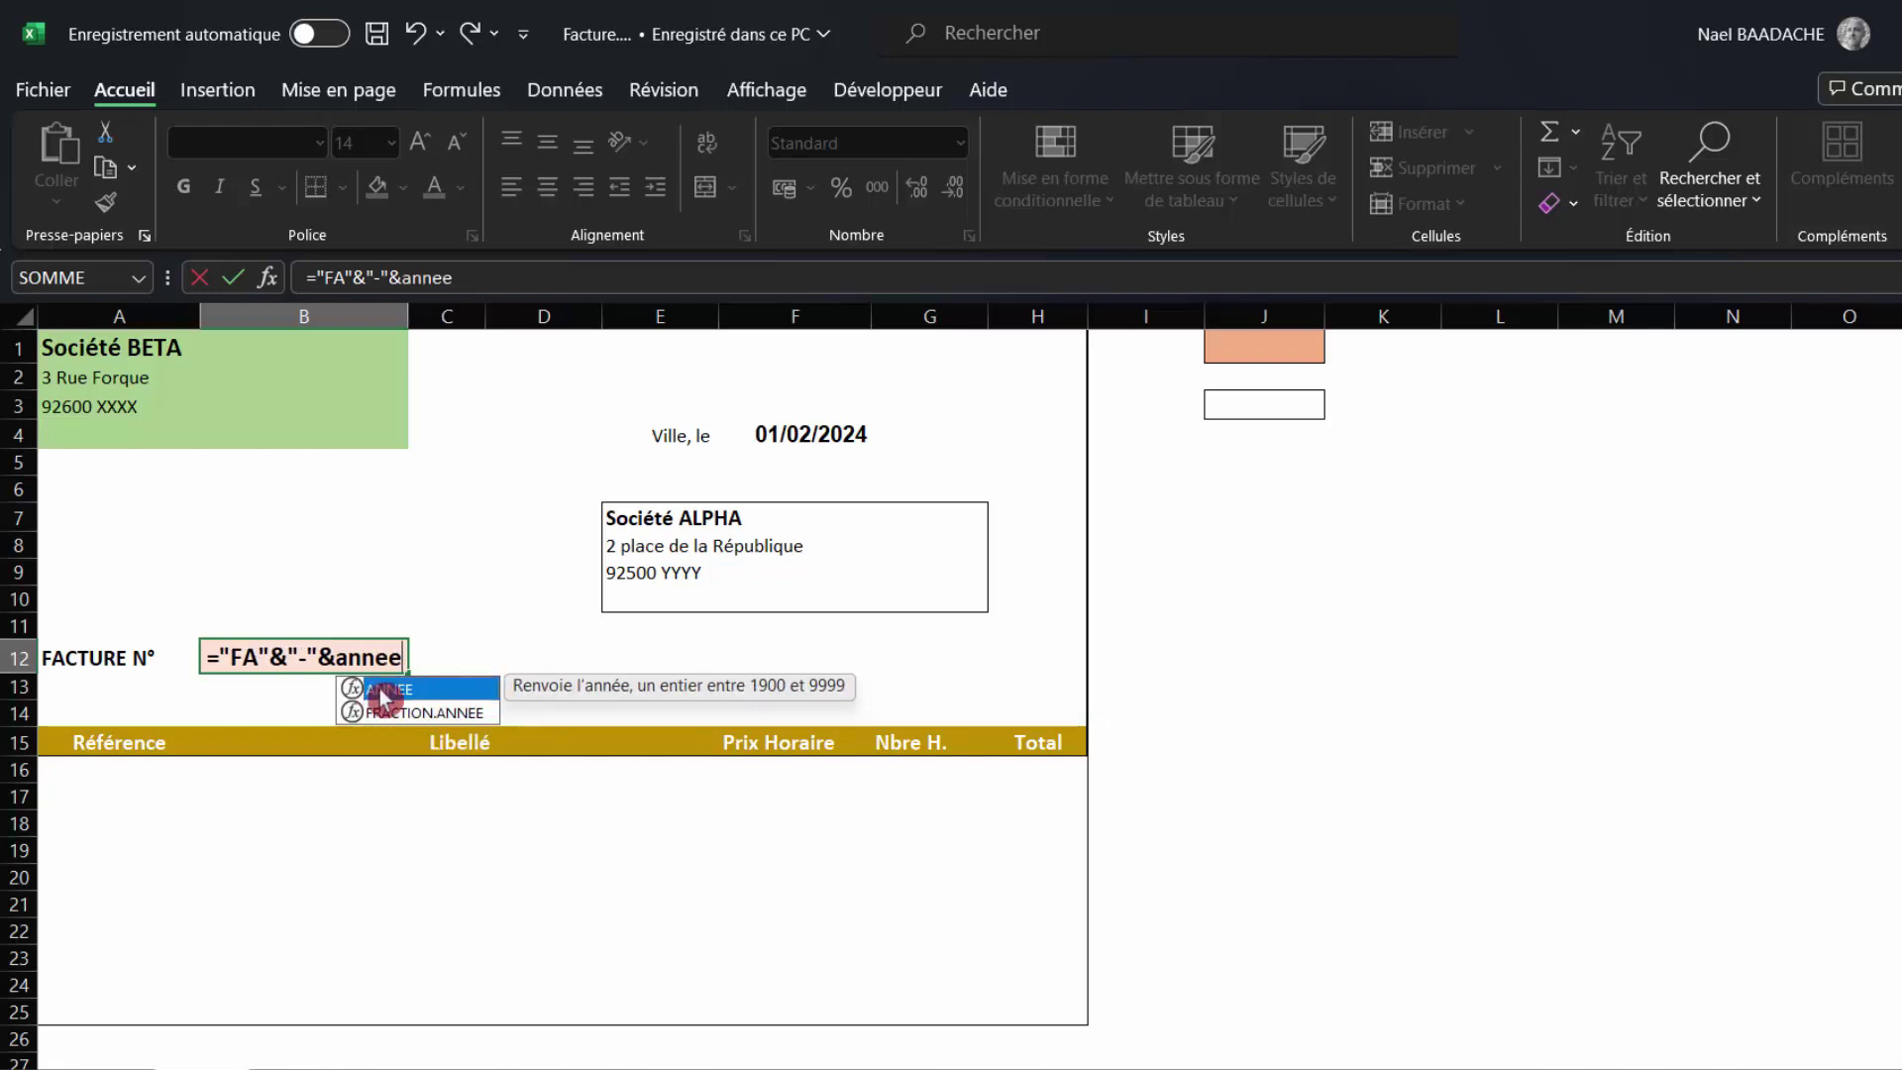
double_click(369, 689)
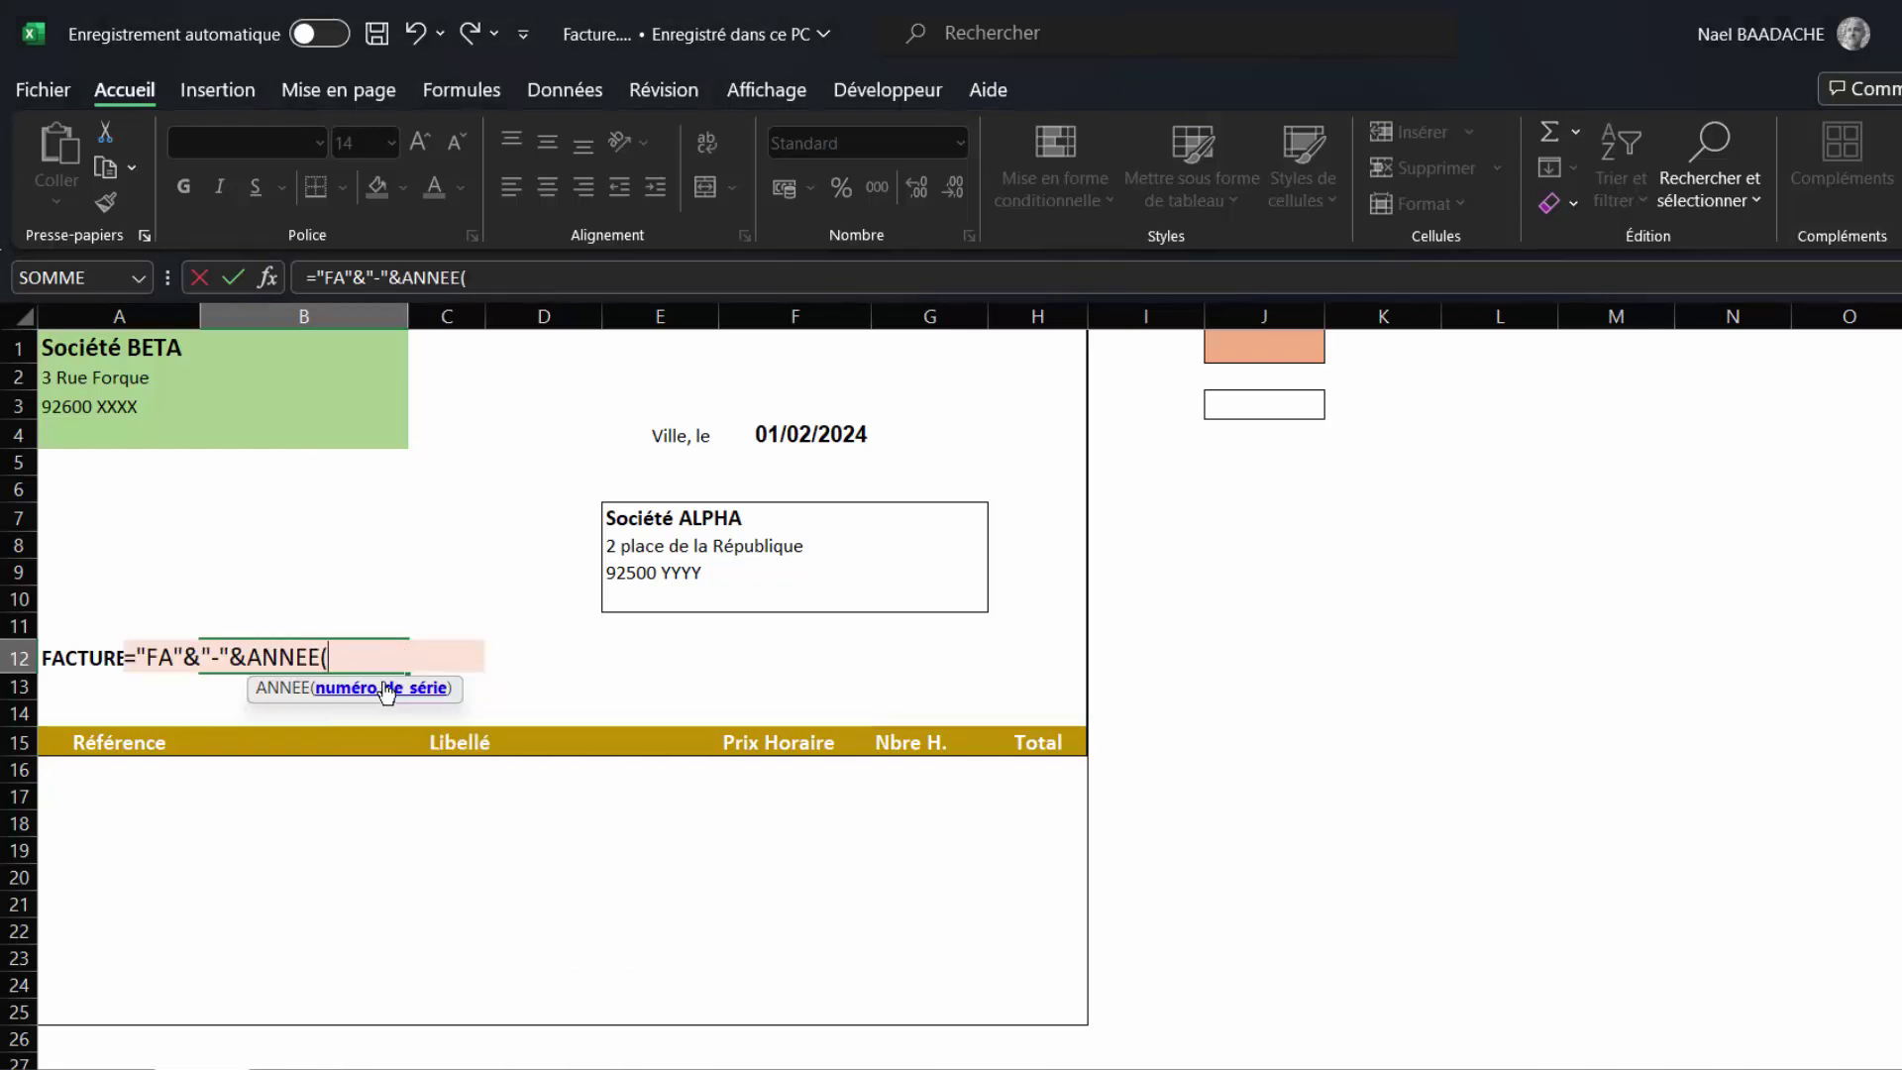
click(806, 436)
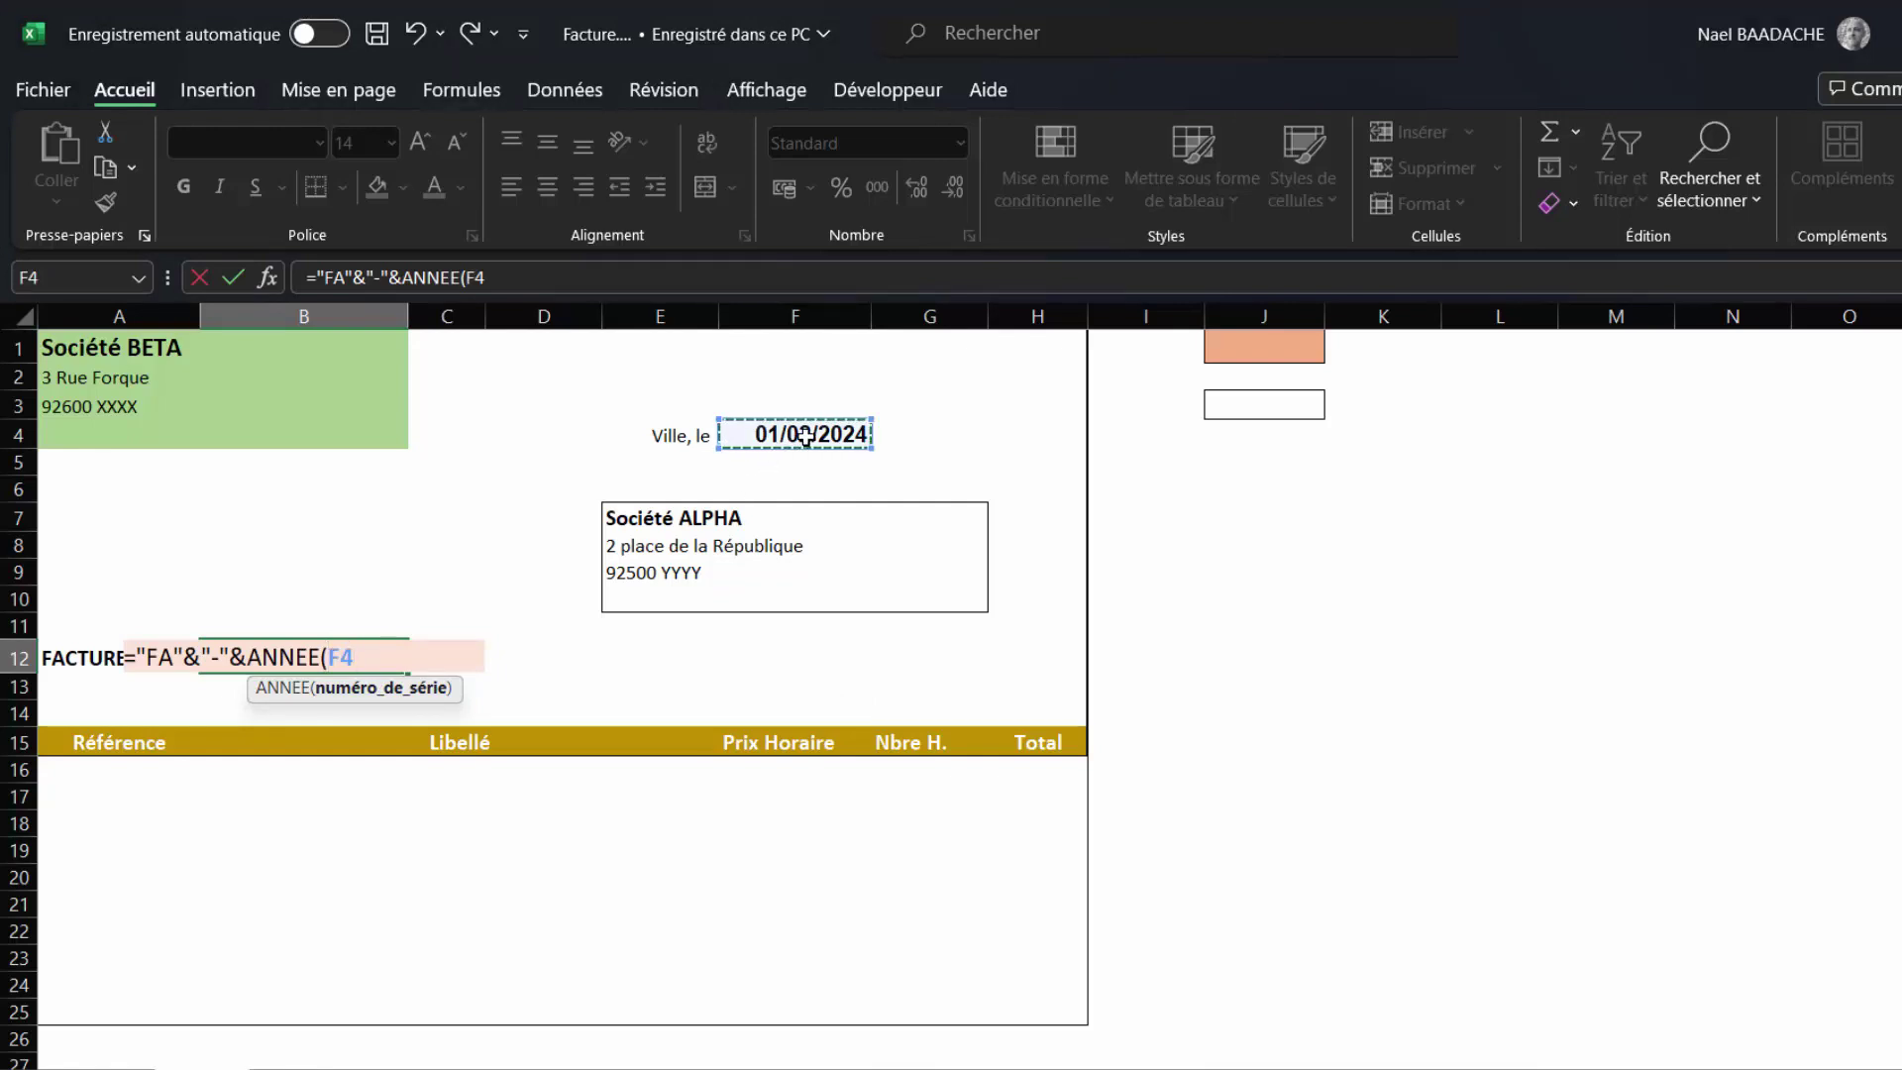
text())
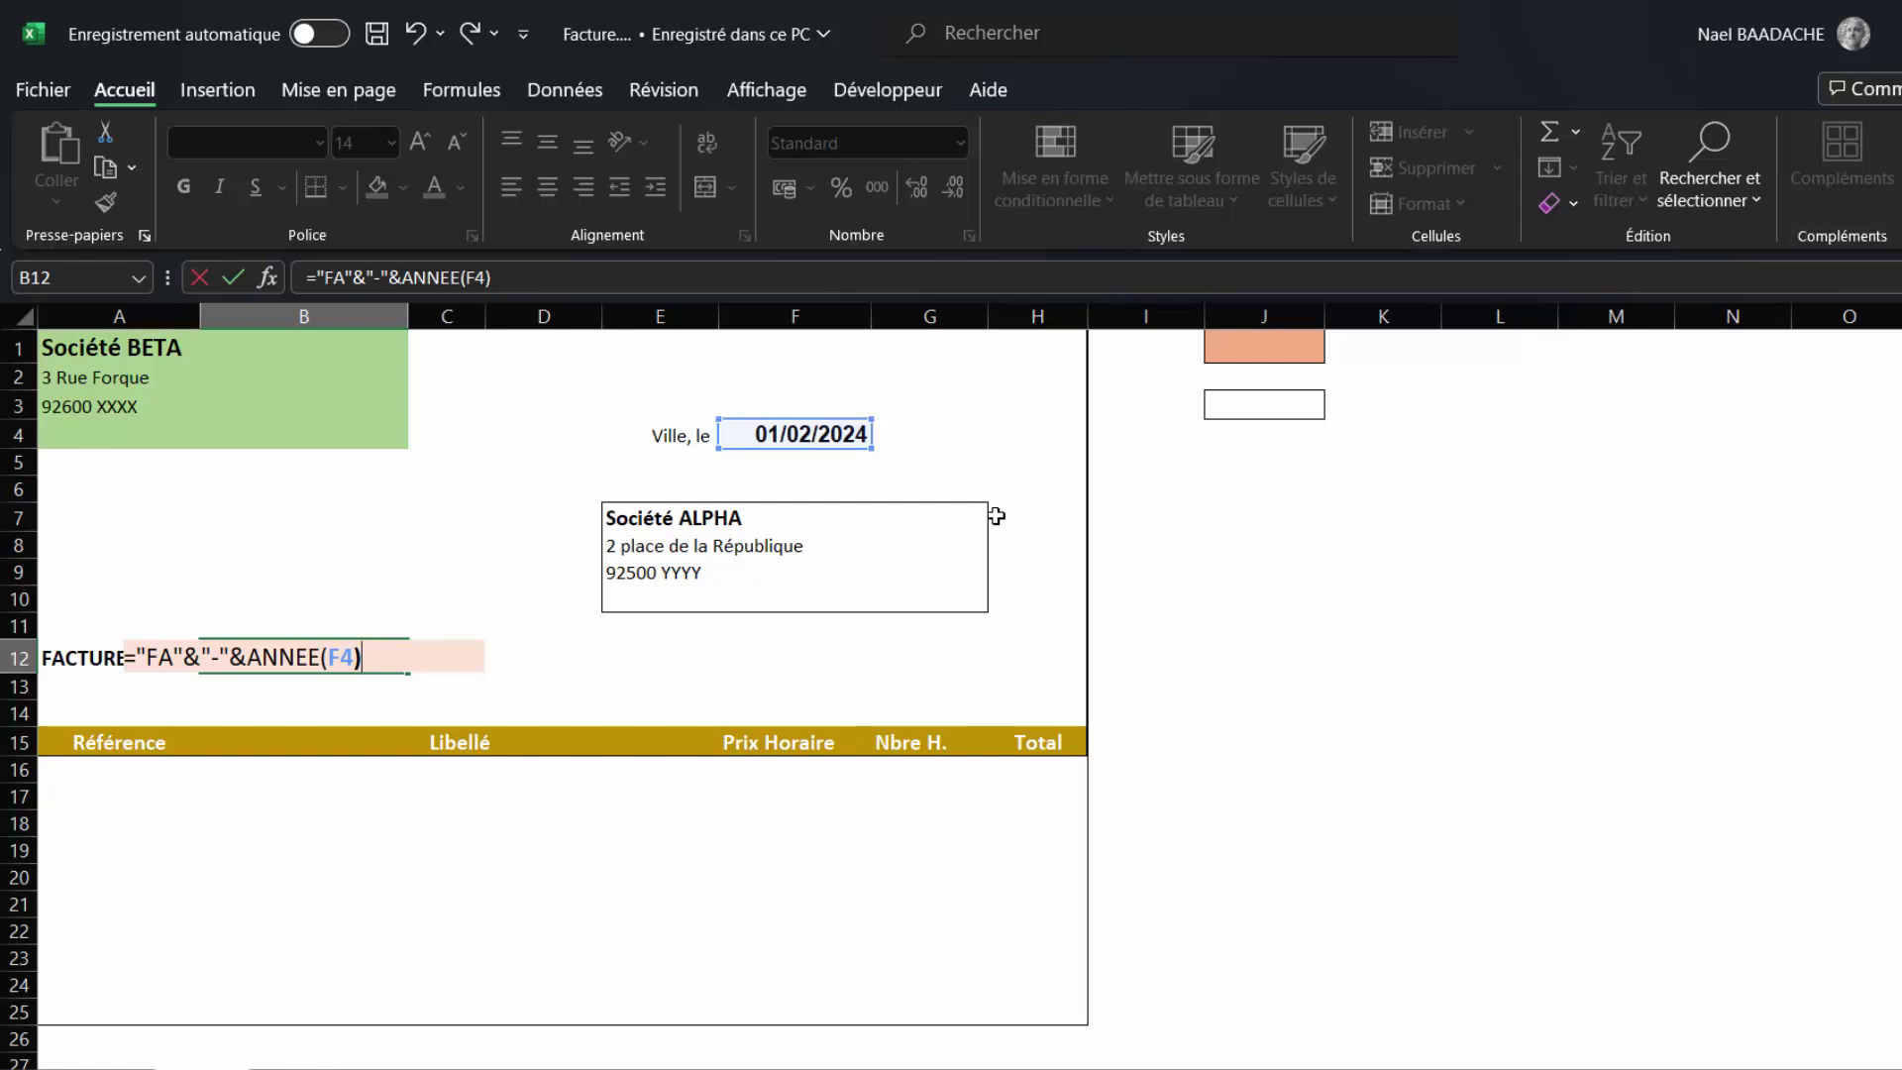
Append &"-"&MOIS(F4) to the B12 formula and commit it.
text(&")
text(-")
text(&)
text(mois)
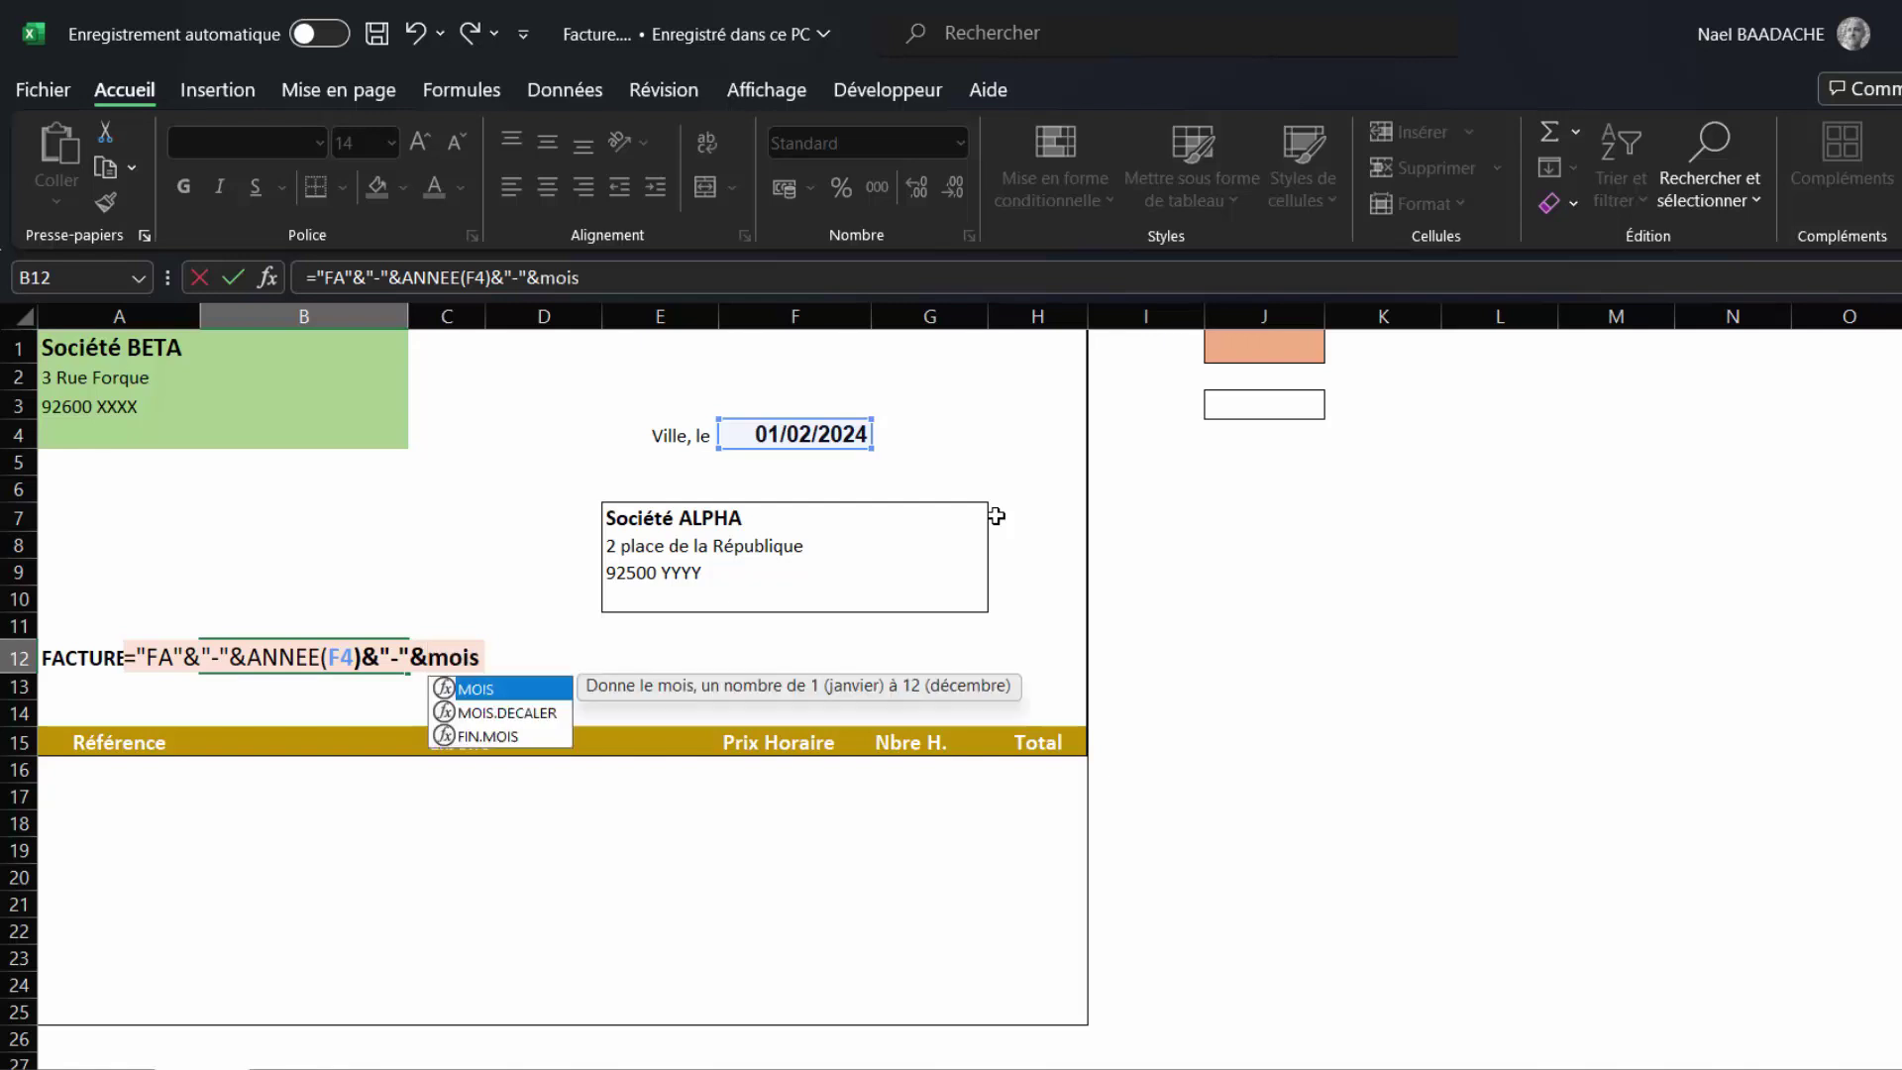
text(()
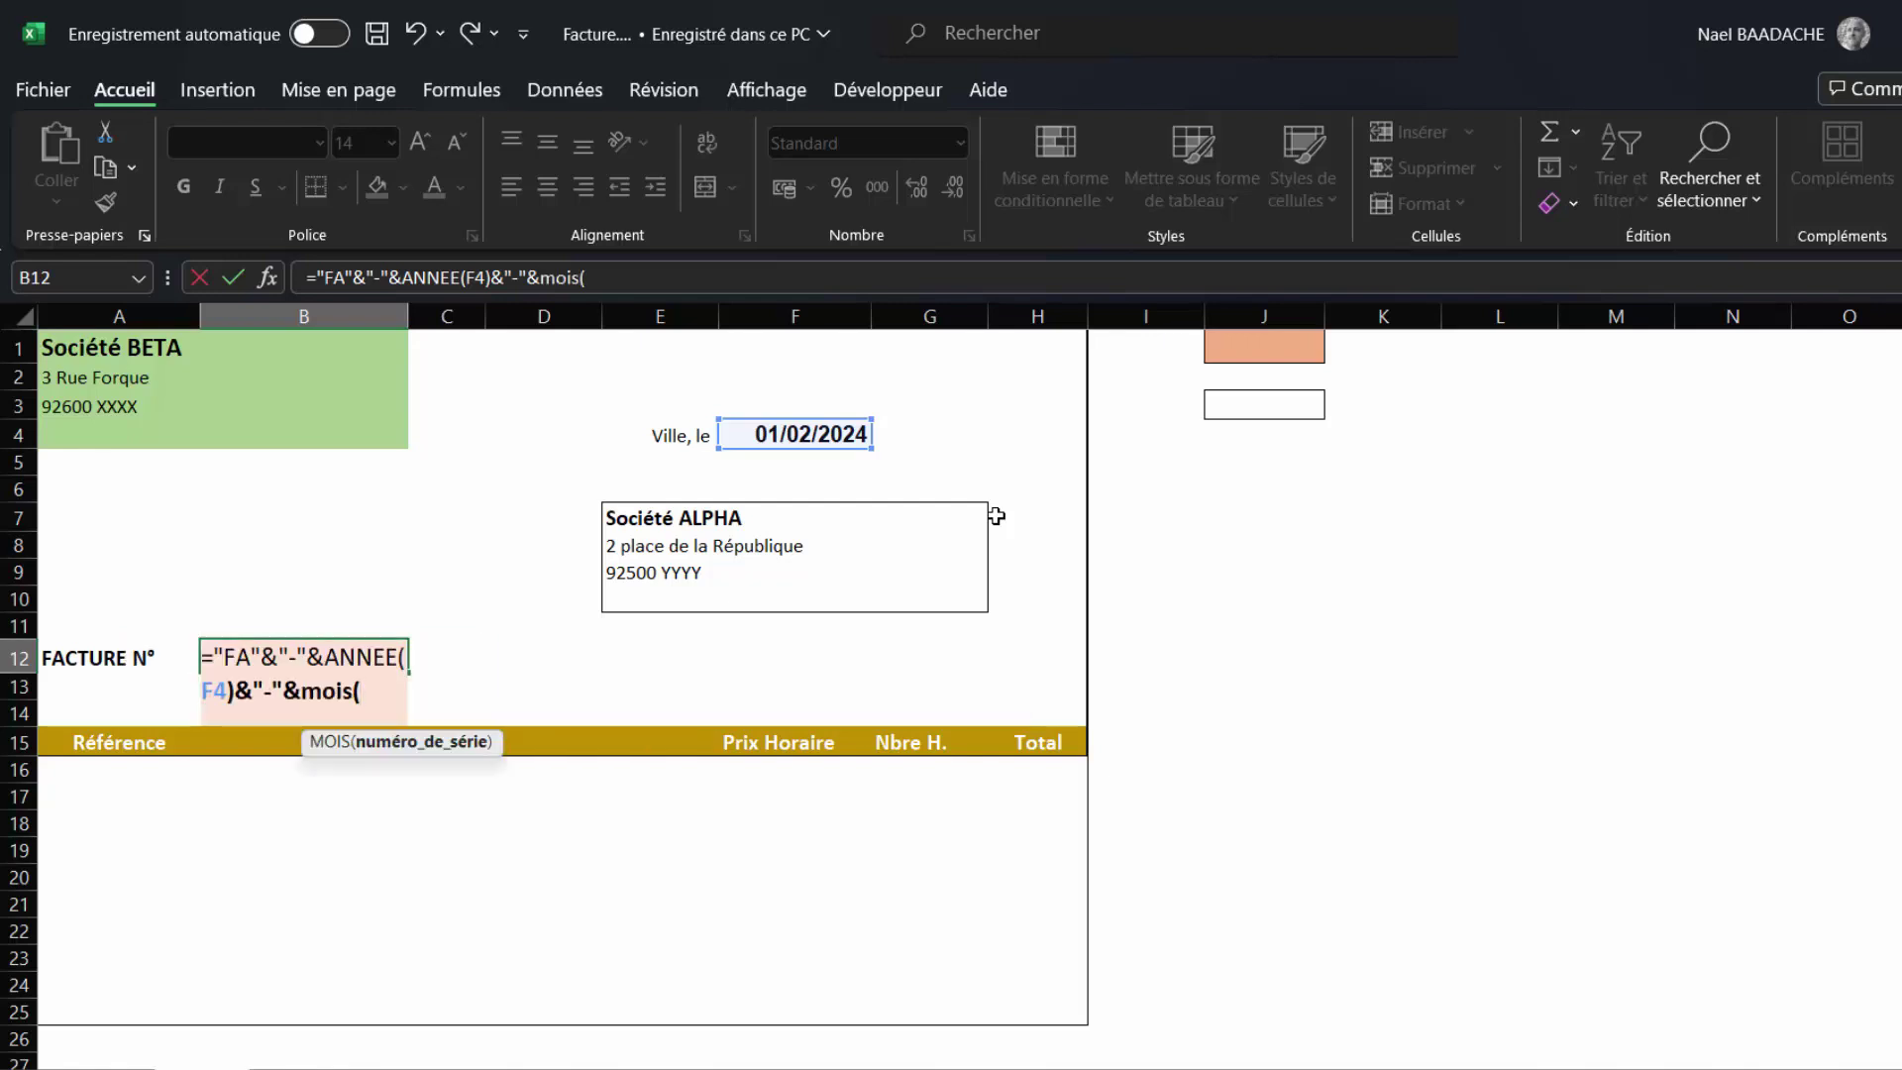
click(817, 436)
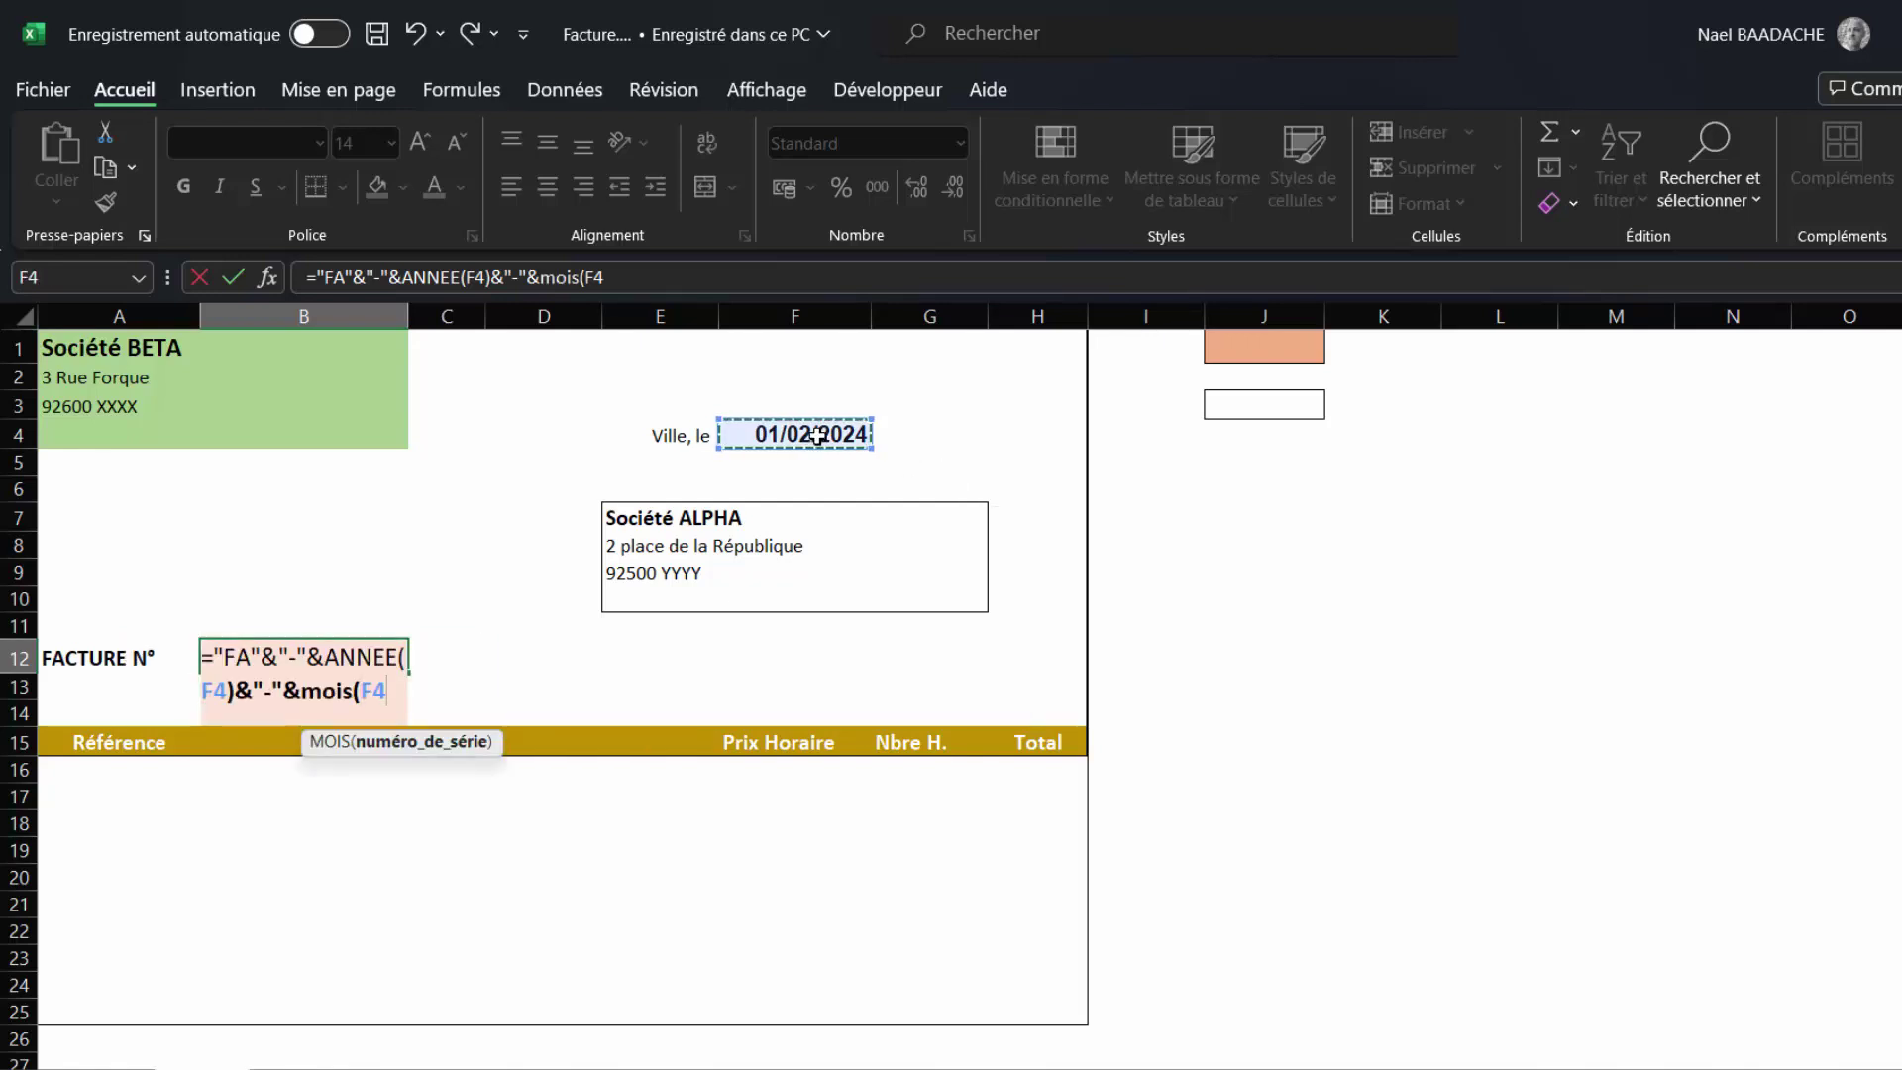
text())
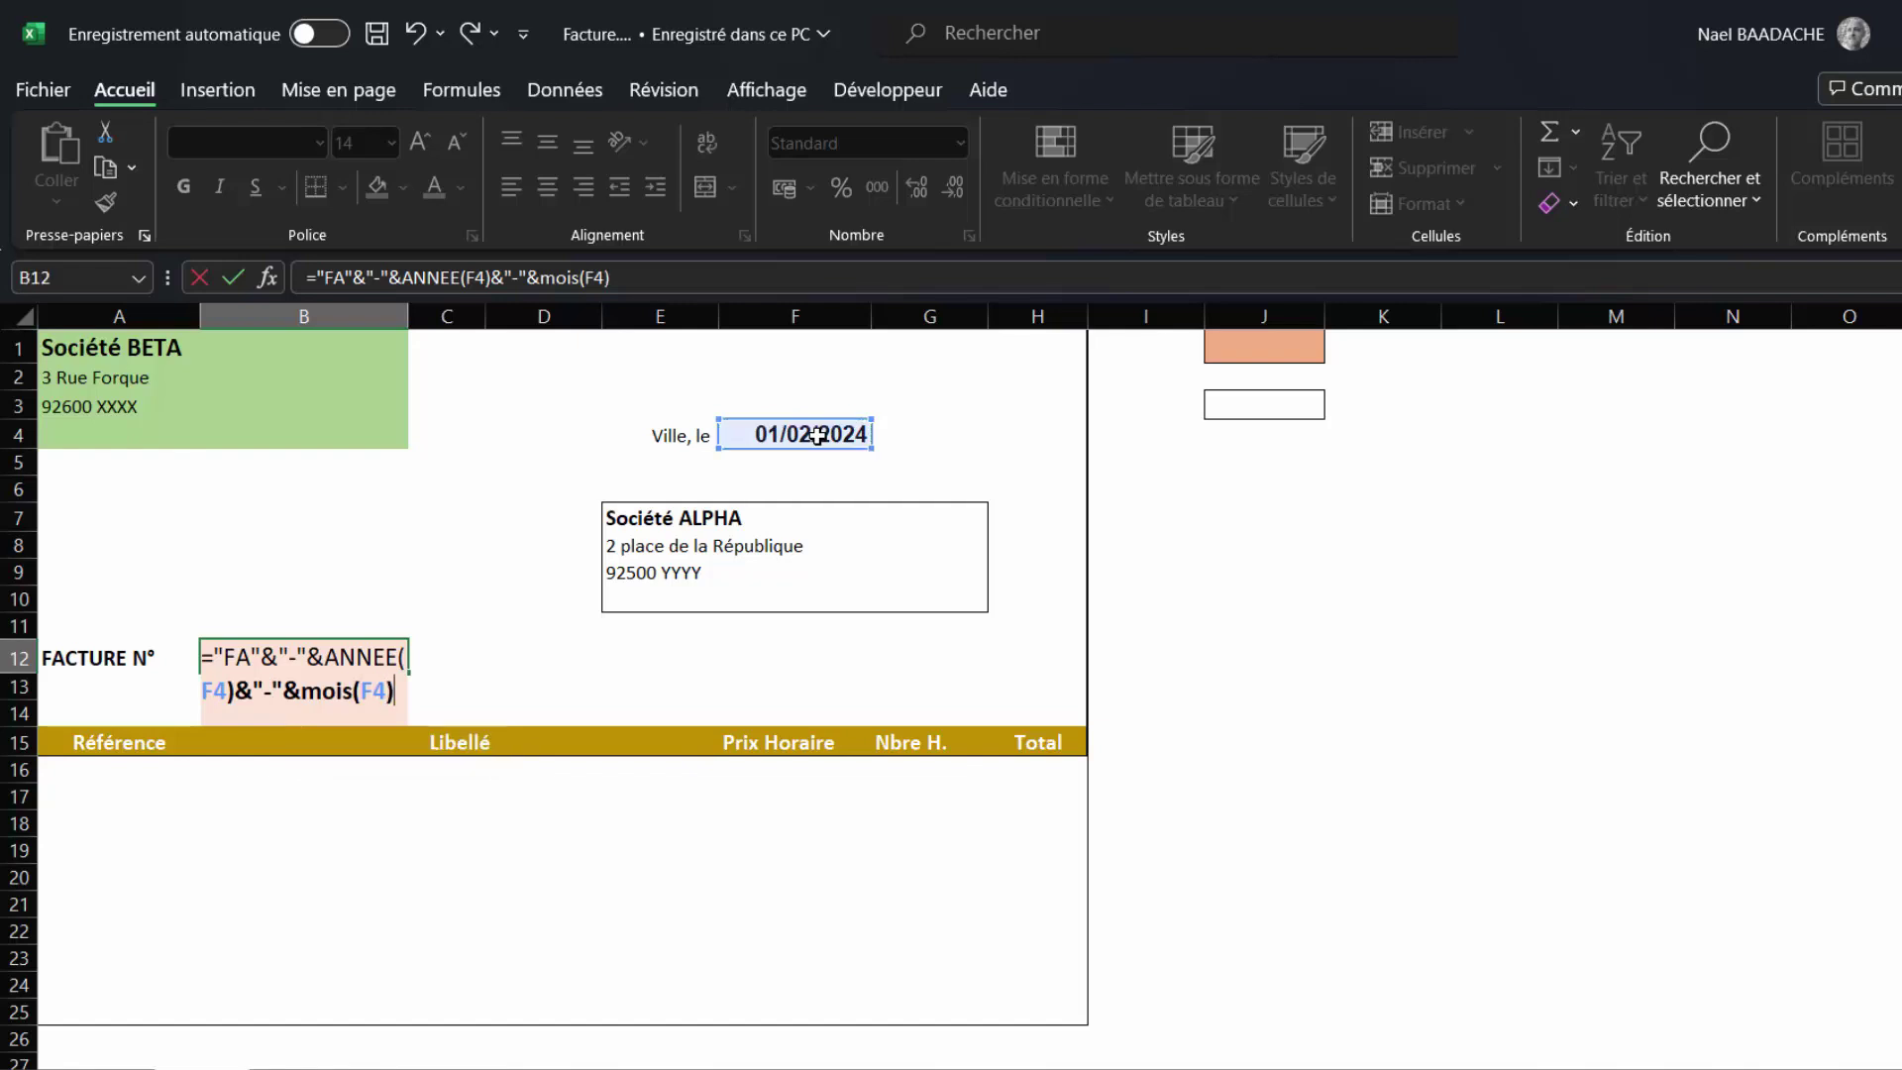
key(Return)
key(Up)
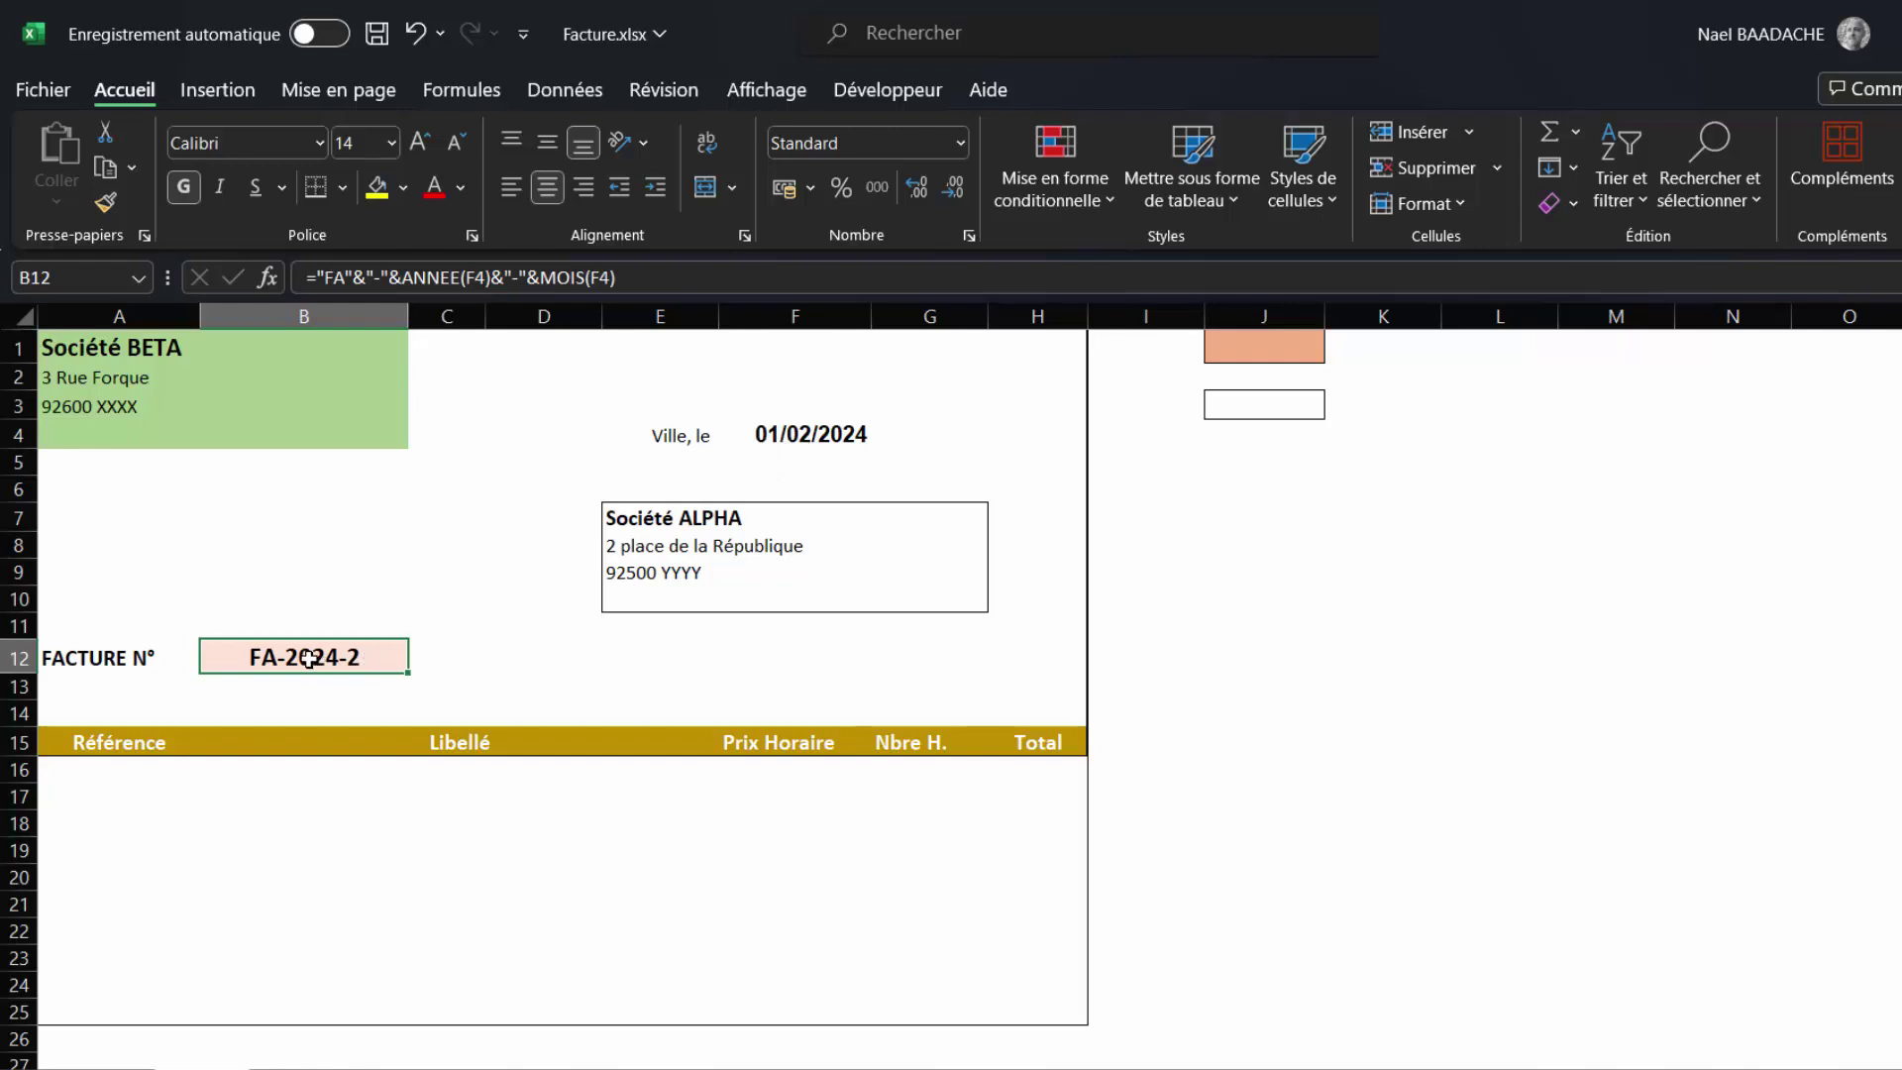
Wrap the month as TEXTE(MOIS(F4);"00") so B12 shows FA-2024-02.
double_click(308, 657)
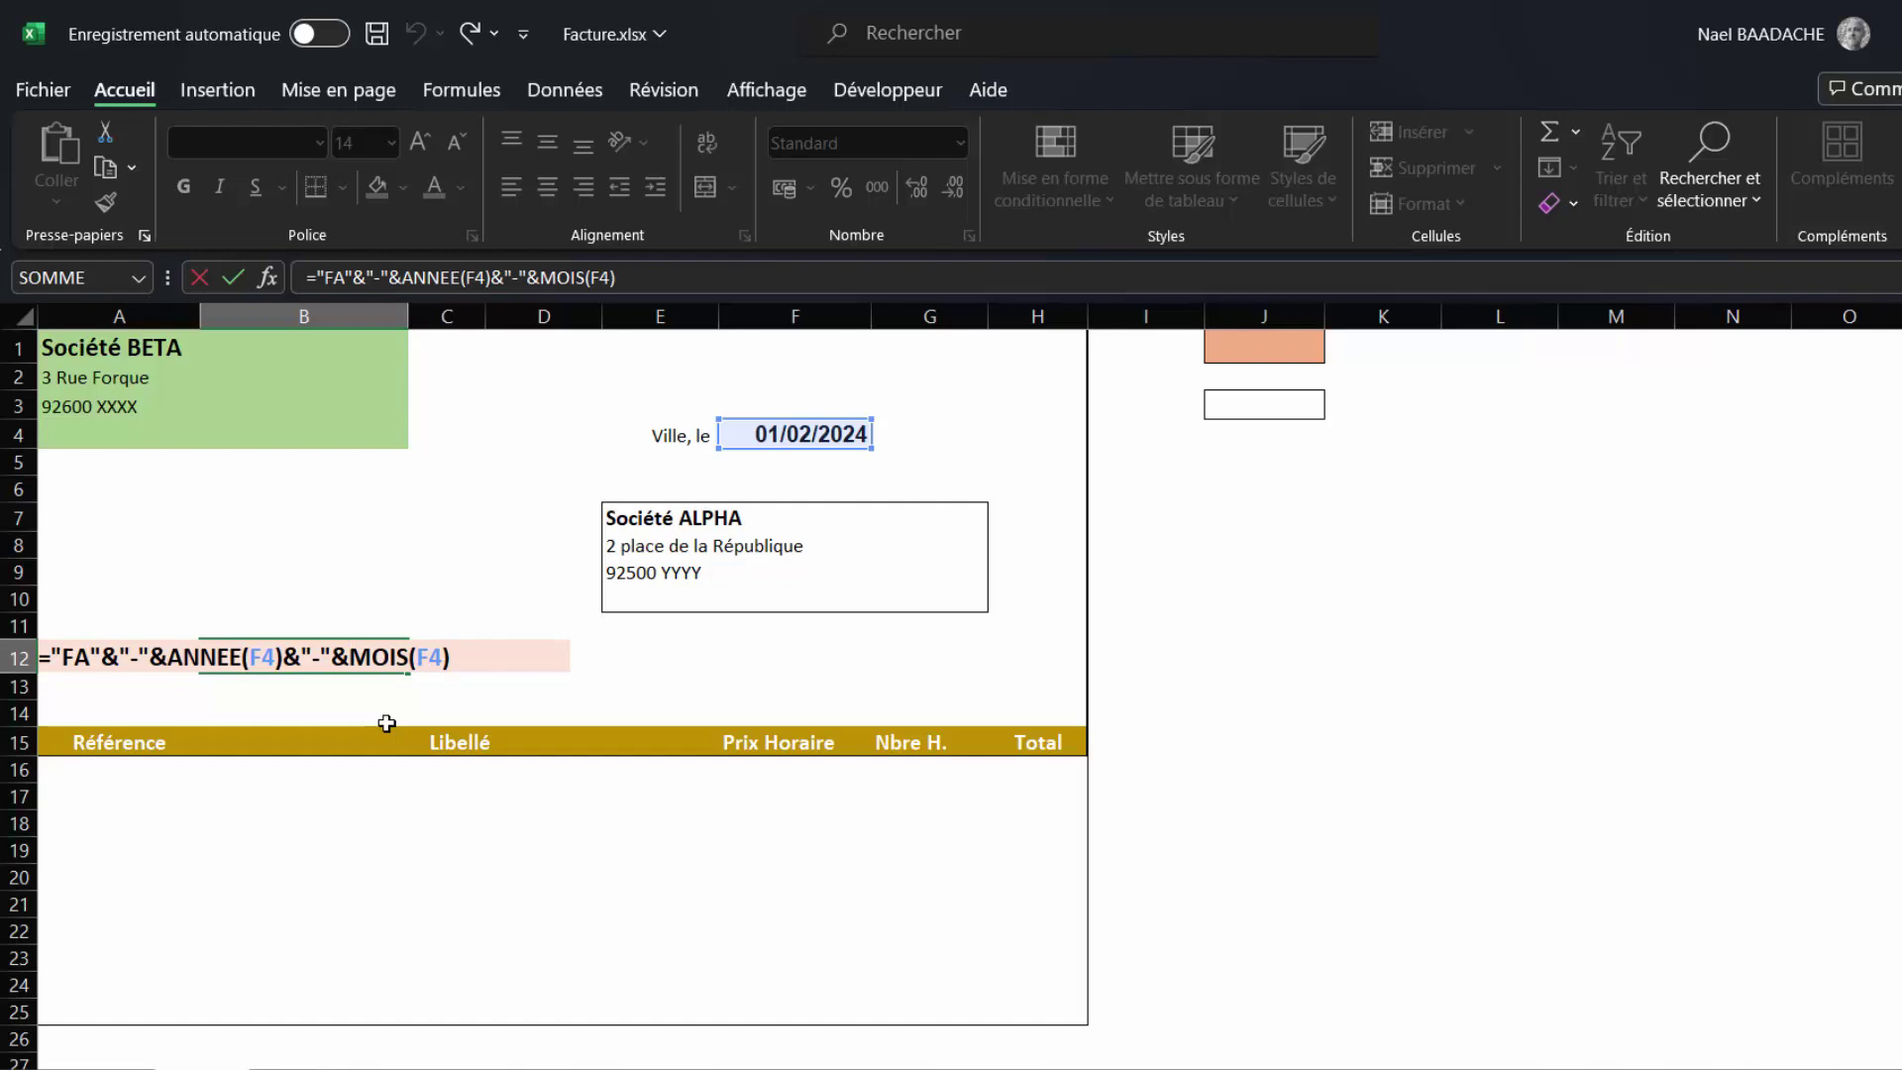
text(texte)
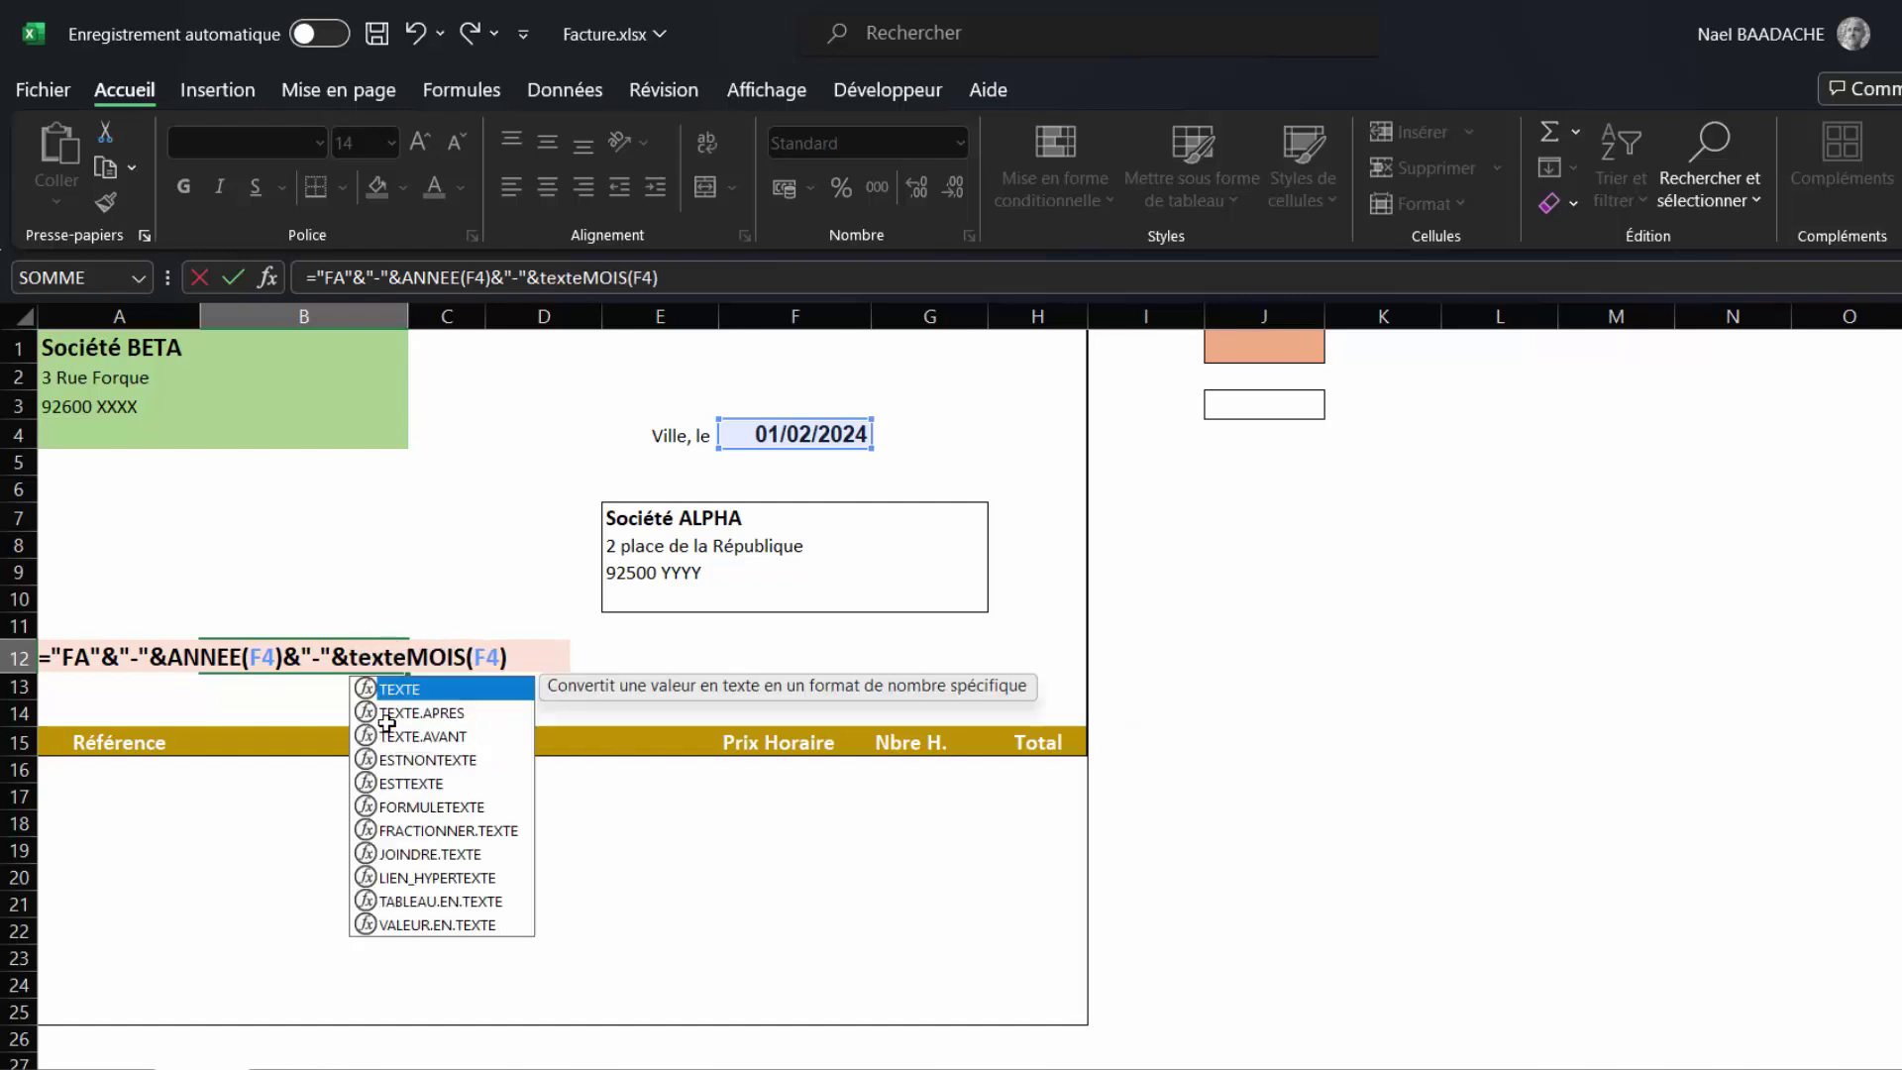
text(()
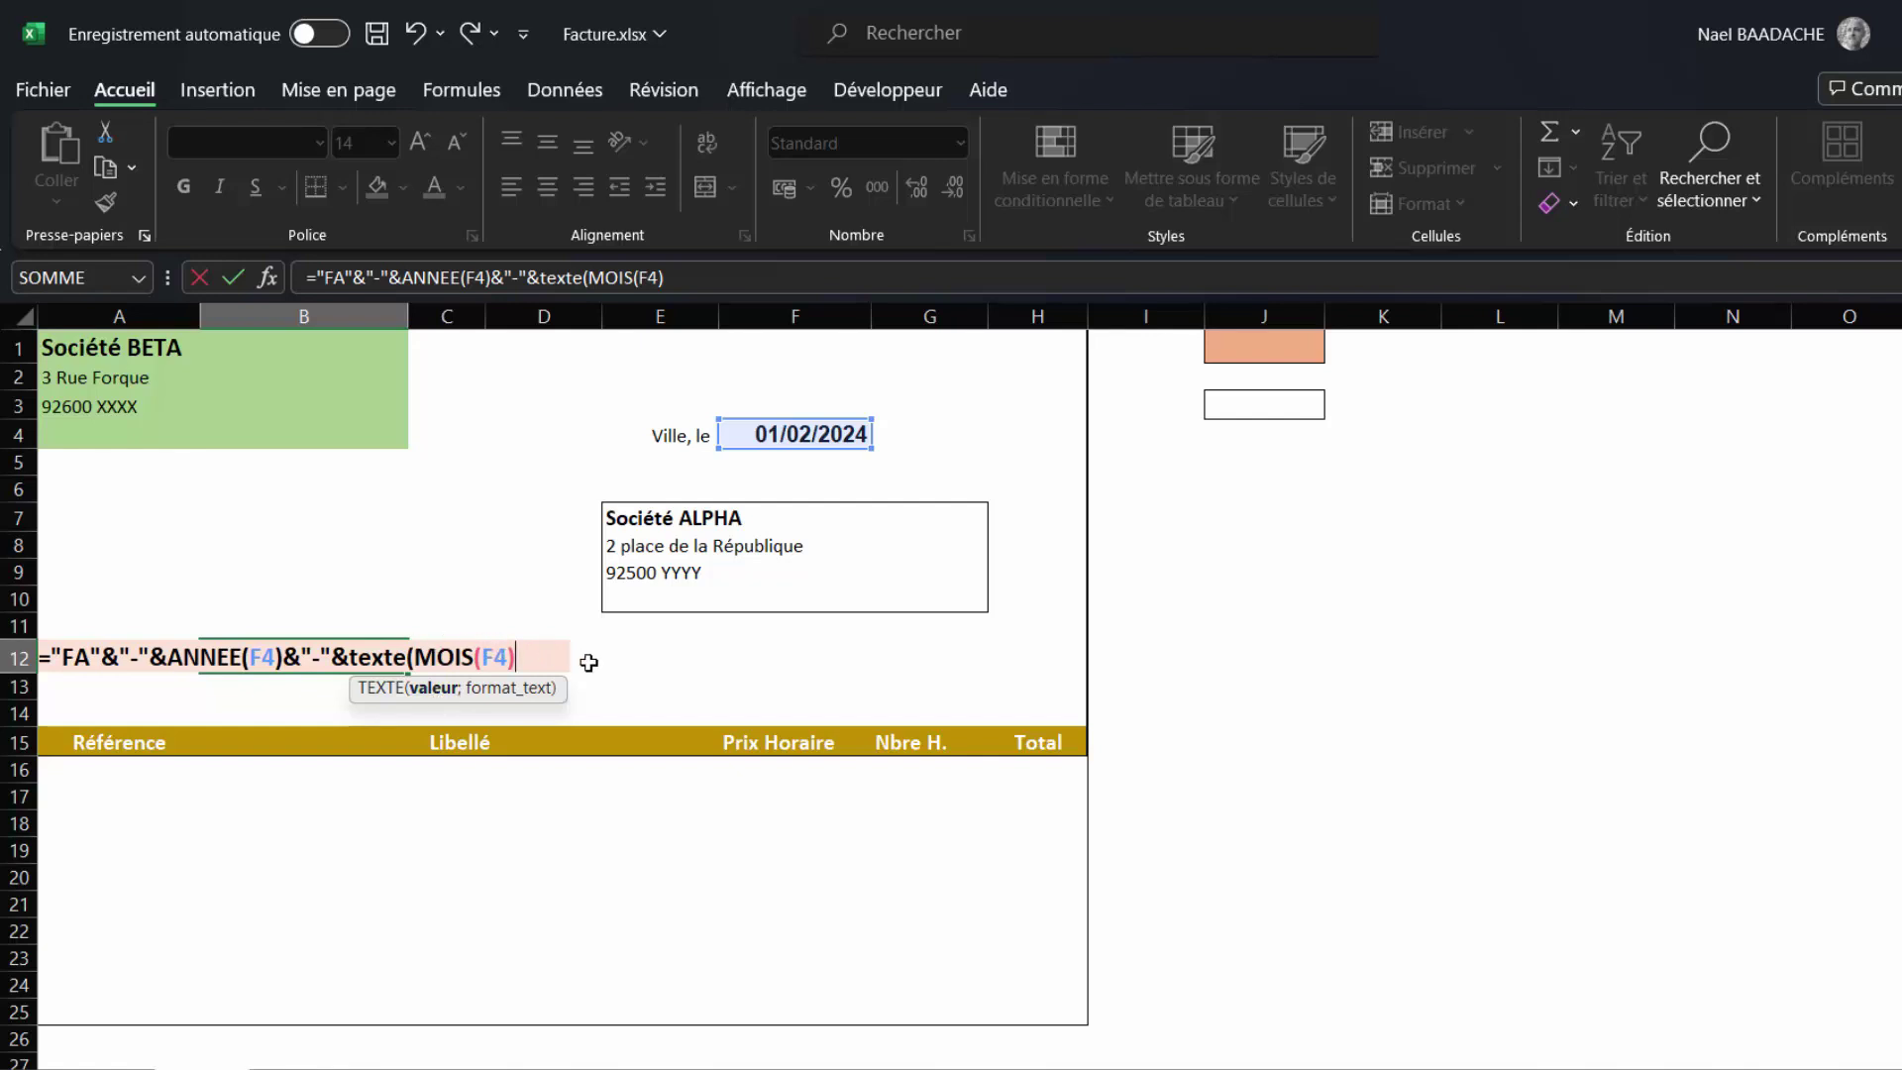
text(;)
text(")
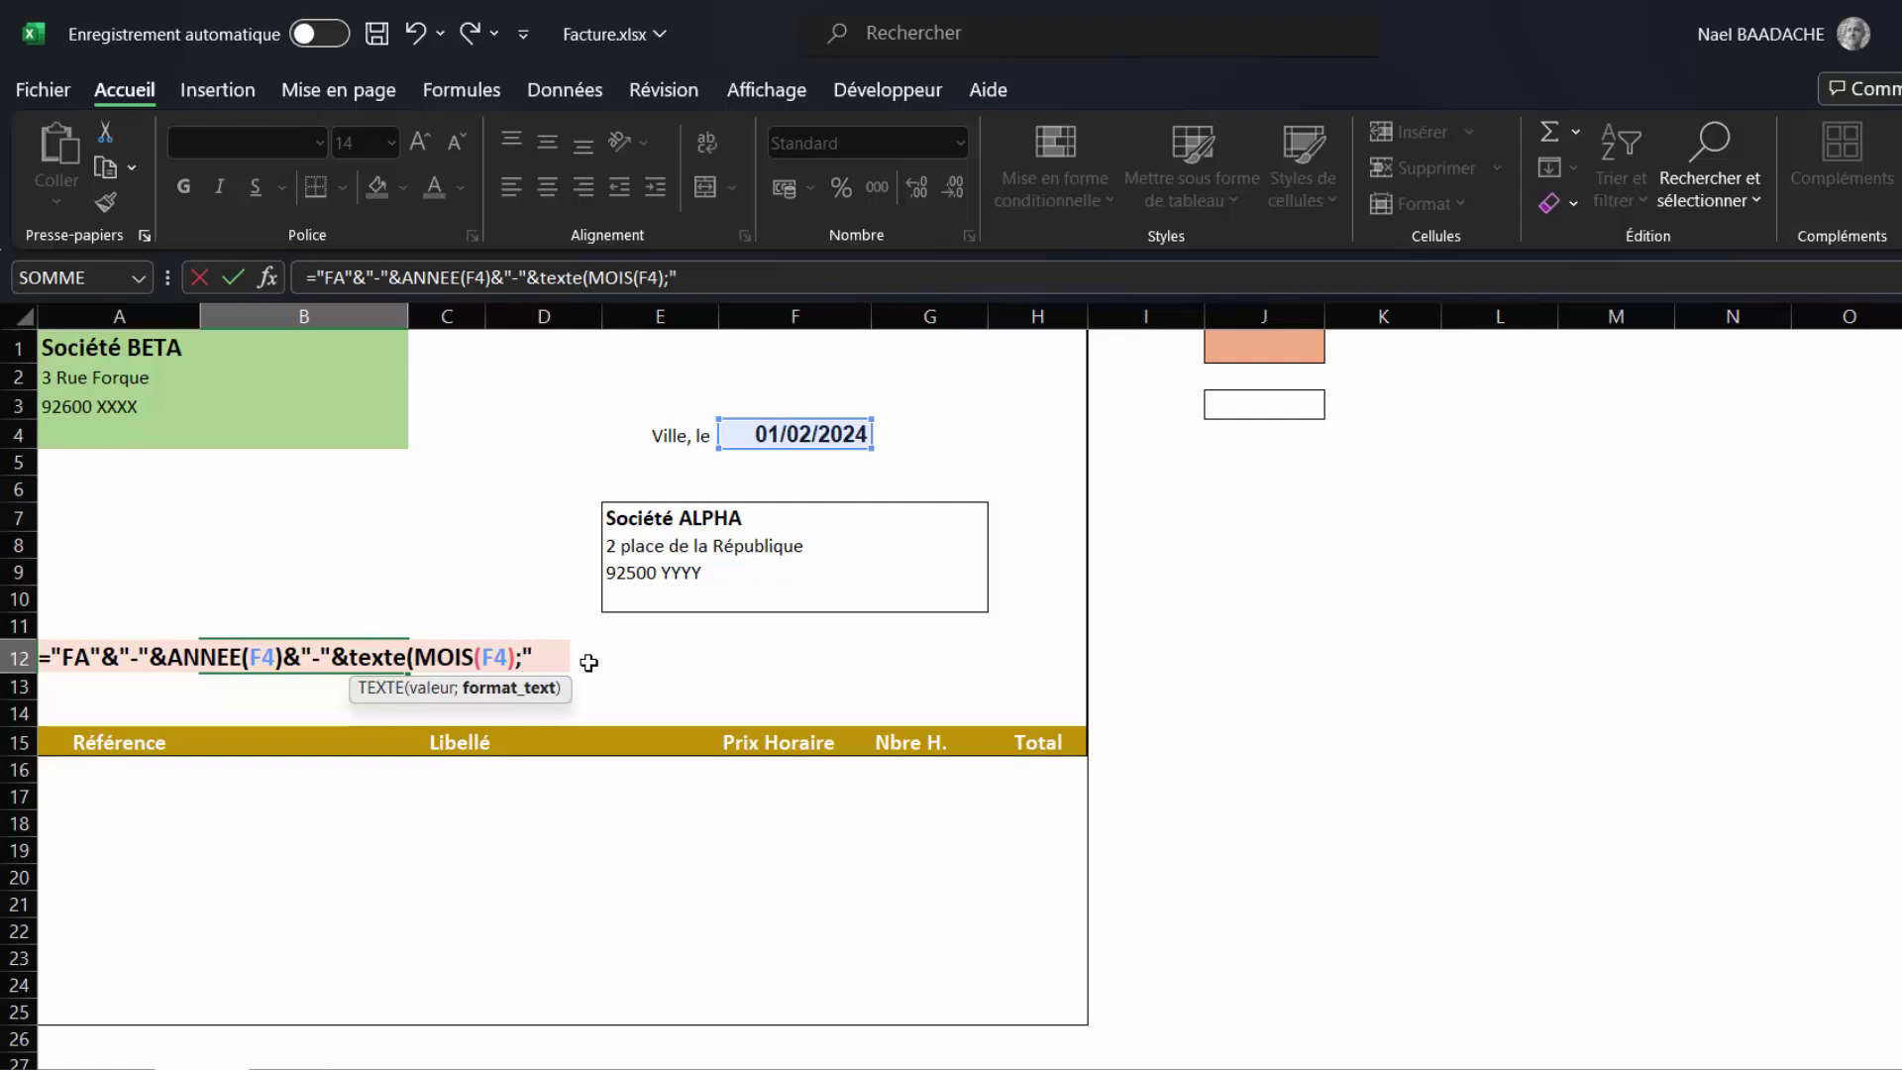
text(00")
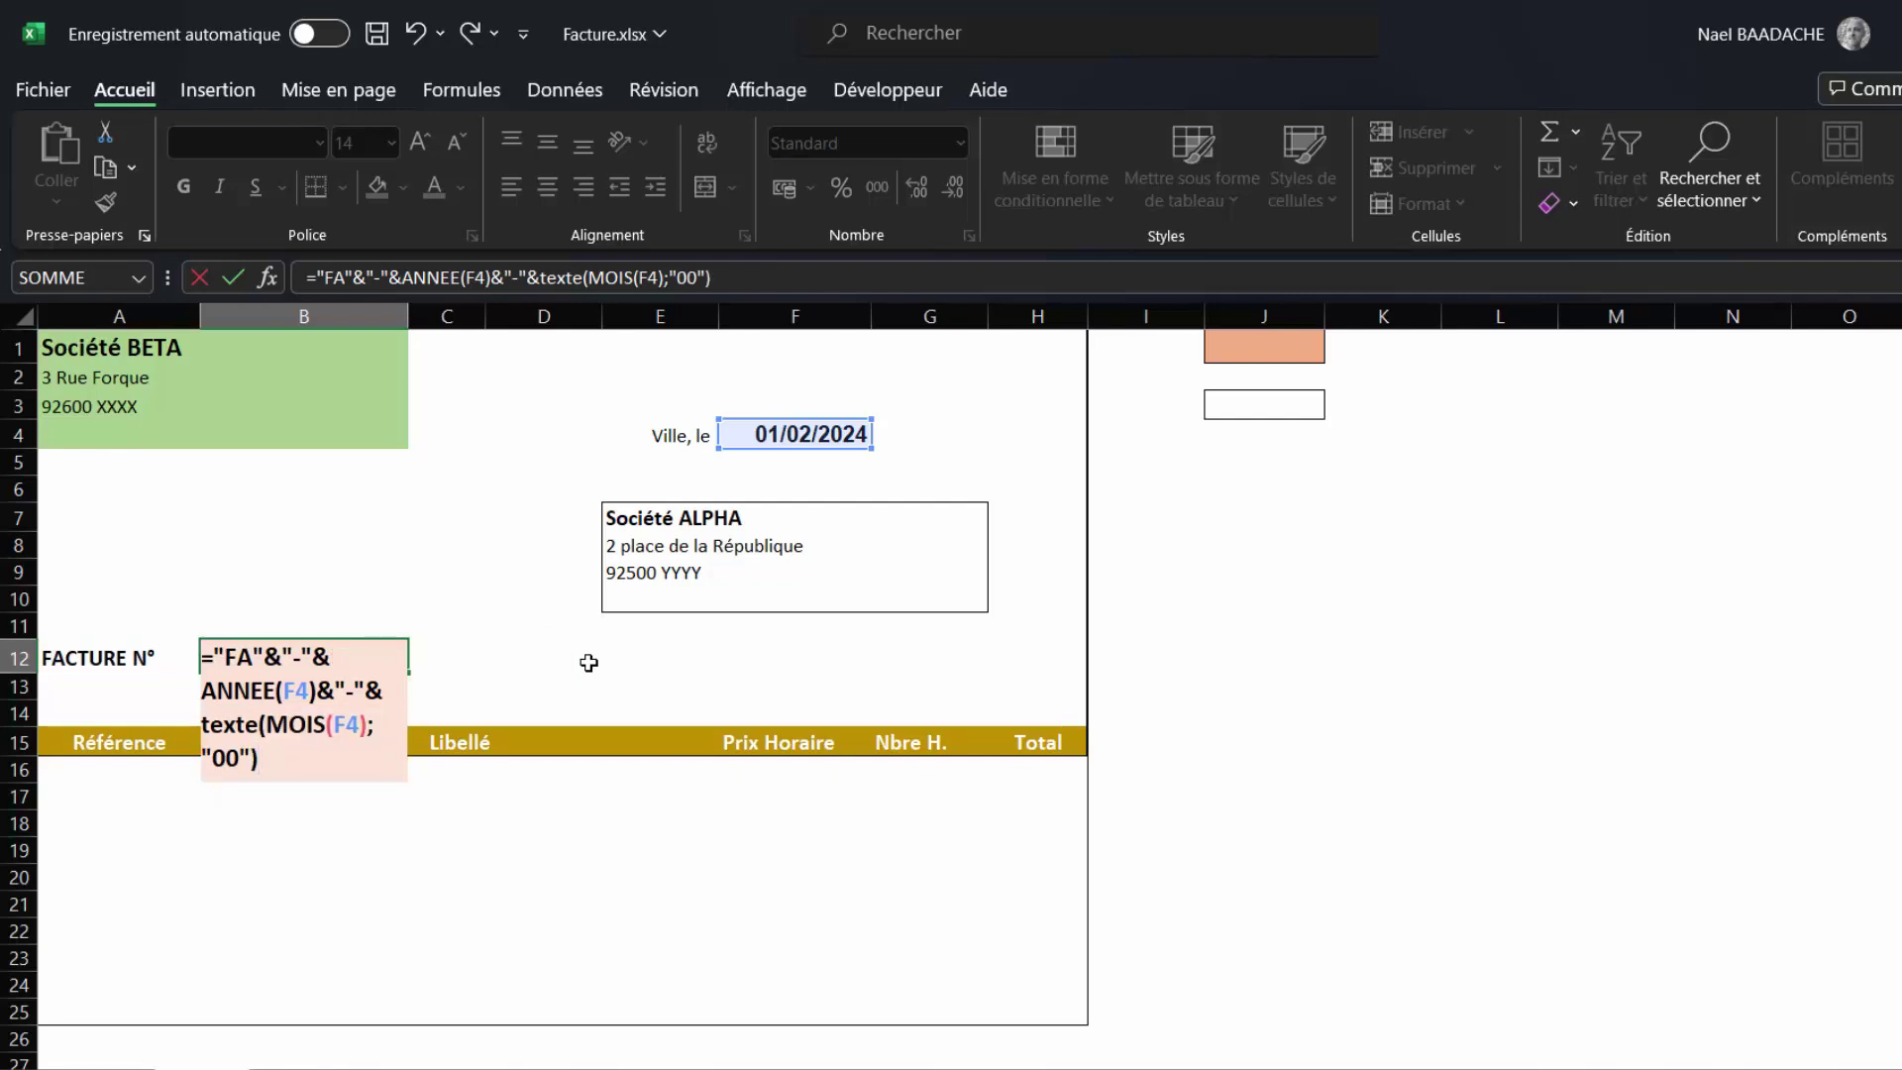
key(Return)
click(317, 658)
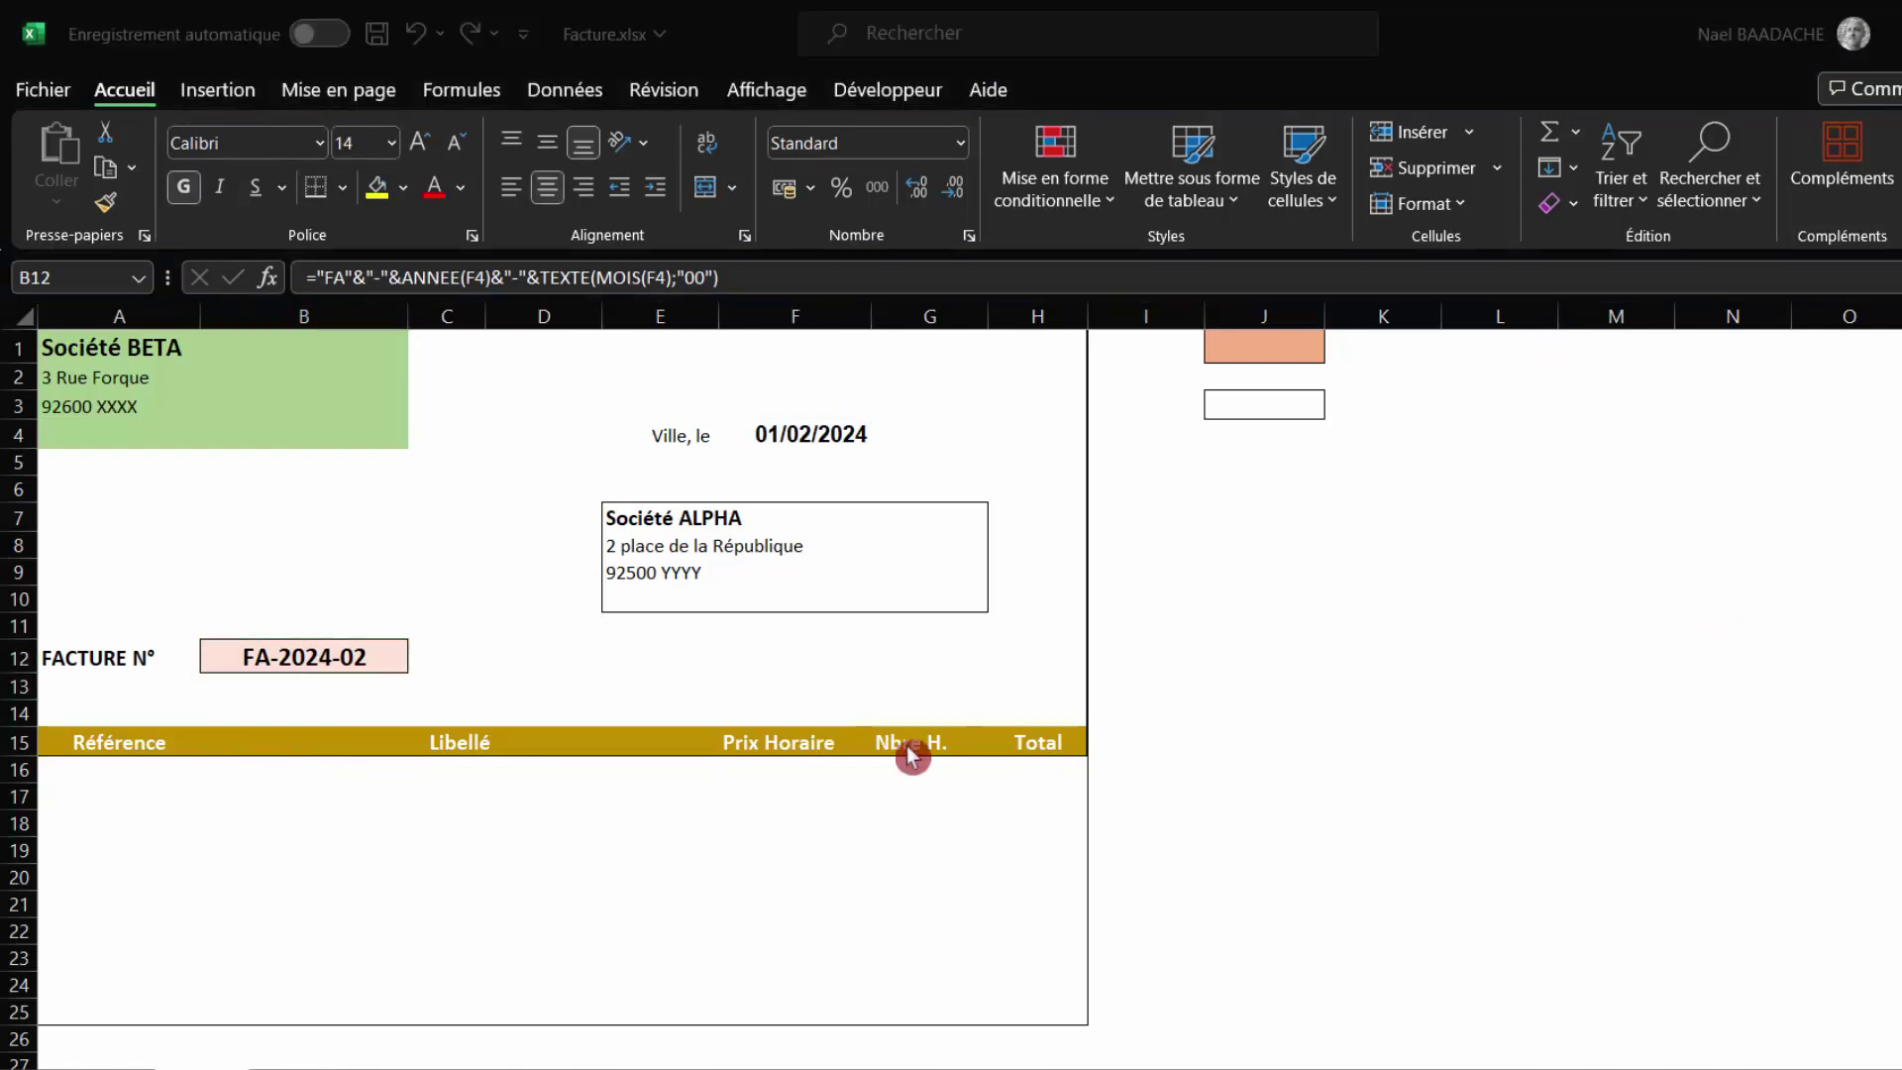
Append &"-"&J1 to the B12 formula and accept Excel's suggested correction.
double_click(334, 655)
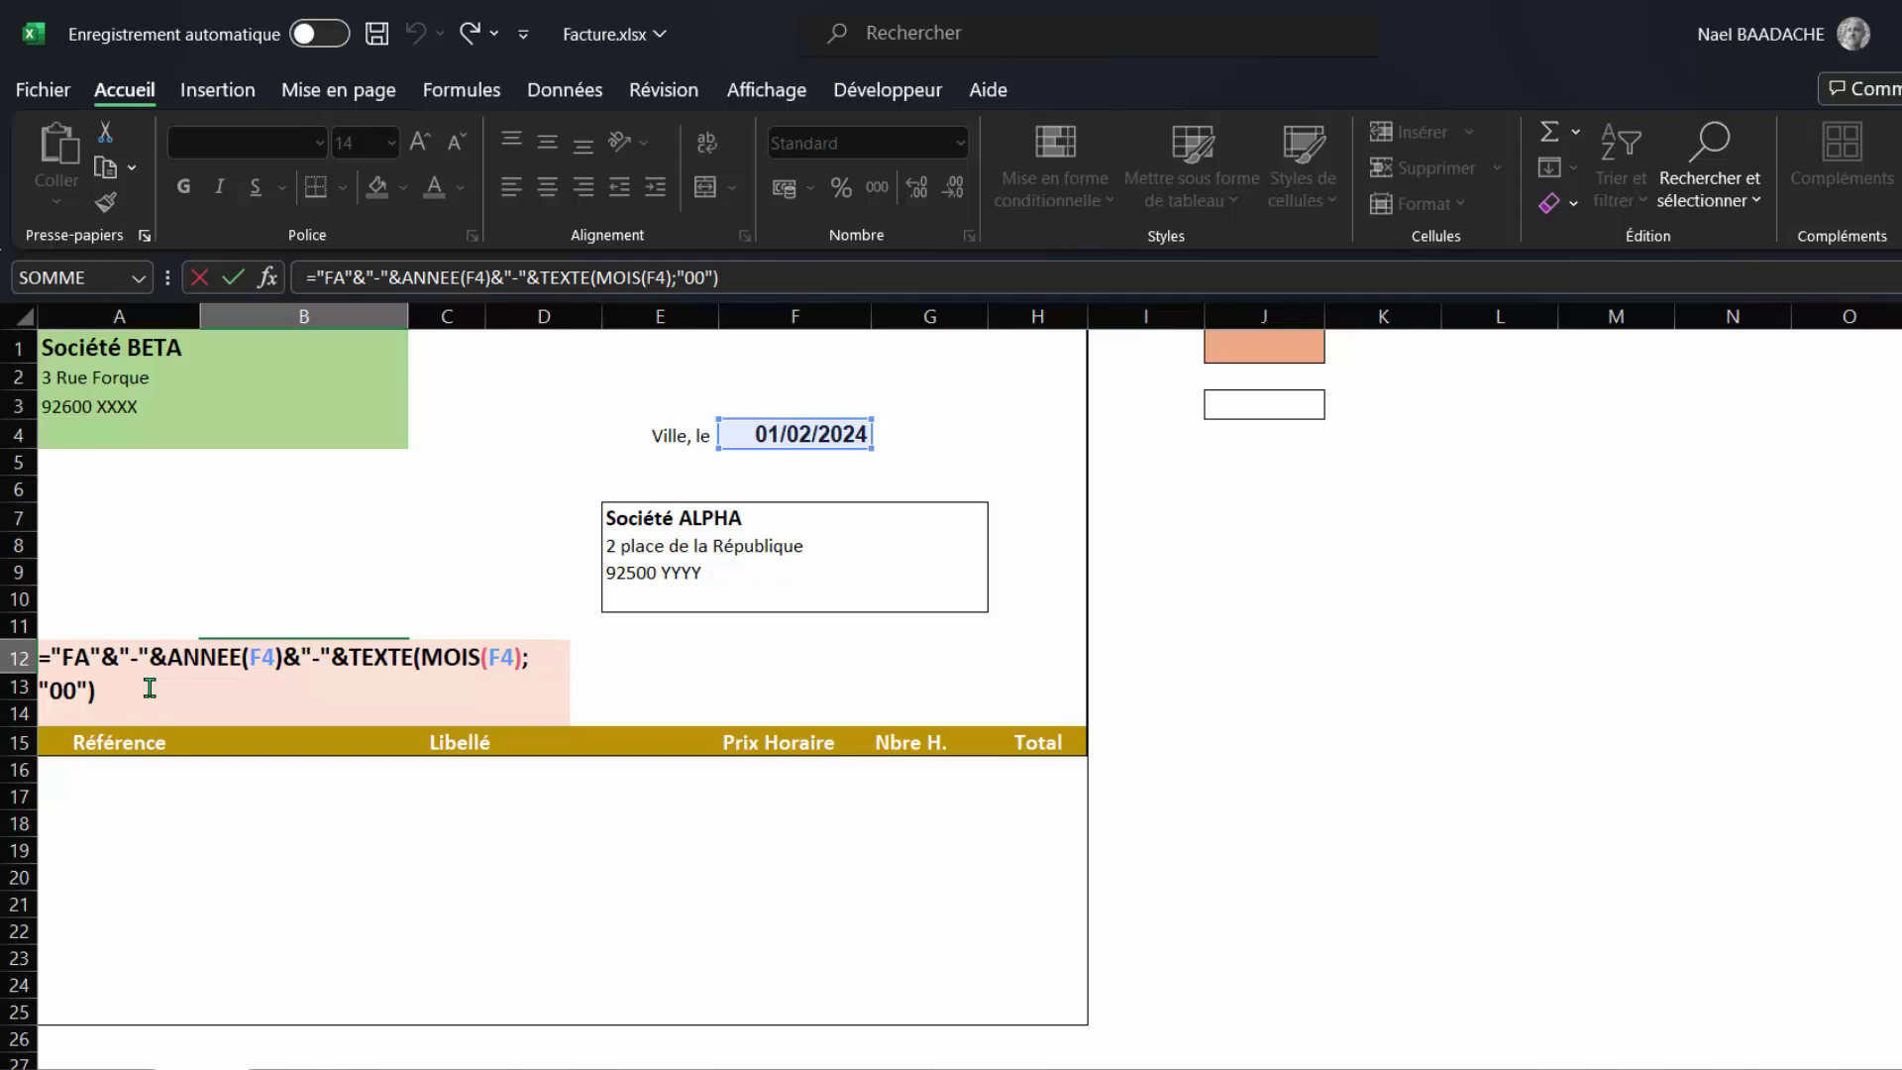
text(&)
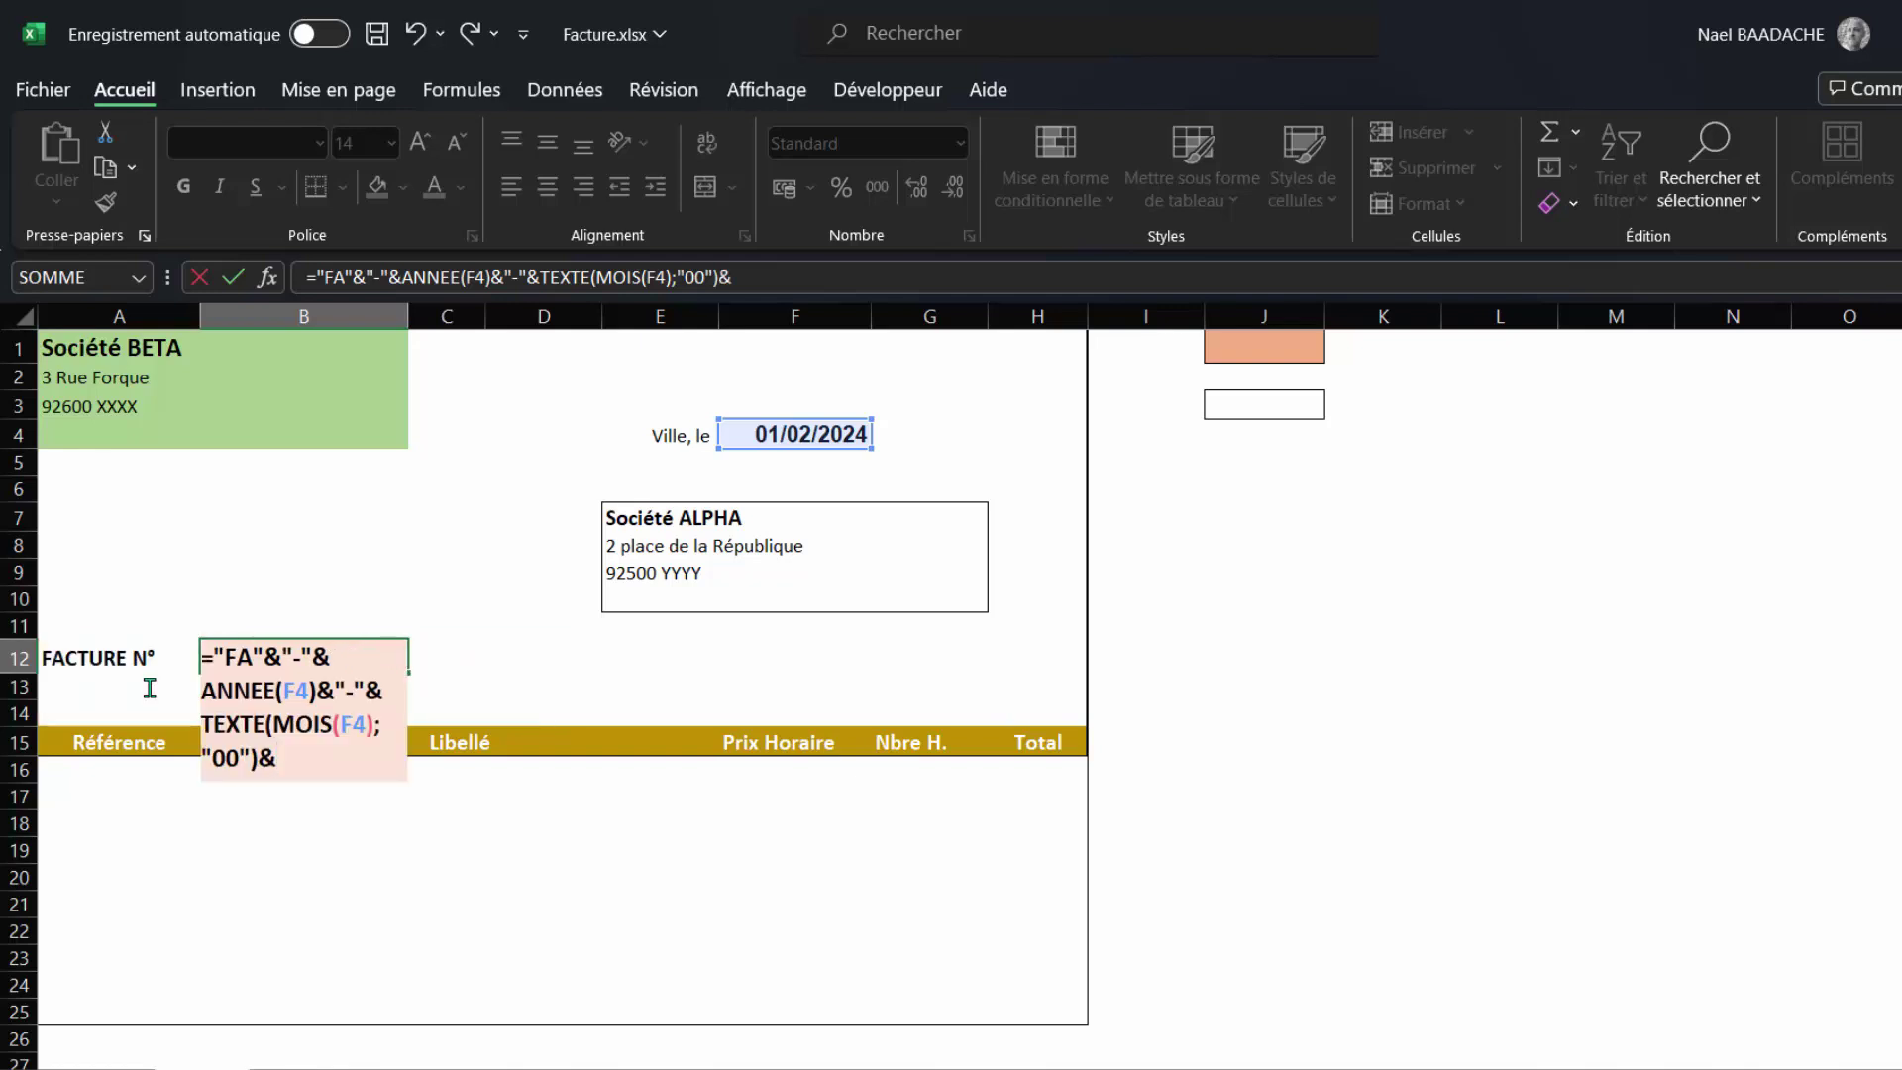
text(-)
key(BackSpace)
text("-")
text(&)
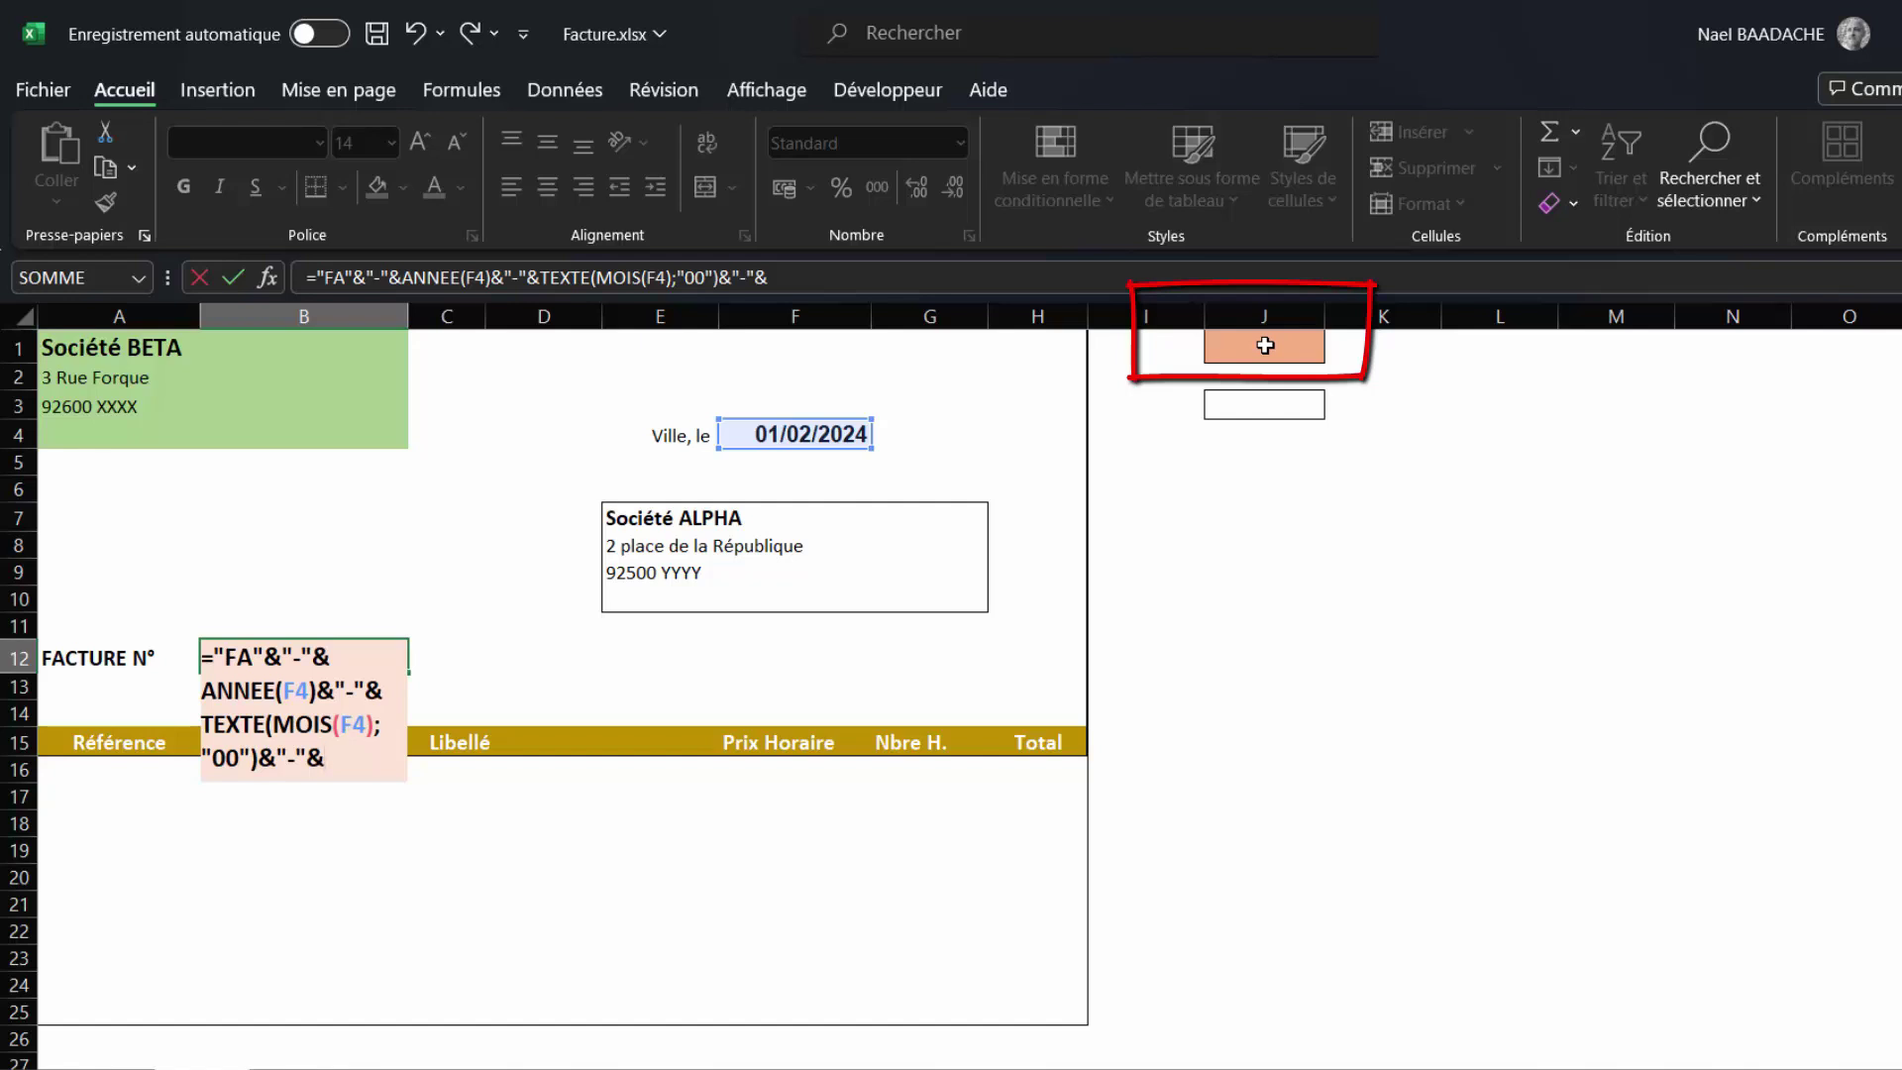
click(1265, 345)
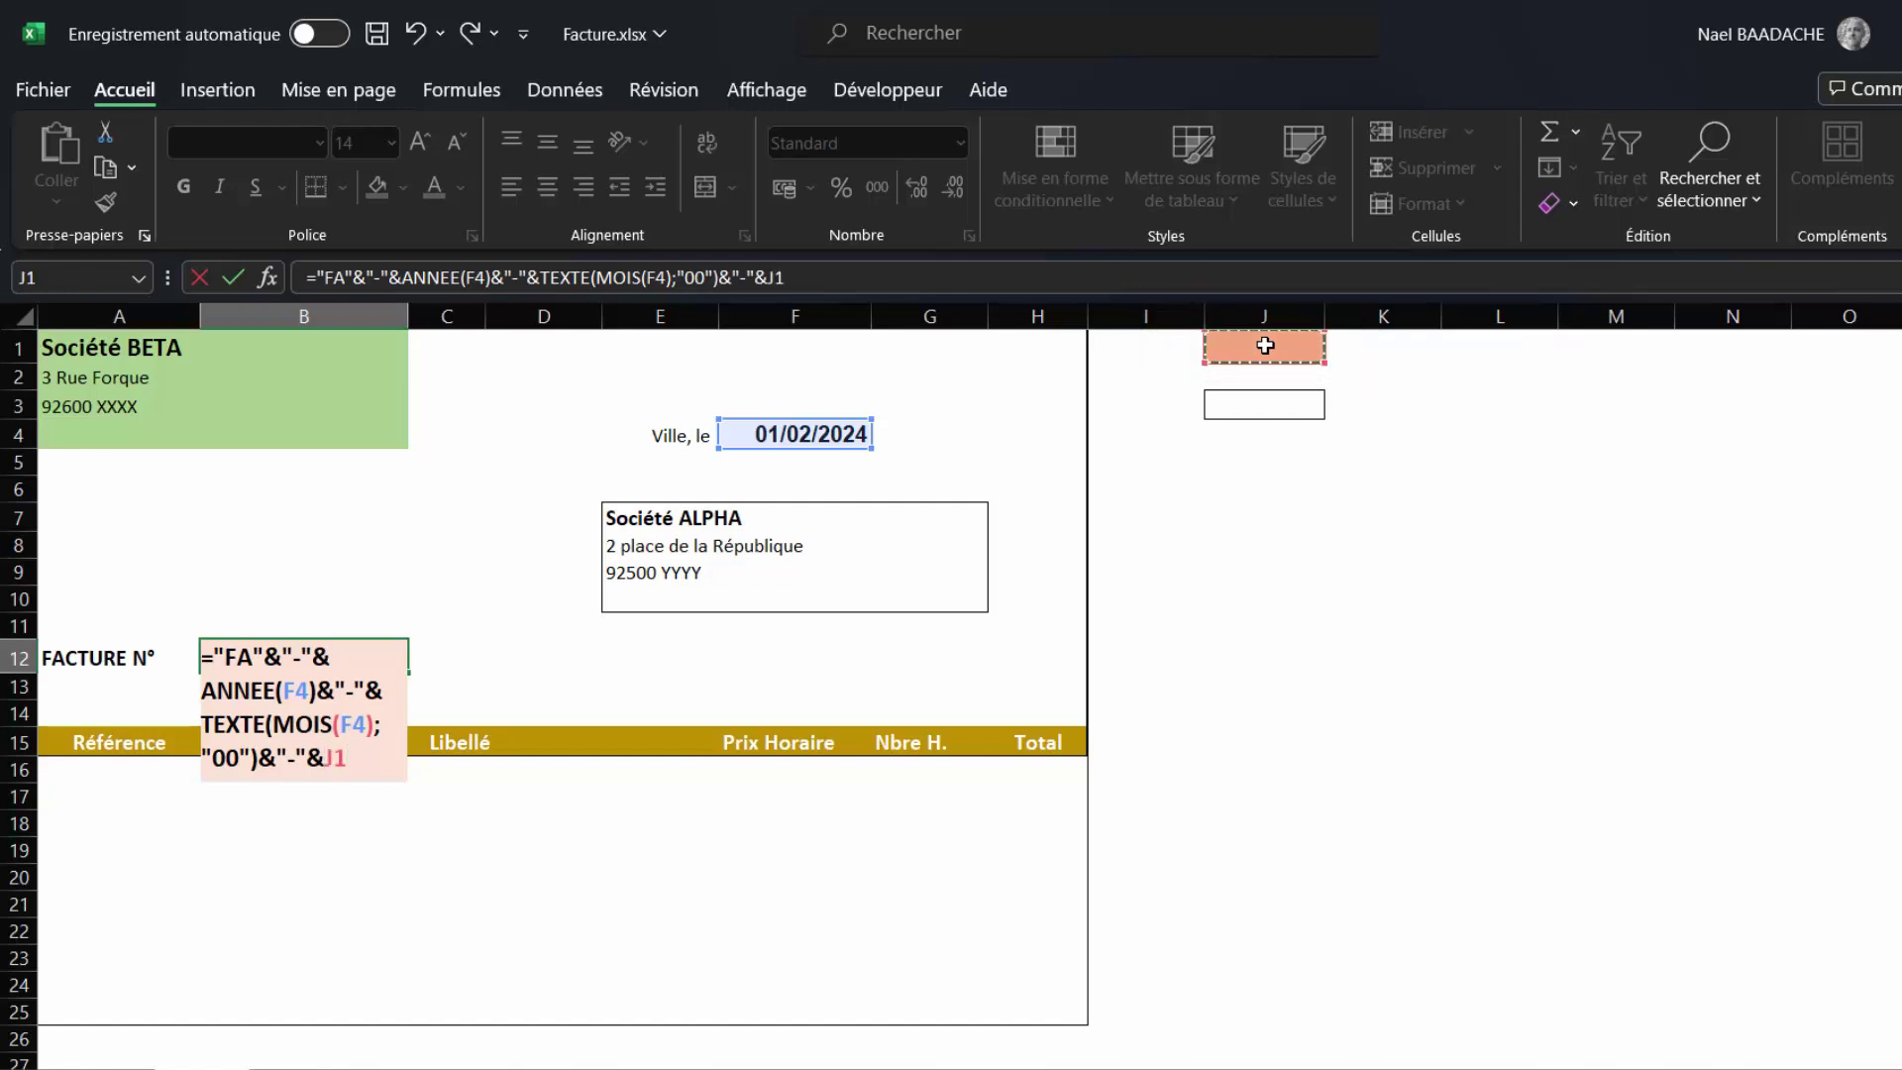
text())
key(Return)
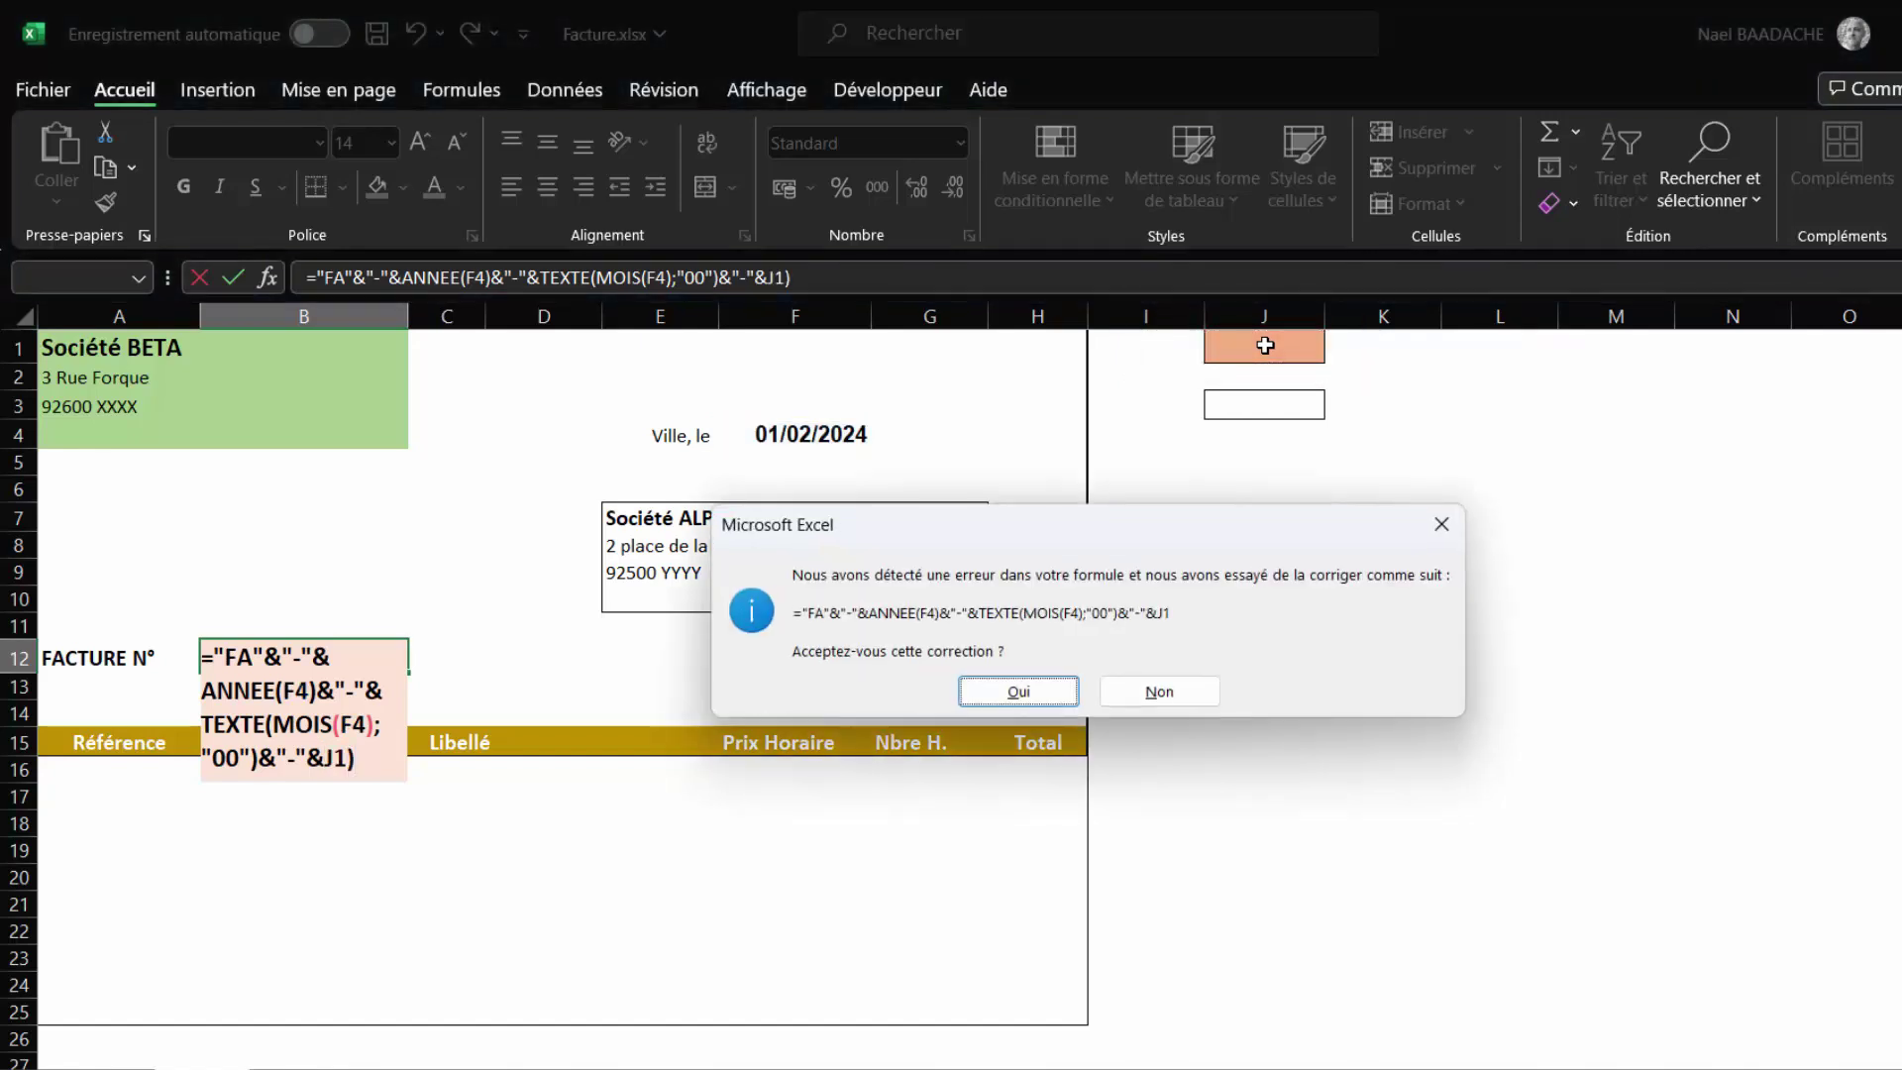
key(Return)
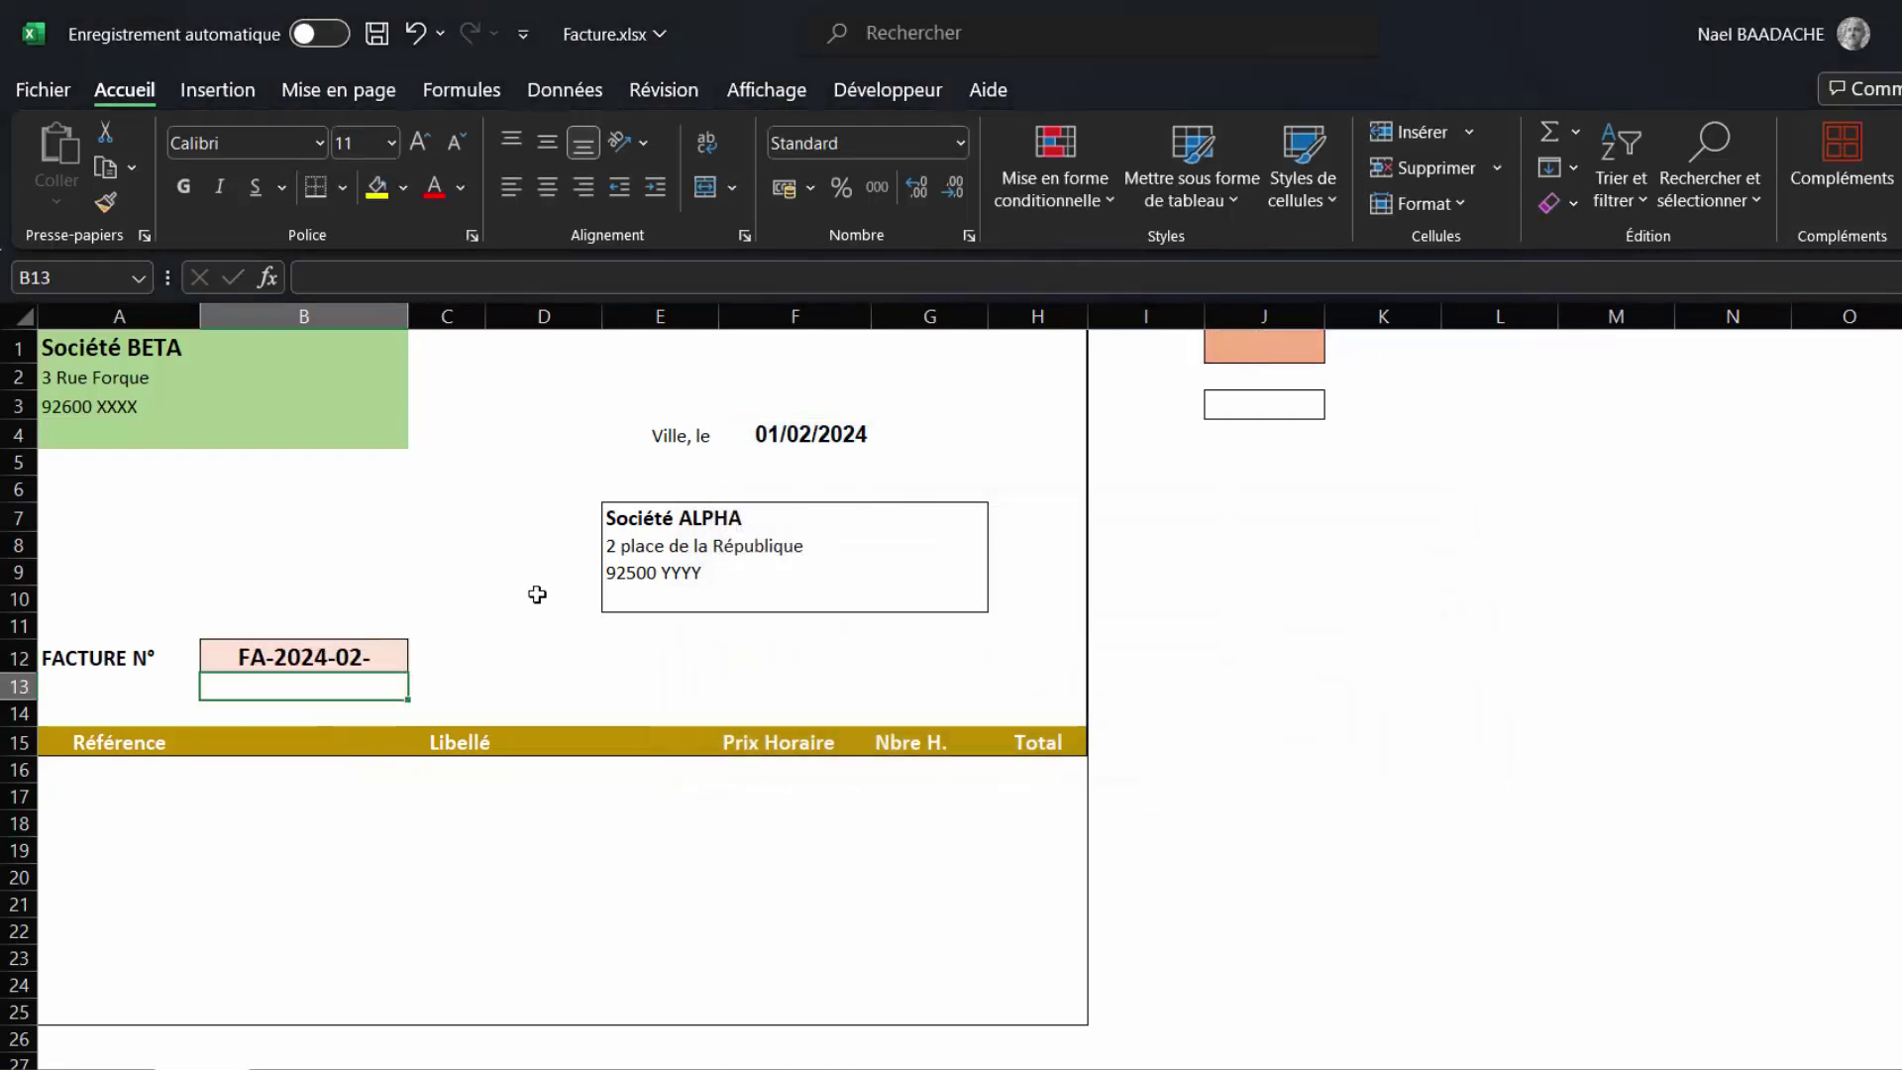
click(335, 658)
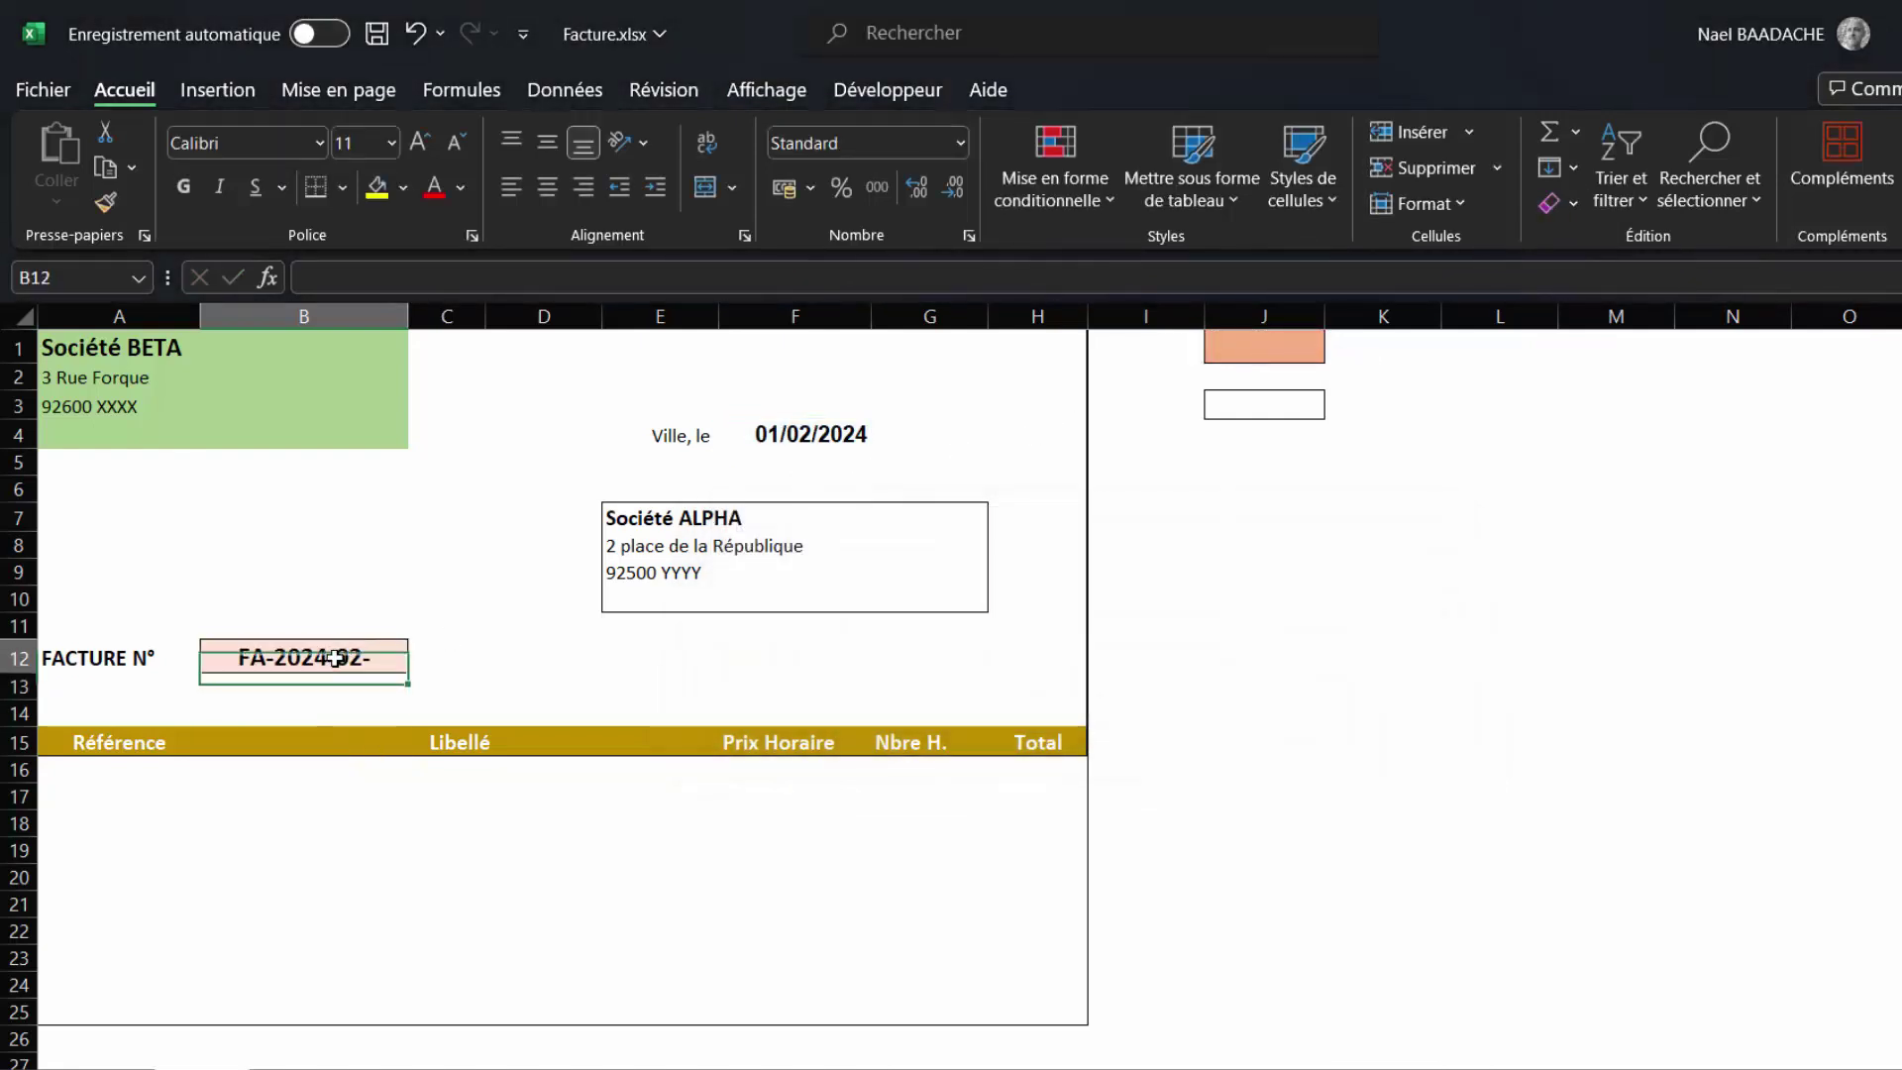
Enter 1 as the counter value in J1.
click(1305, 348)
text(1)
key(Return)
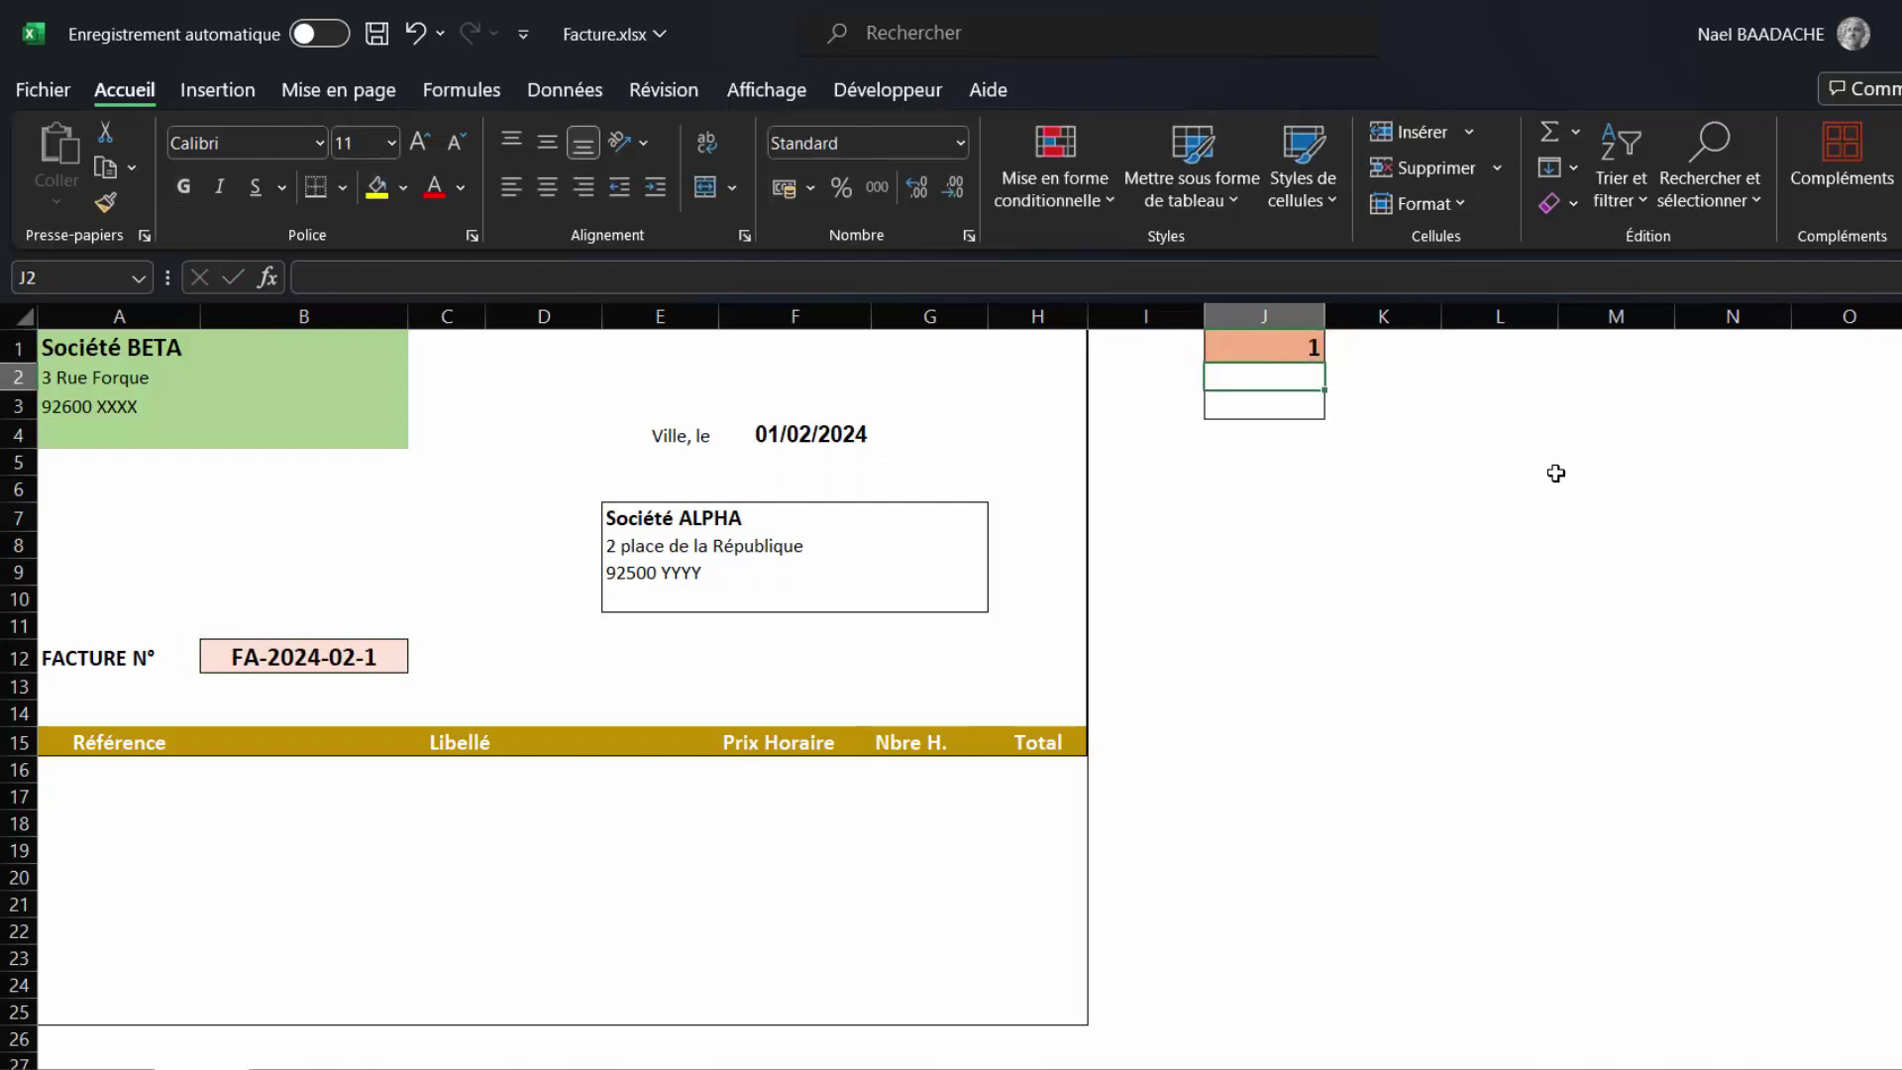
click(357, 663)
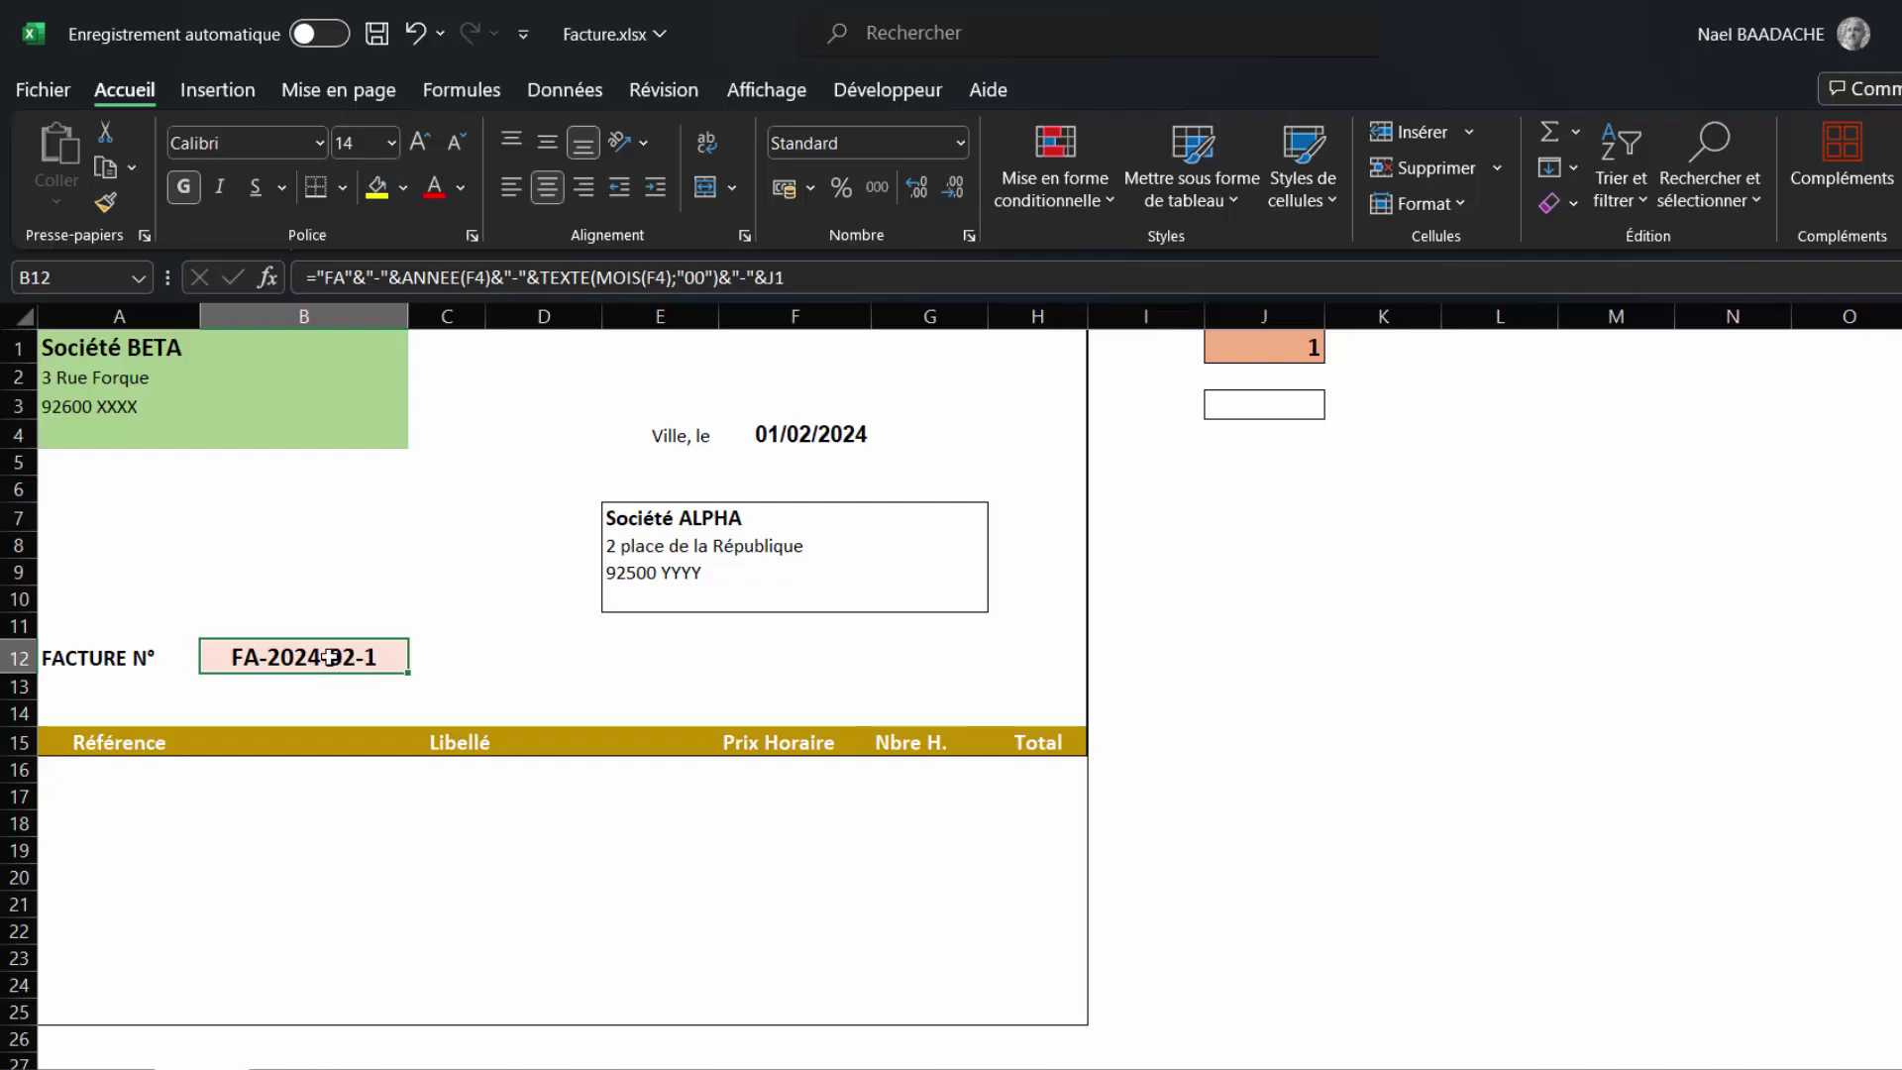
double_click(330, 657)
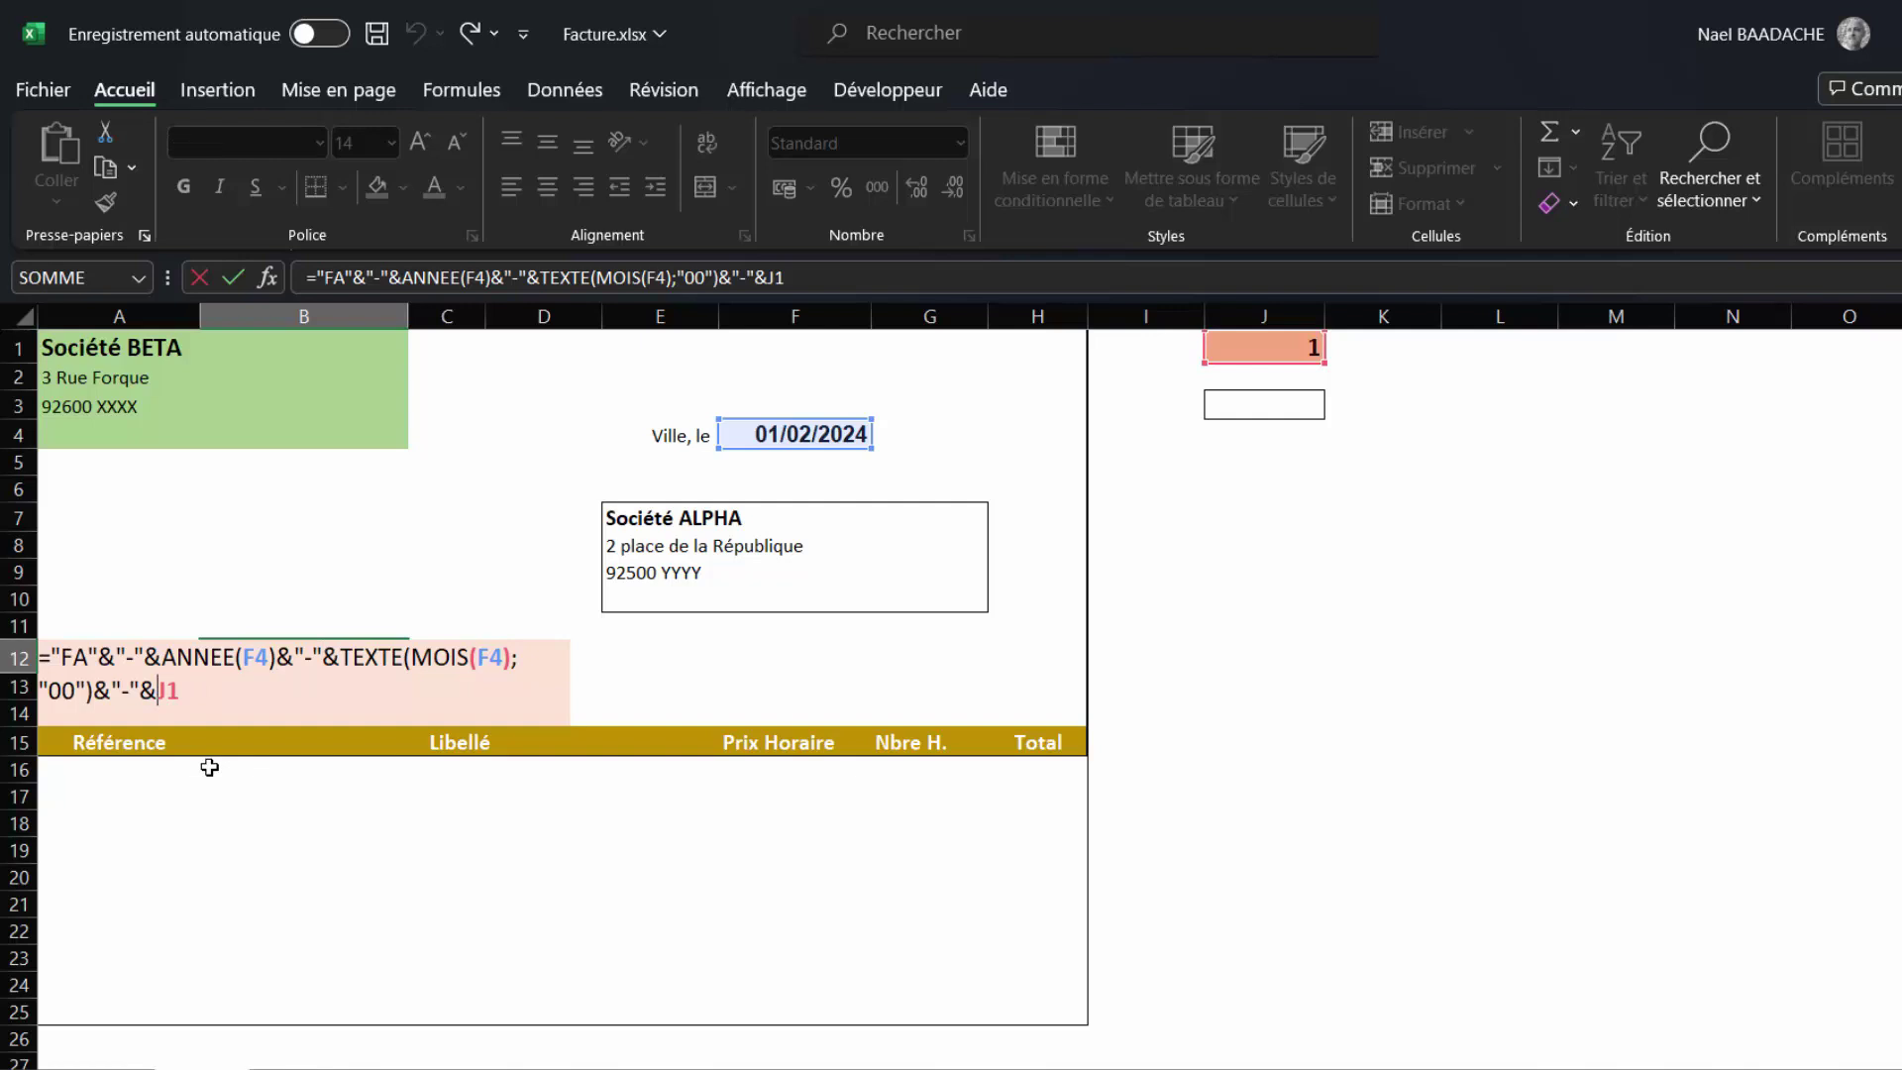
text(texte()
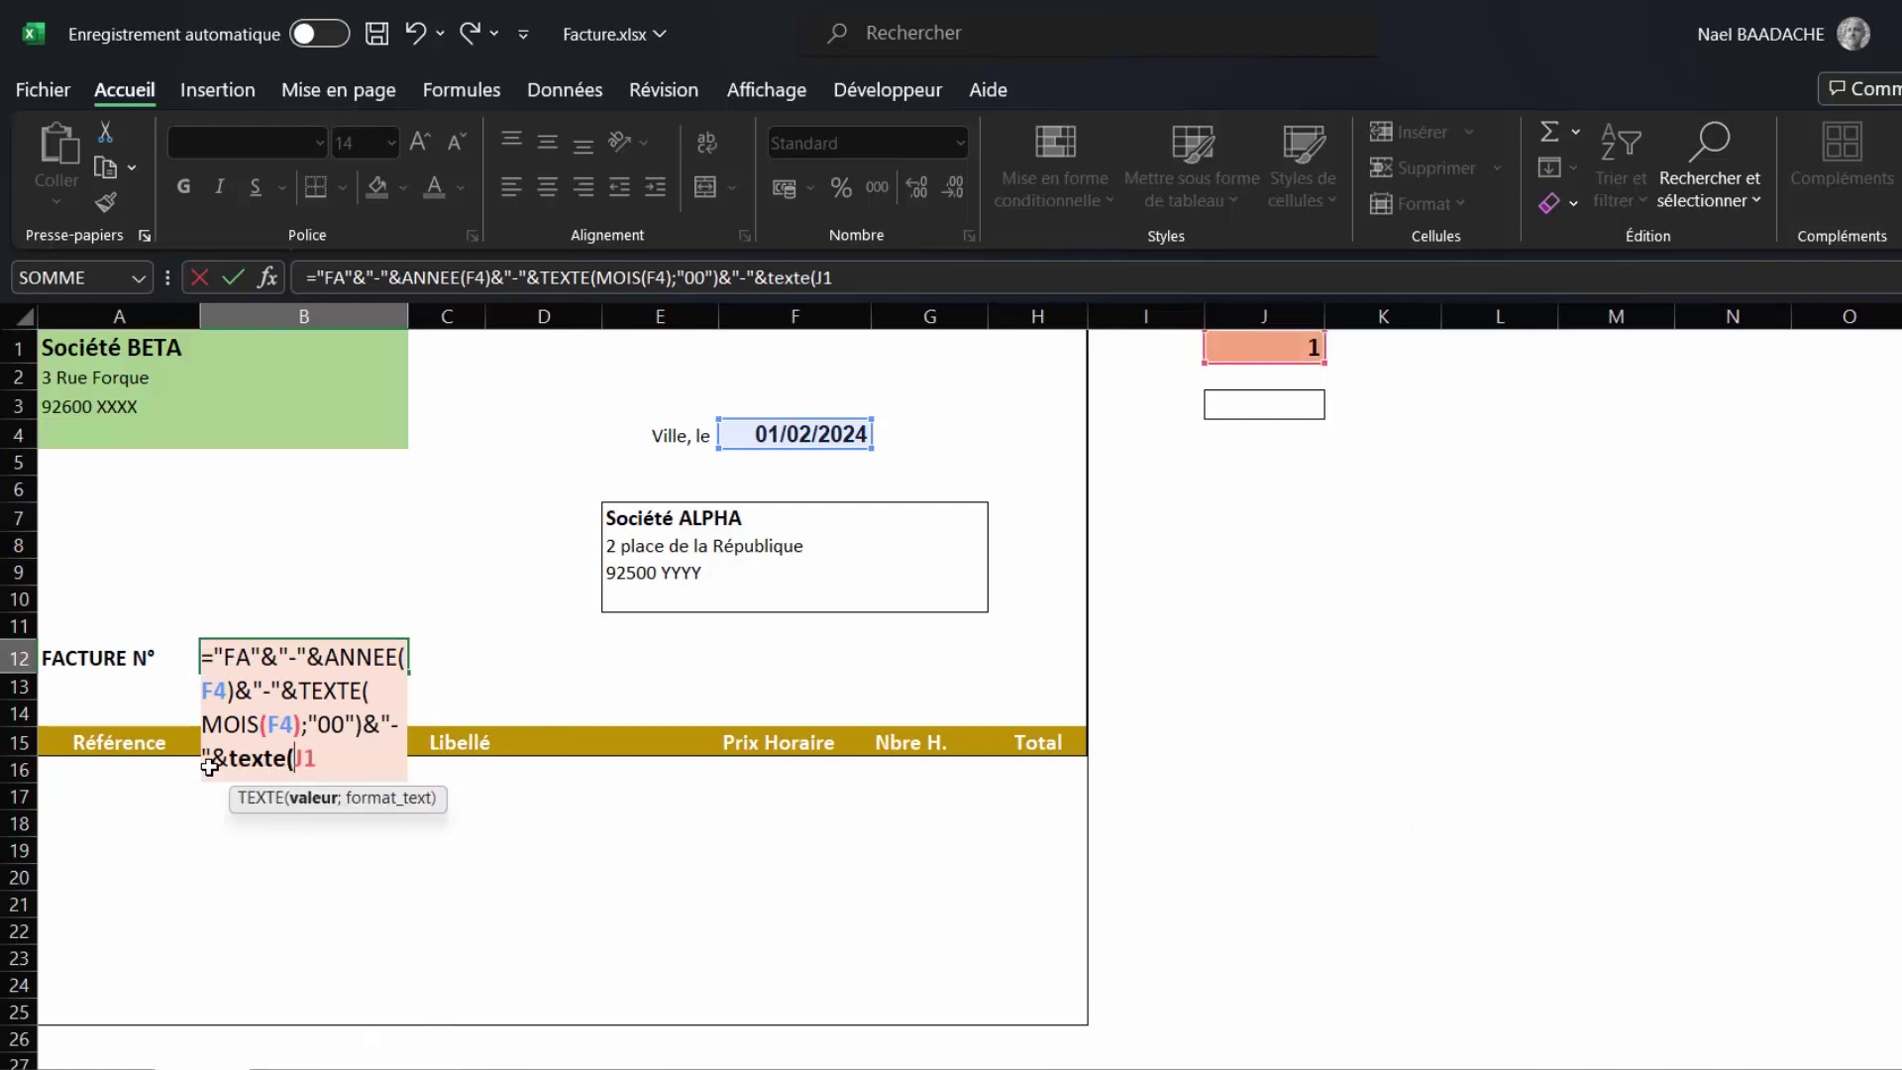
click(336, 761)
text(;)
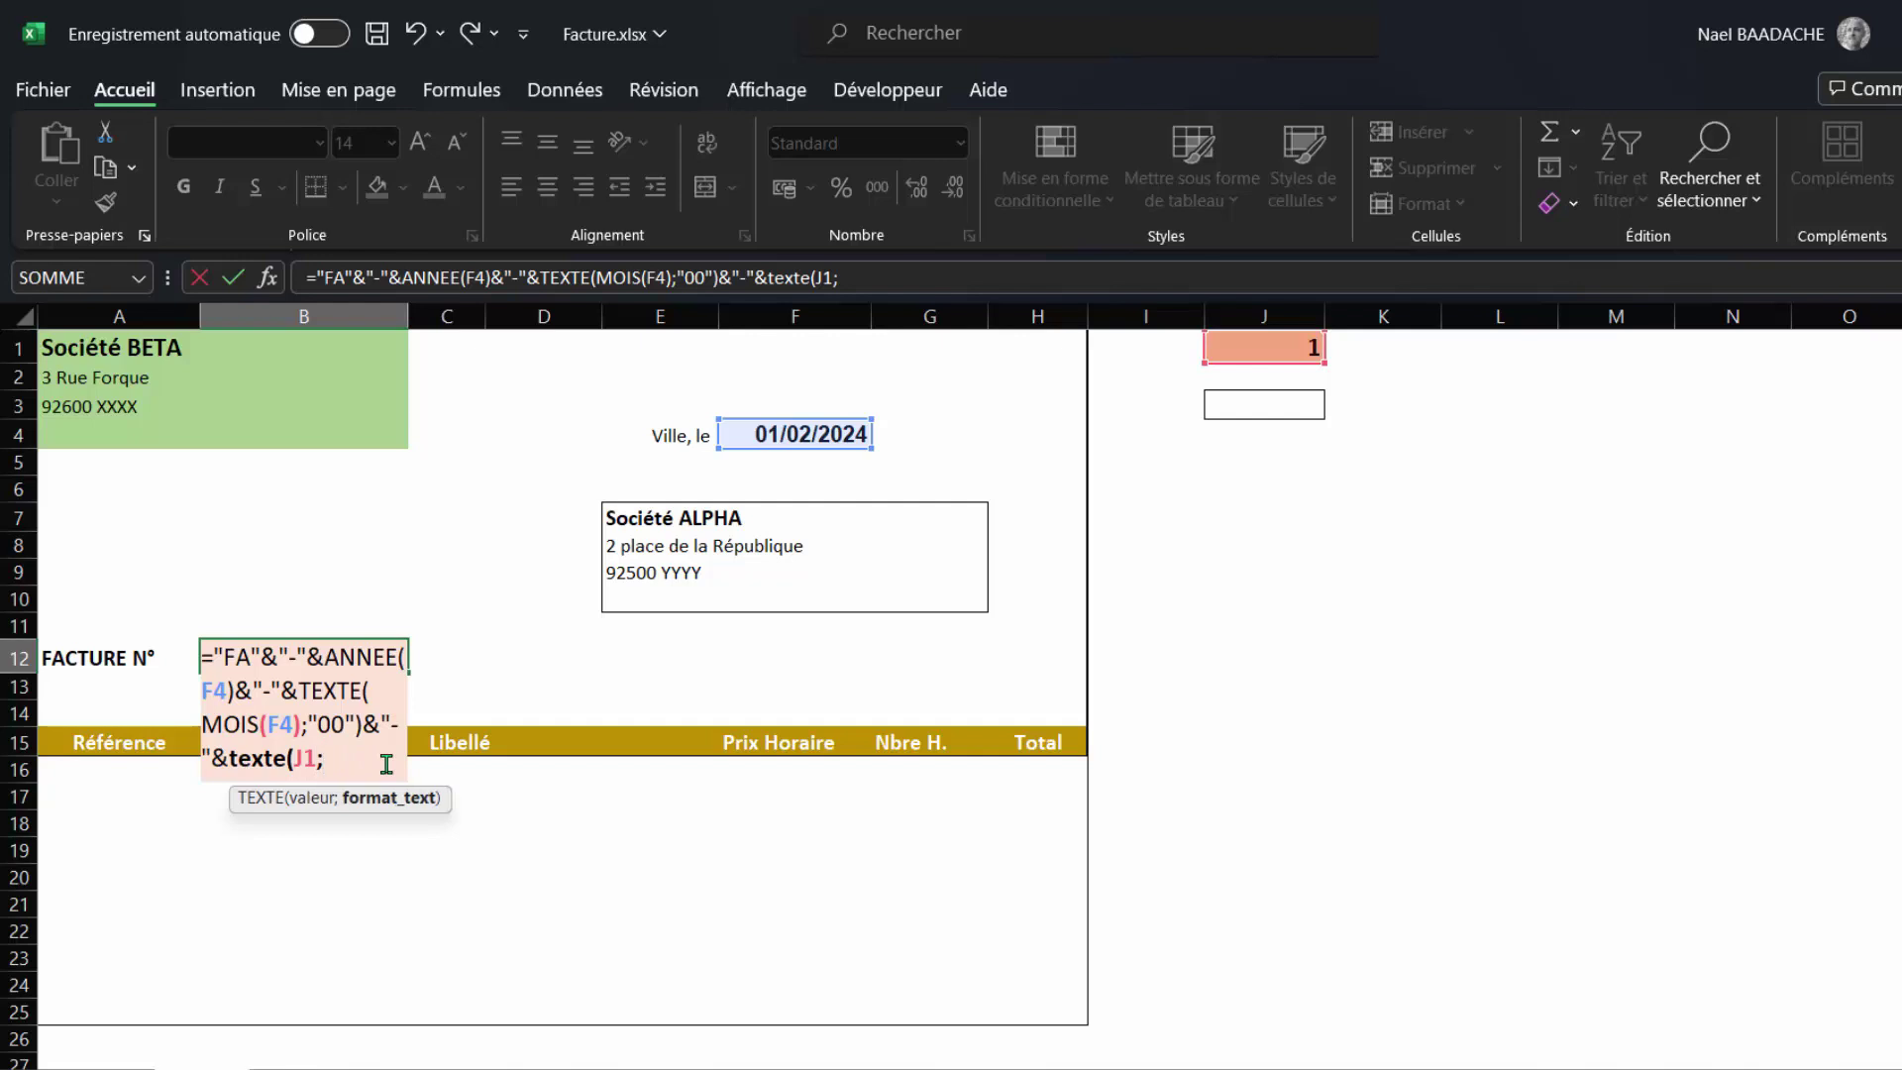
text(")
text(0000")
text())
key(Return)
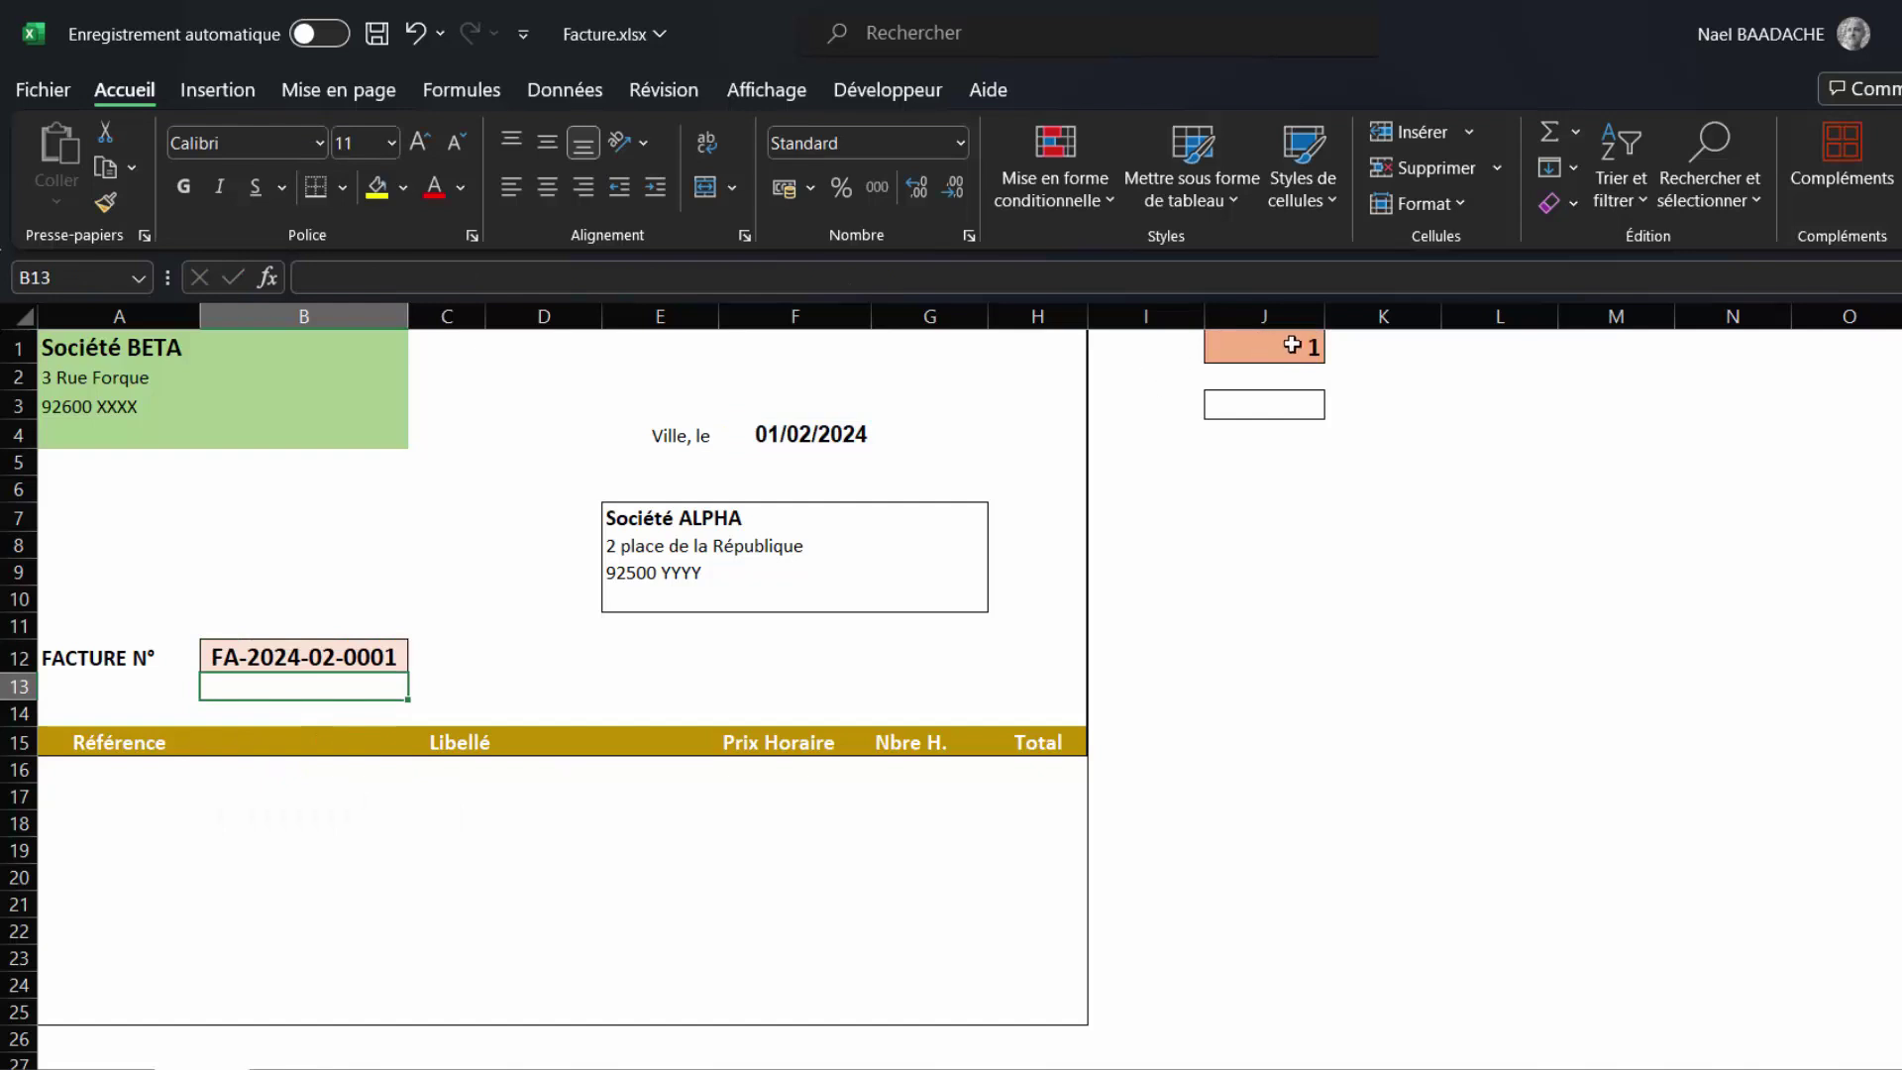
click(1306, 353)
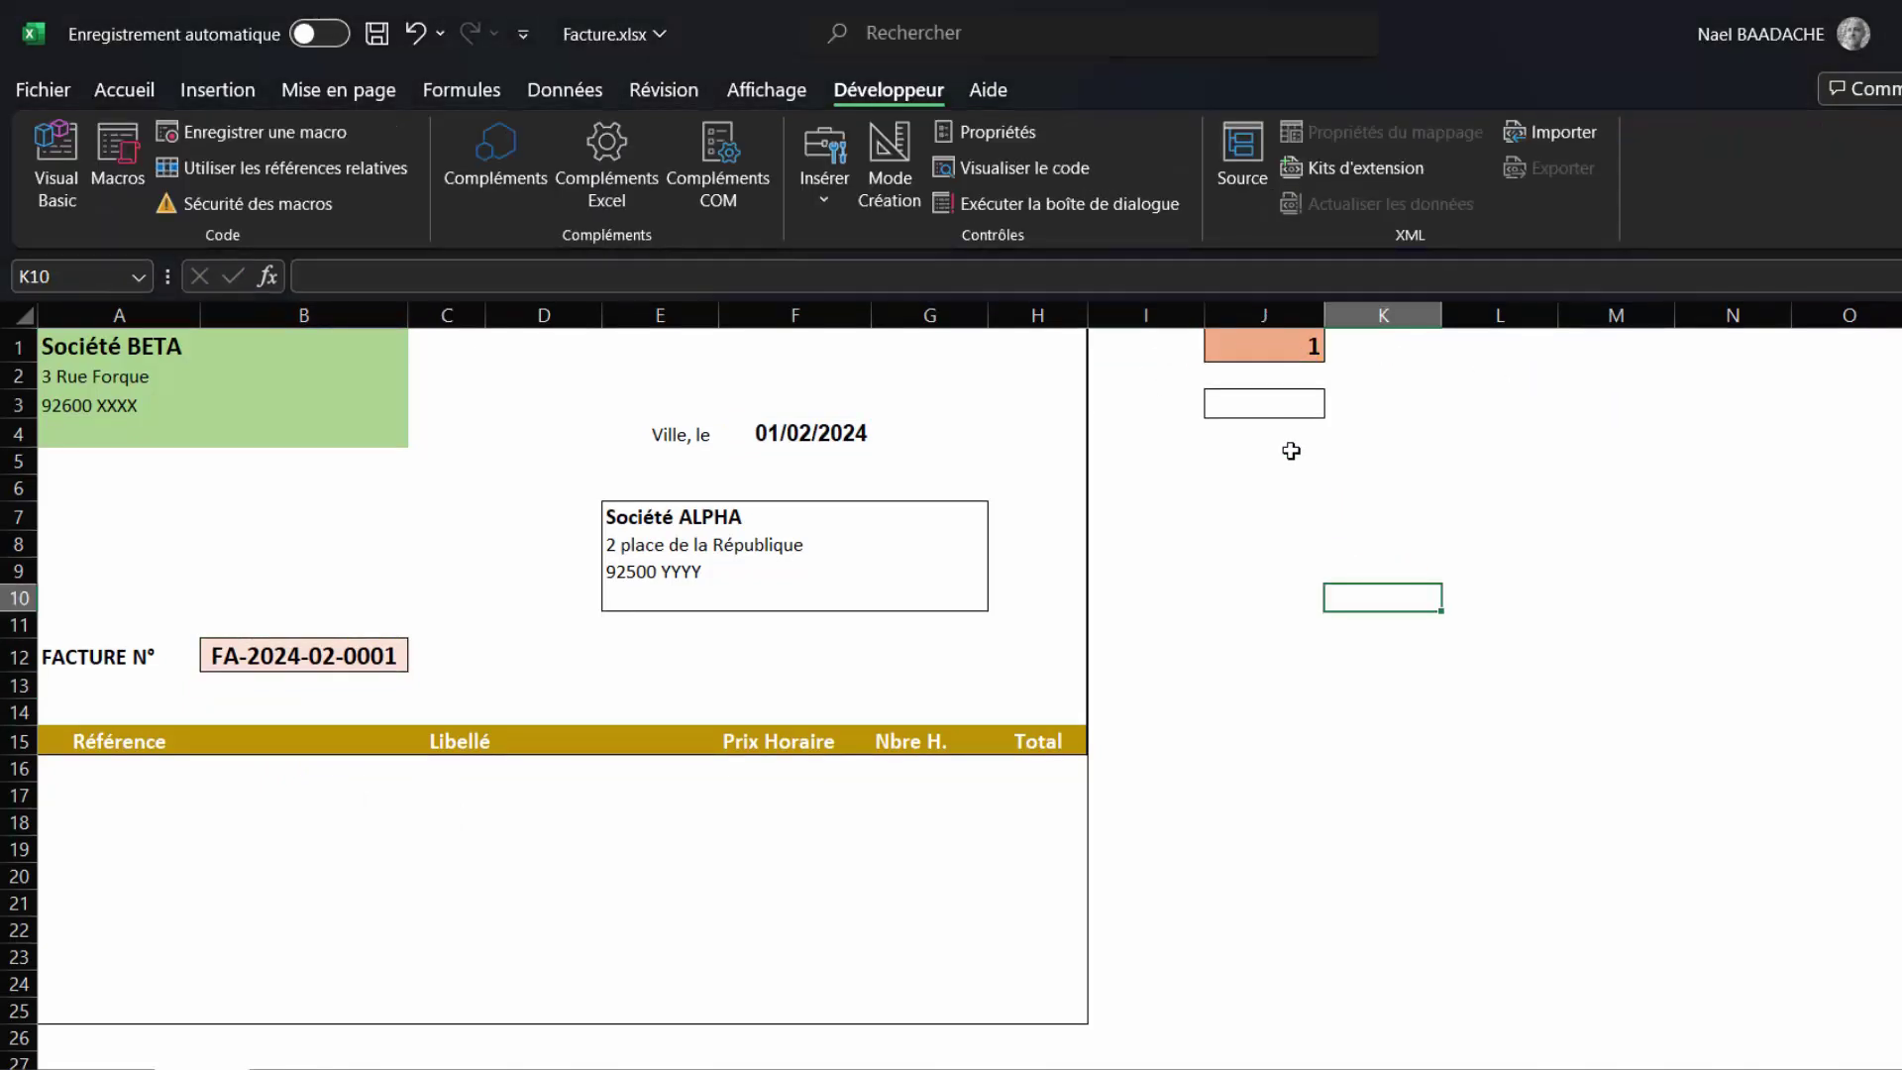
Put +AUJOURDHUI() in J3 so it shows today's date, 01/02/2024.
click(1277, 412)
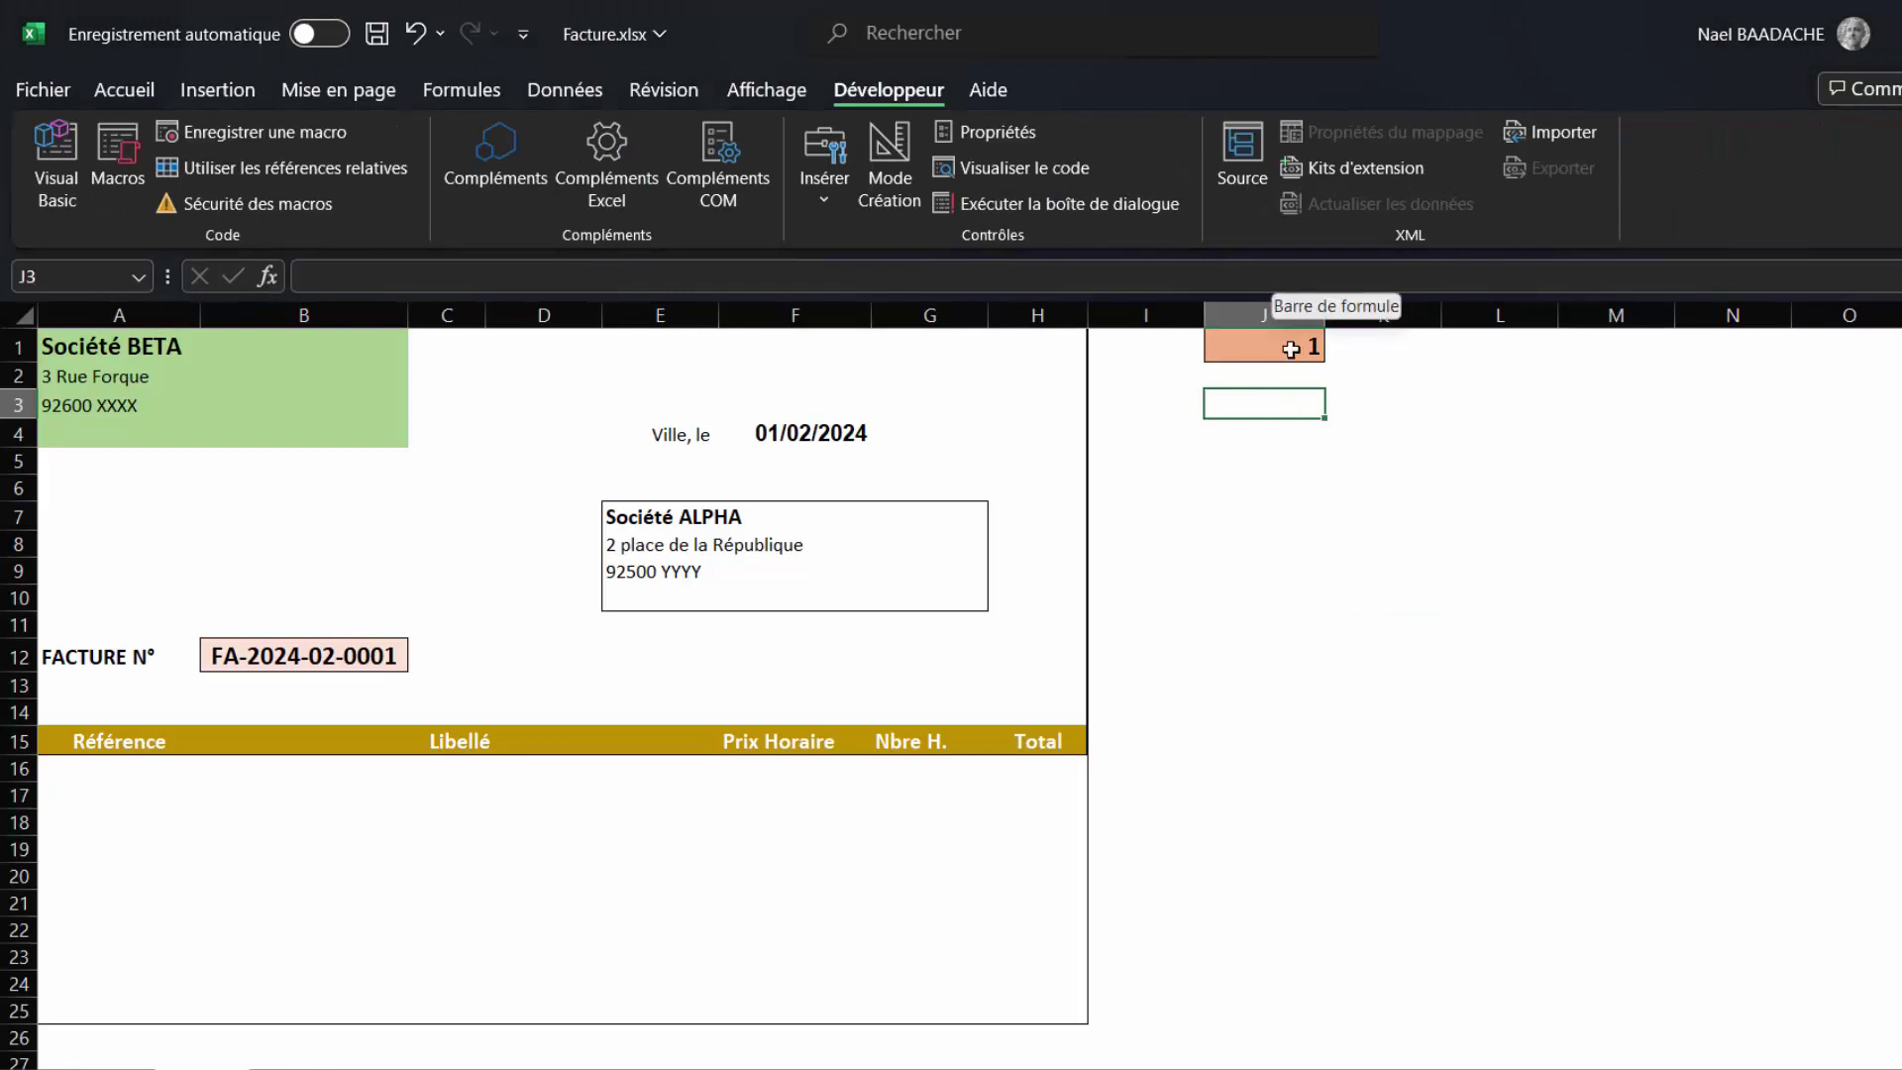
text(+)
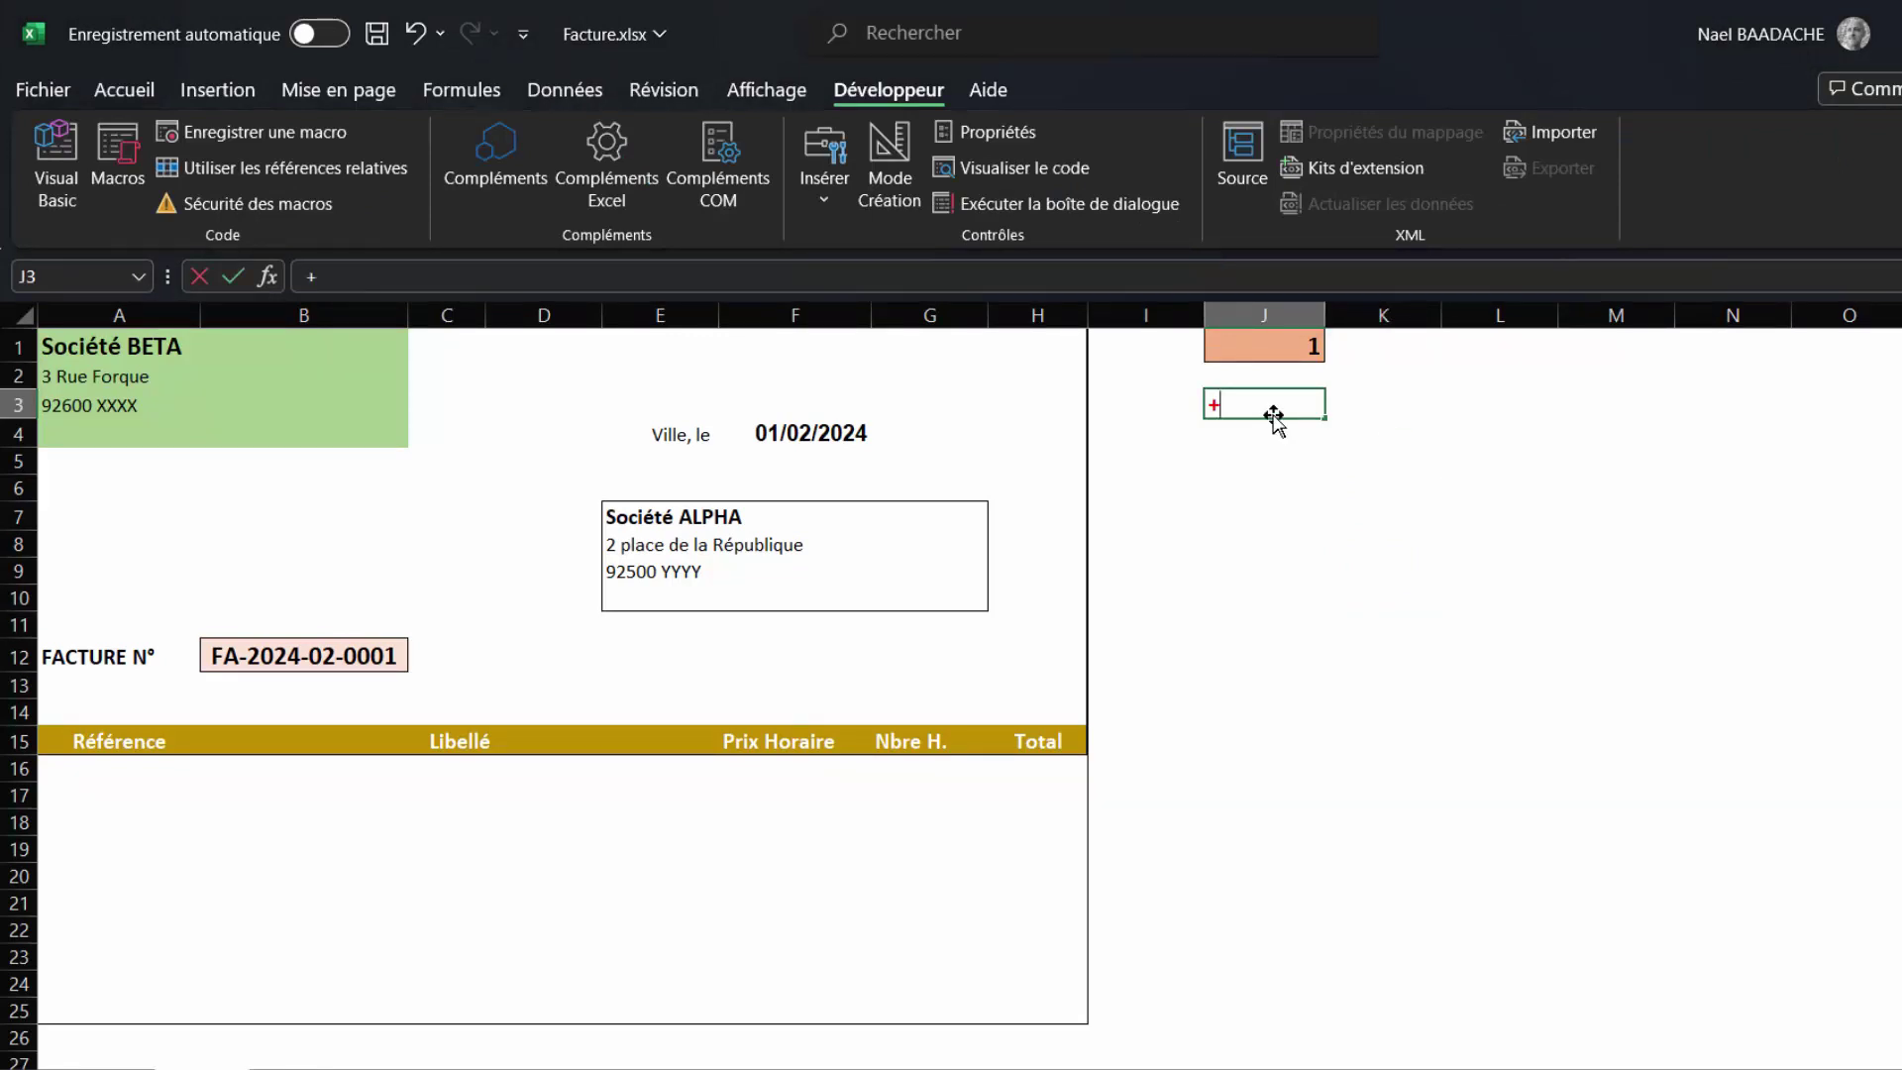
text(auj)
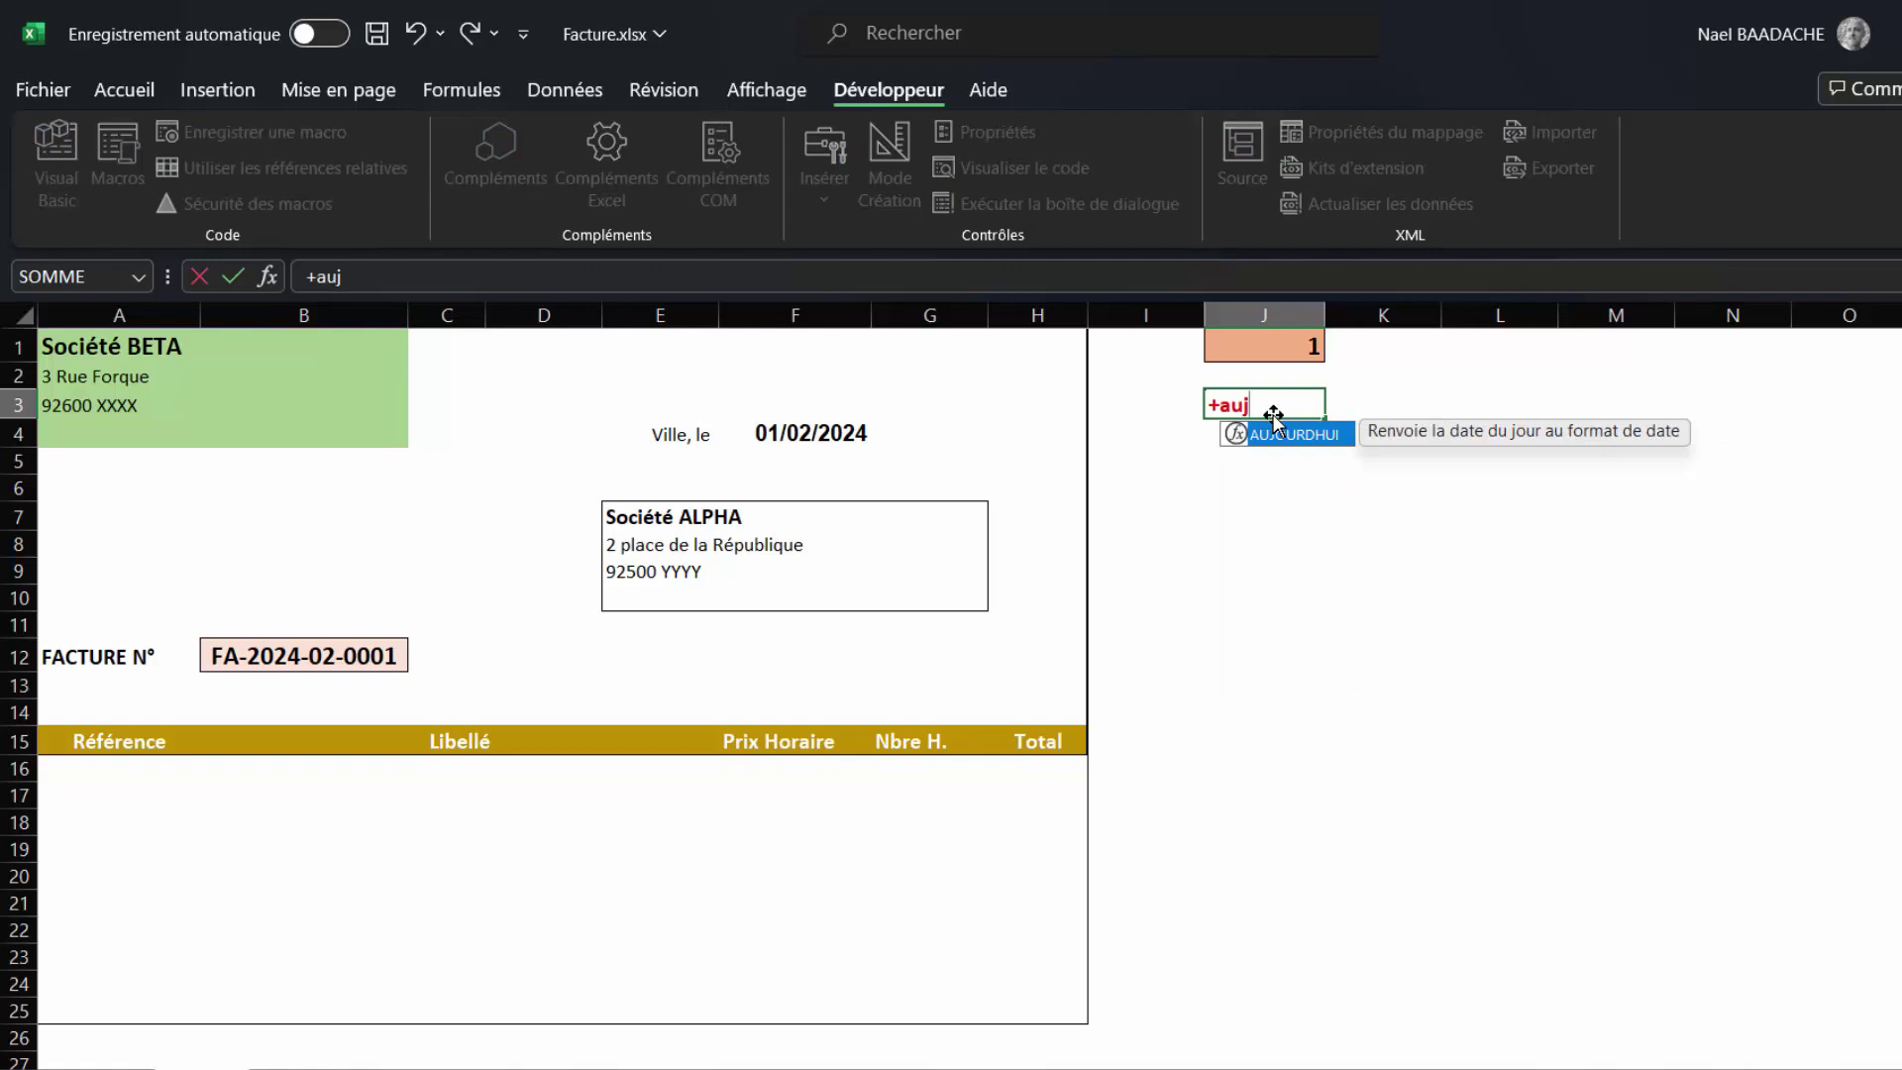
key(Tab)
text())
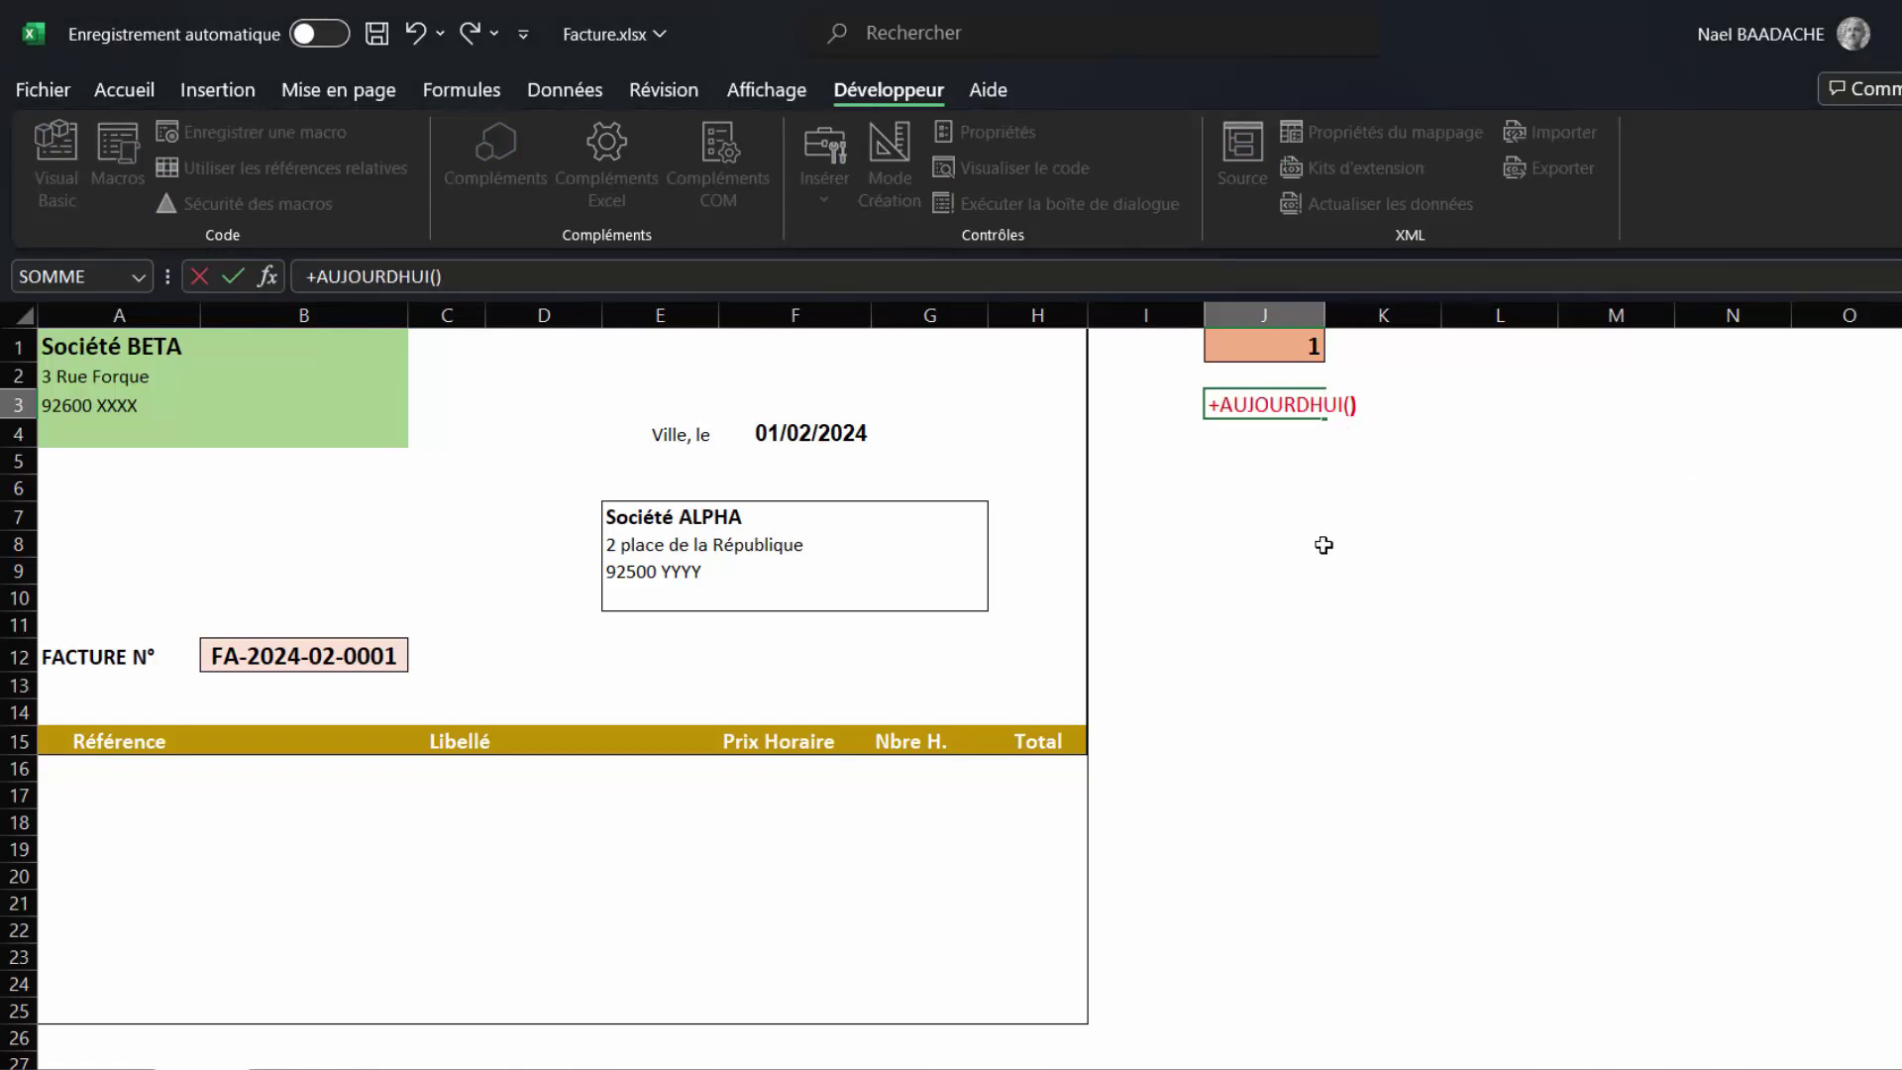
key(Return)
click(1276, 404)
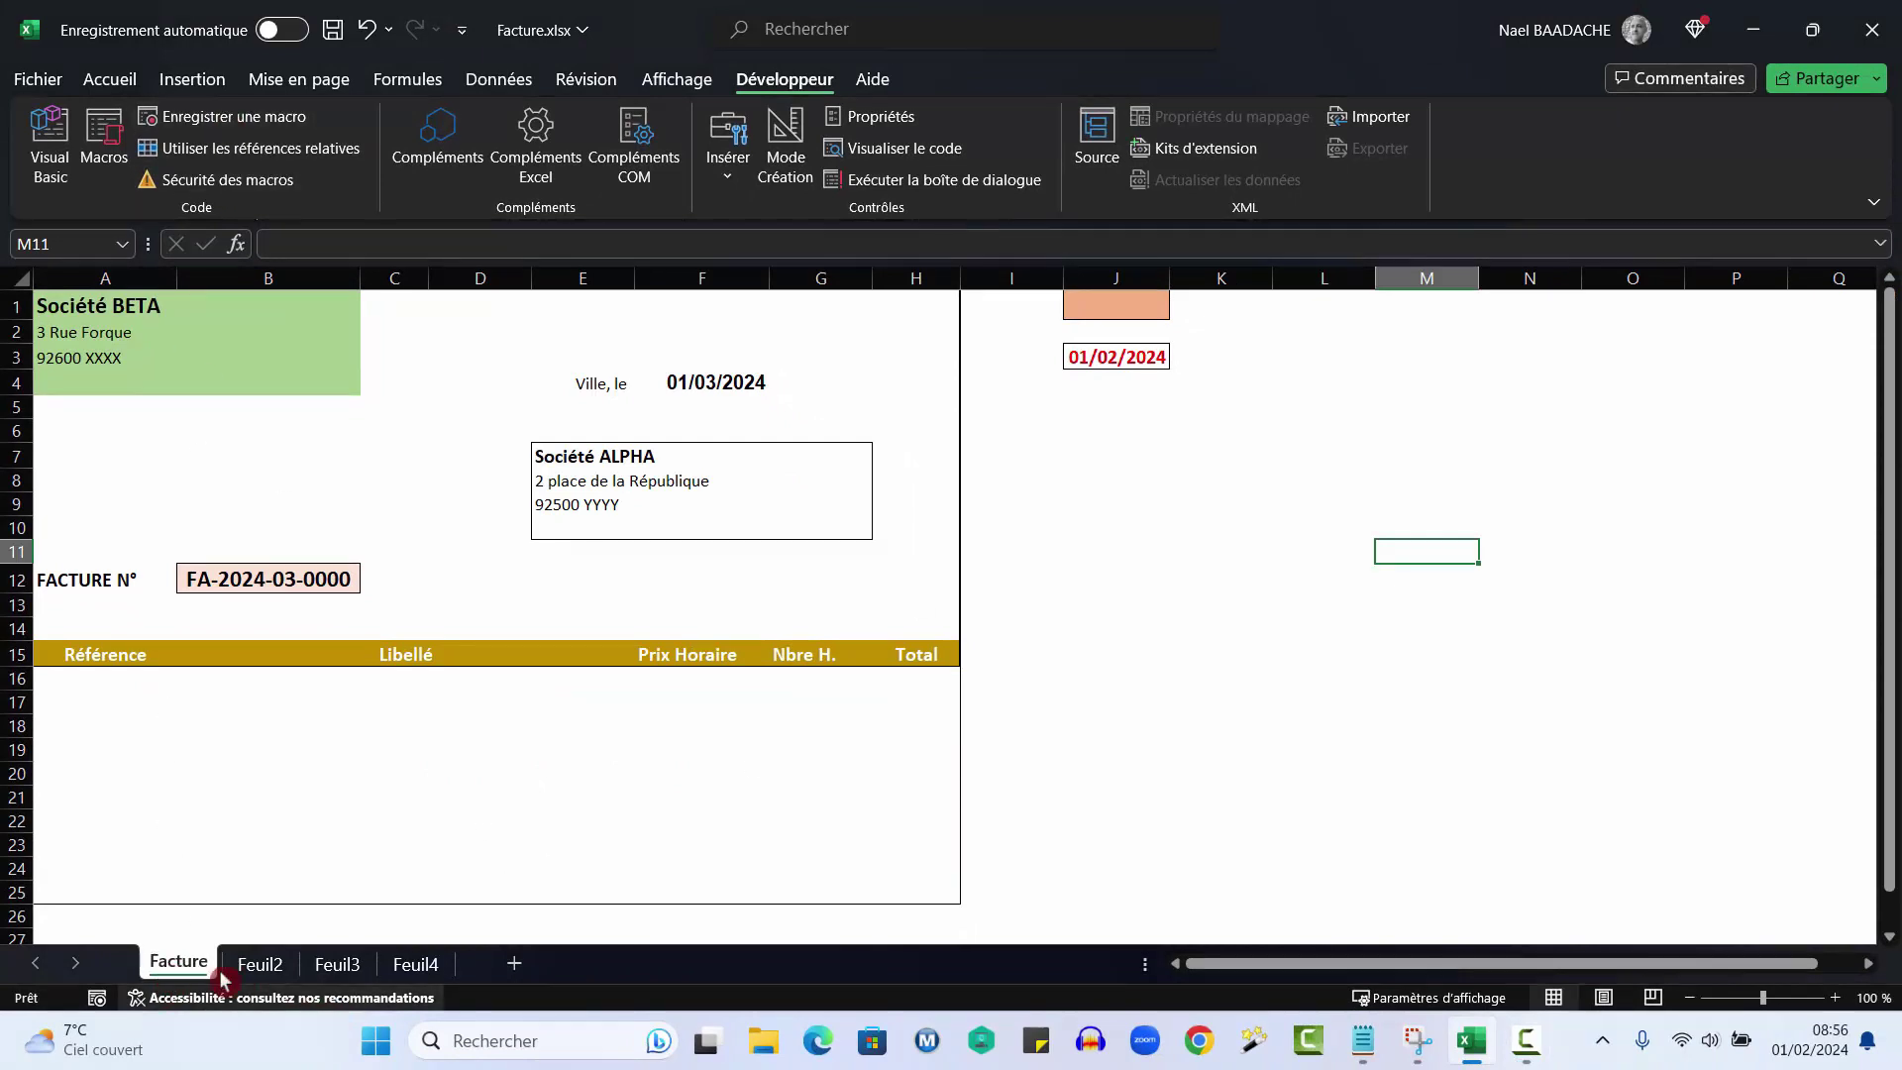
click(179, 963)
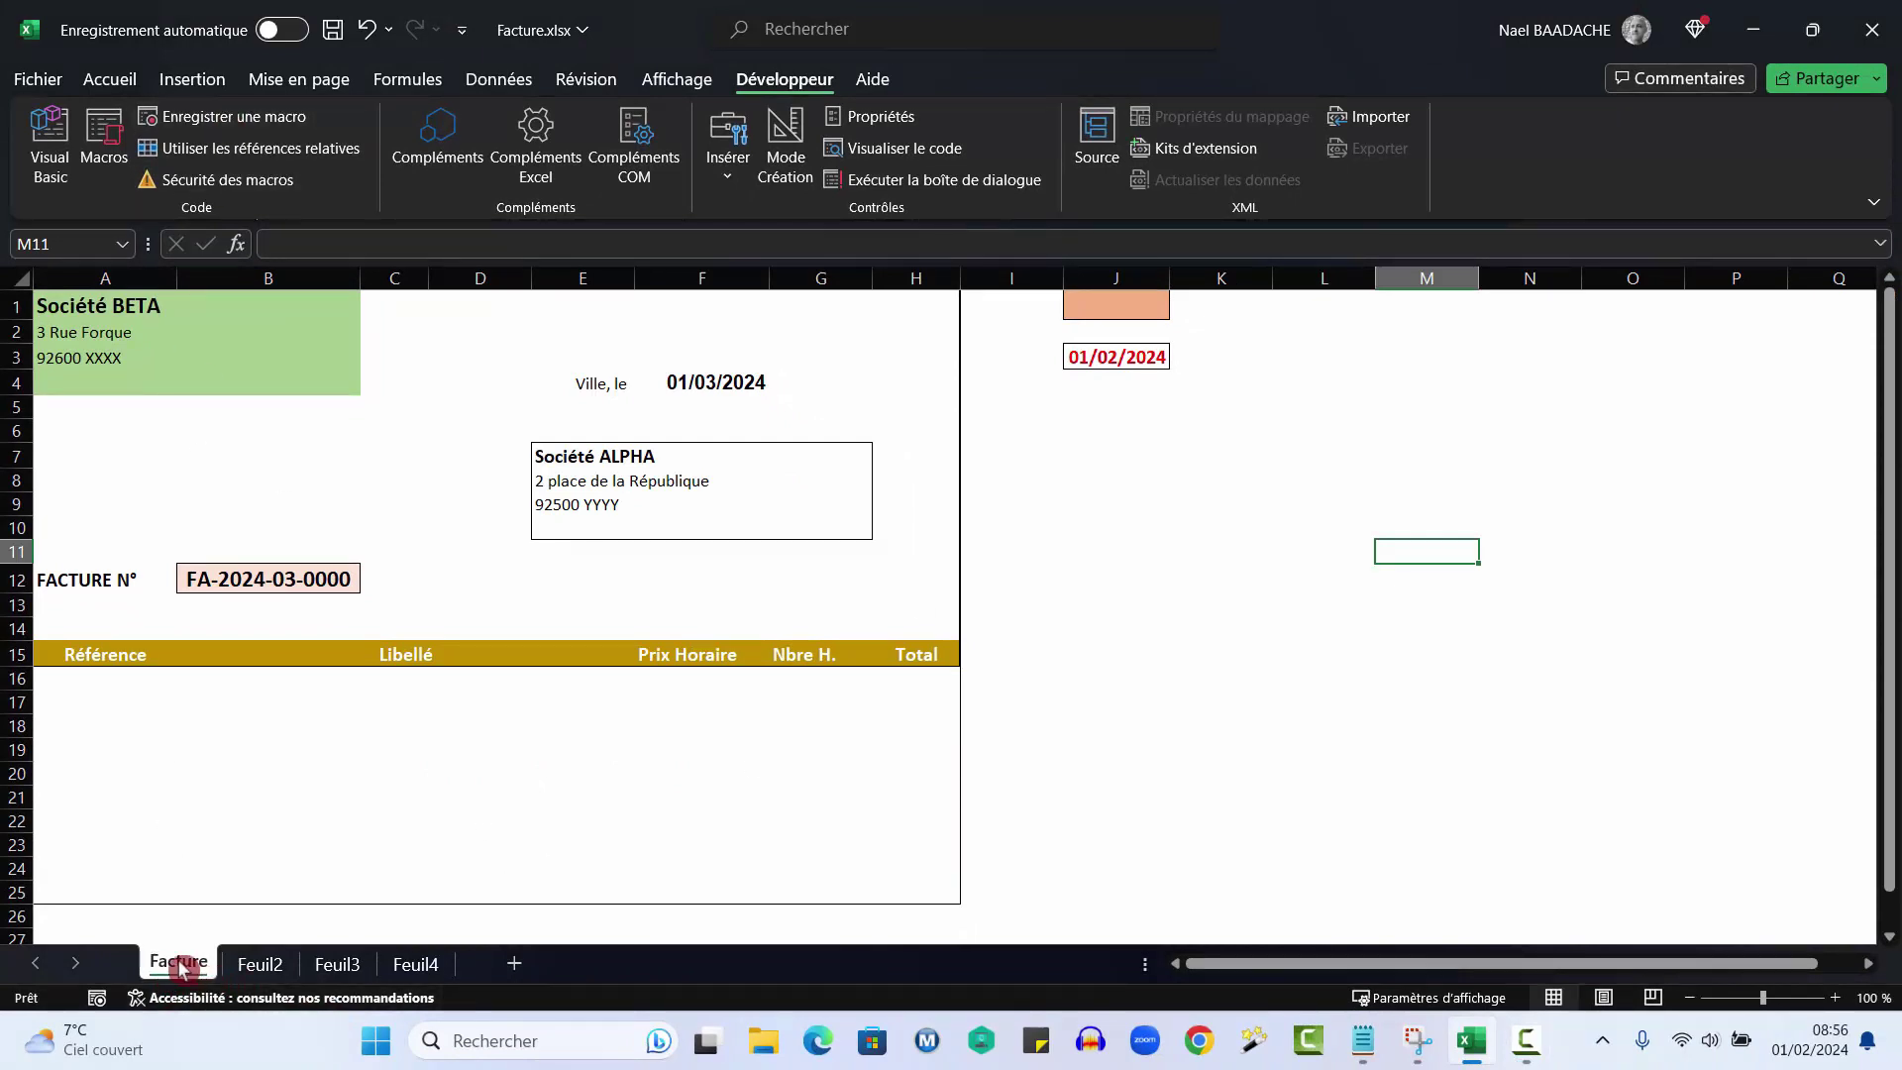
click(1133, 487)
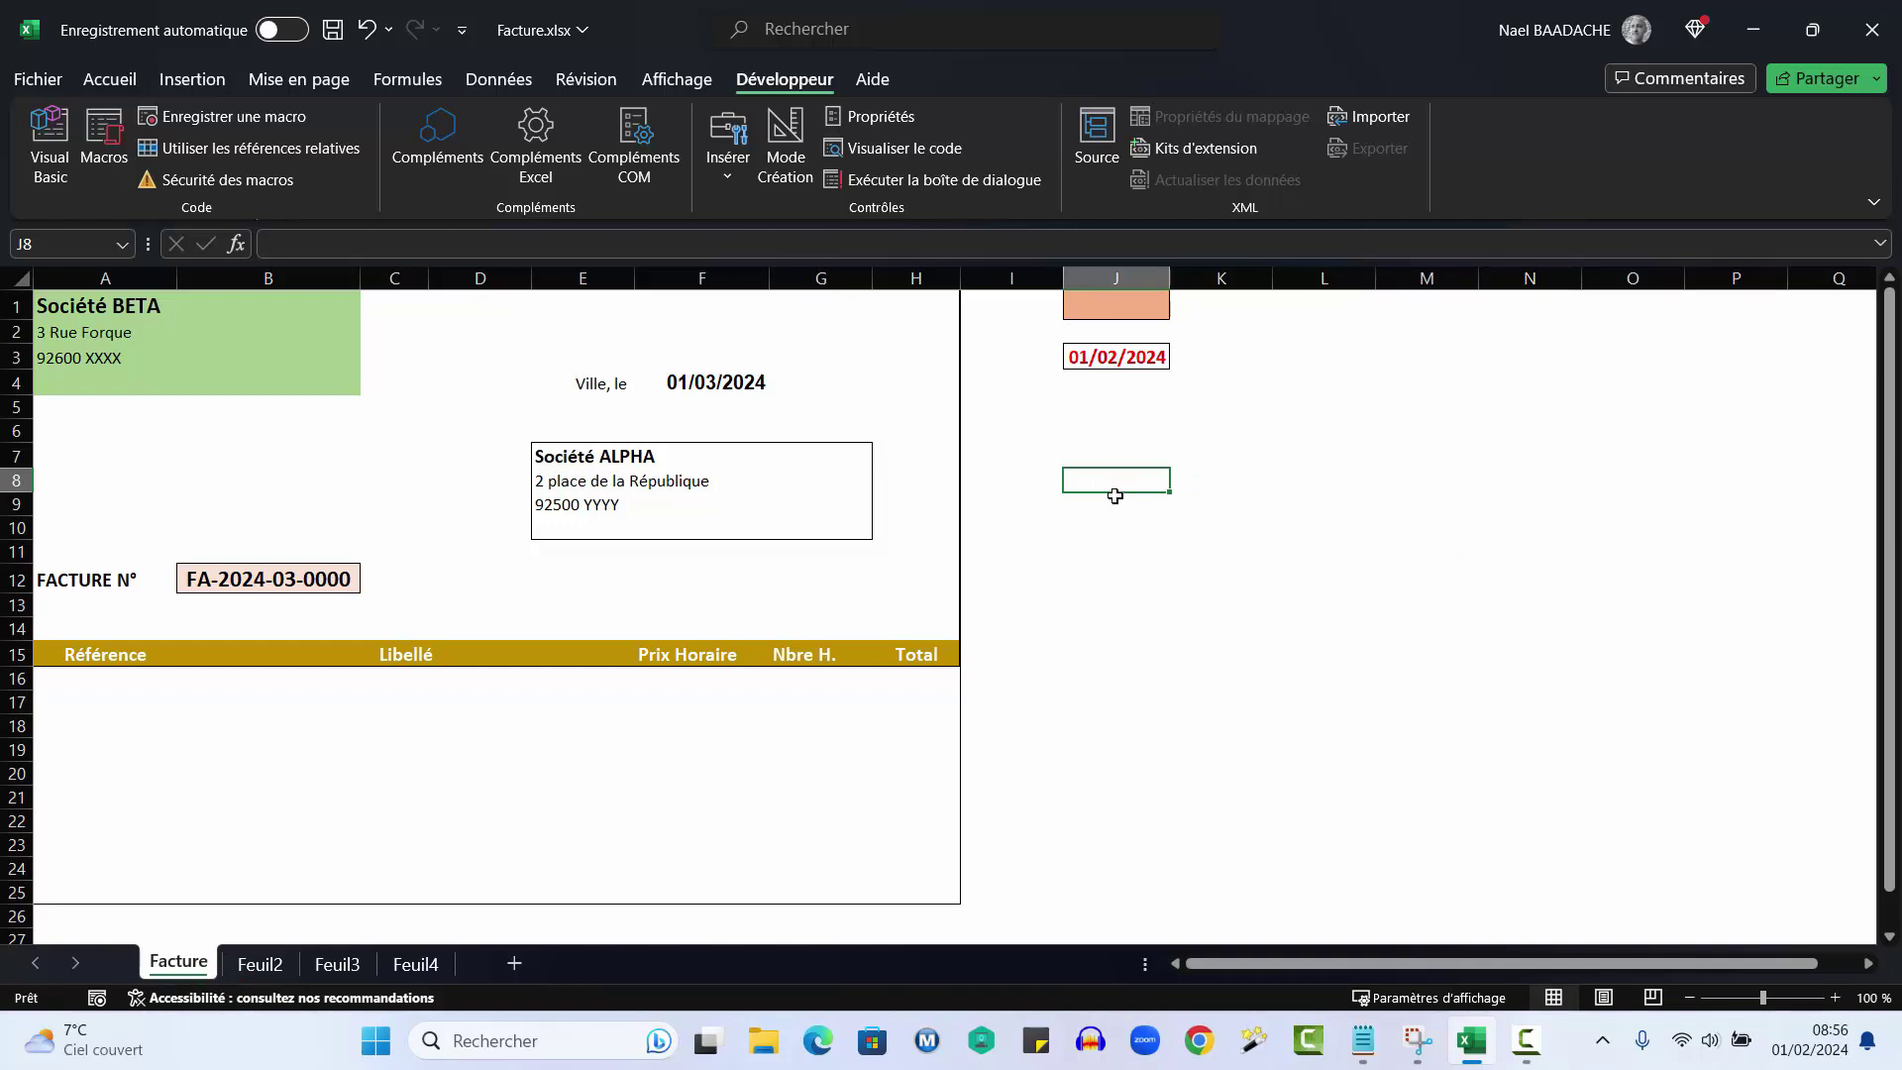
click(813, 84)
Confirm Développeur is checked under Personnaliser le ruban, then launch the Visual Basic editor.
click(36, 86)
click(55, 964)
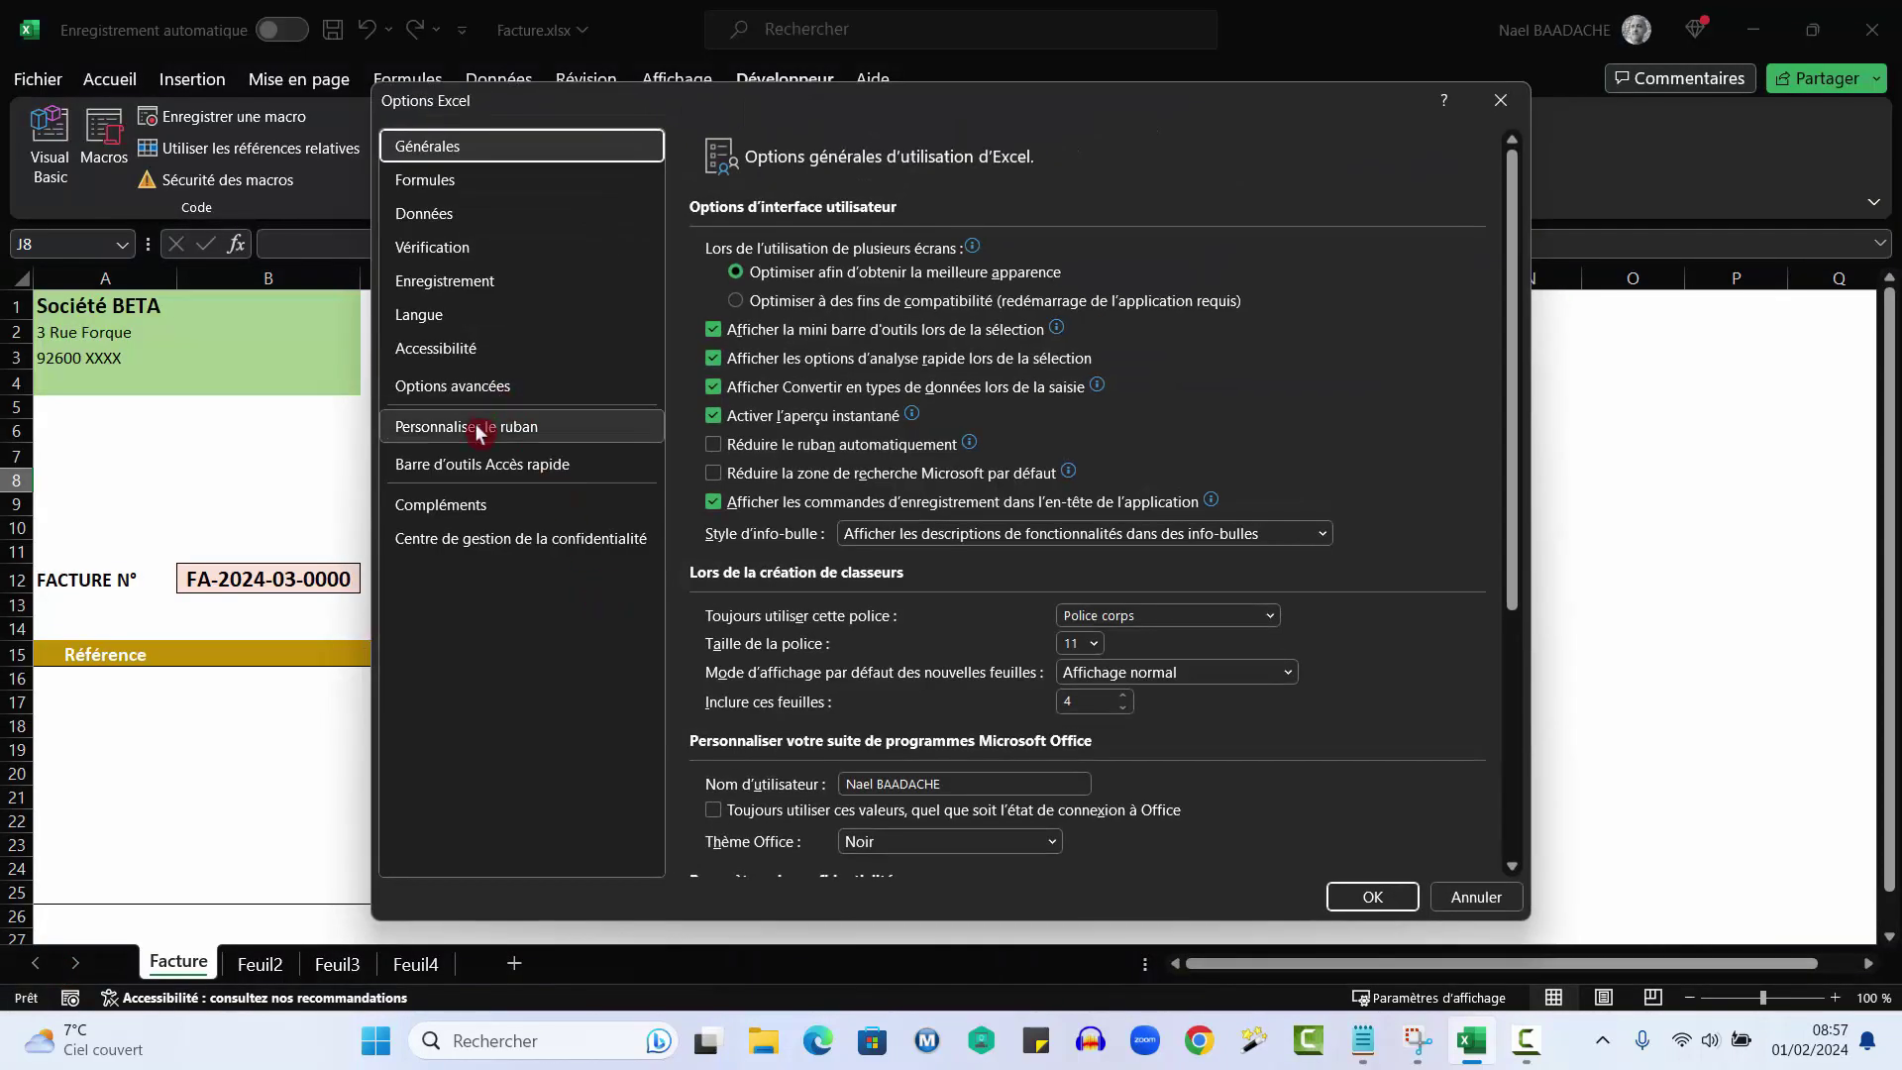
click(475, 428)
click(476, 428)
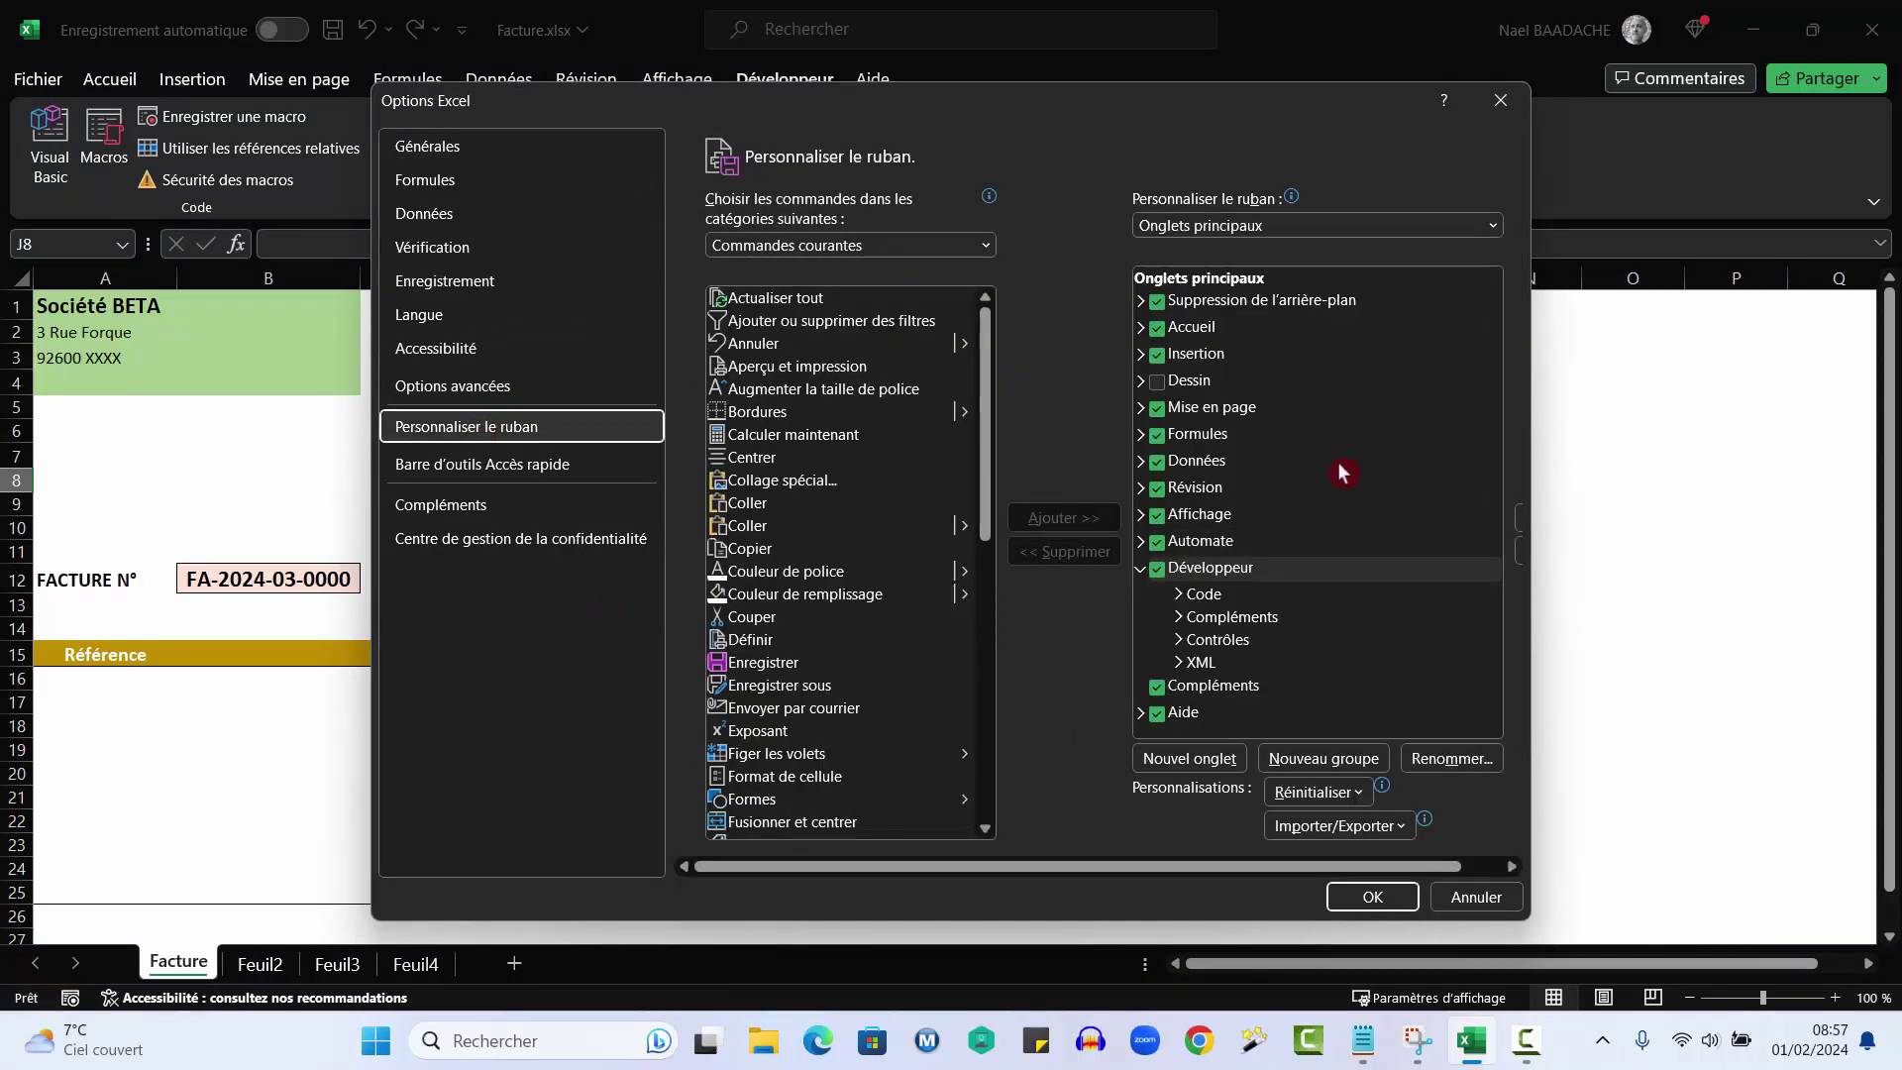
click(1155, 577)
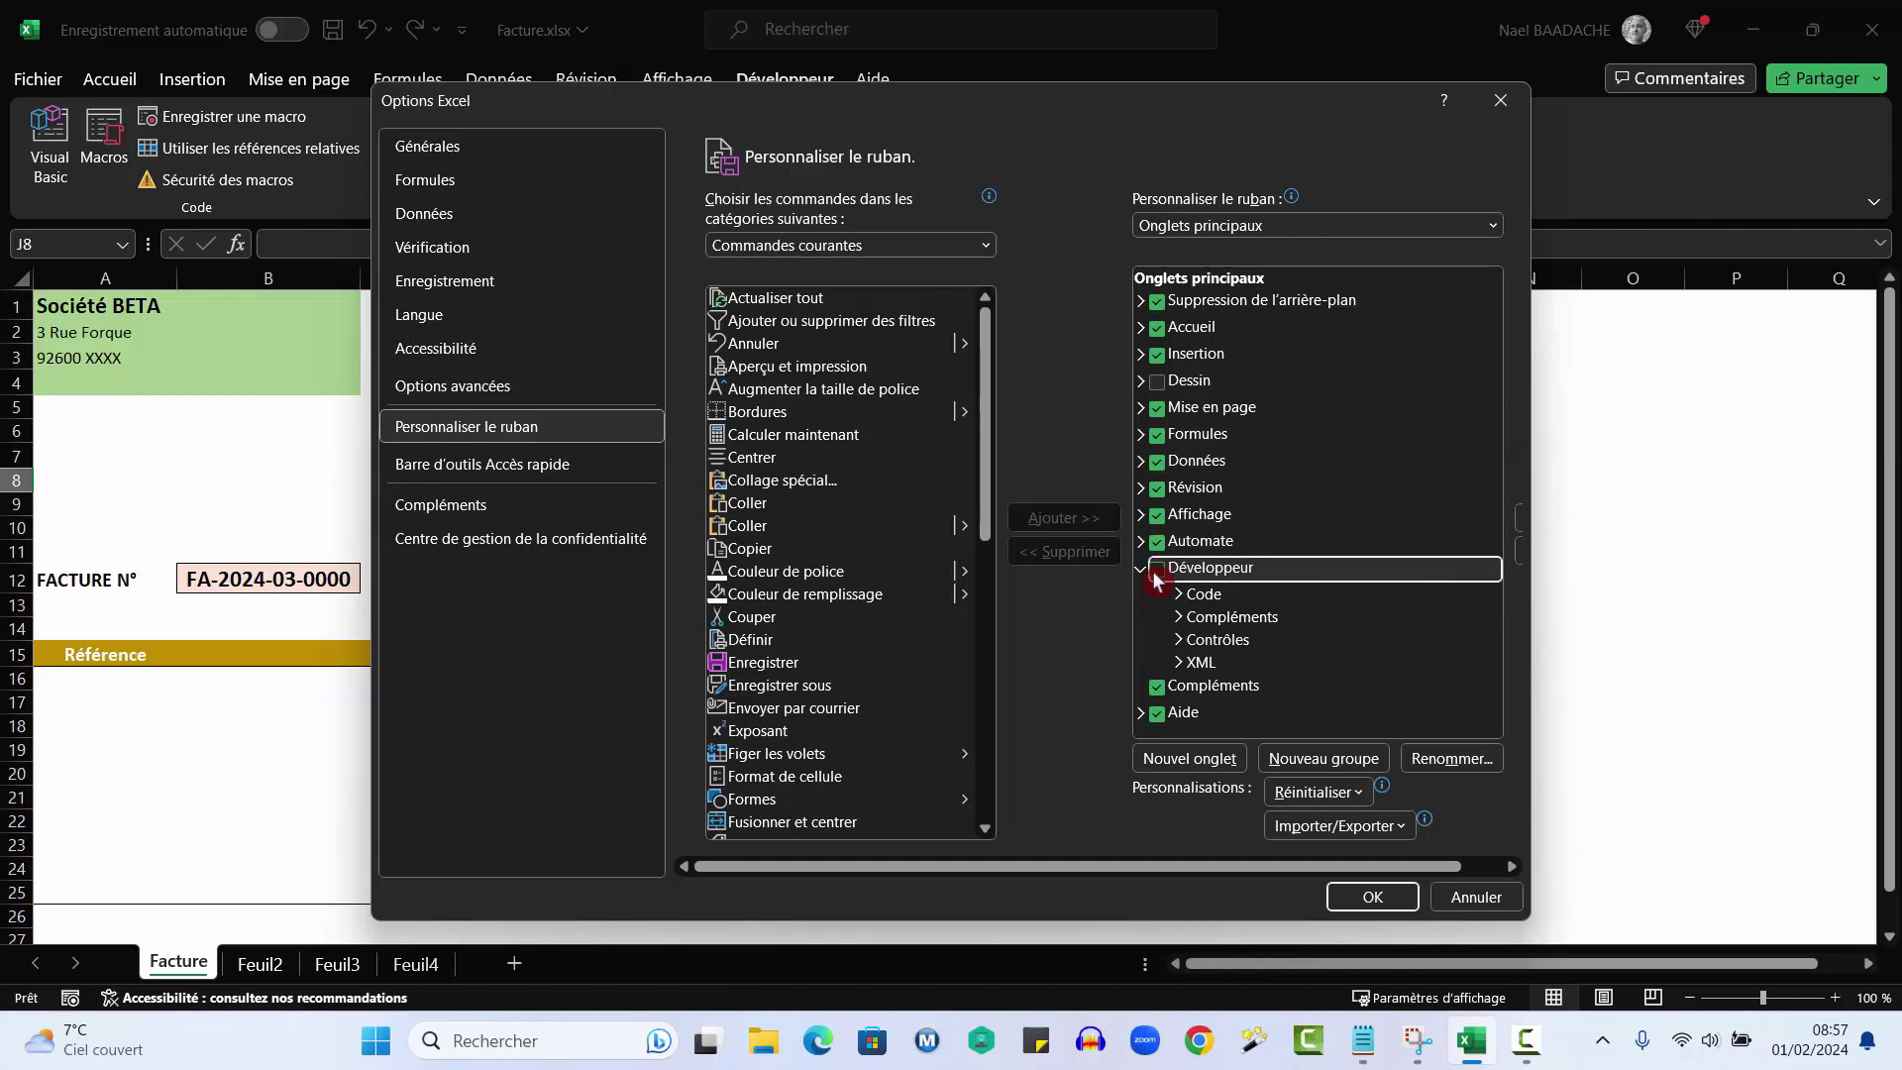
click(1370, 897)
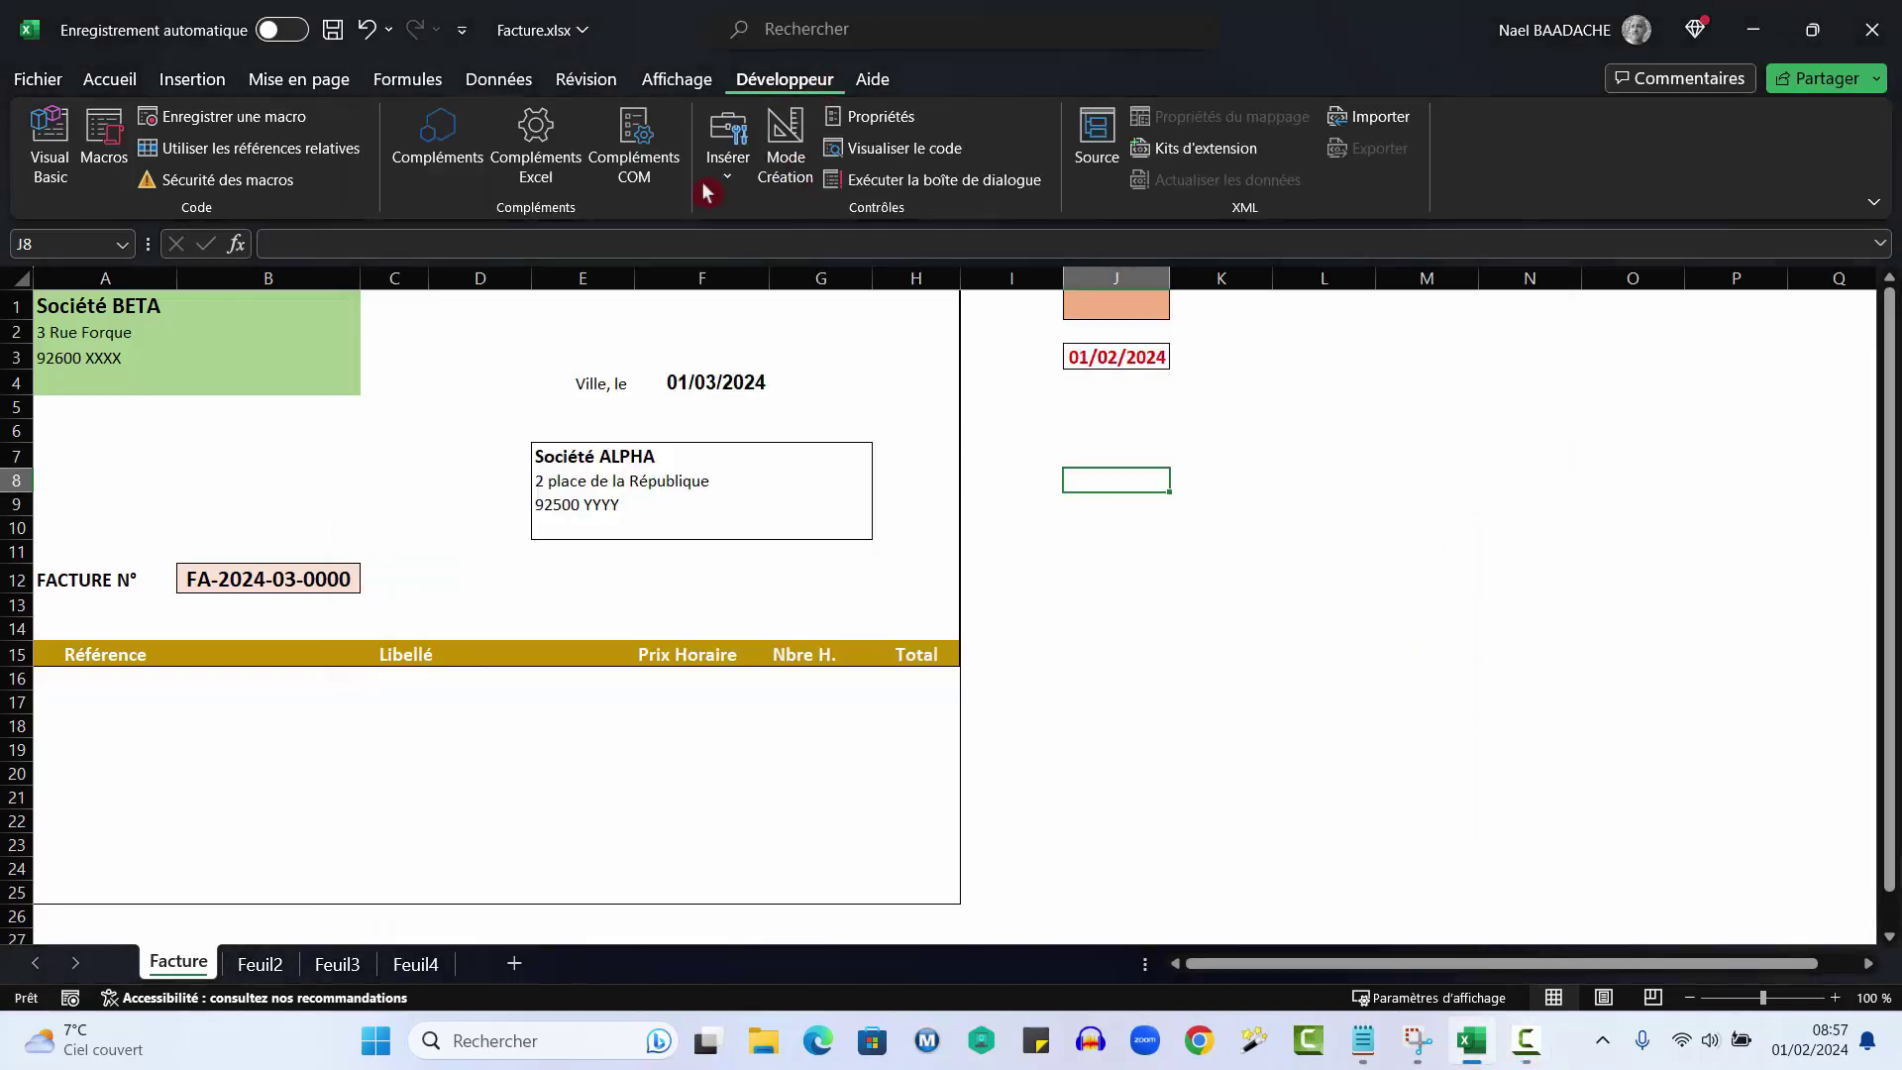
click(56, 133)
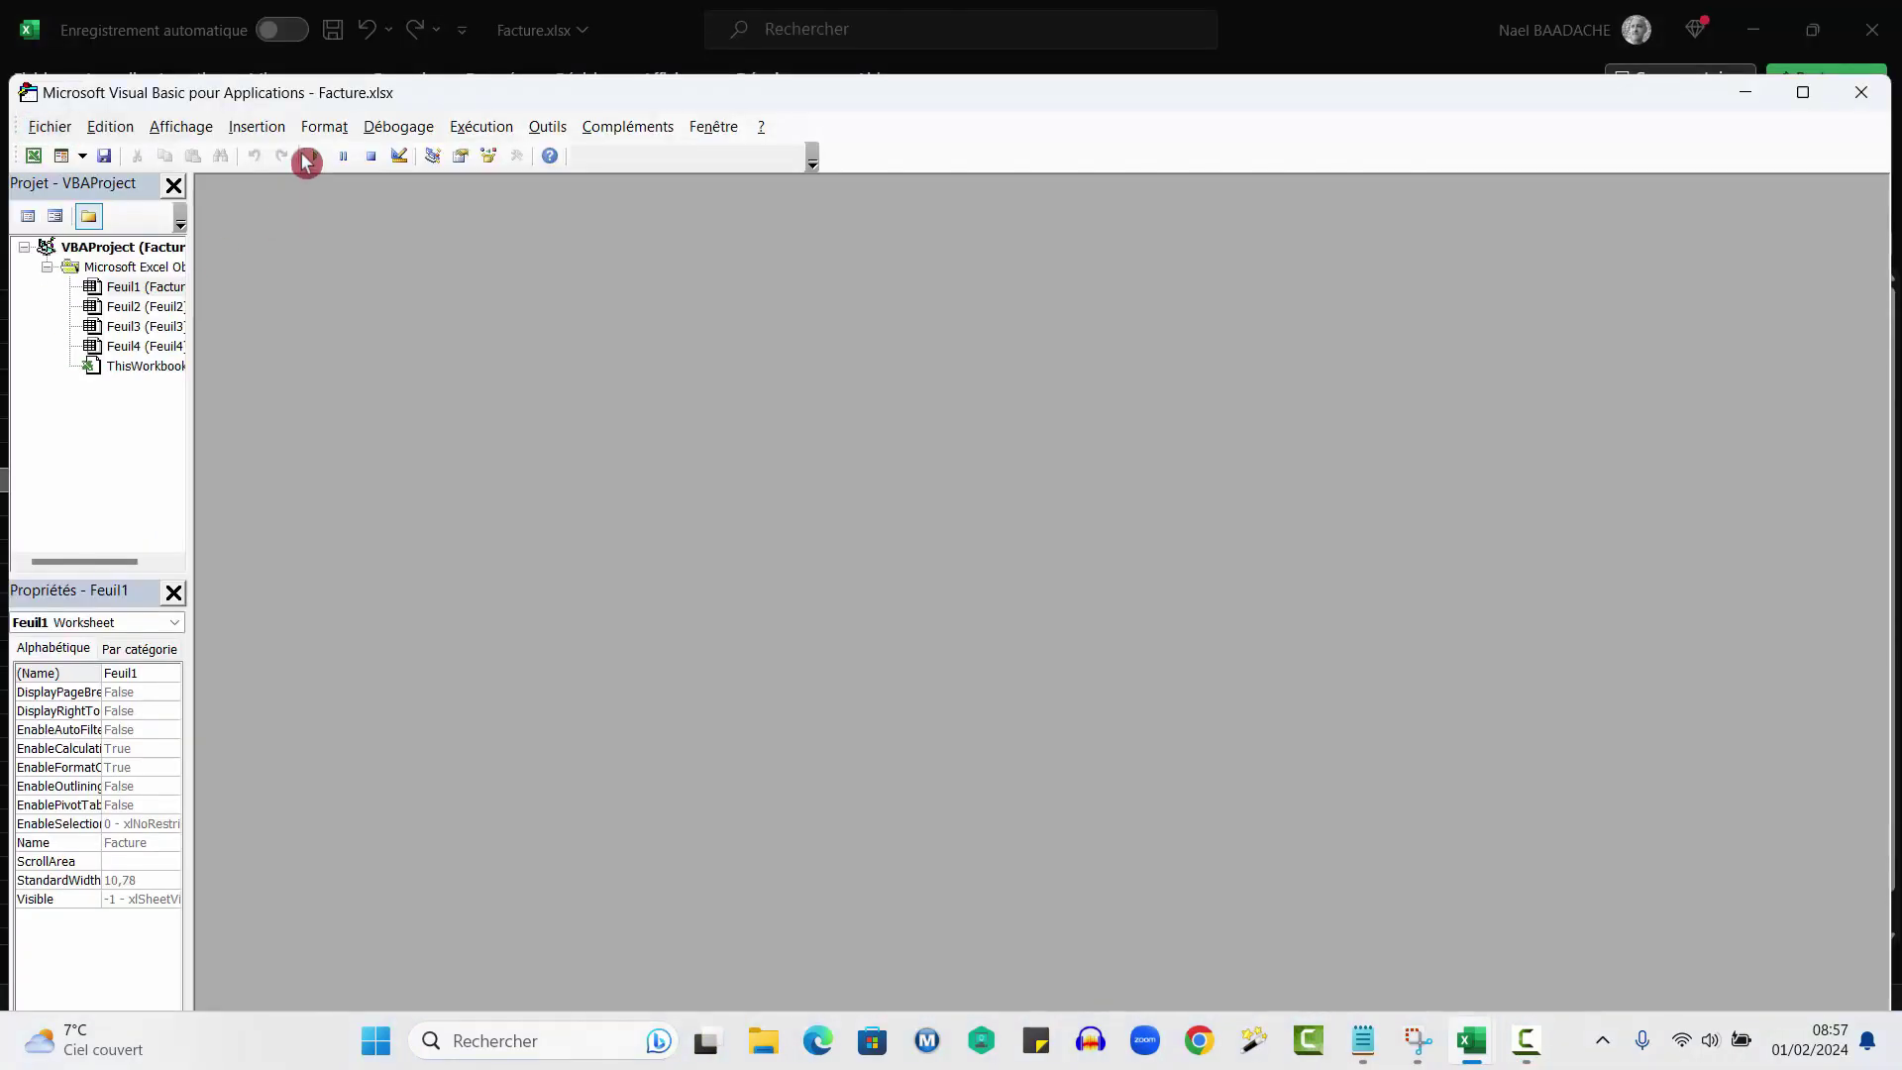
Insert Module1 and paste the numéroFacture macro code copied from Notepad.
click(258, 125)
click(286, 206)
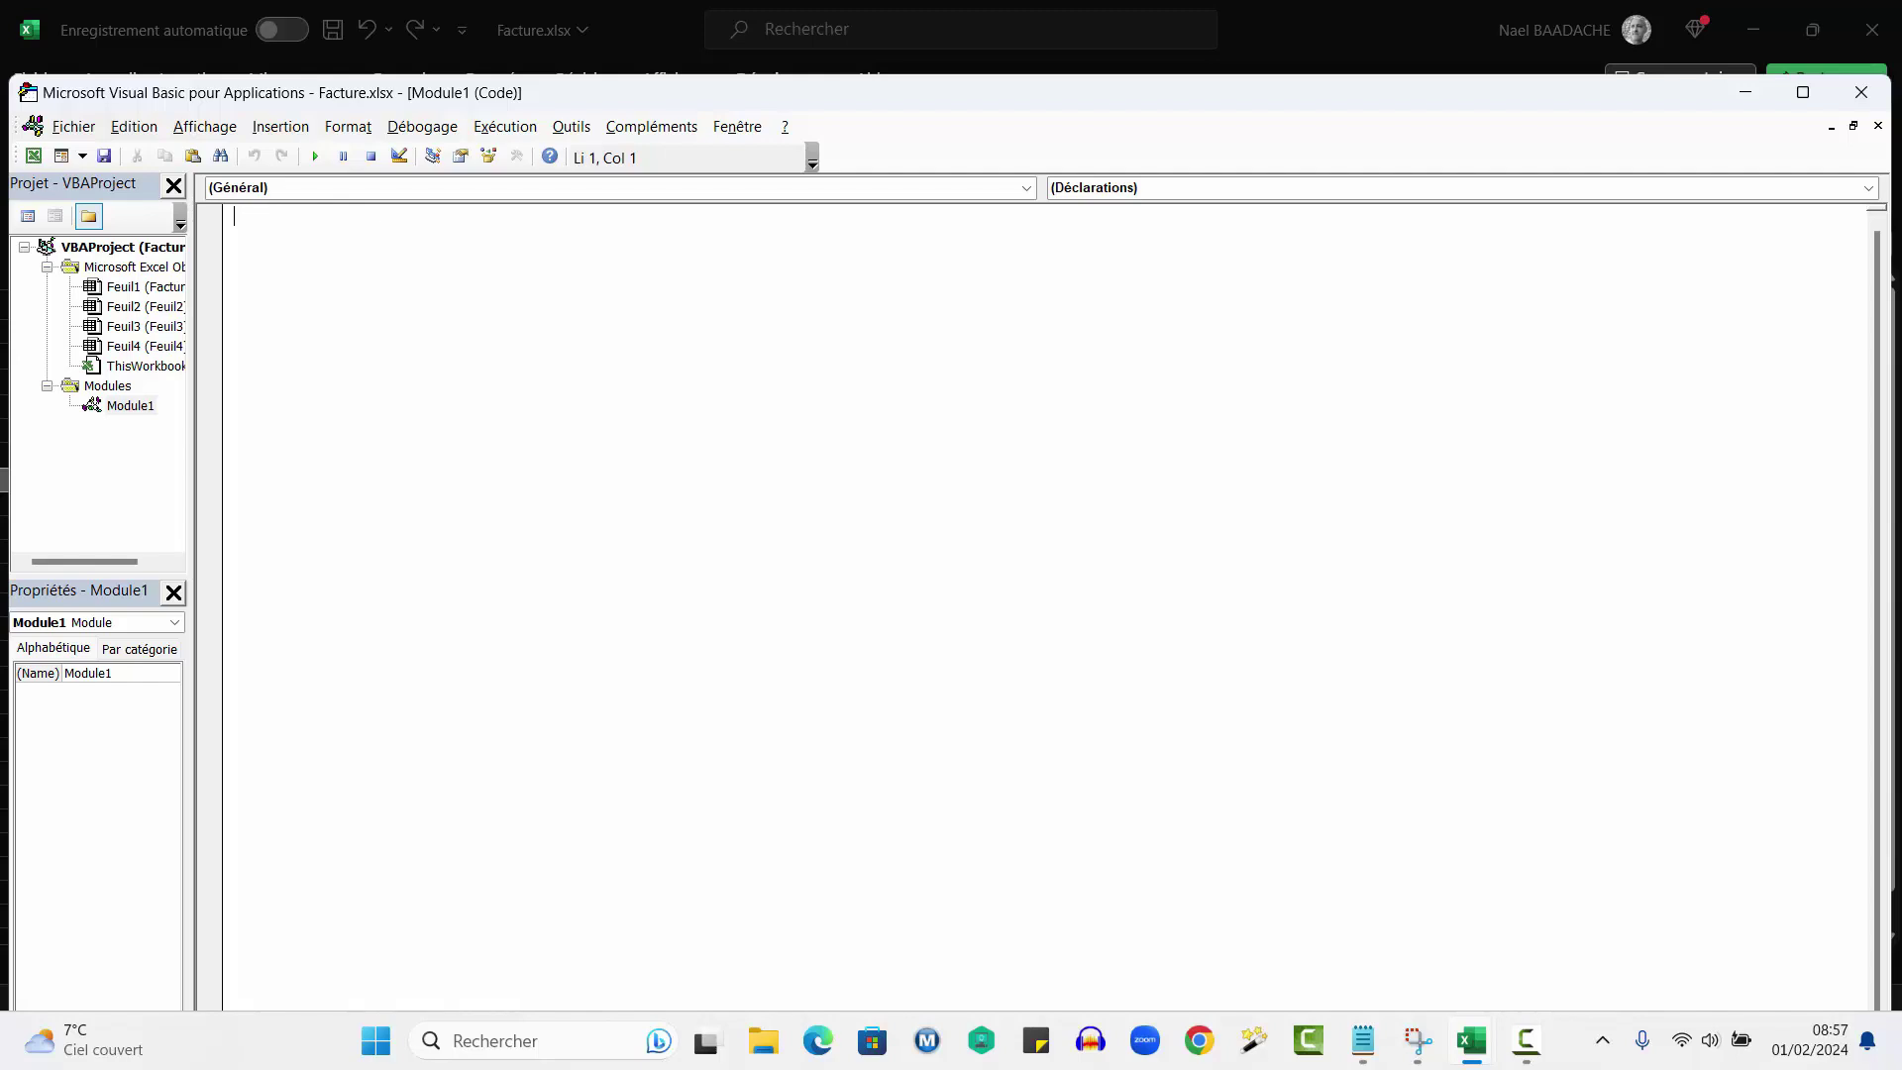
key(alt+Tab)
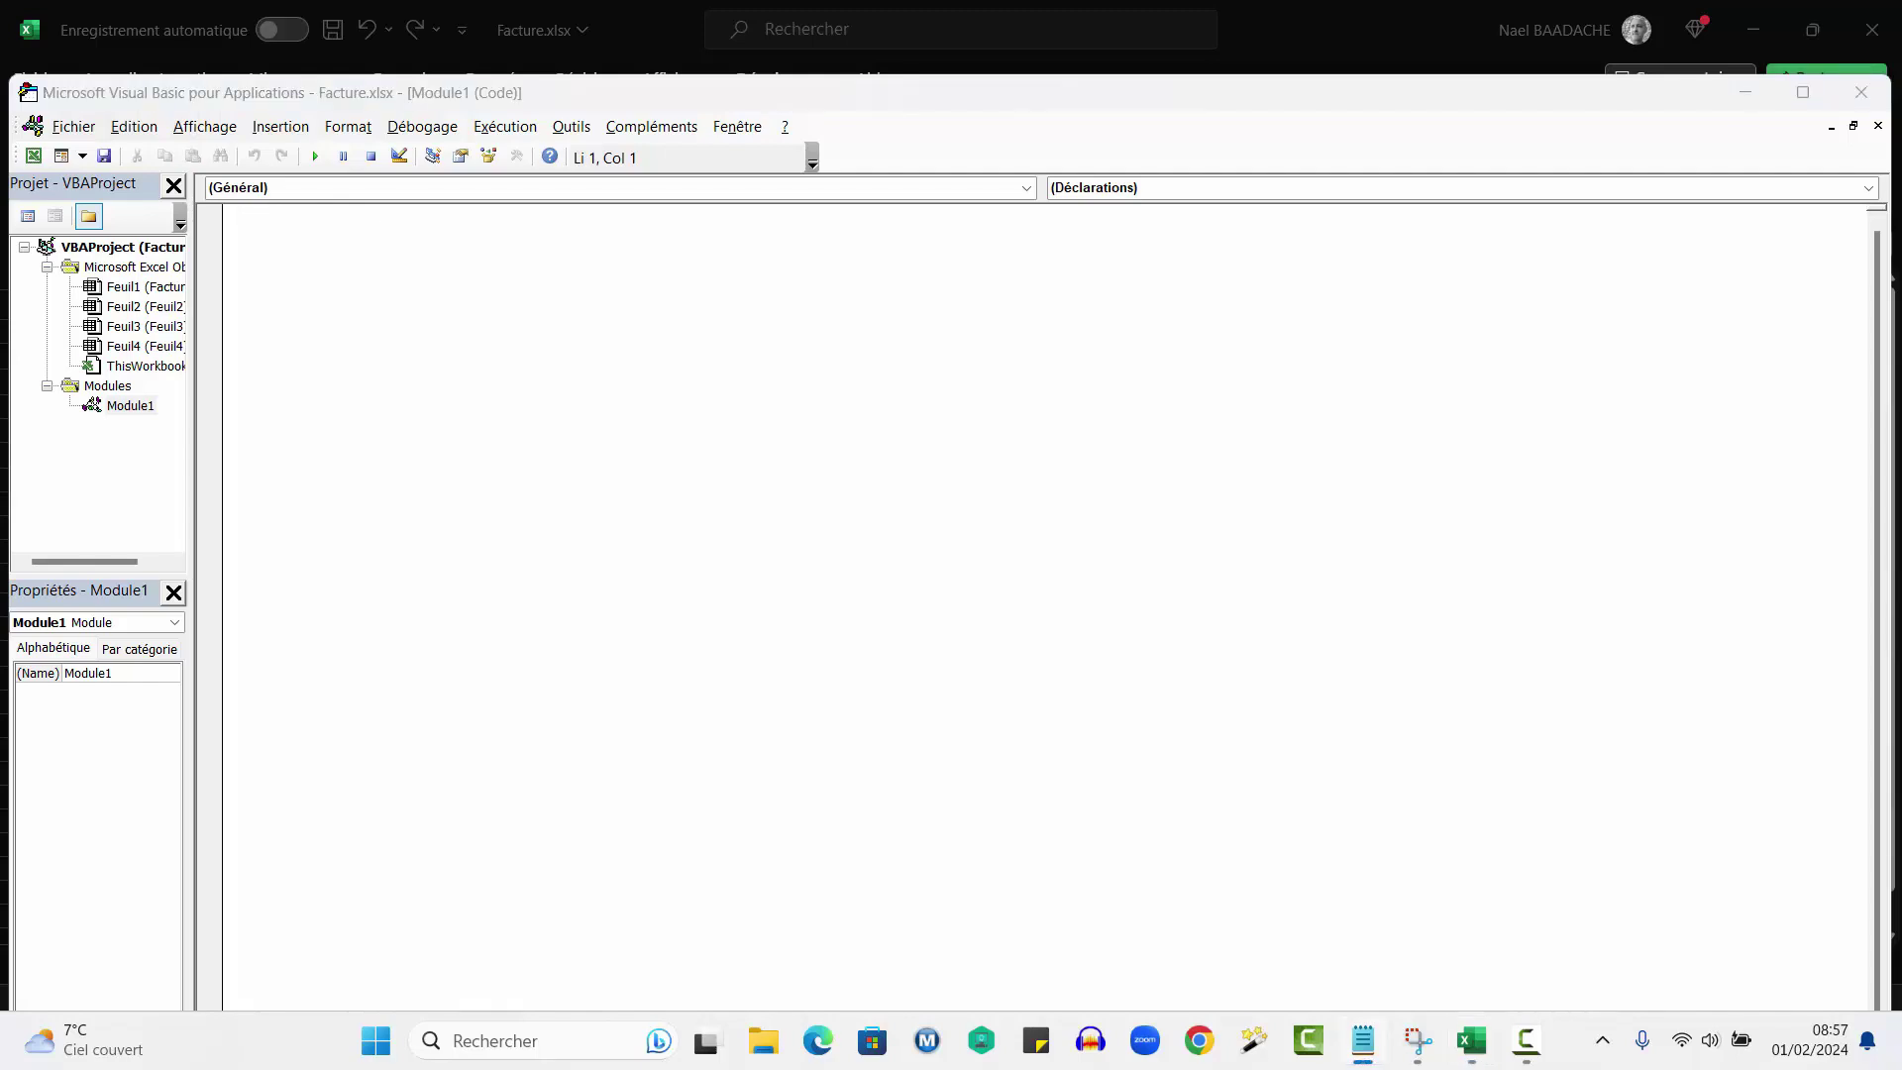
click(323, 248)
key(ctrl+v)
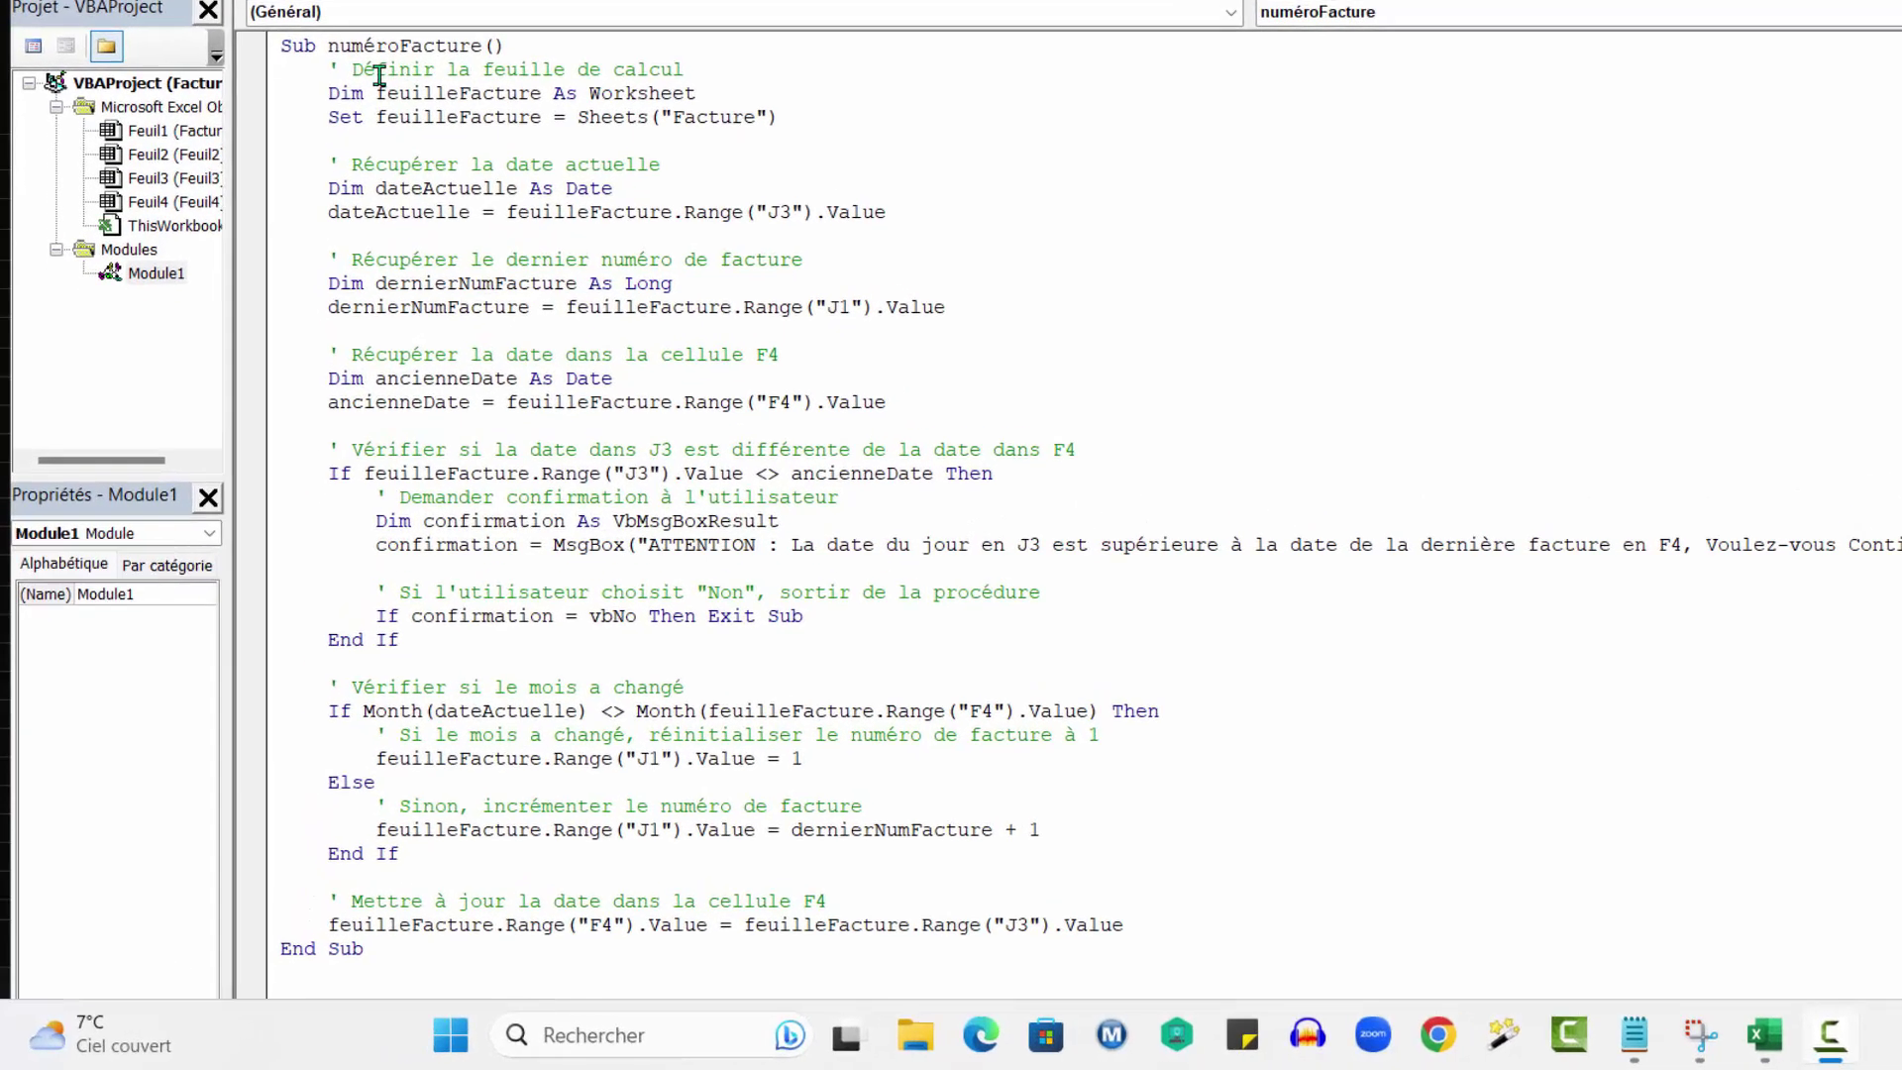
drag(362, 54, 493, 42)
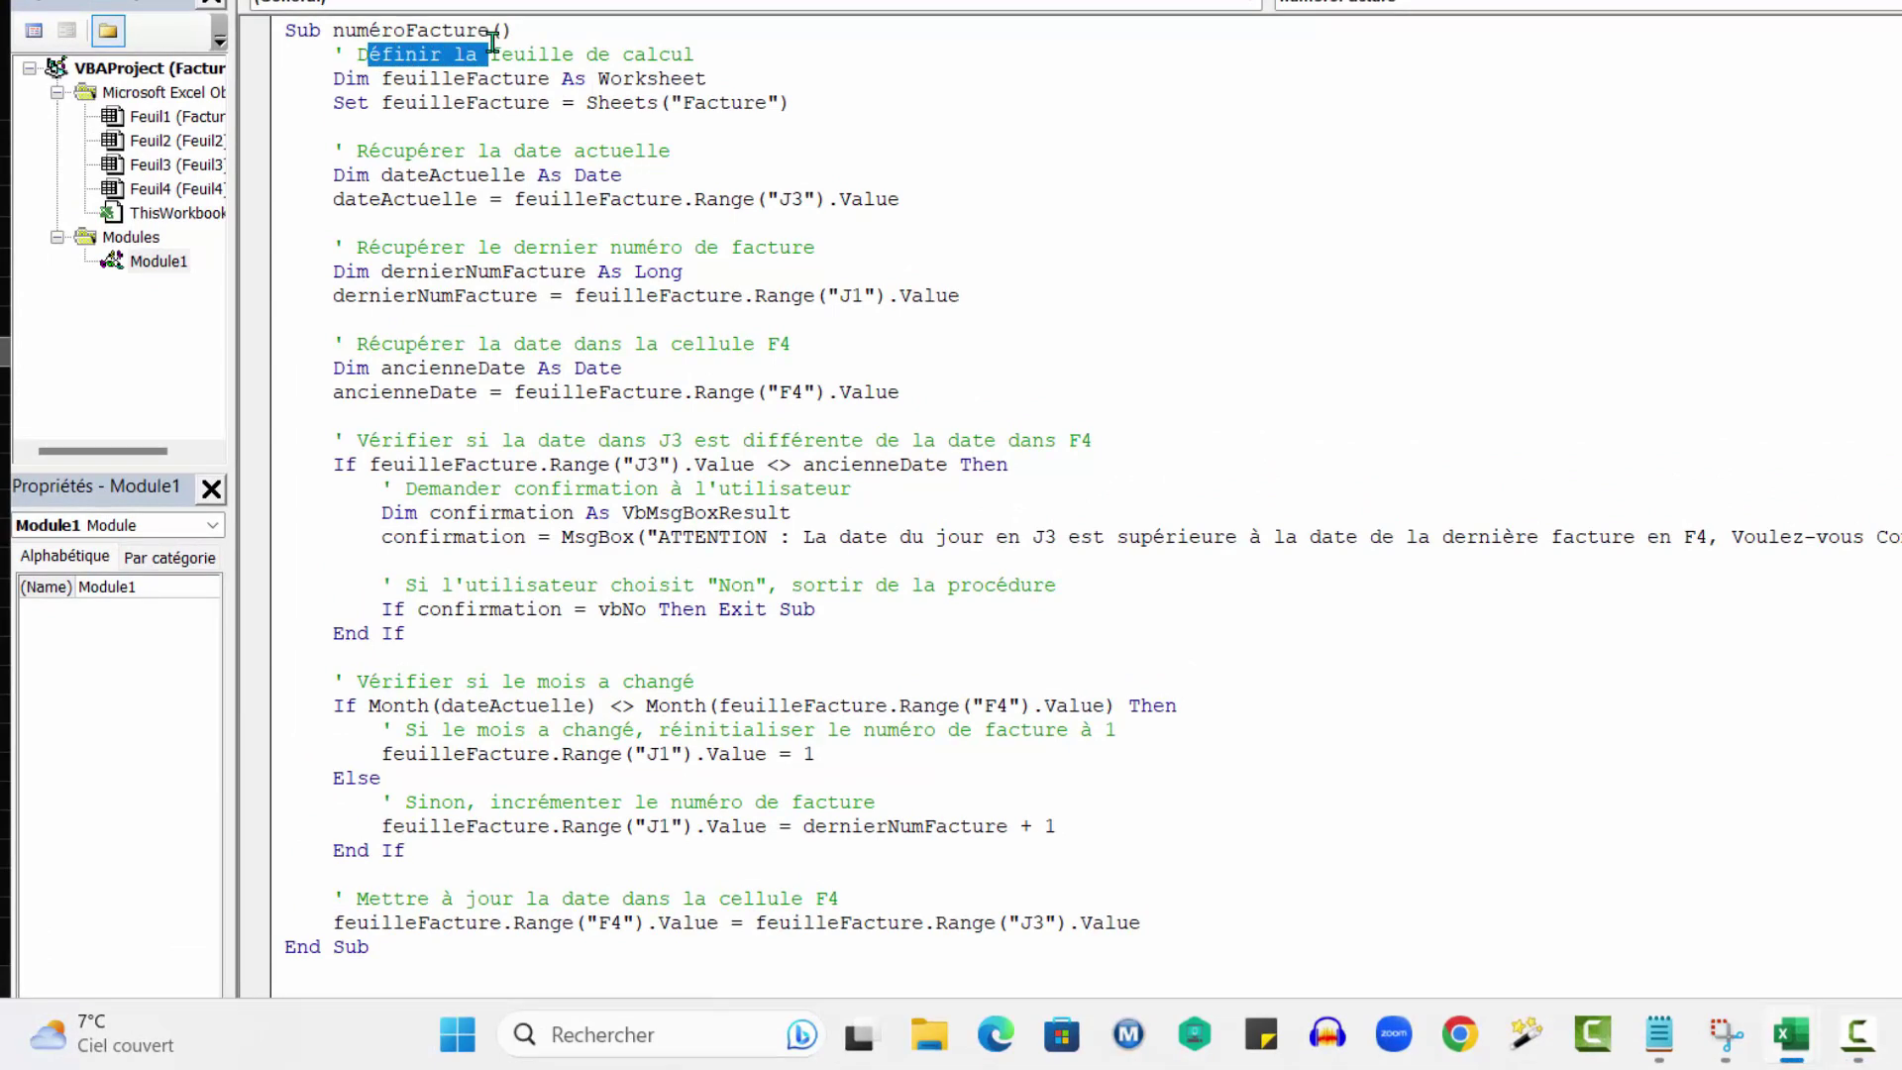
click(492, 50)
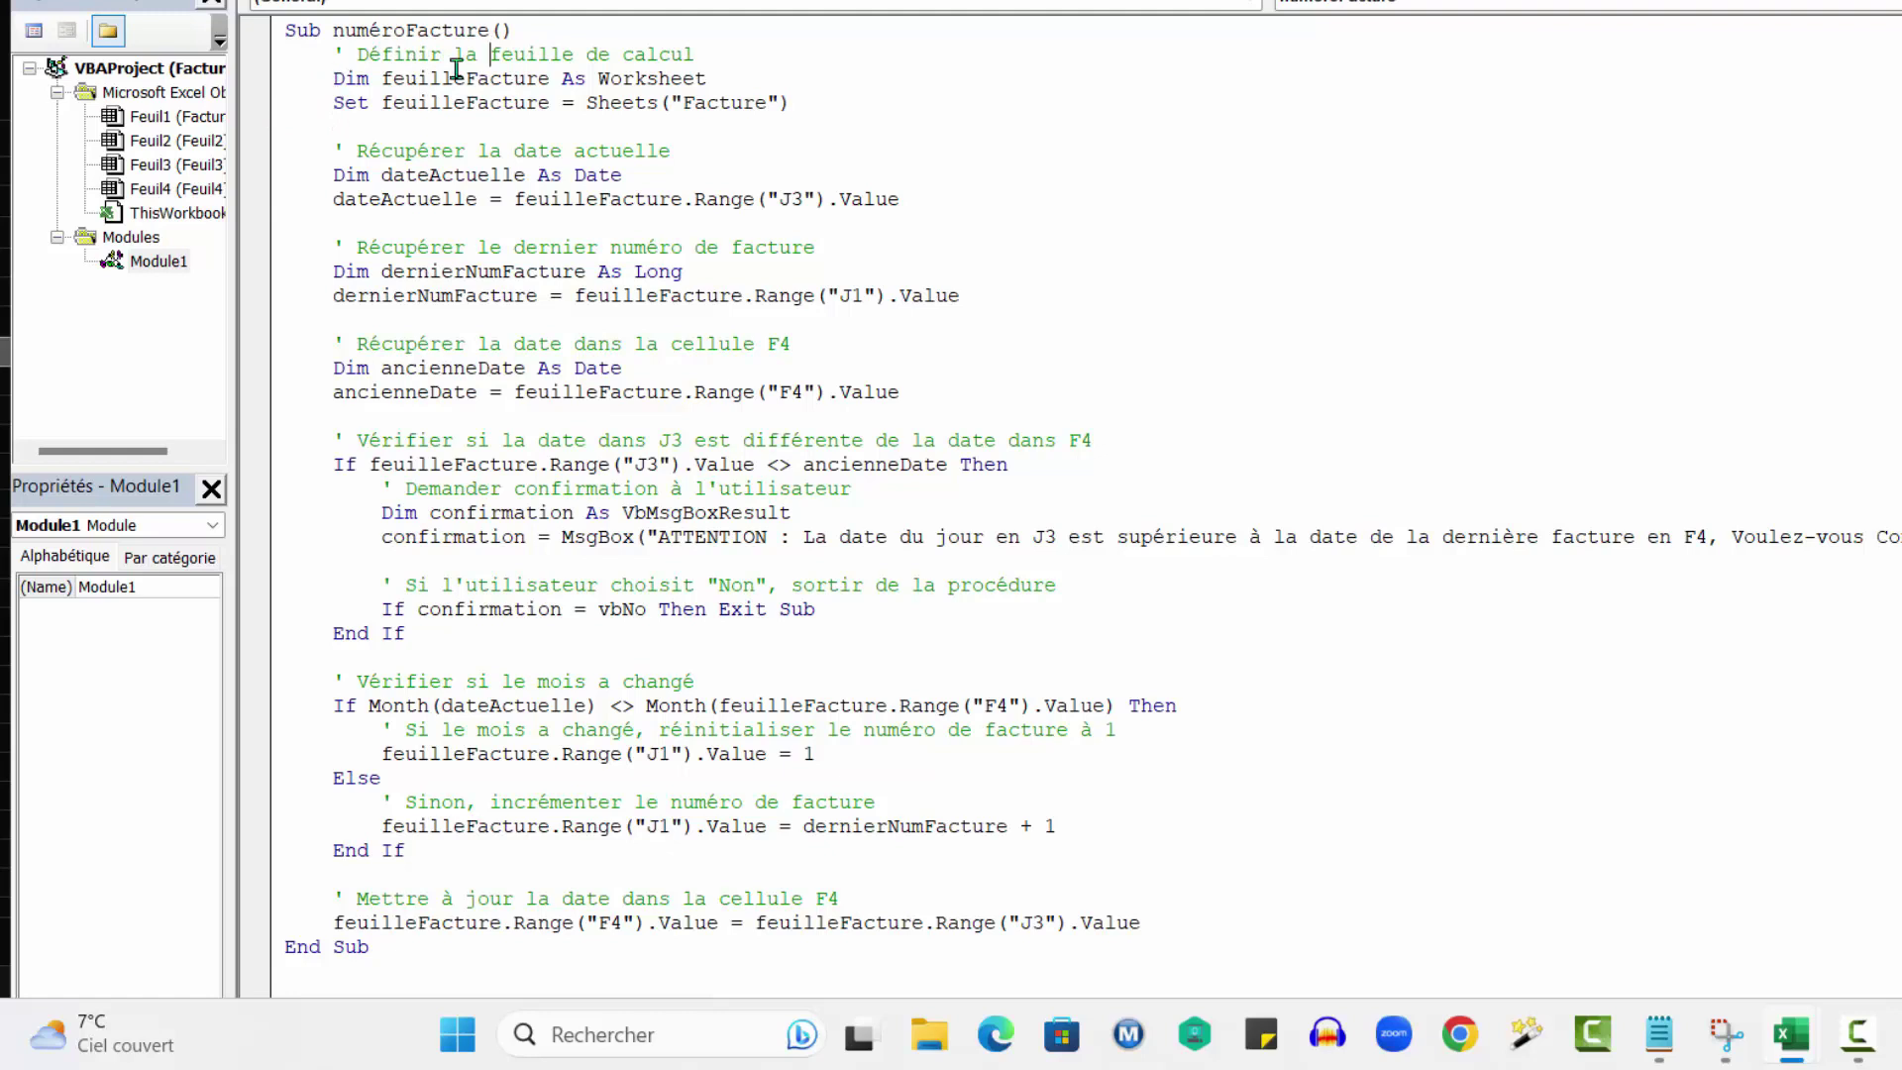
drag(330, 77, 838, 100)
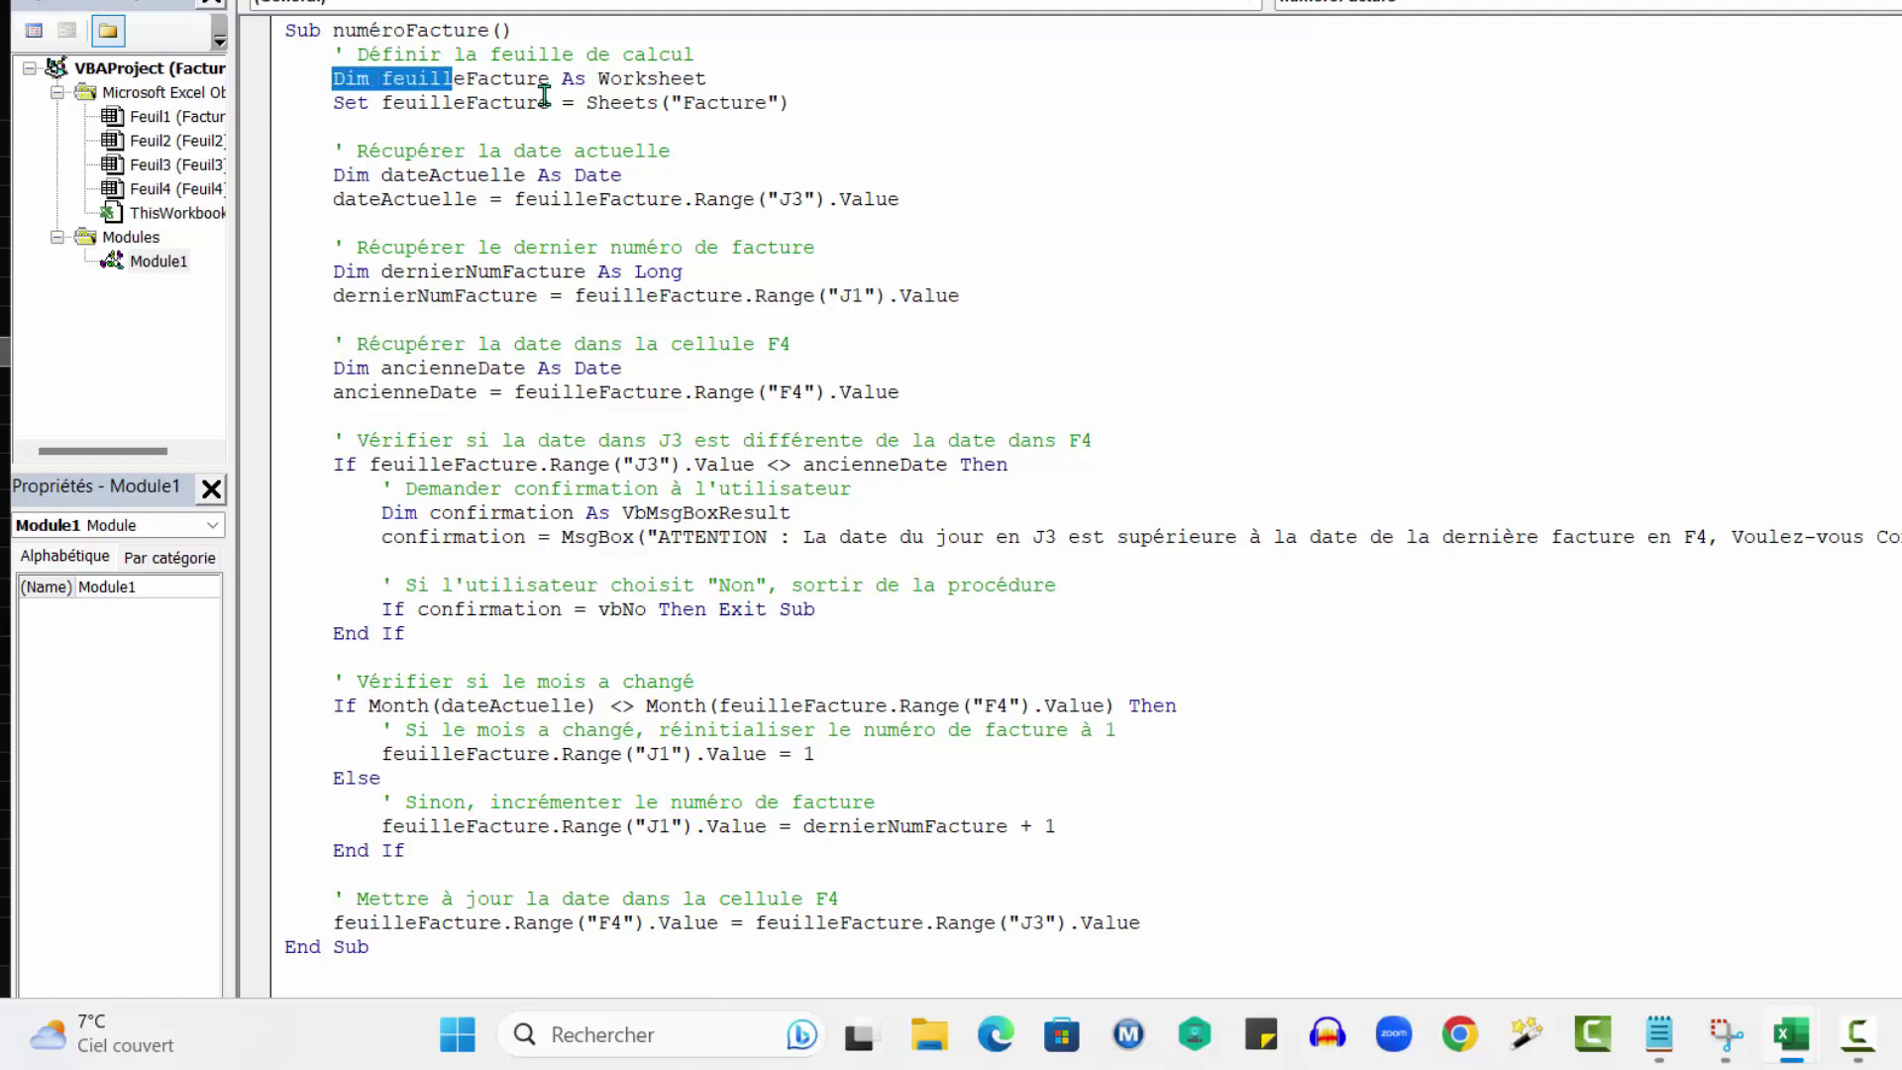
click(847, 108)
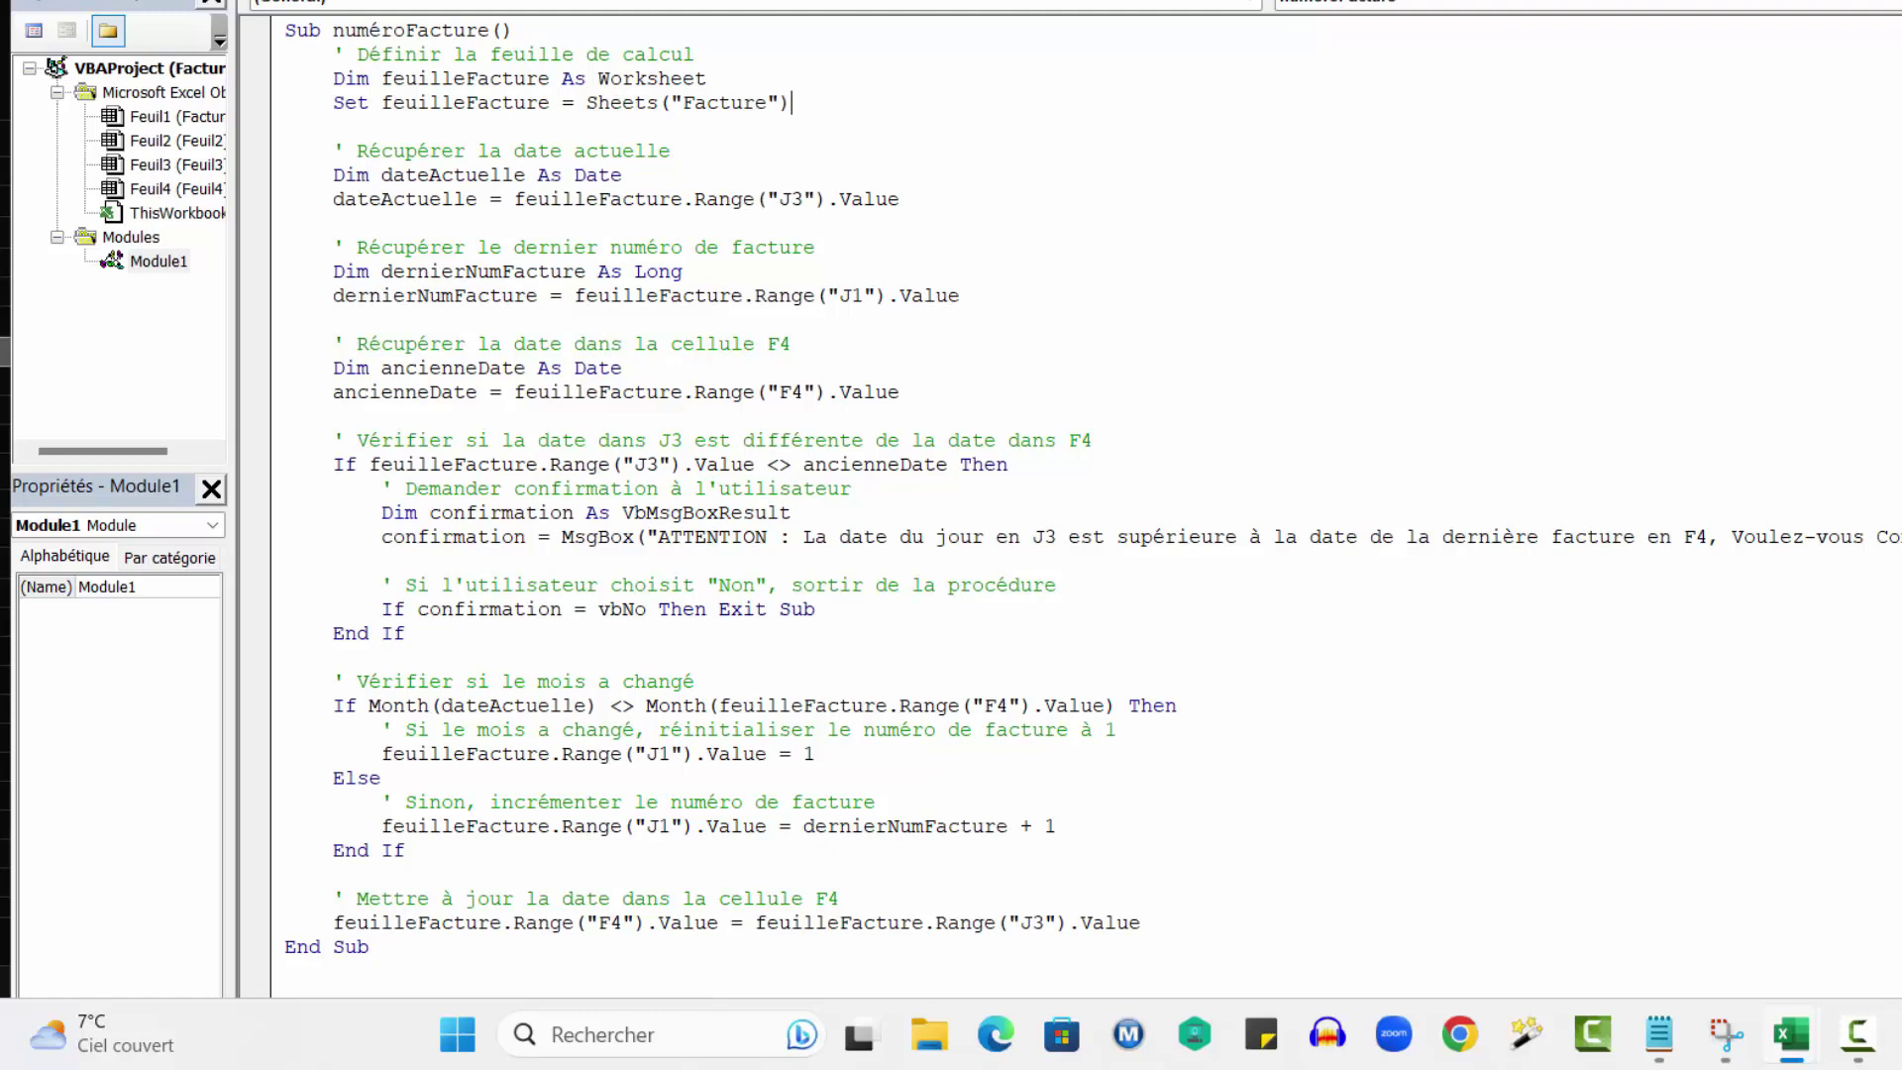
key(alt+F11)
click(208, 936)
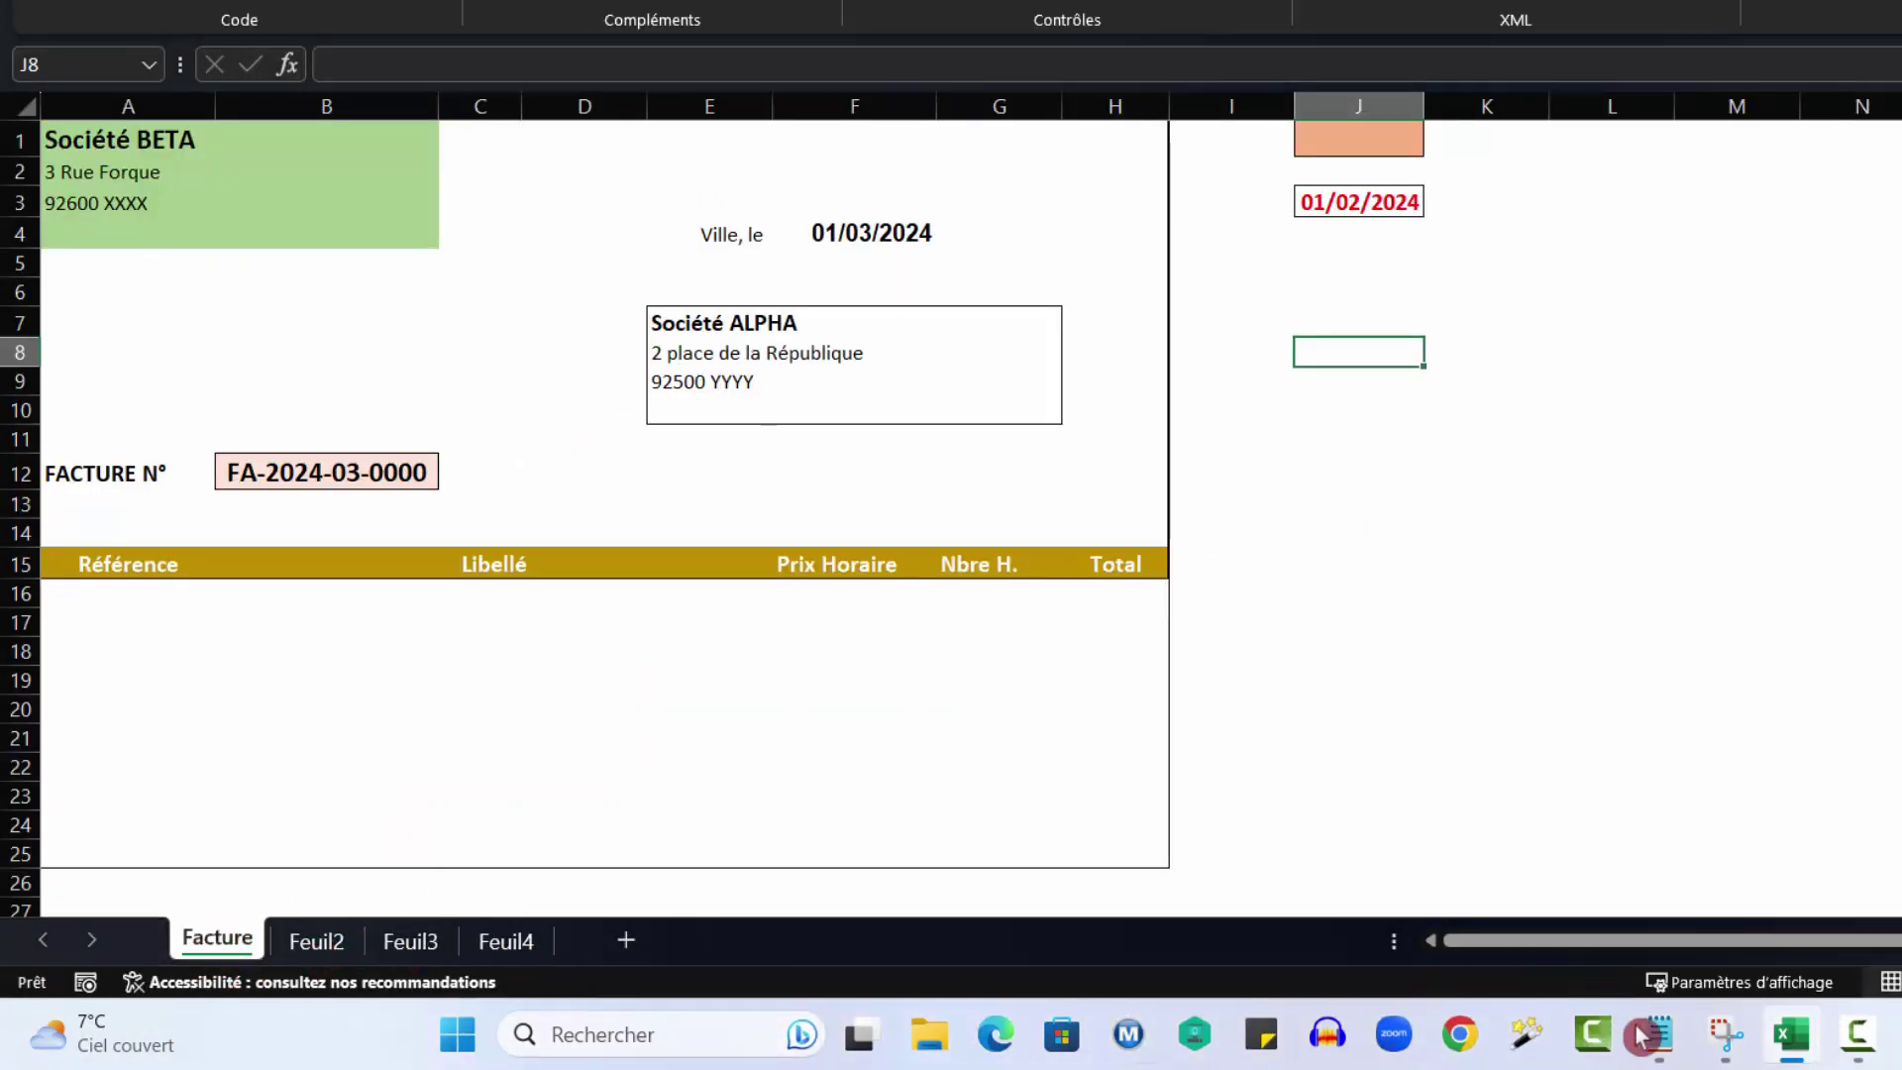
click(1798, 1038)
click(1852, 923)
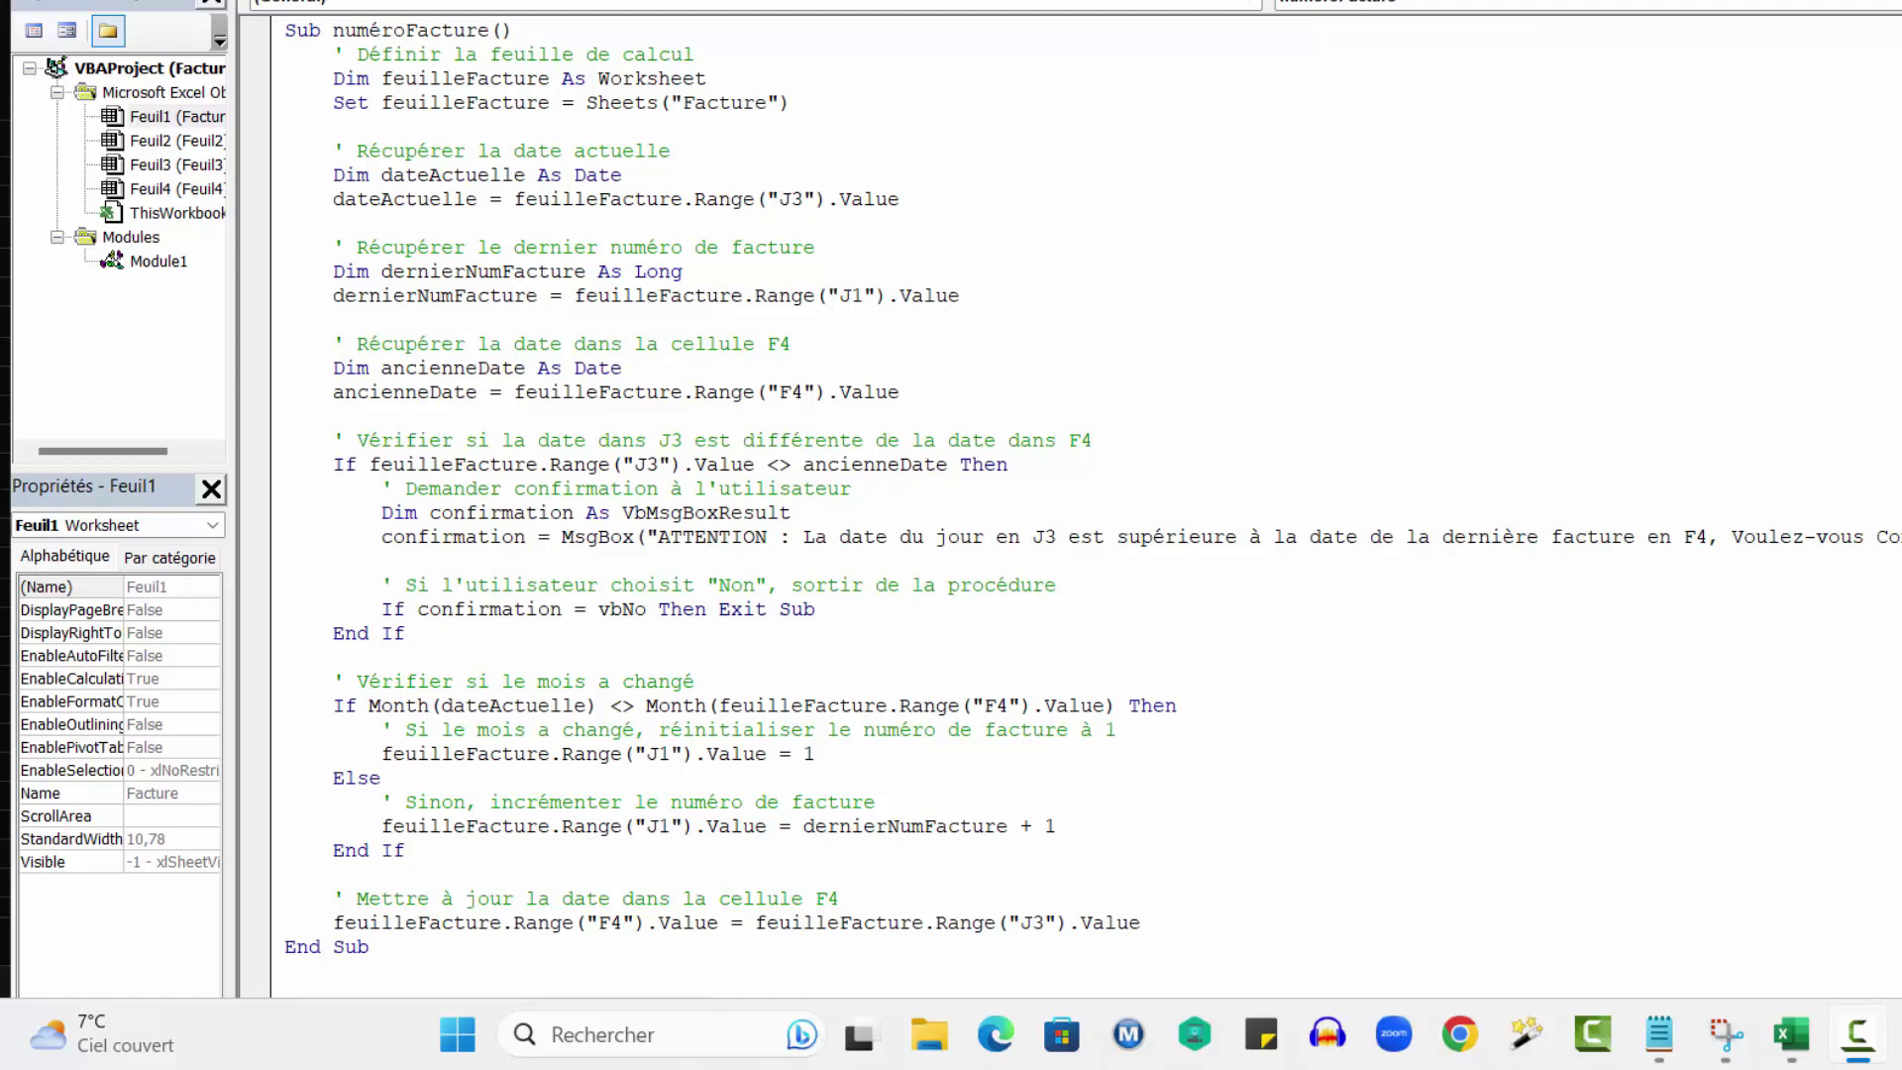
key(alt+F11)
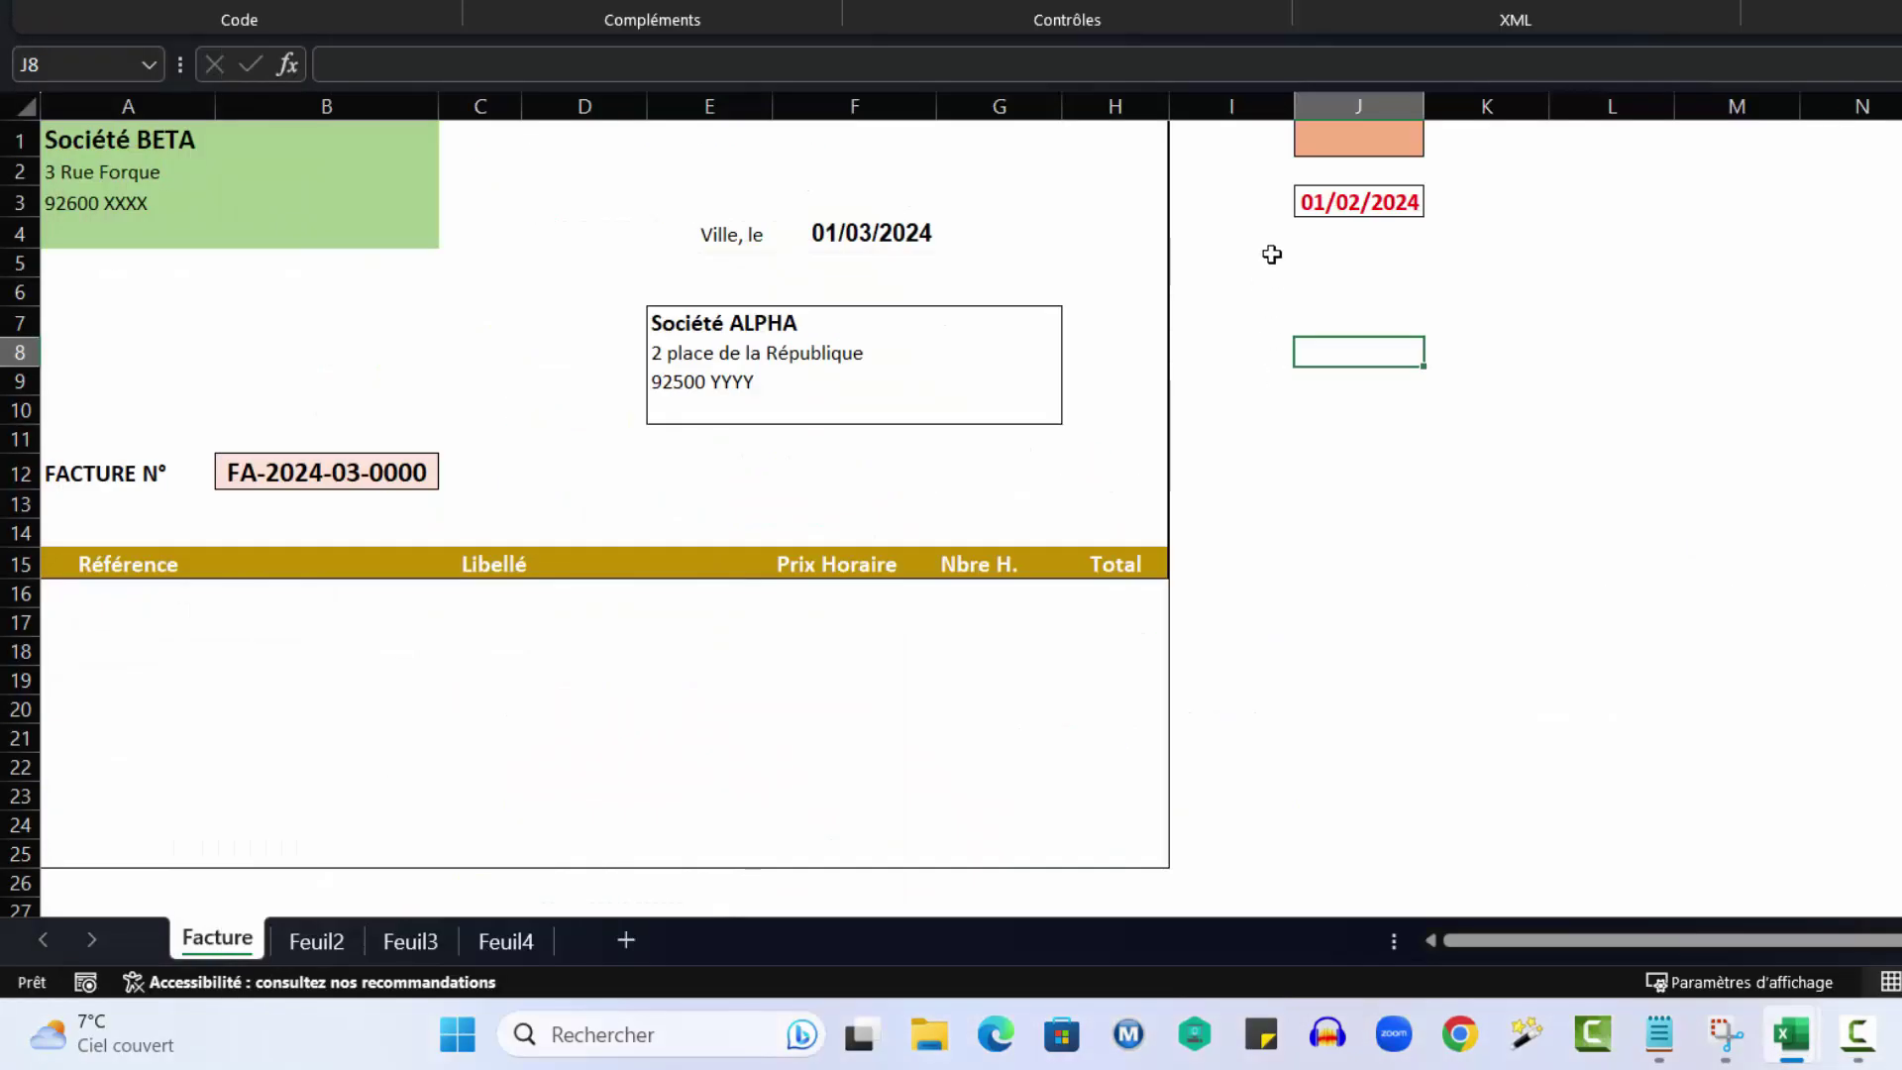
click(1344, 206)
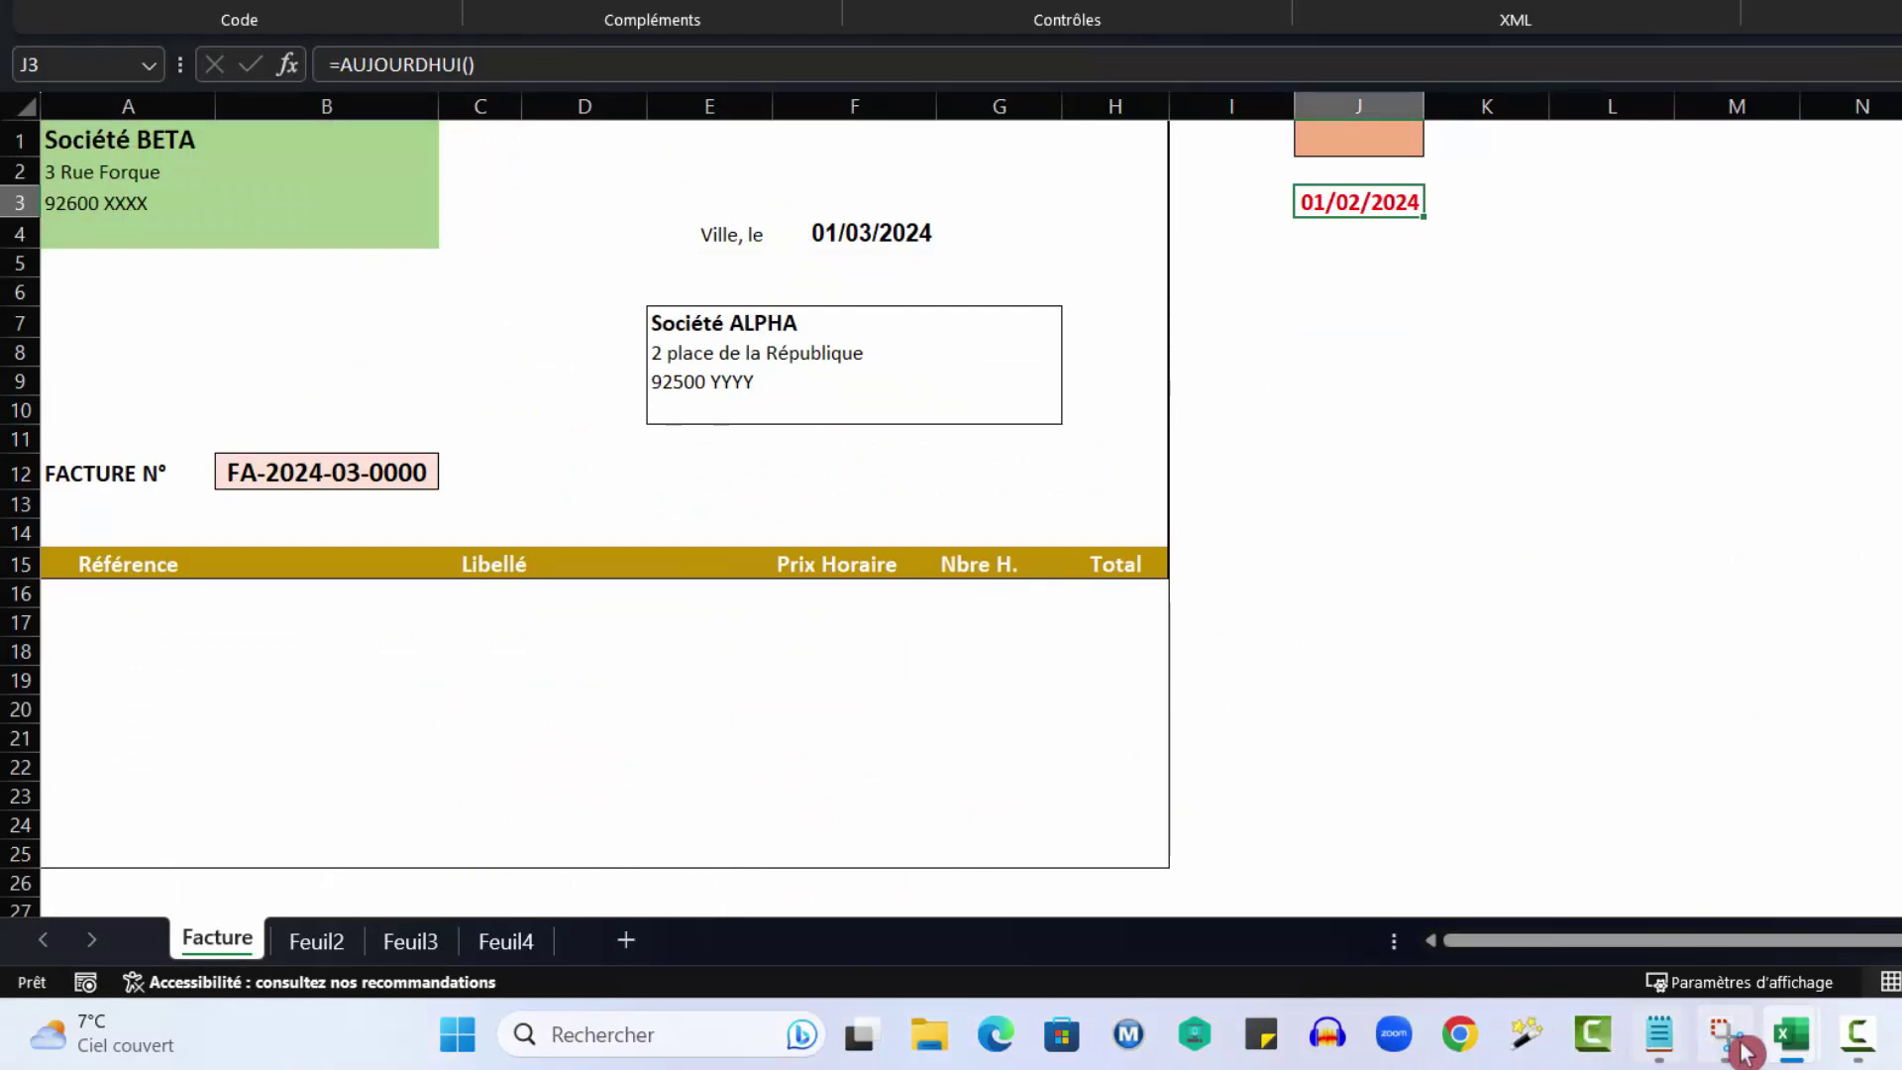
click(1857, 1034)
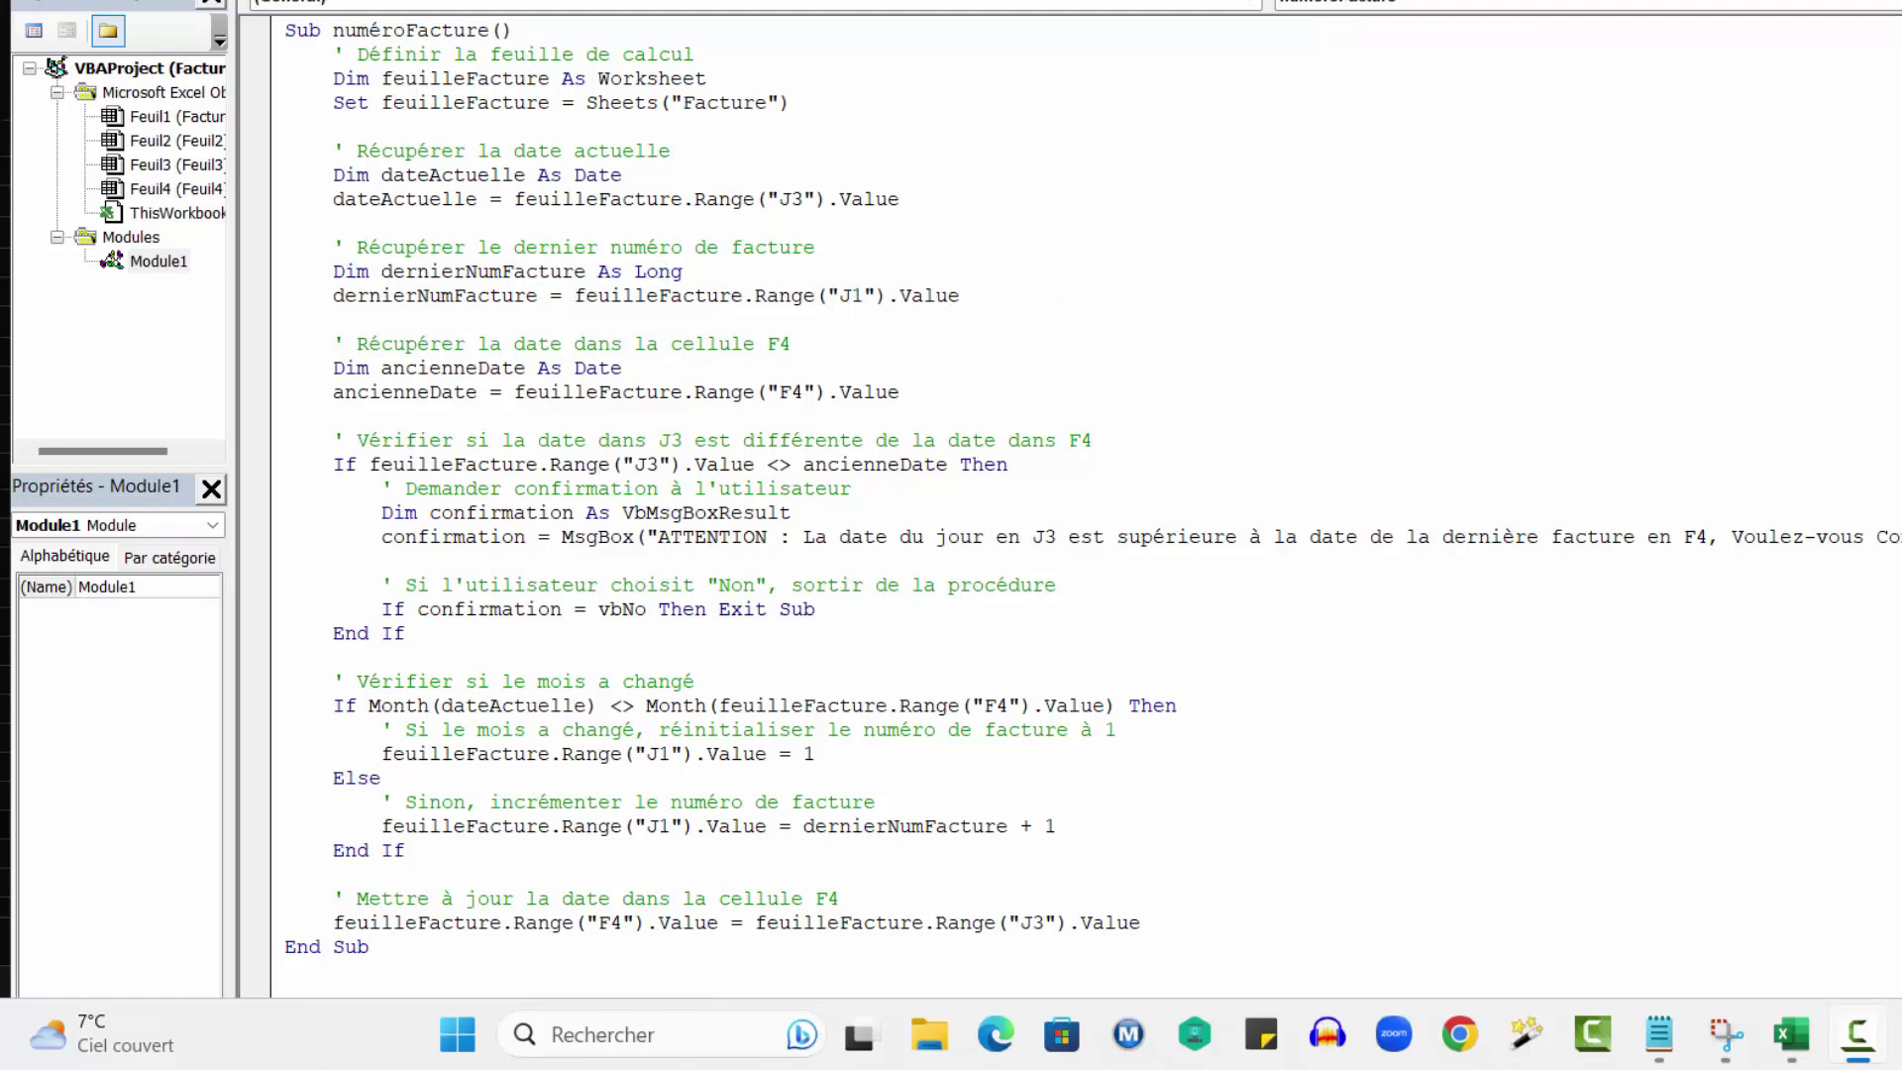
drag(1342, 5, 1343, 436)
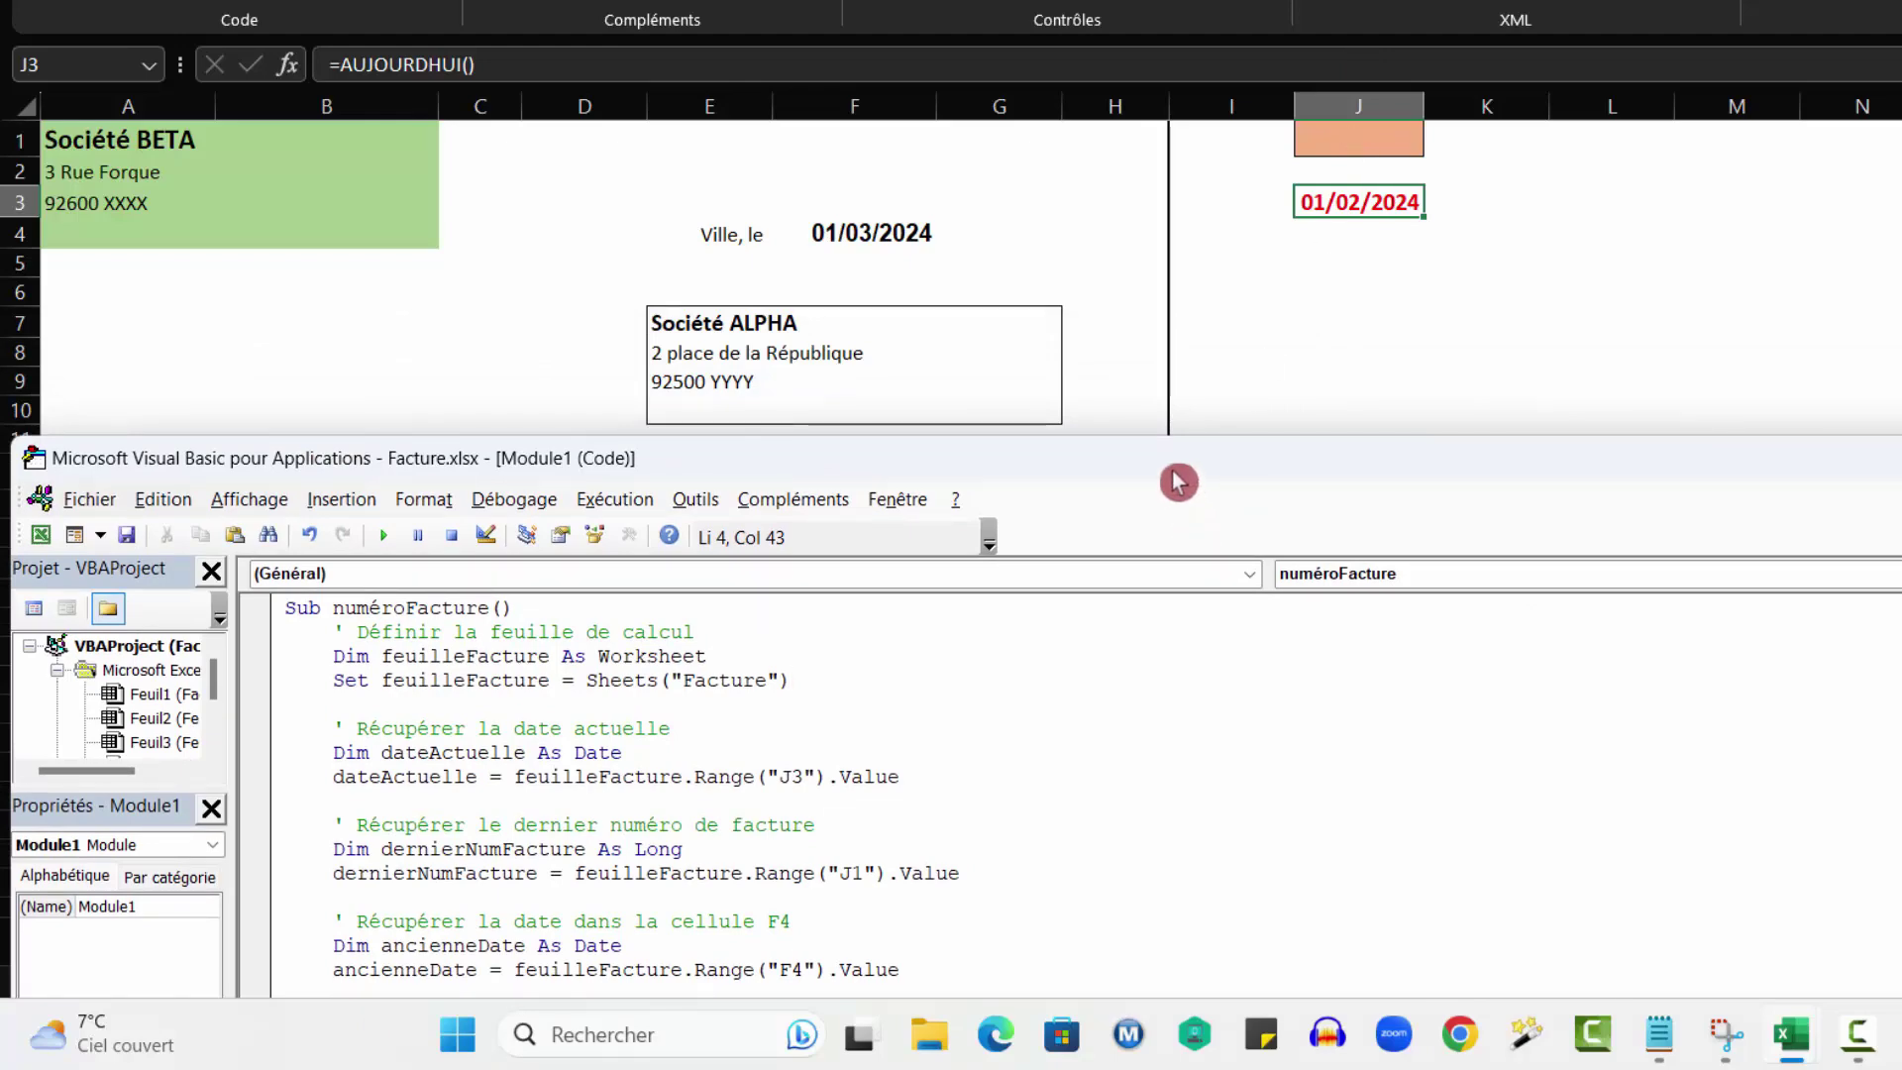
drag(1178, 482, 1284, 73)
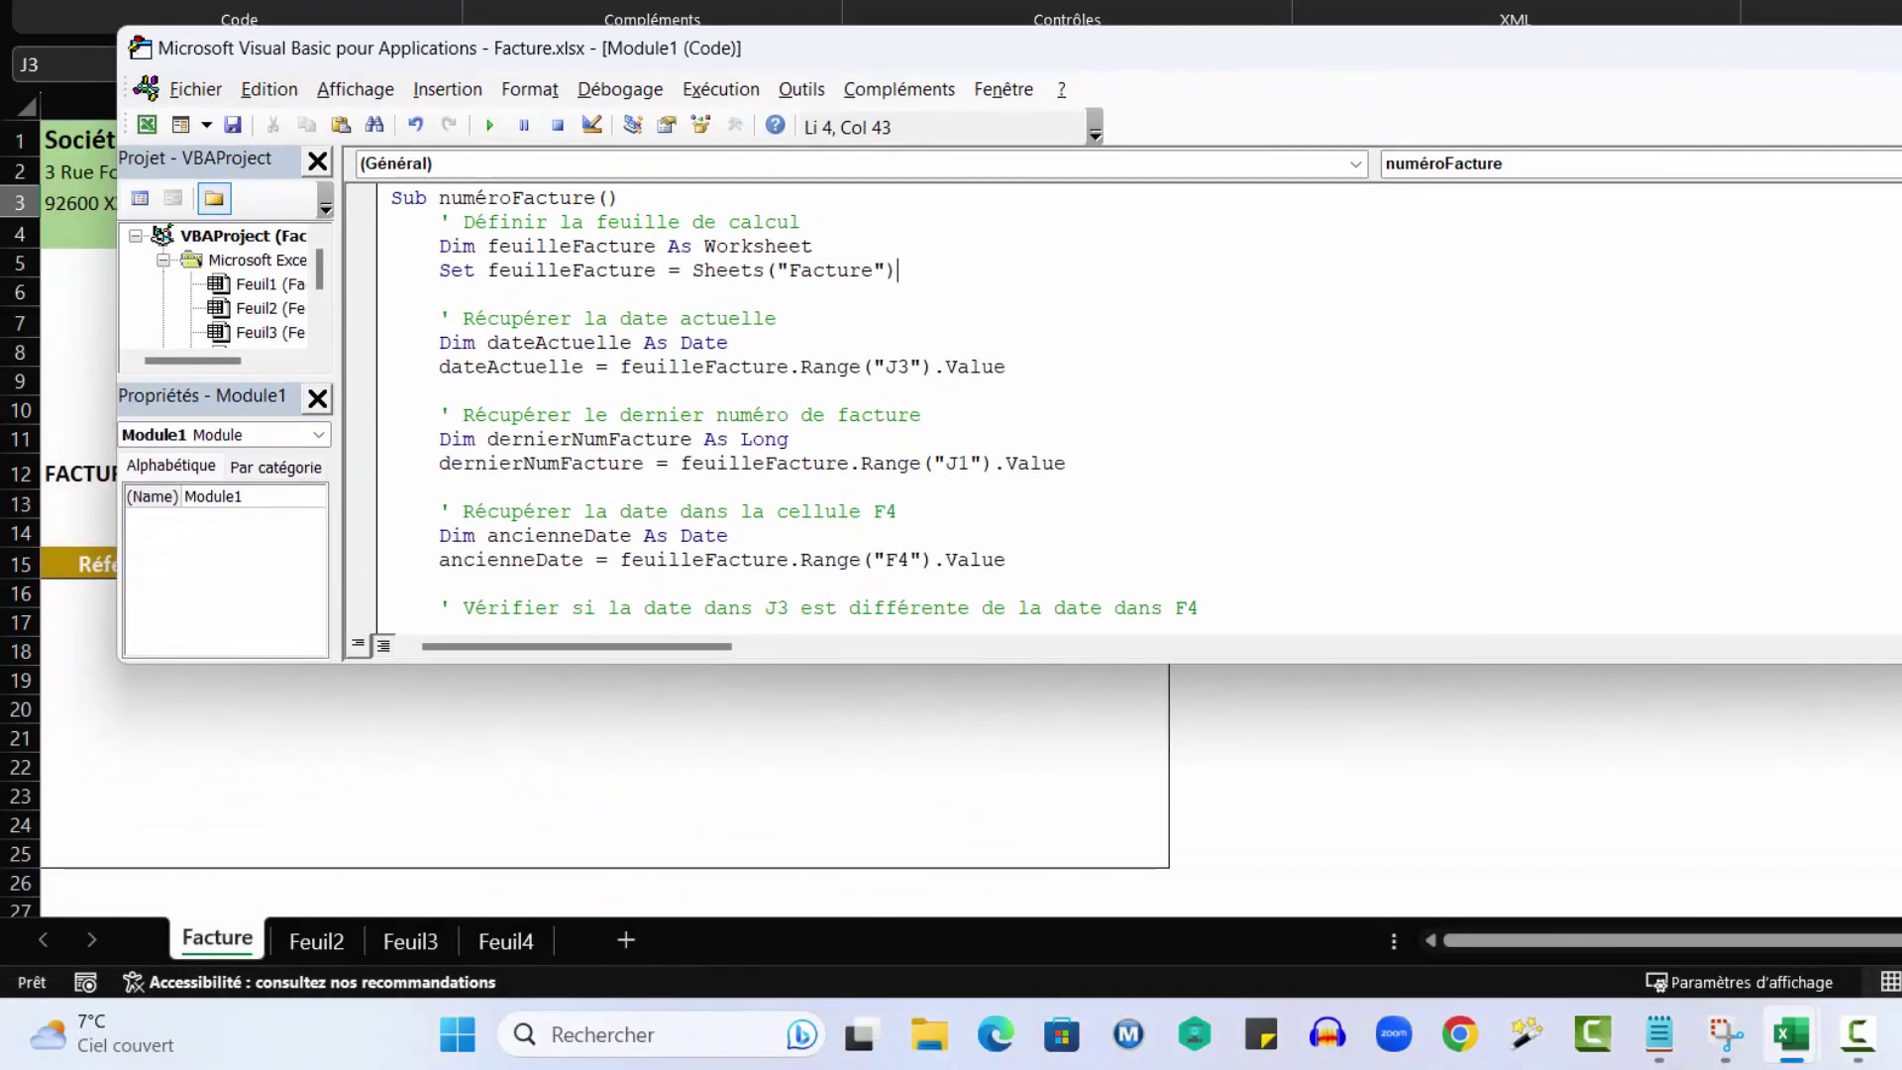
double_click(1283, 48)
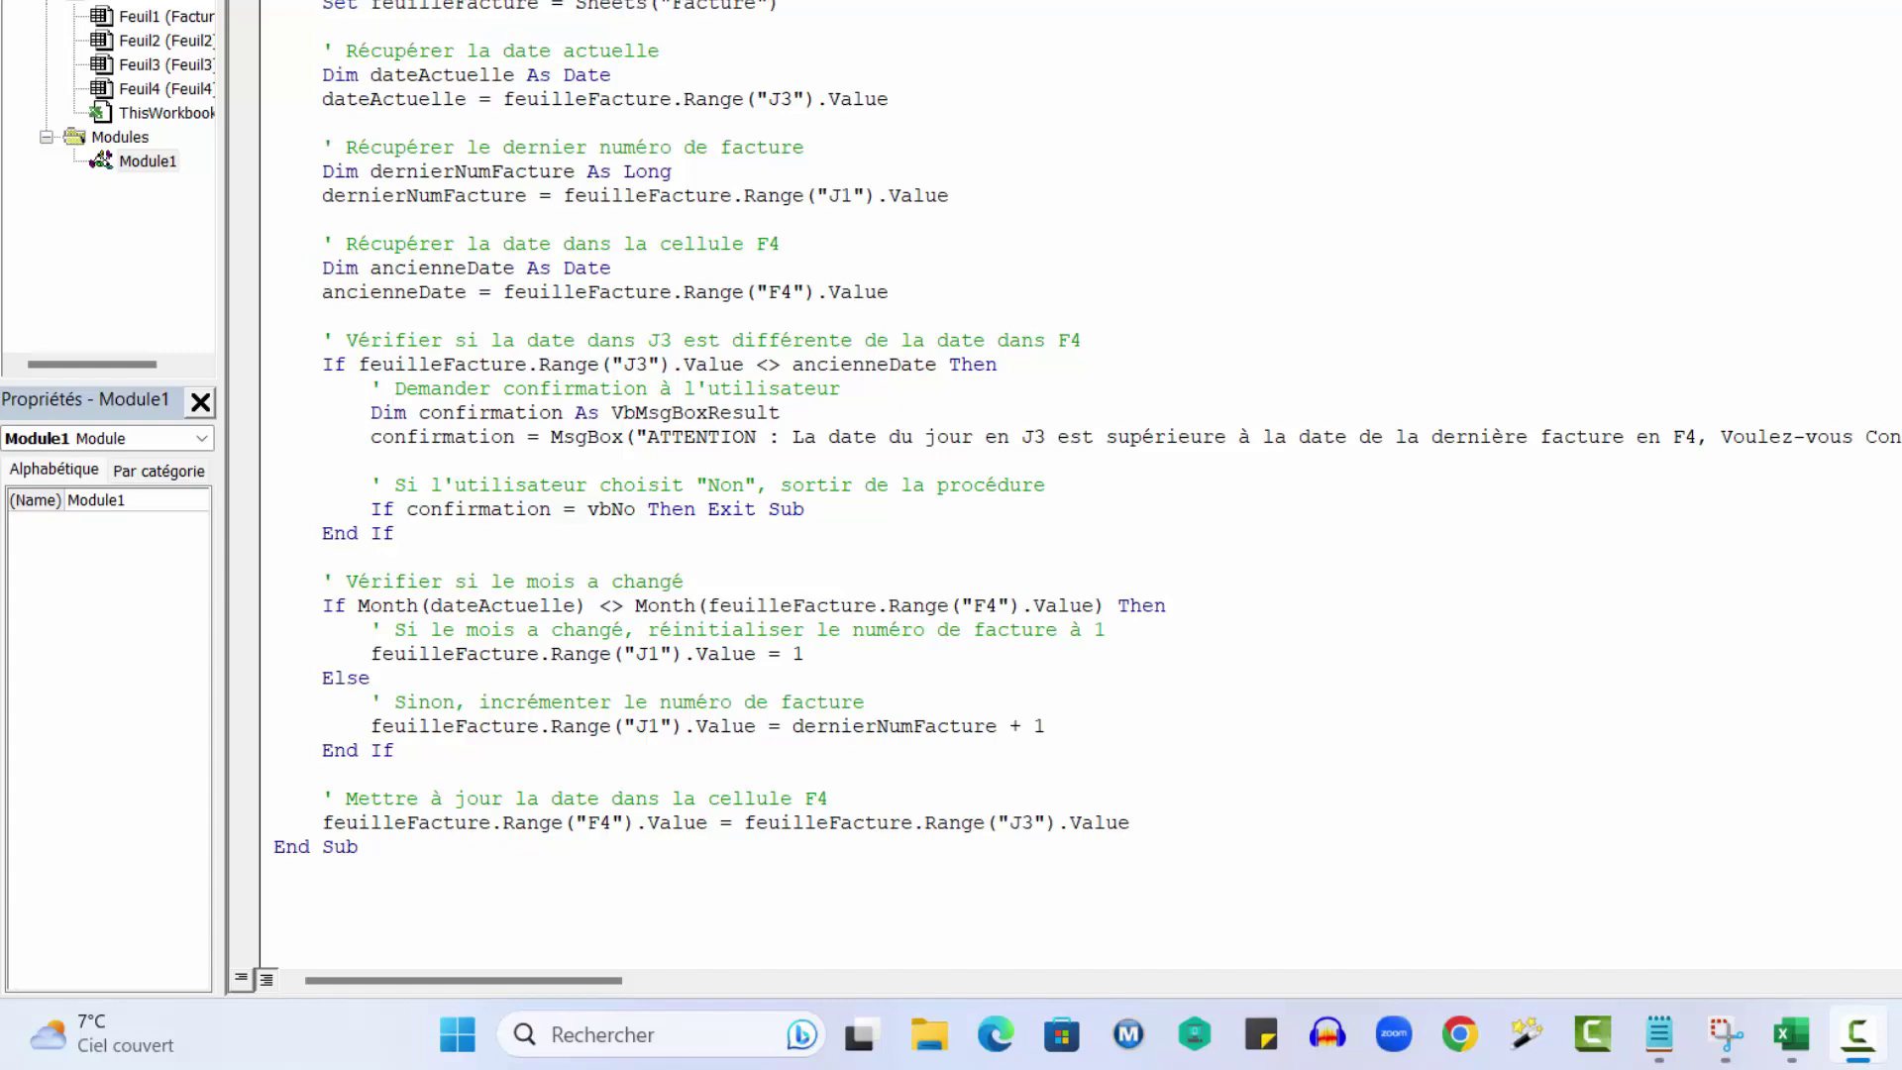
double_click(1129, 310)
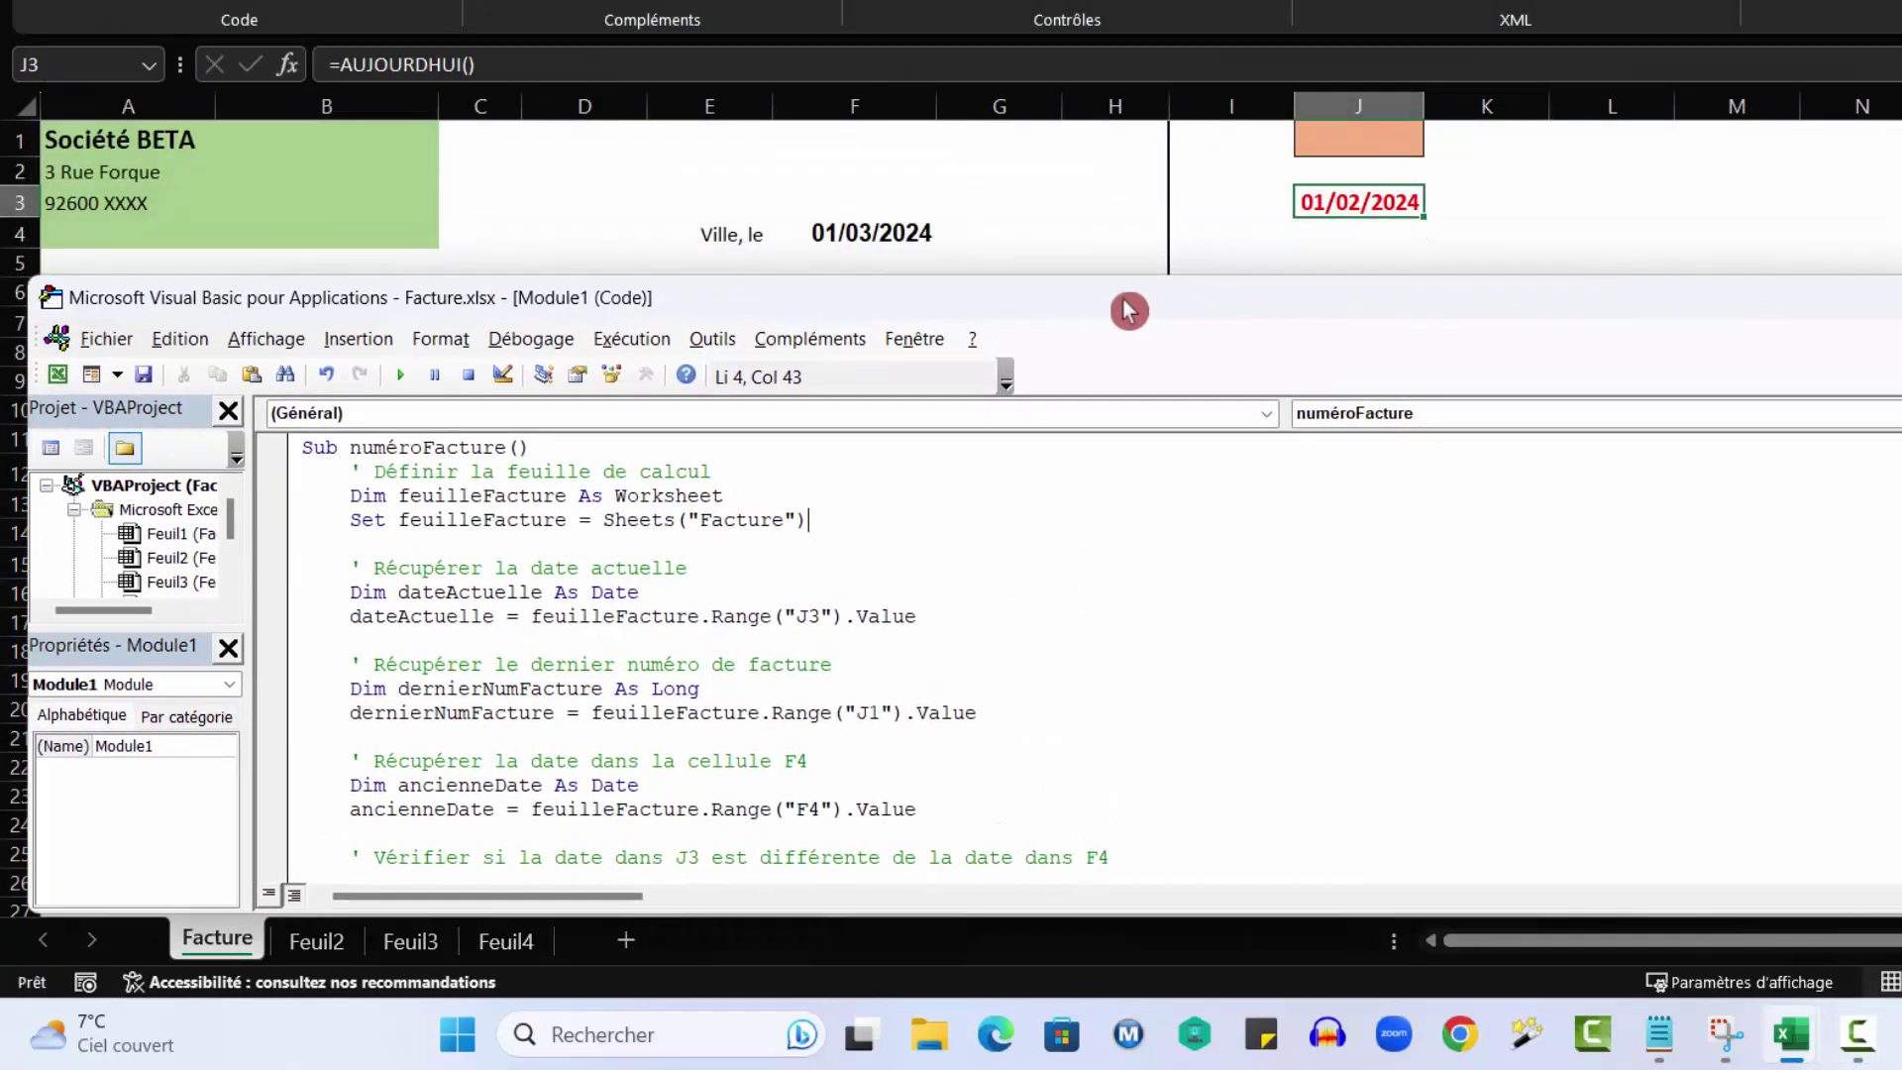
drag(1130, 310, 1099, 461)
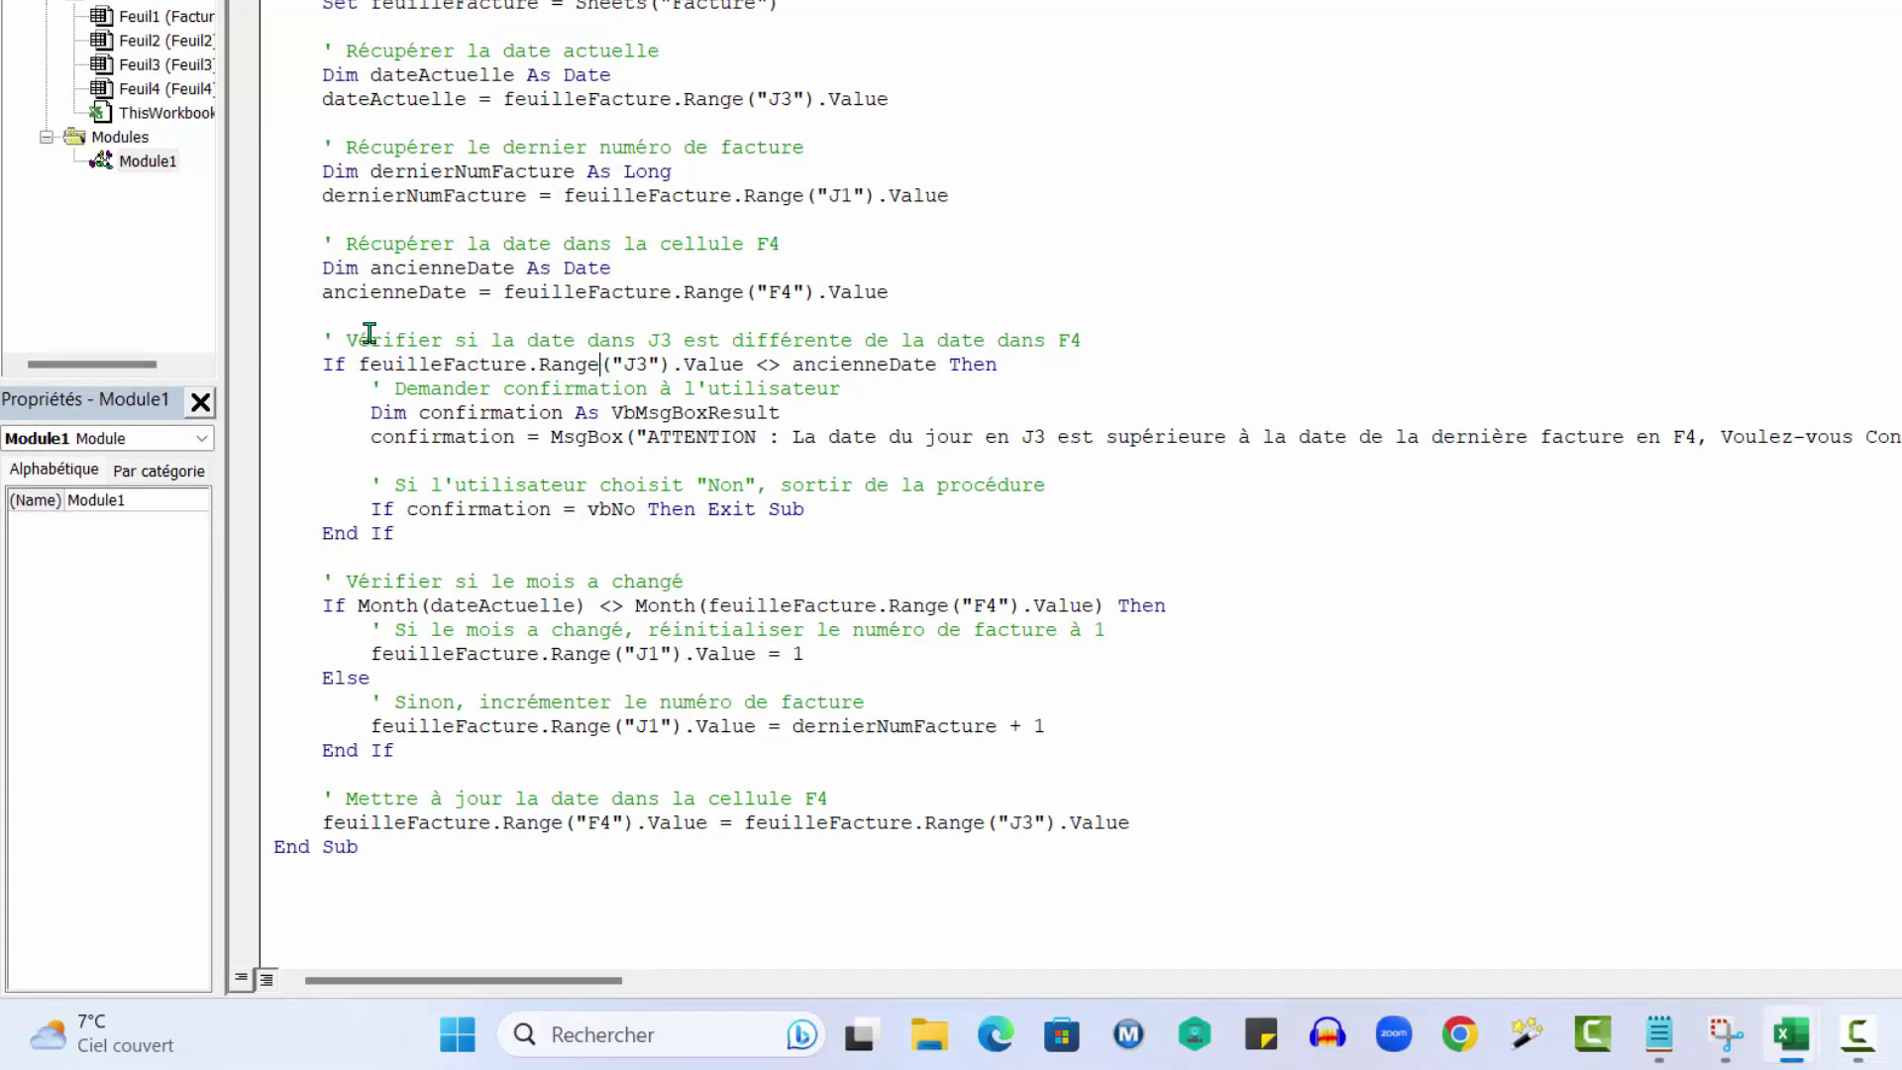
drag(334, 339, 779, 437)
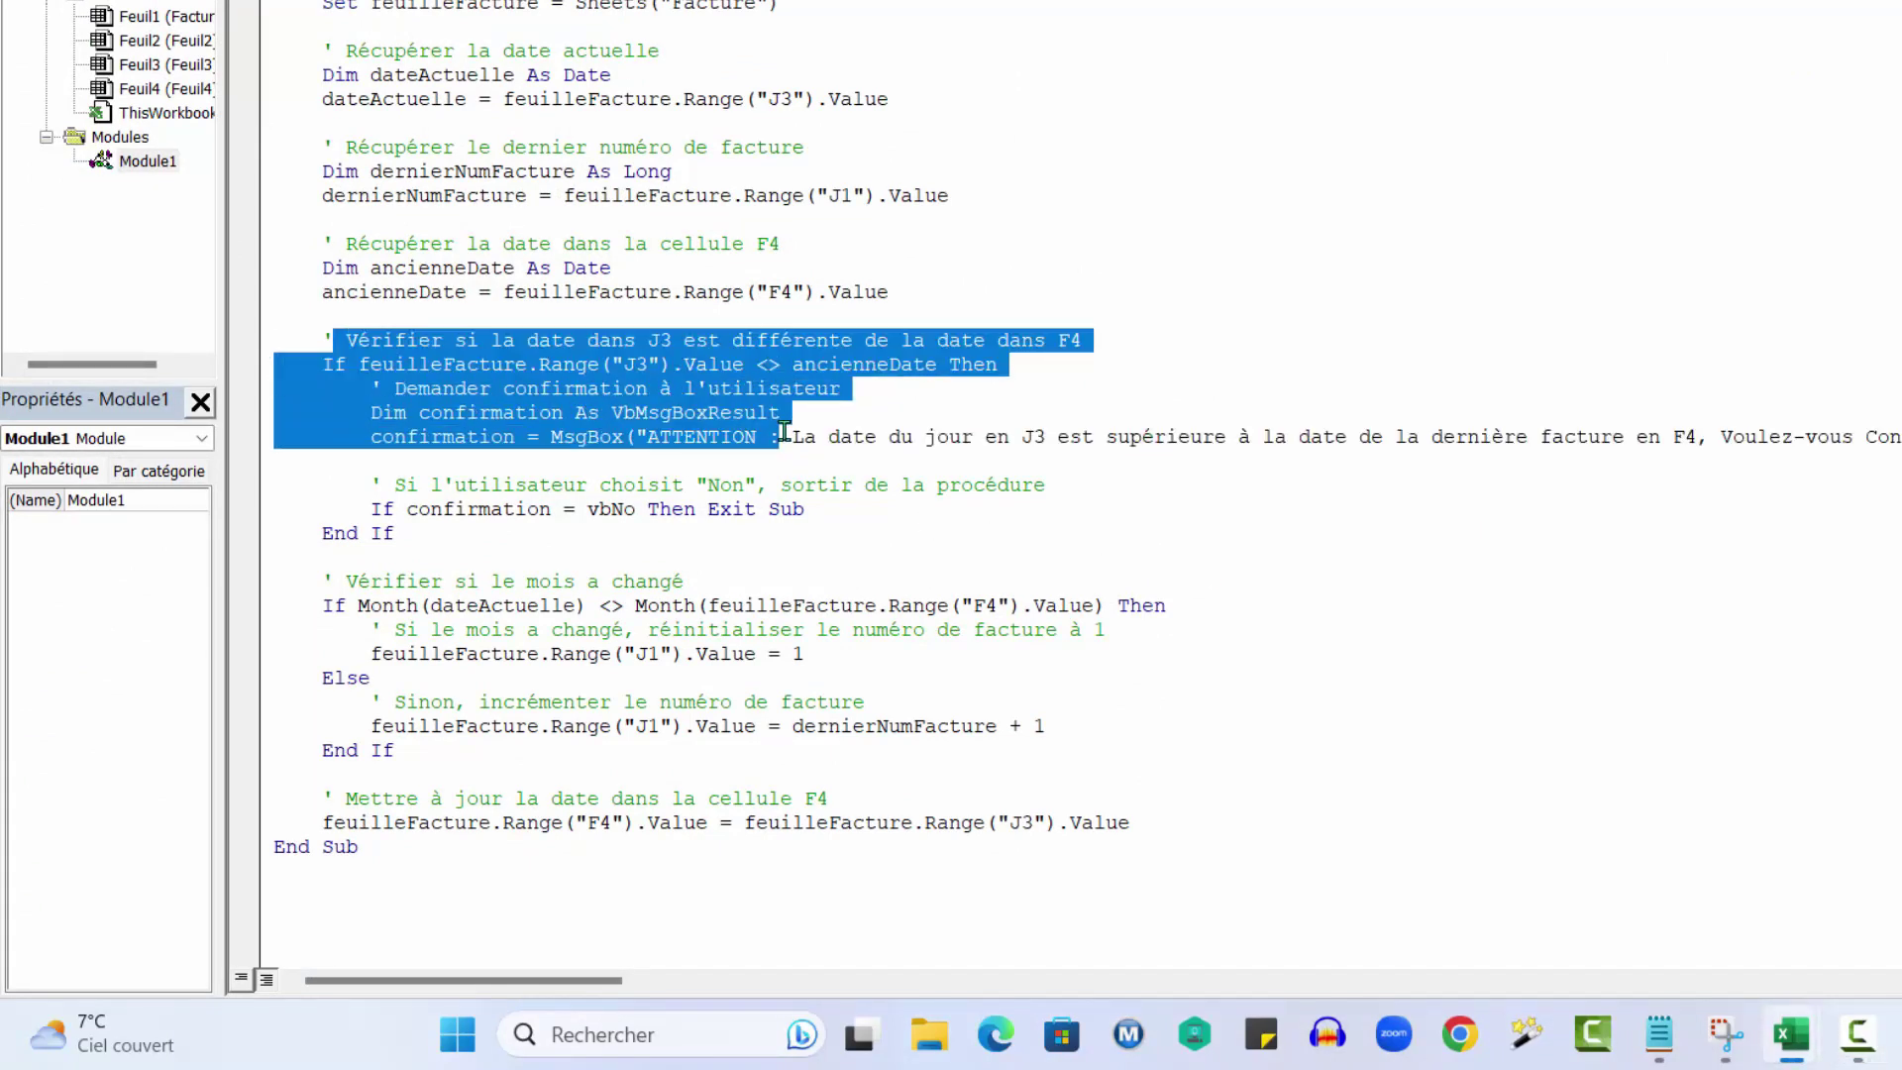
click(776, 392)
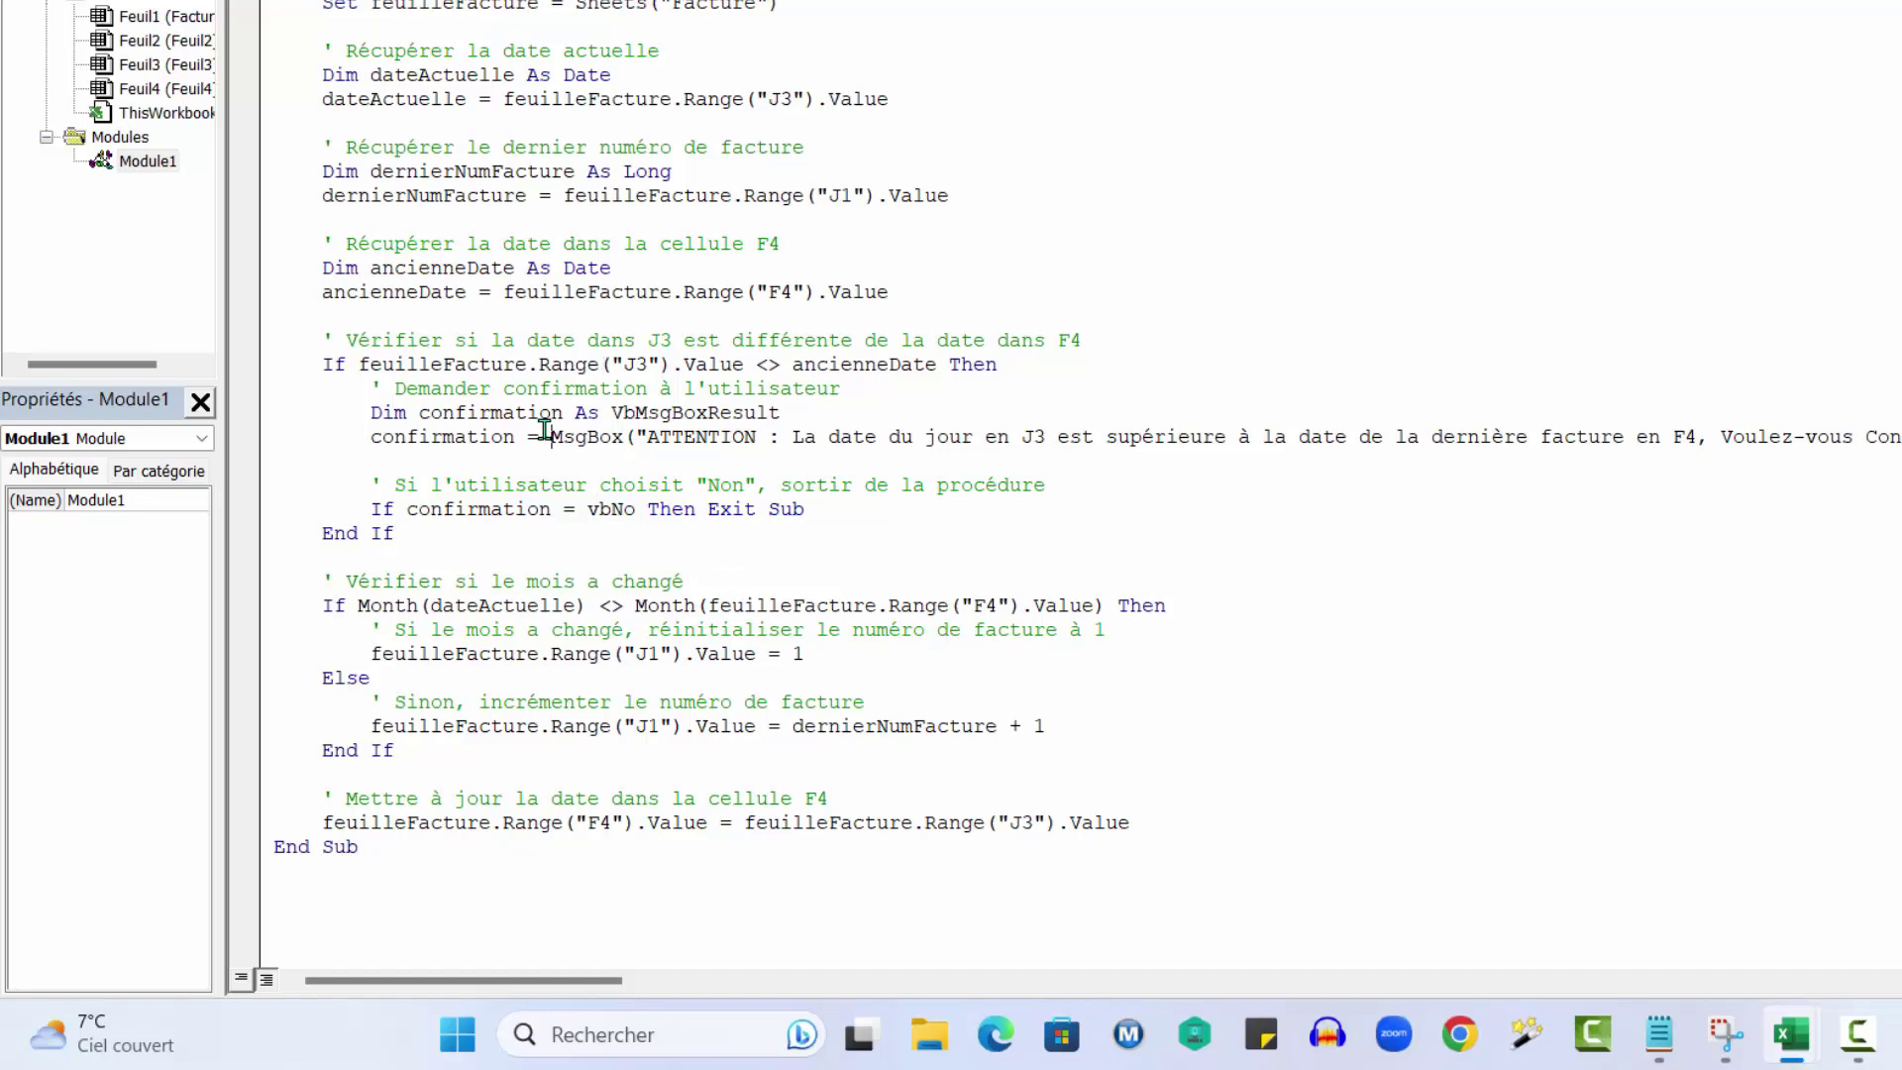
drag(546, 433, 583, 434)
drag(382, 485, 641, 525)
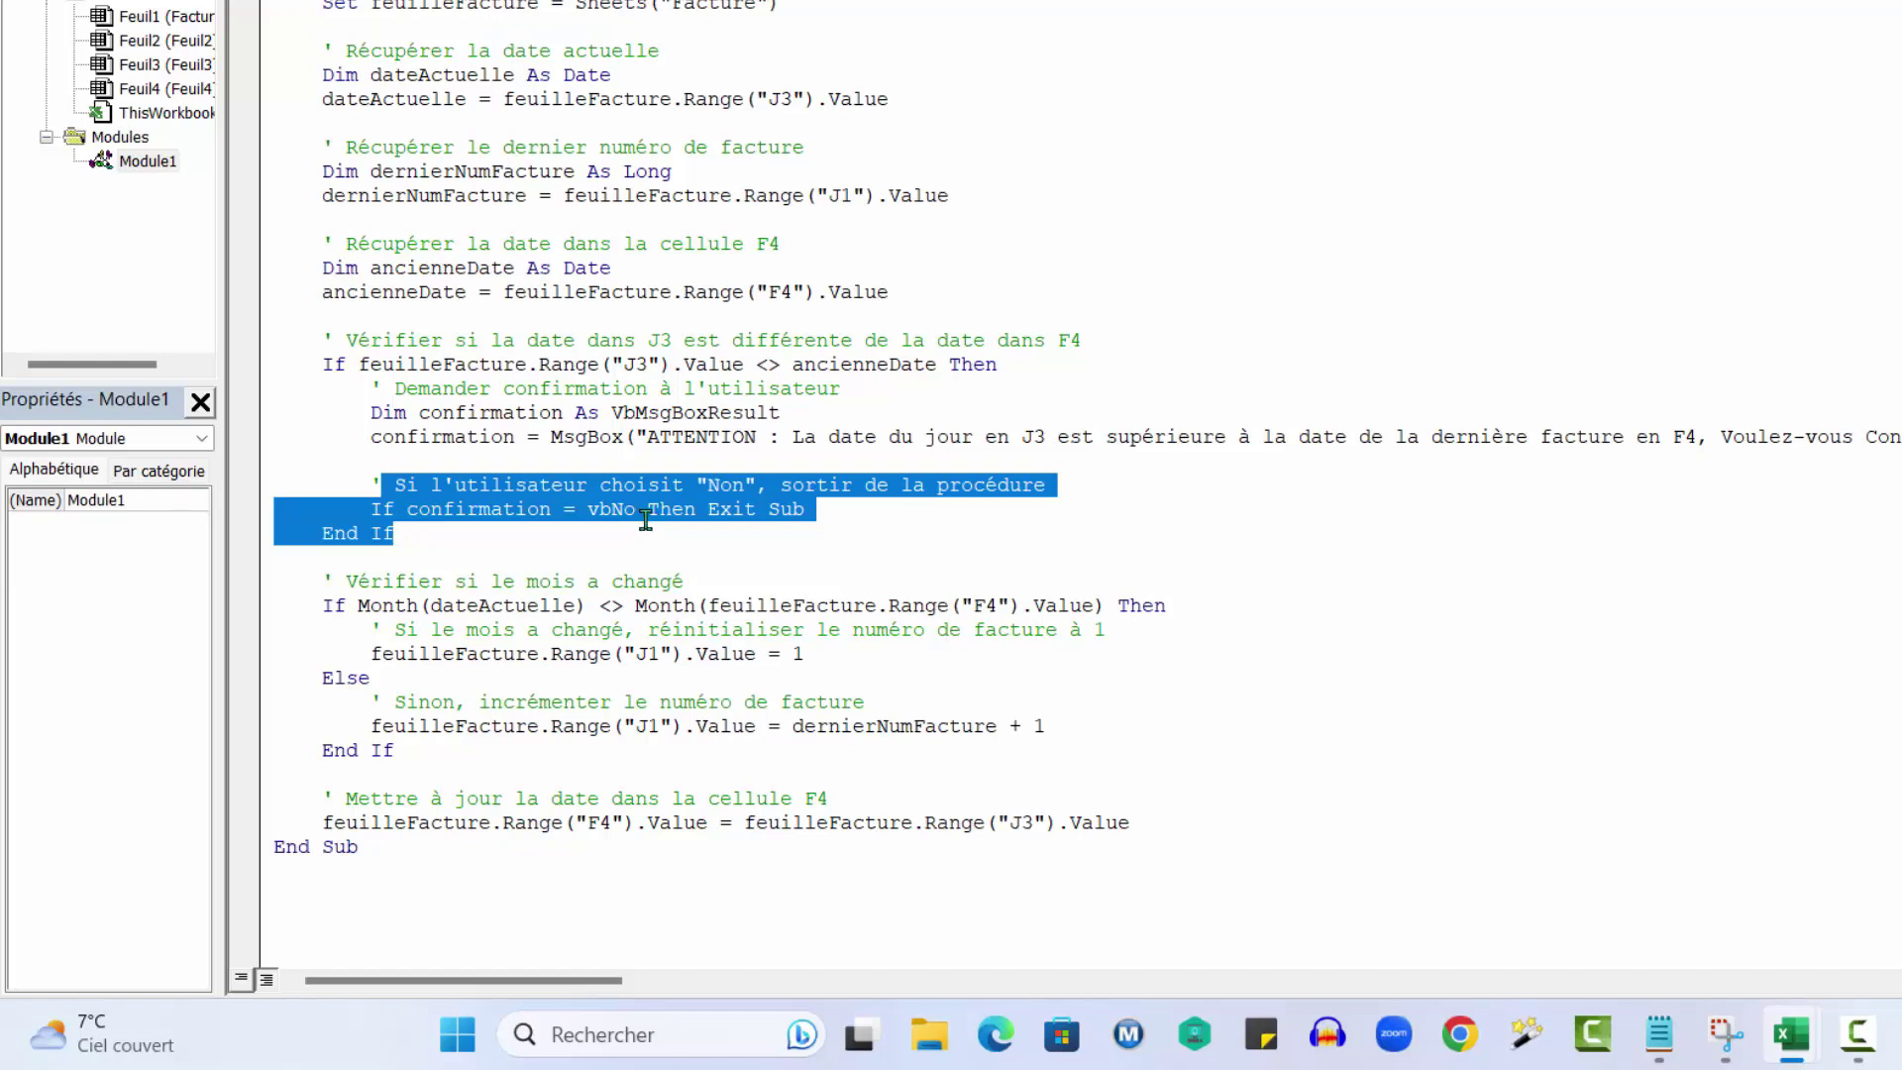
click(645, 519)
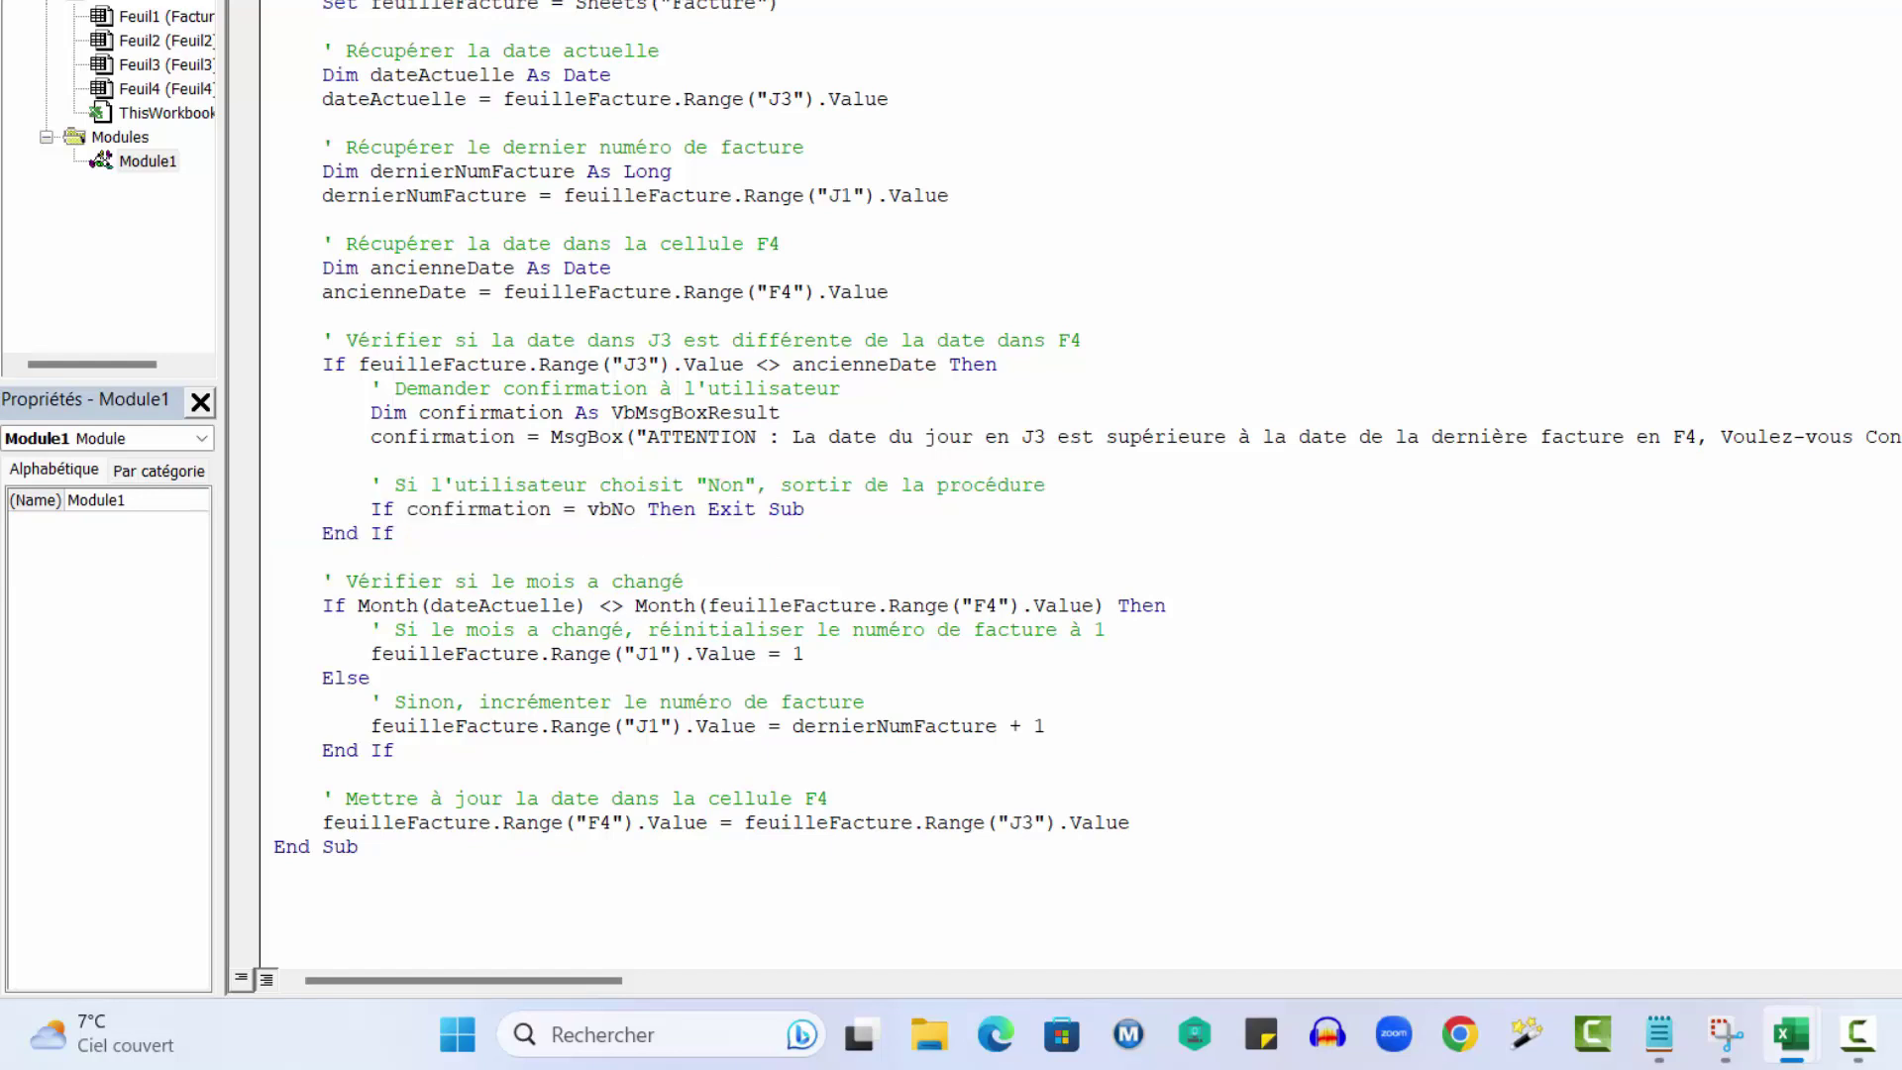
Review the month-check block of numéroFacture and shrink the VBA window to reveal the sheet.
mouse_move(334, 580)
mouse_down()
mouse_move(359, 644)
mouse_move(891, 689)
mouse_up()
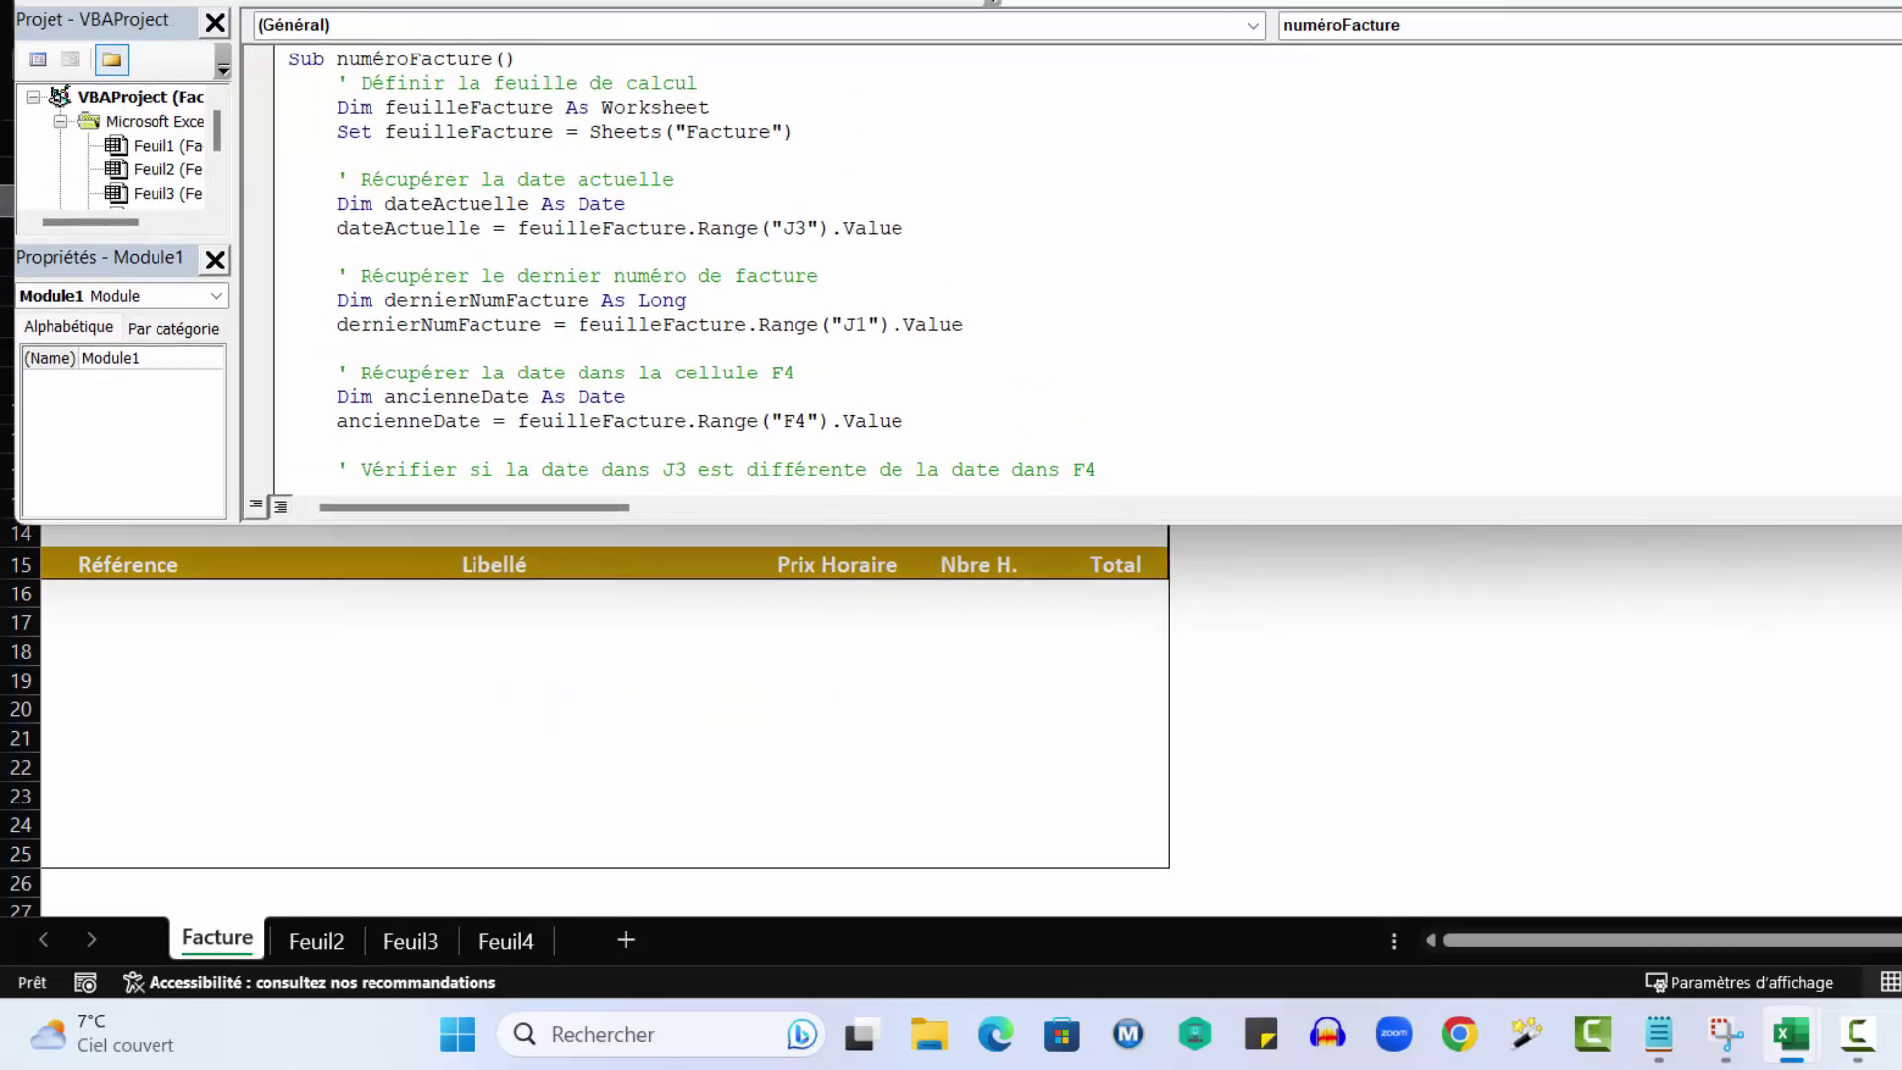
drag(1128, 15, 1129, 483)
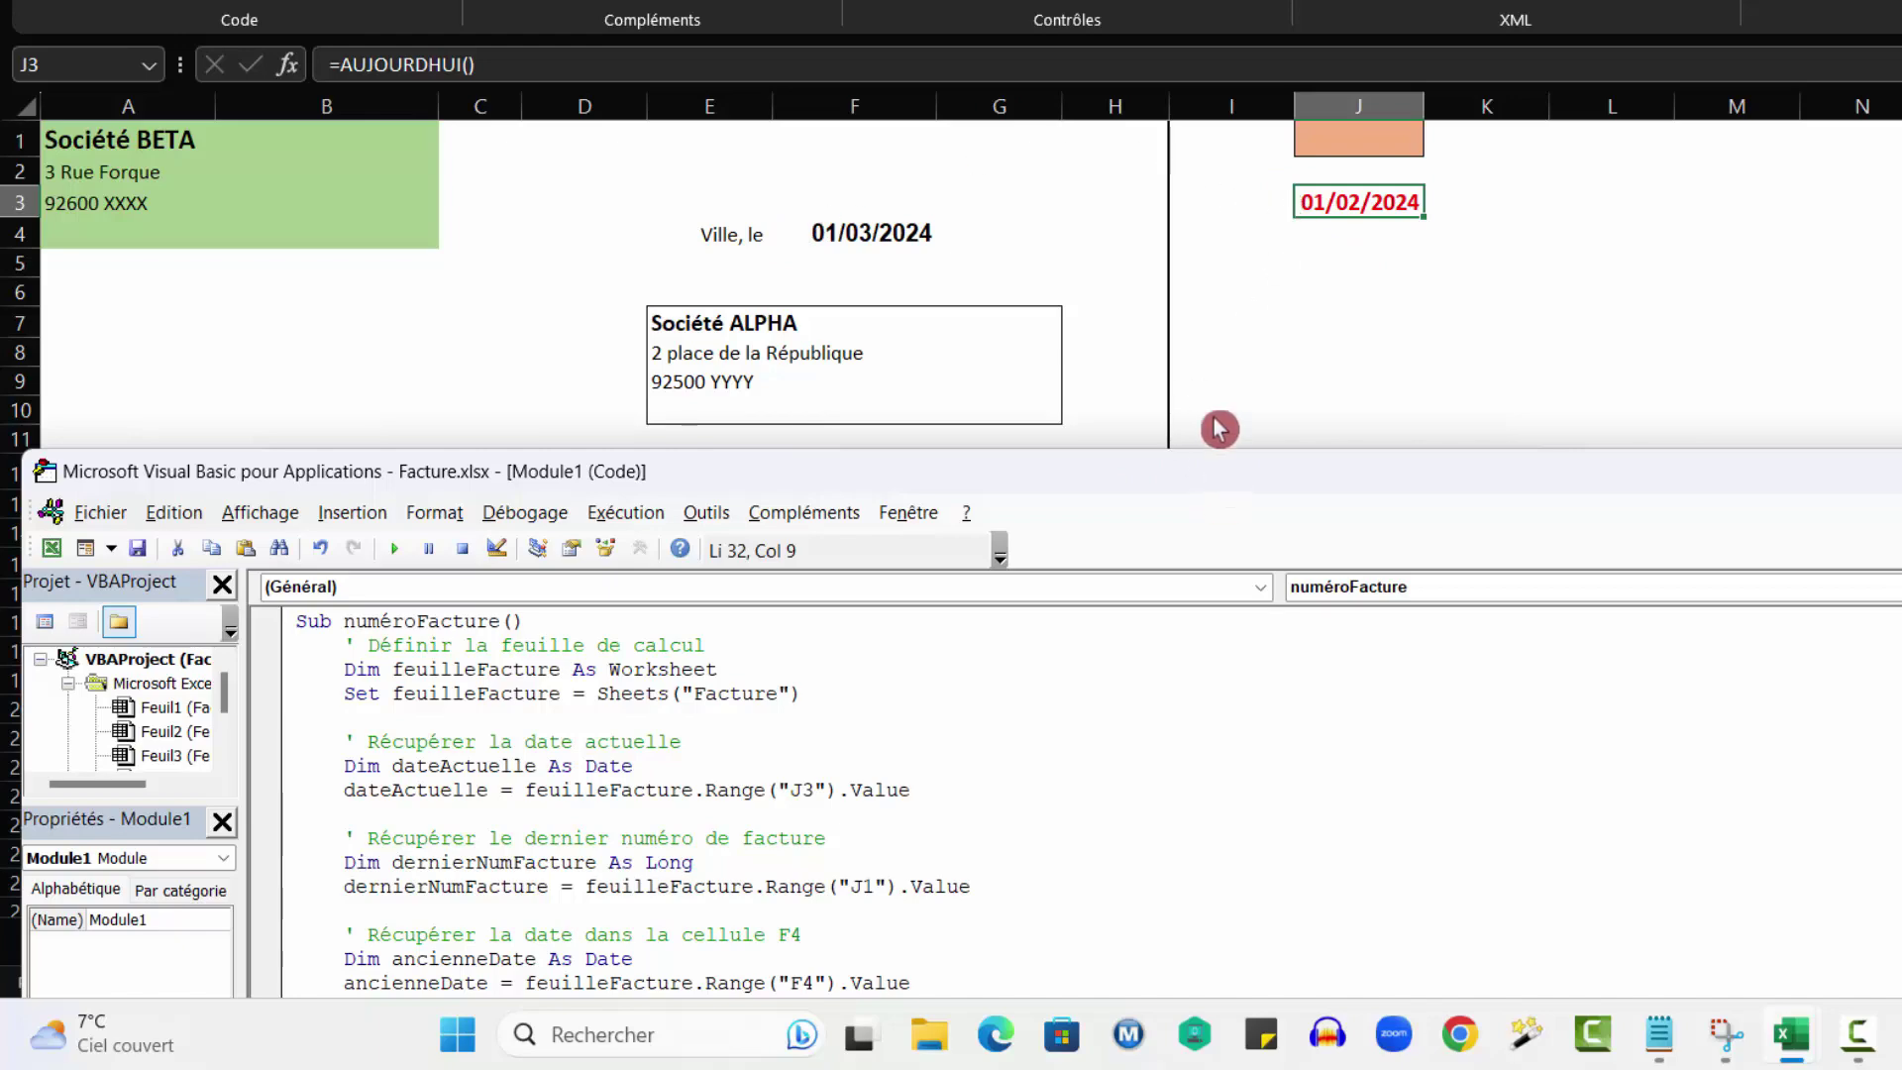
drag(1219, 472, 1207, 229)
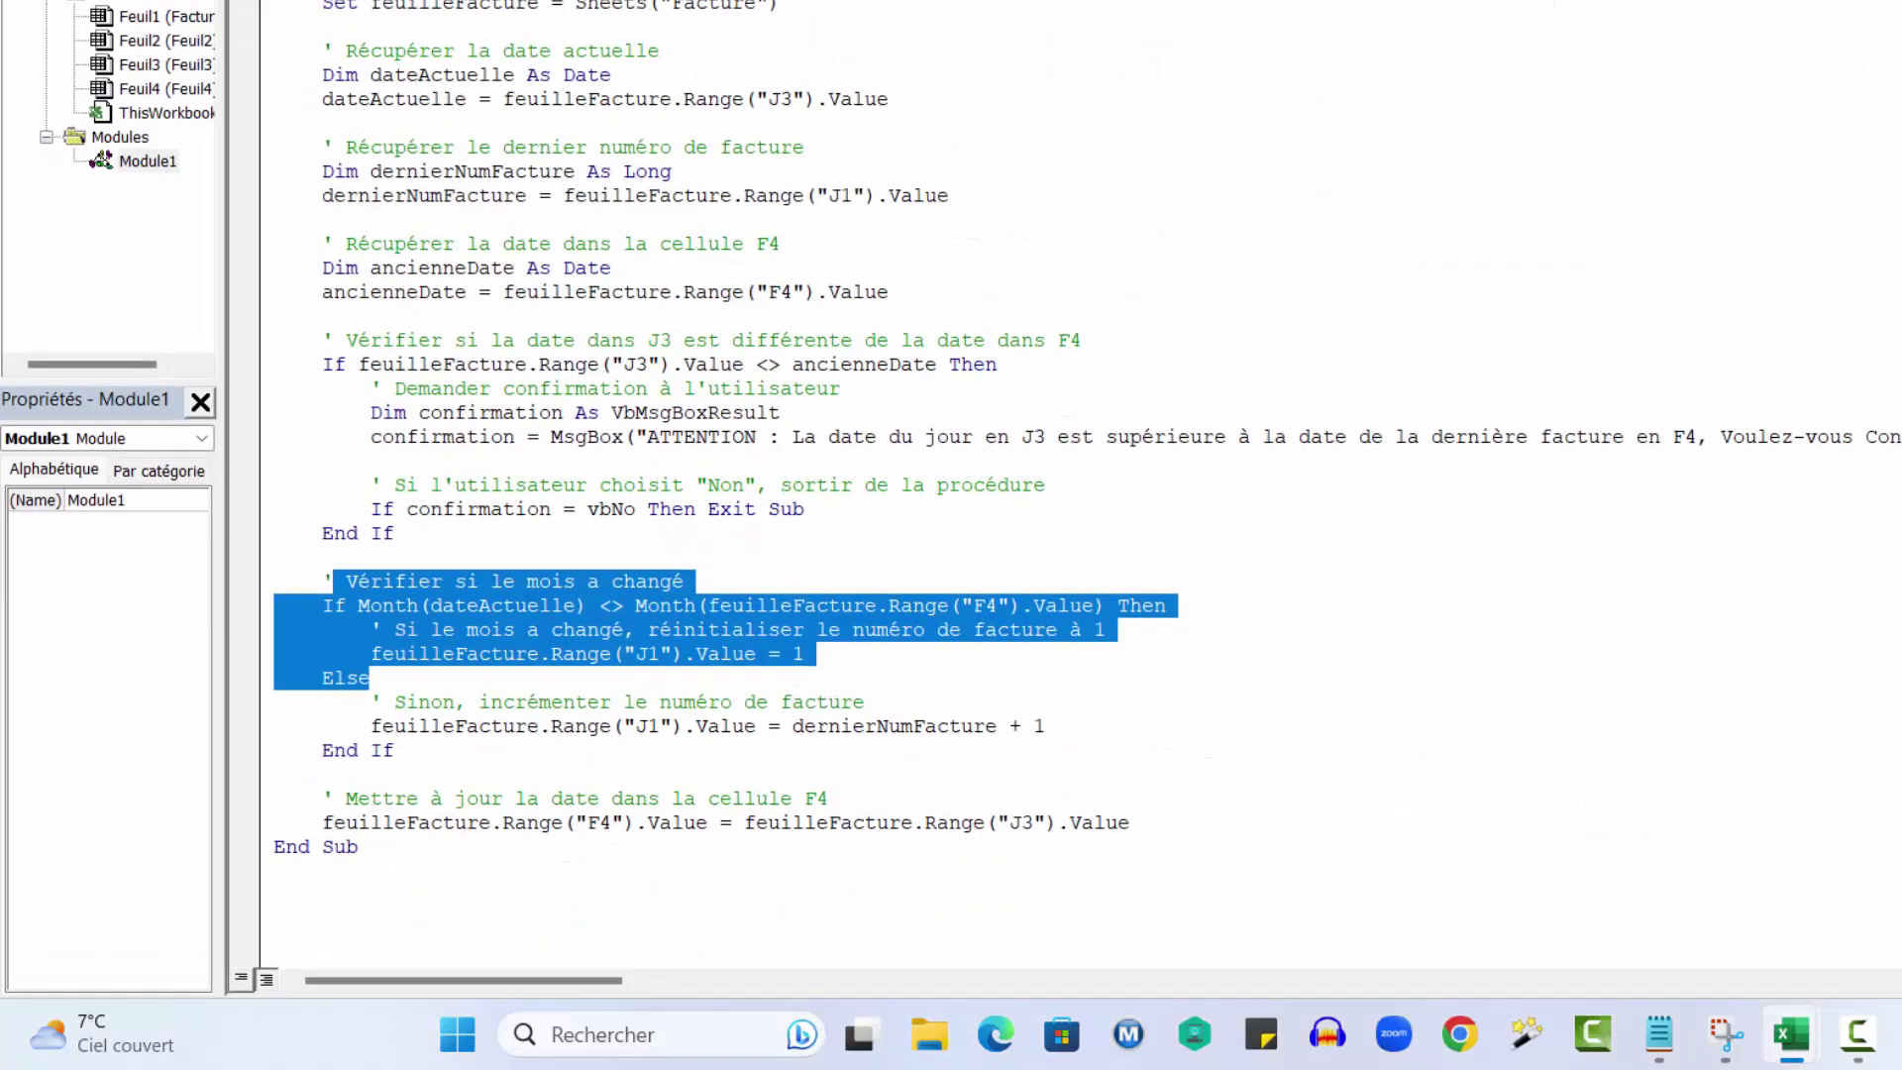
click(723, 641)
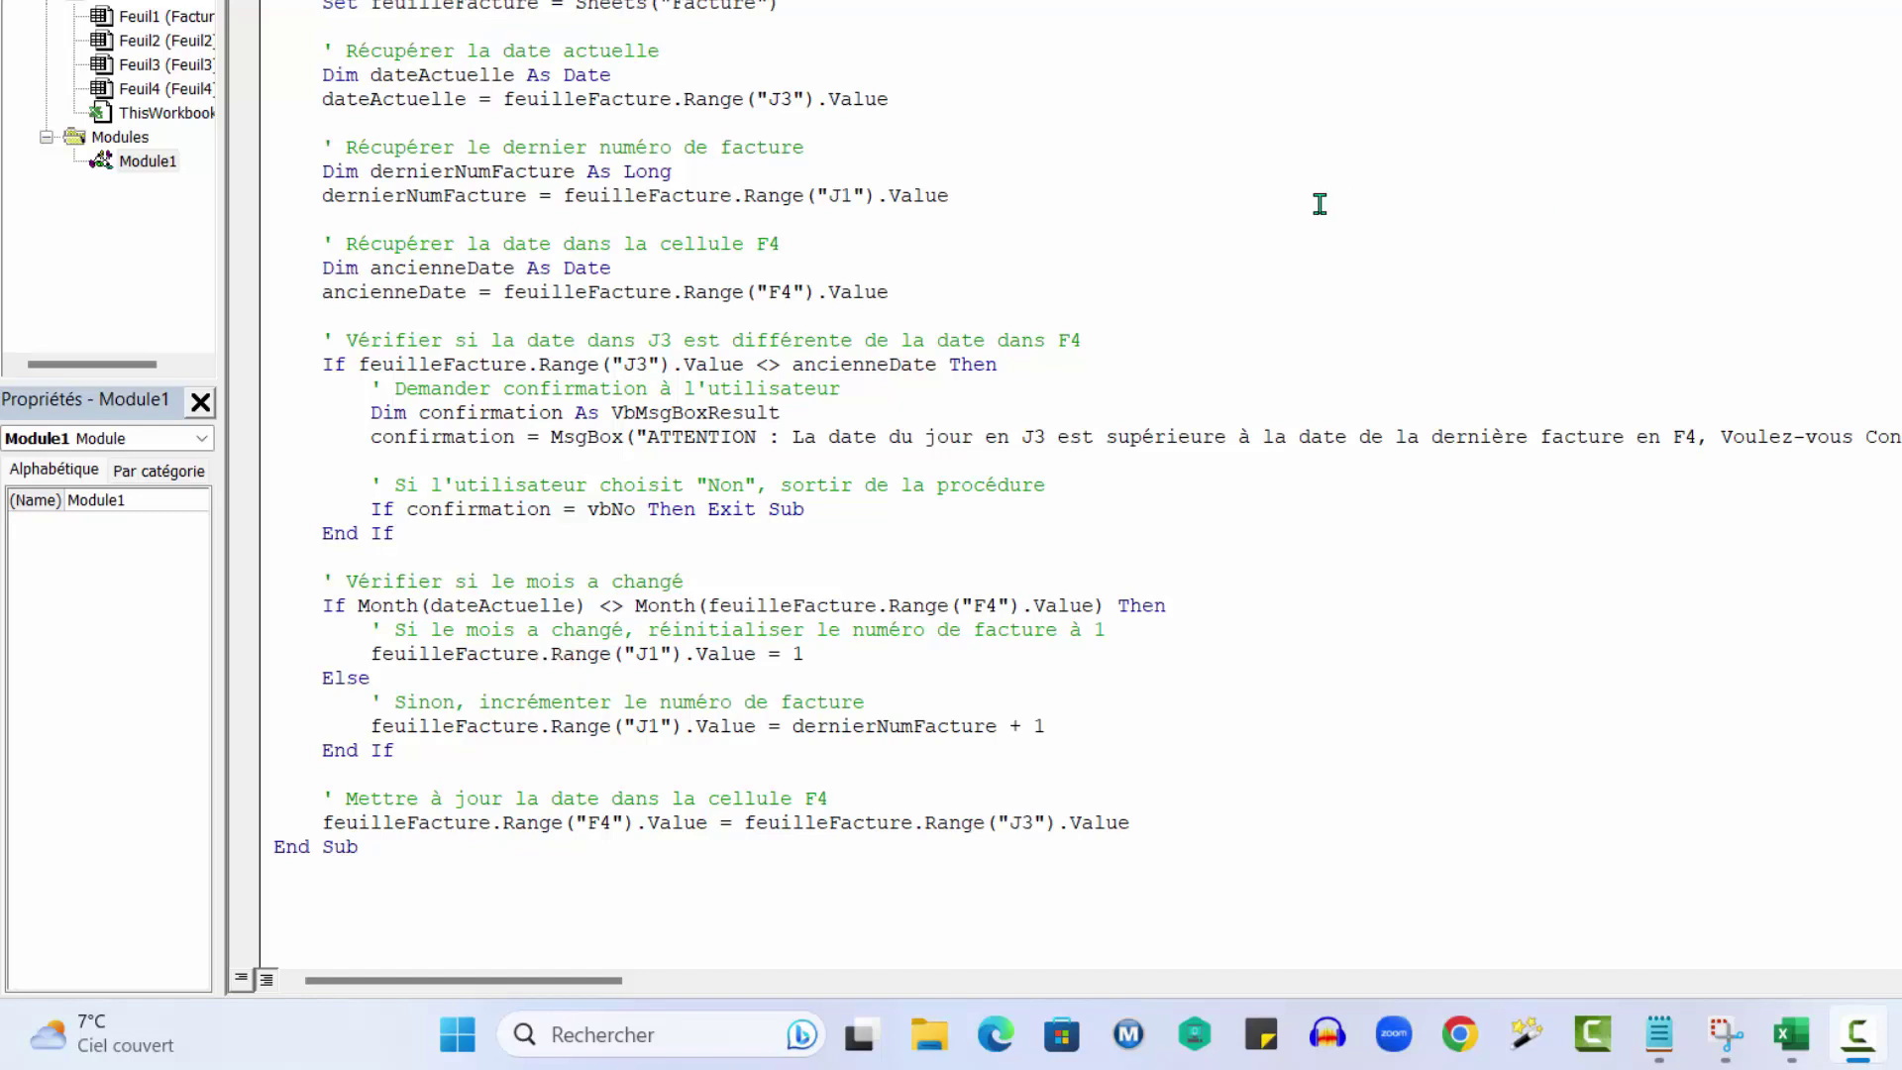
click(454, 268)
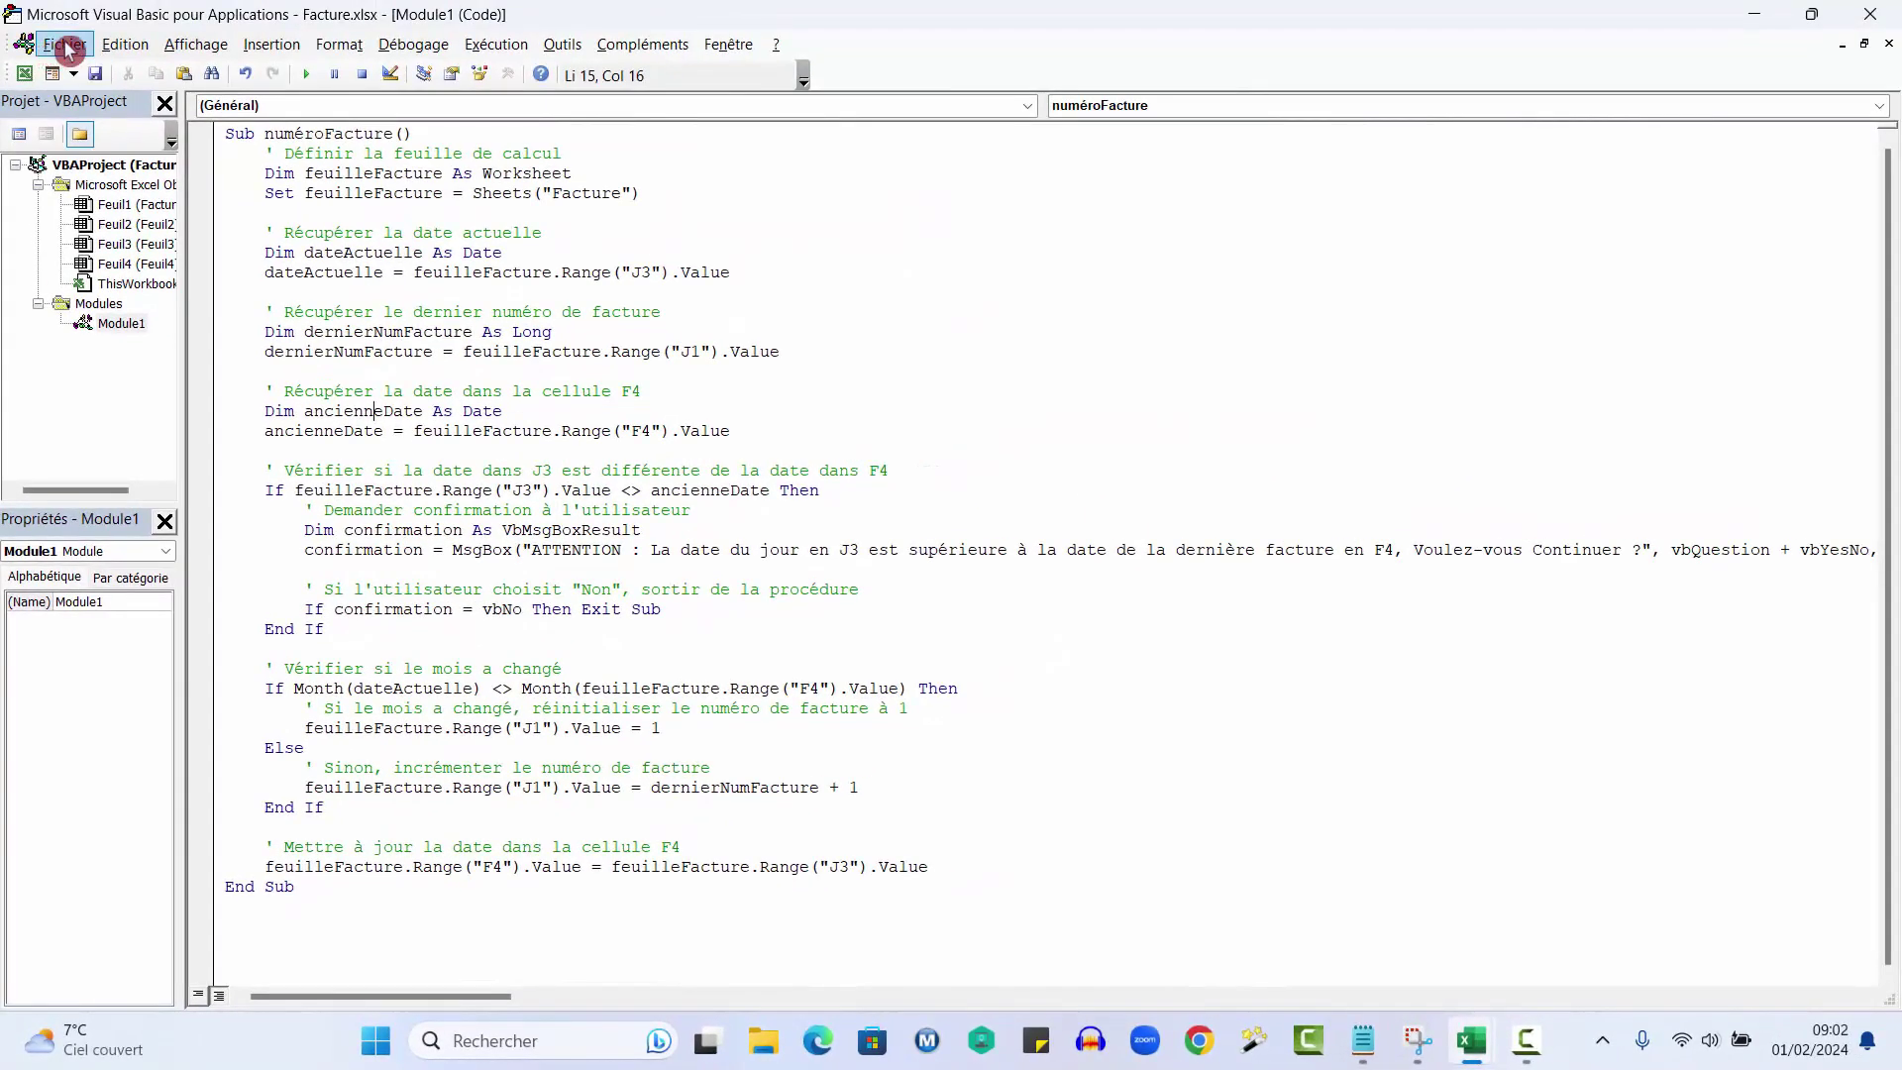
Close the VBA editor and save the workbook on the Desktop as macro-enabled Facture.xlsm.
click(1874, 18)
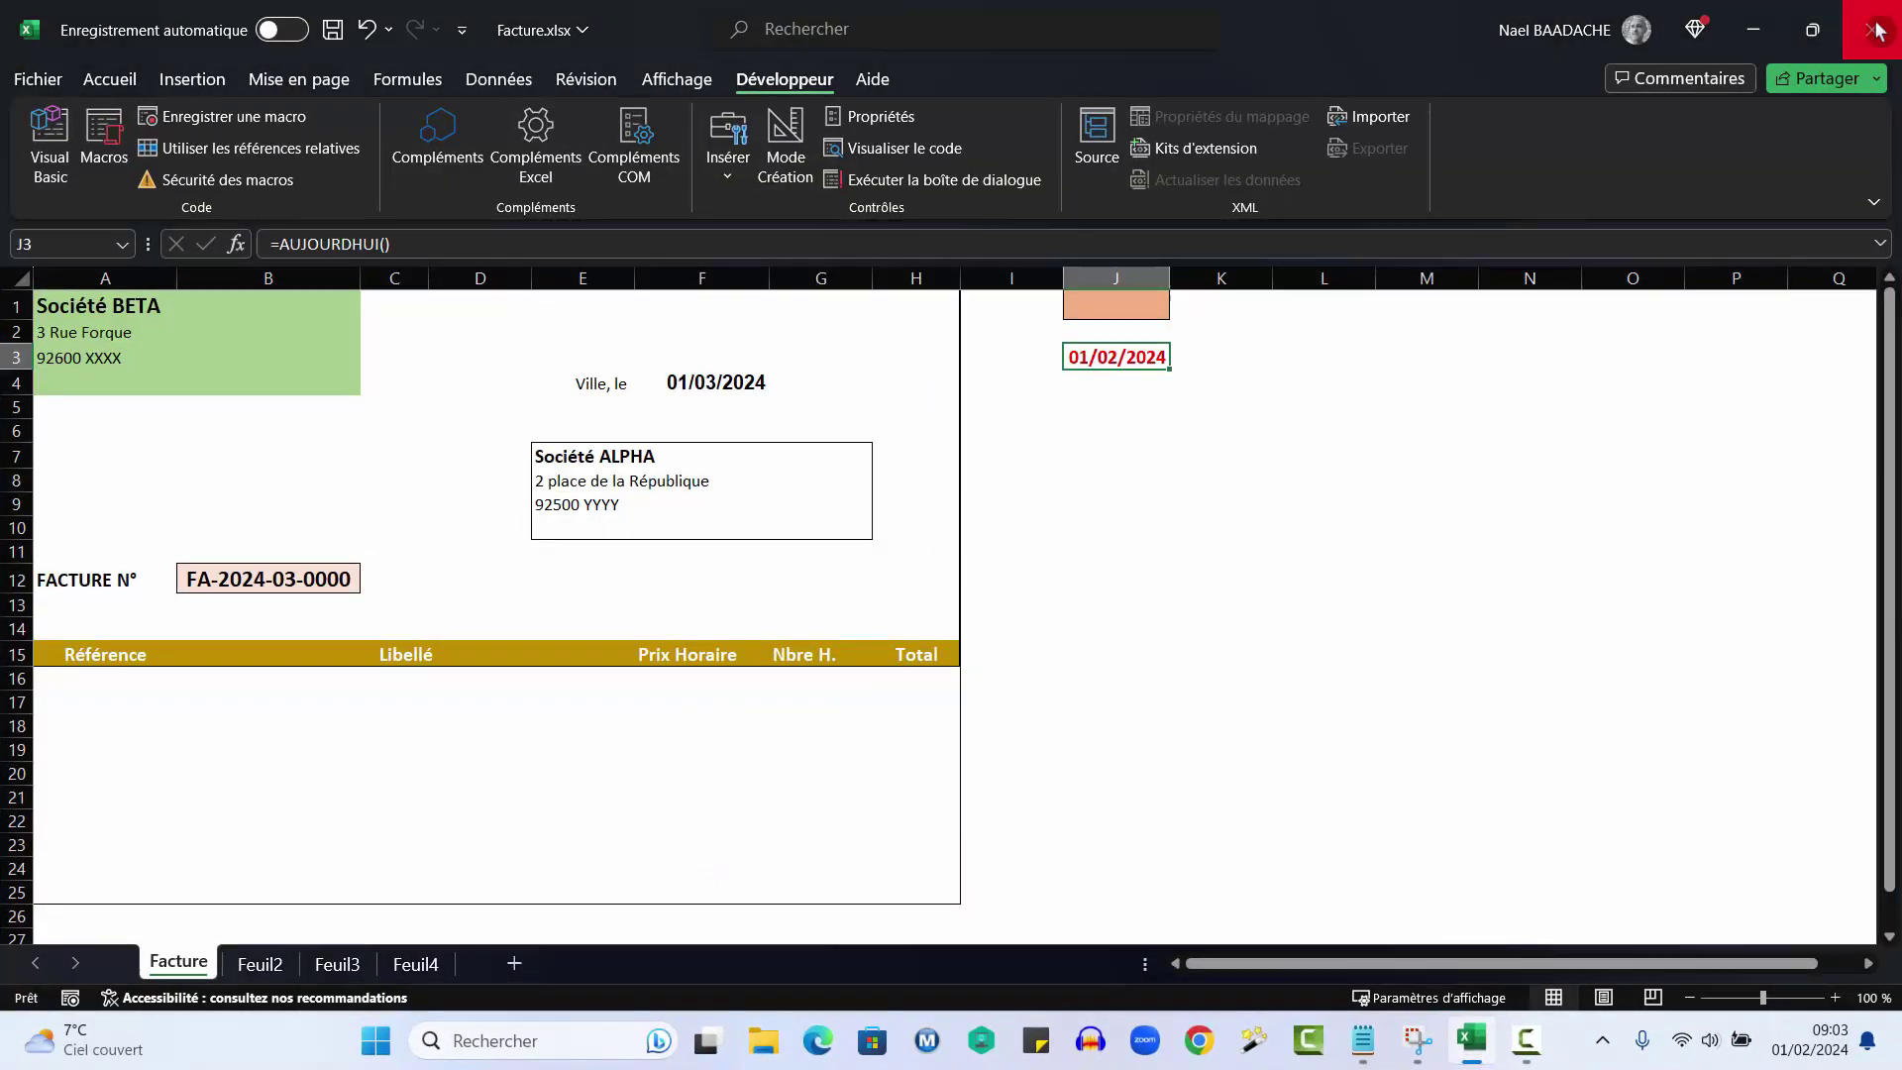
click(341, 430)
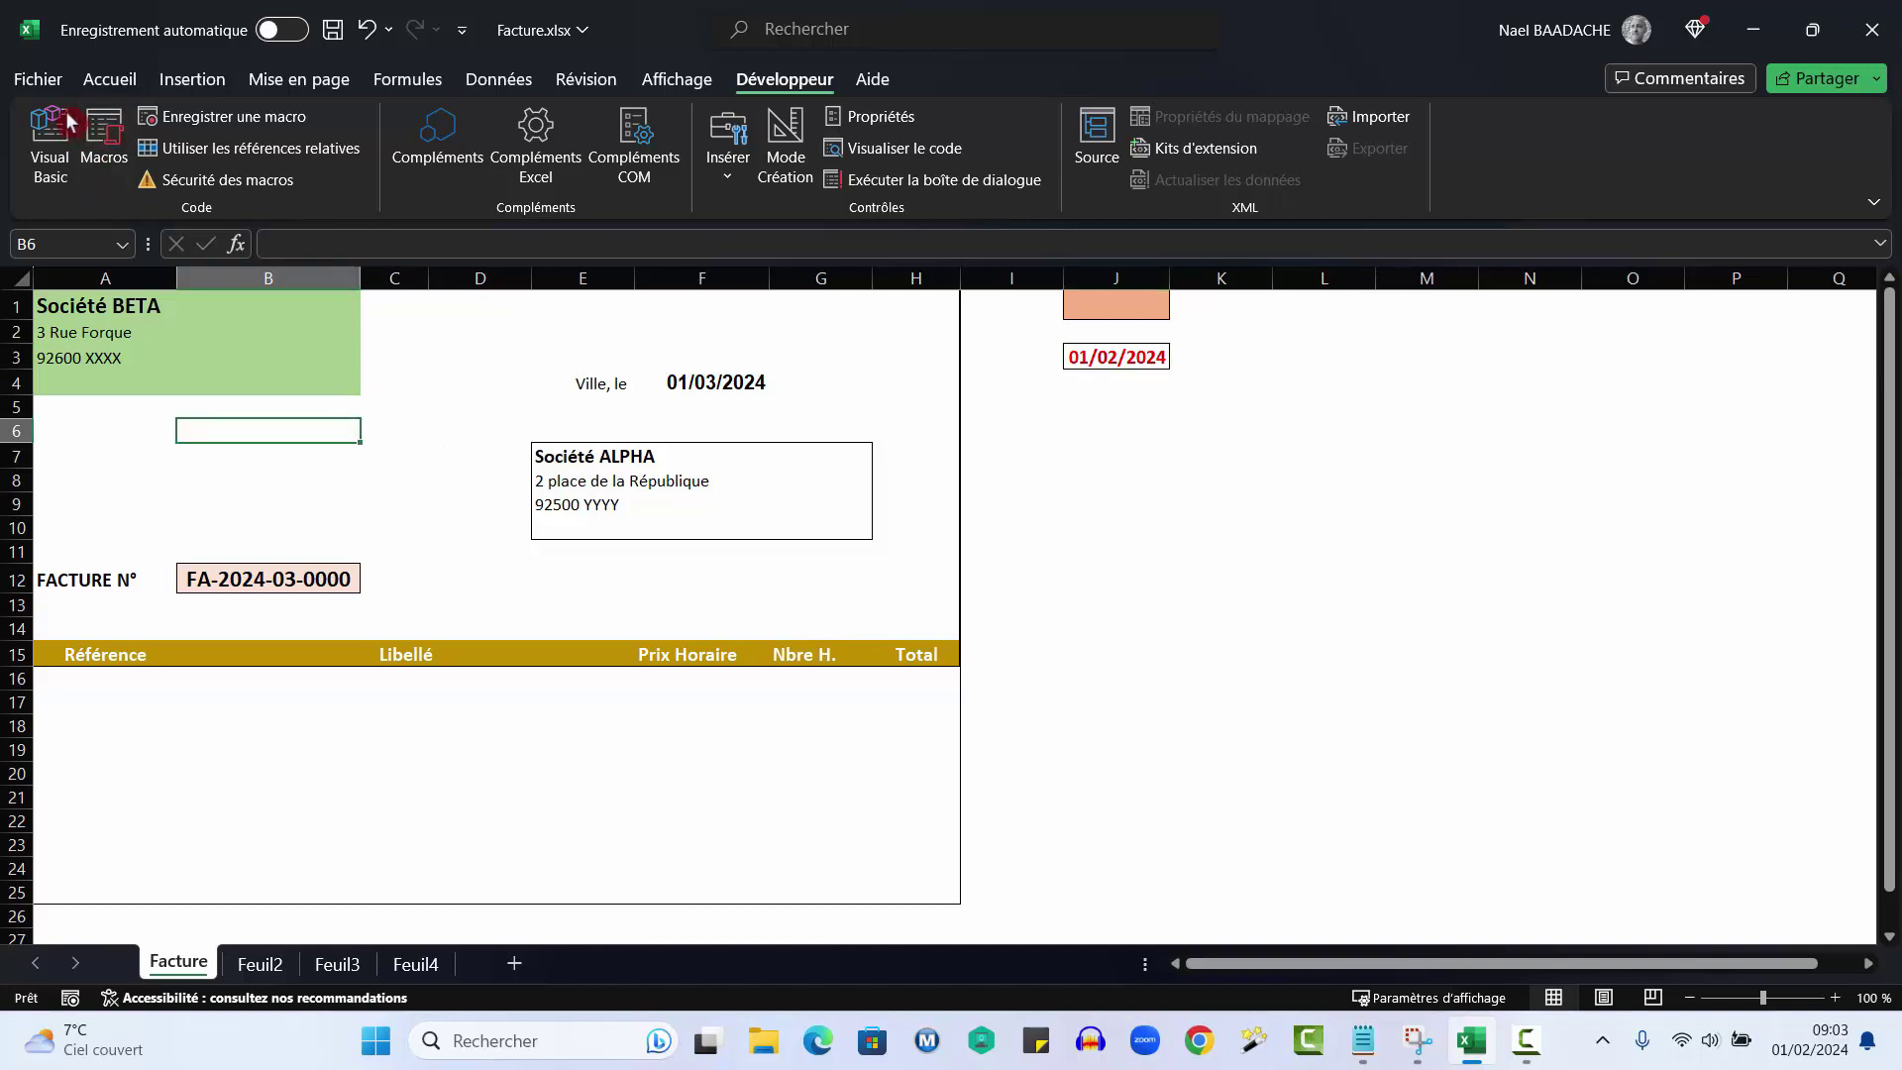
click(38, 79)
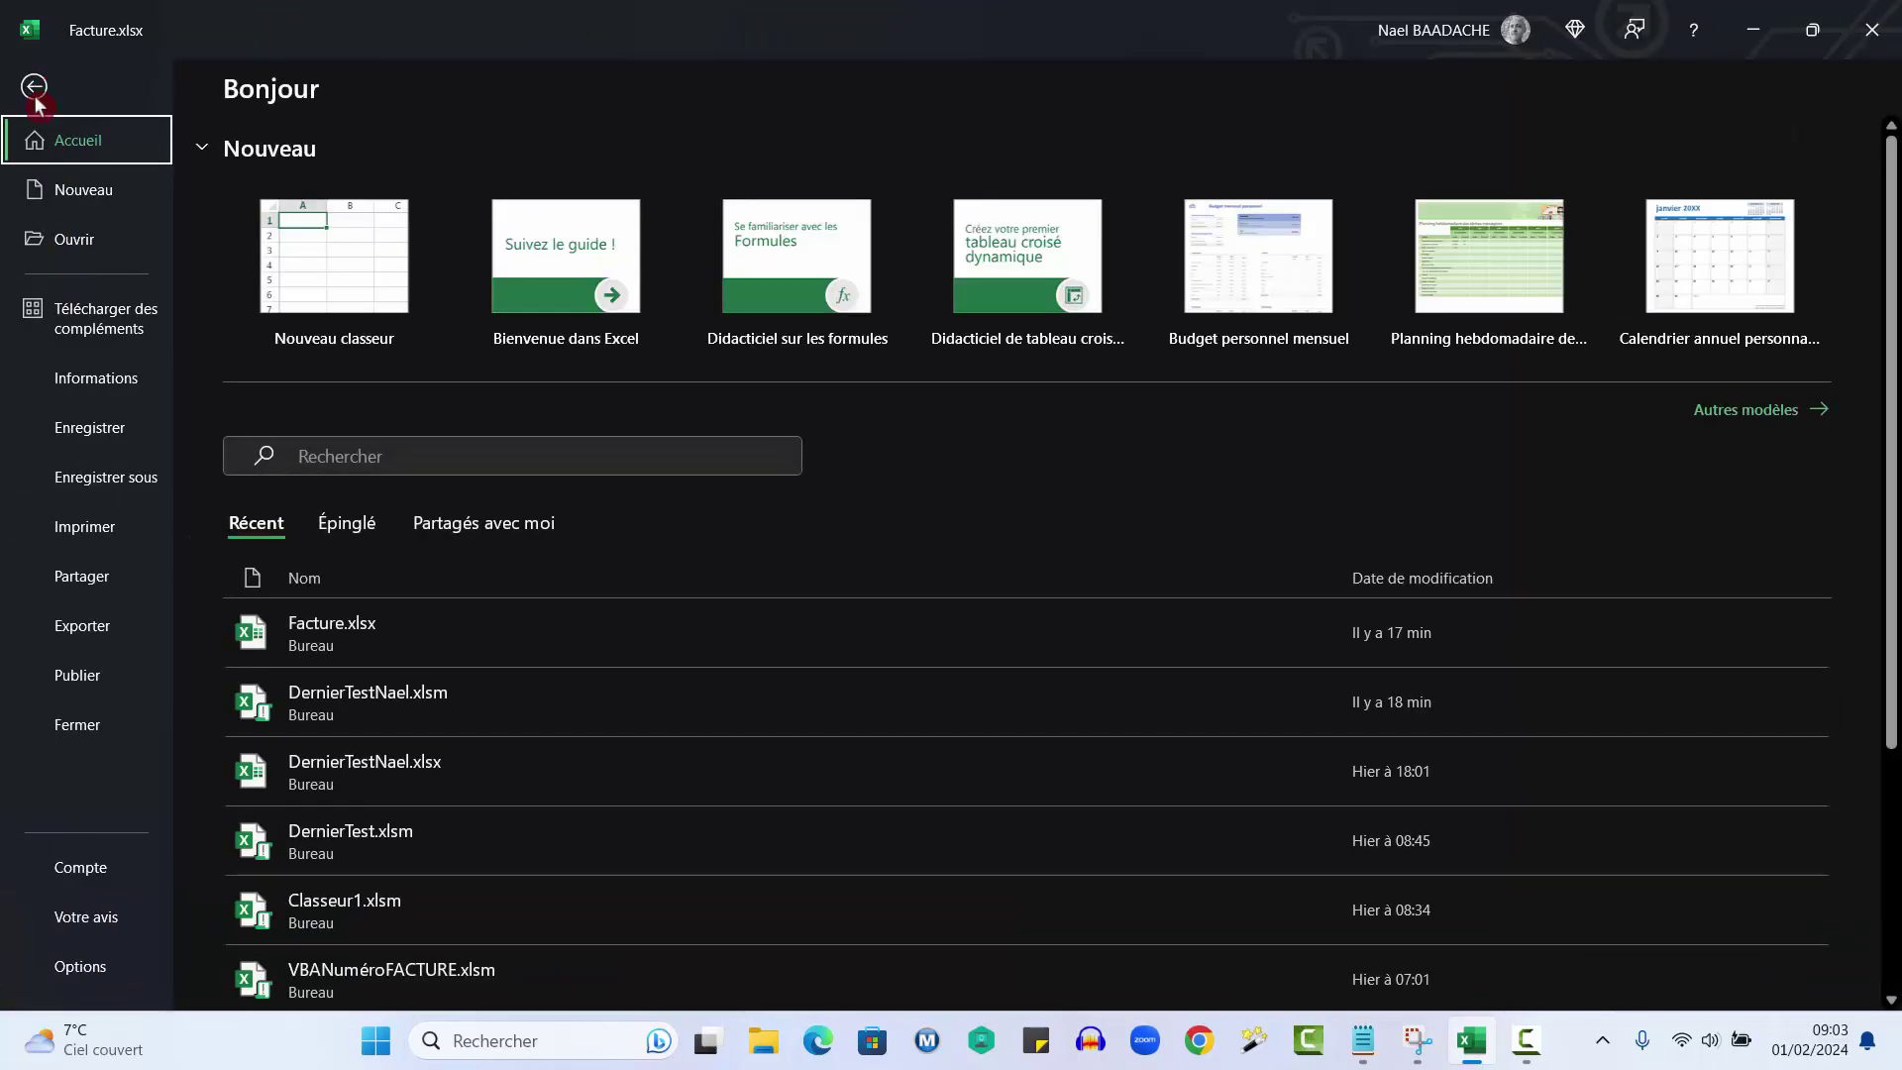
click(96, 480)
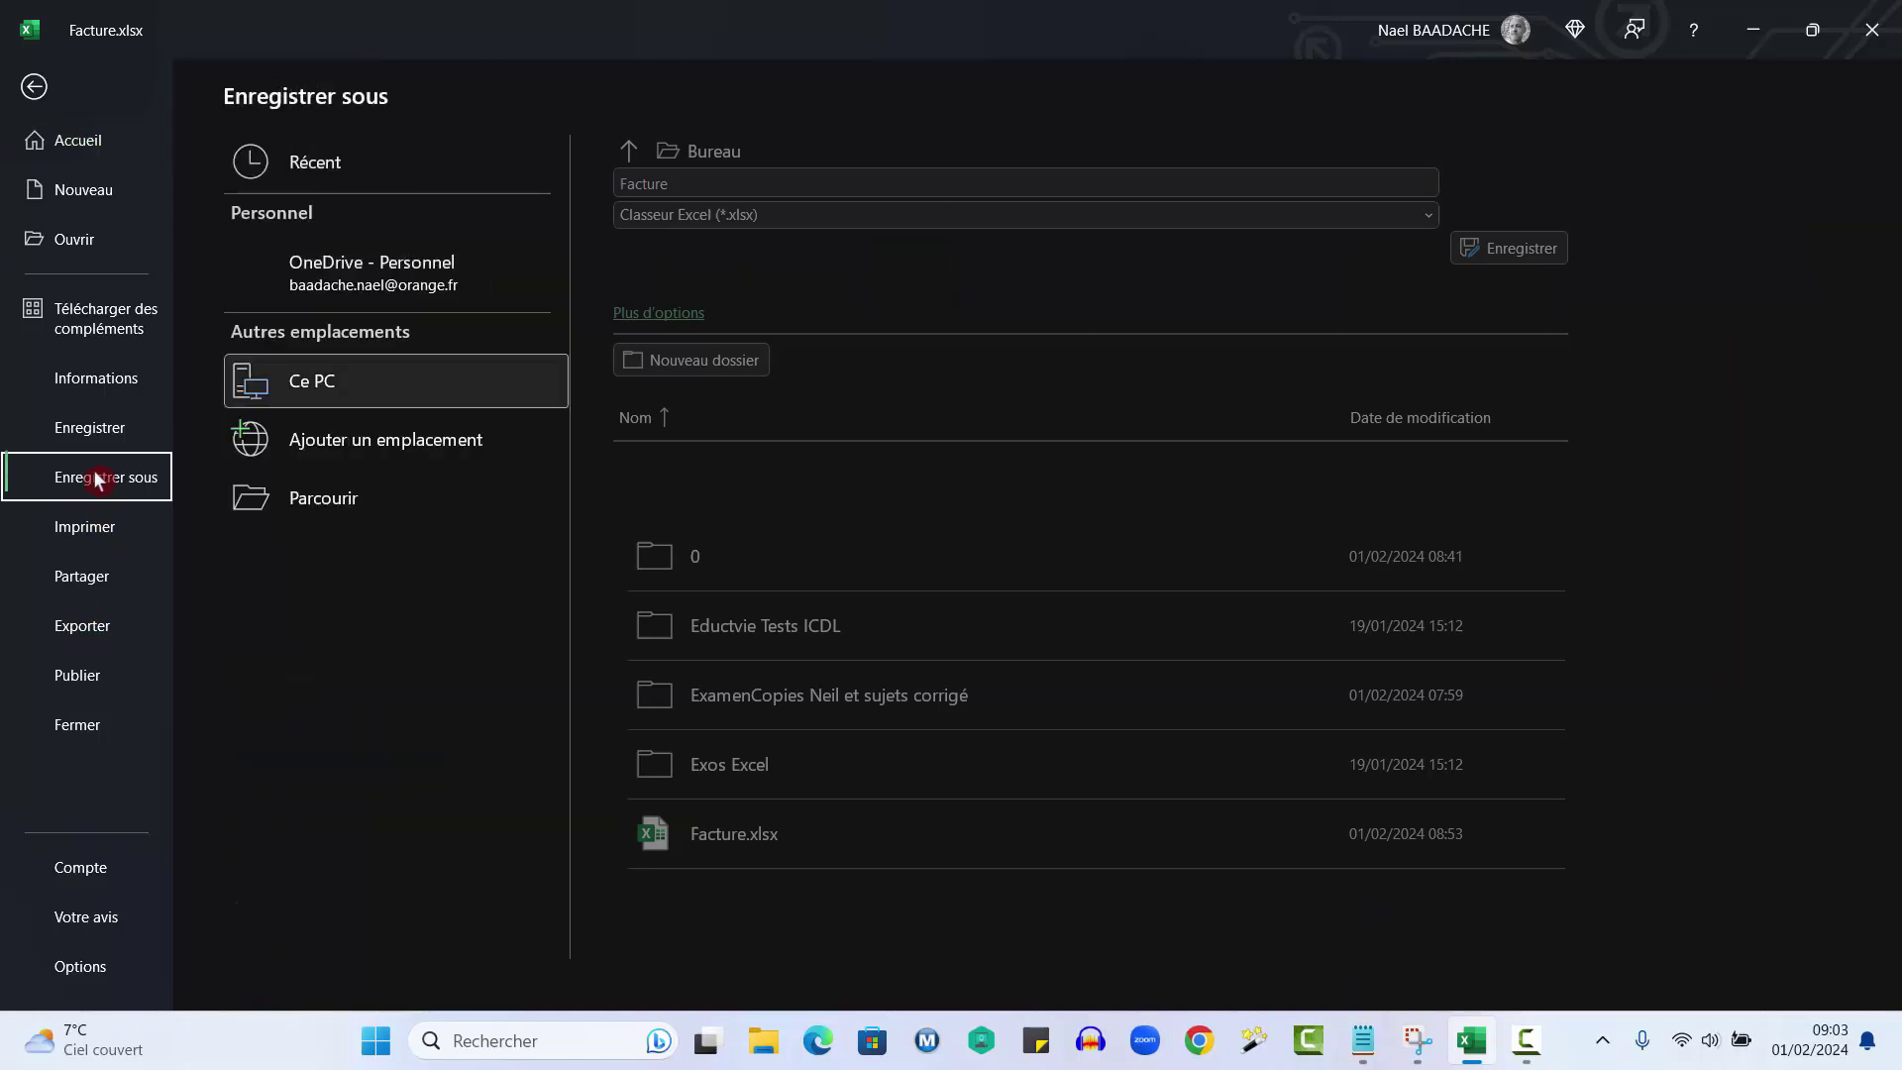
double_click(355, 385)
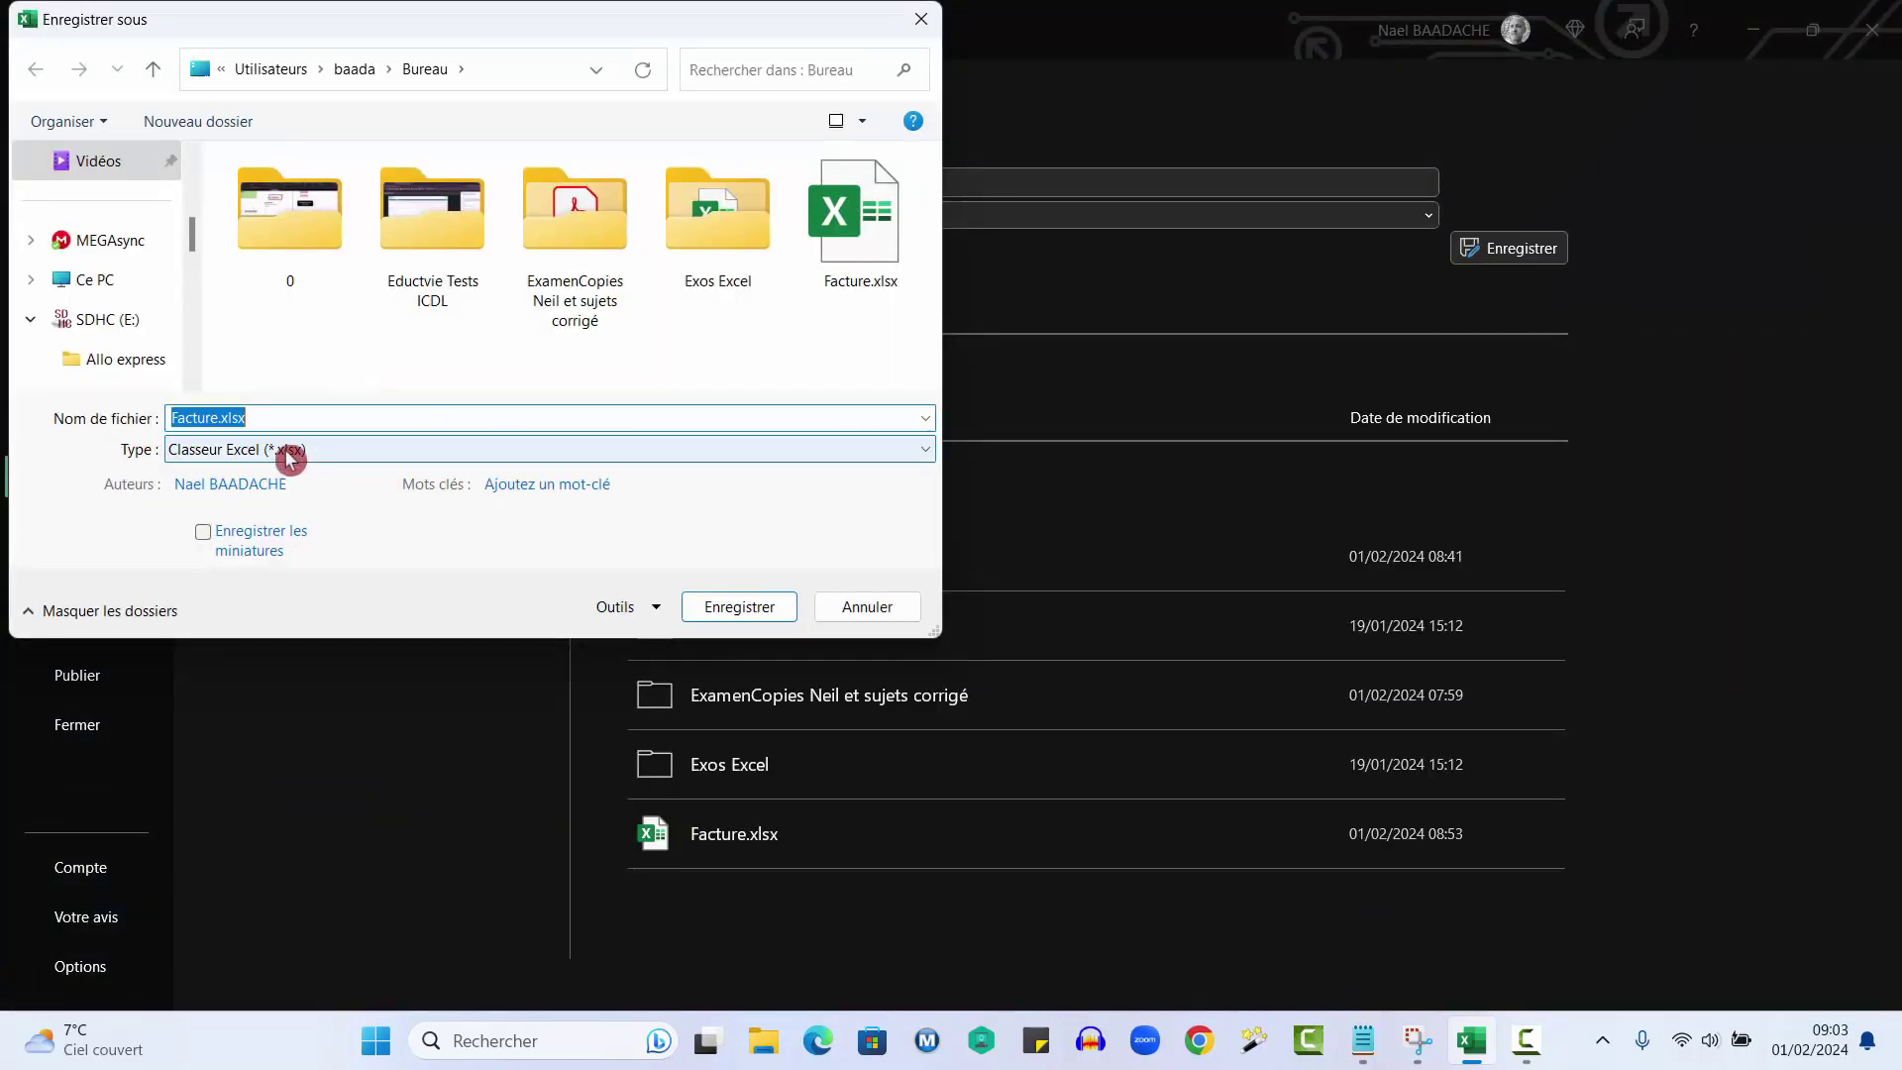
click(227, 450)
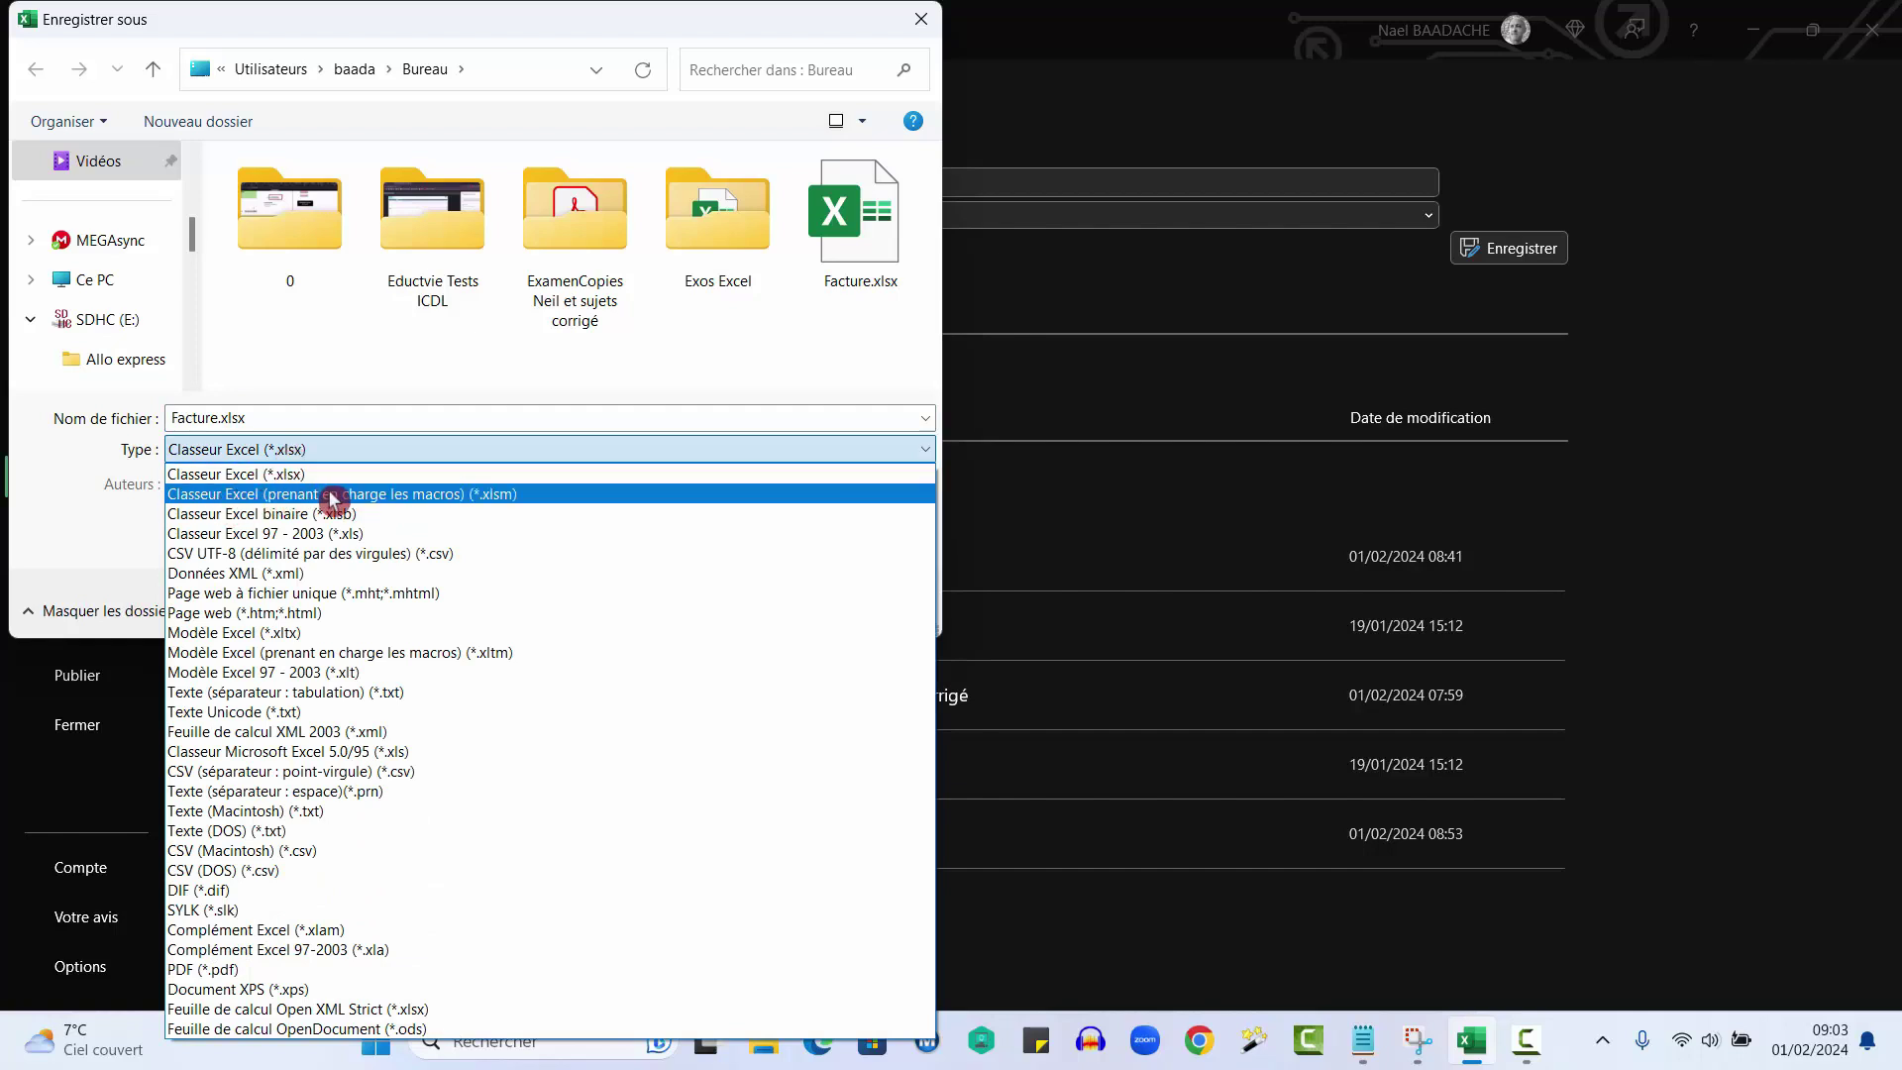
click(498, 507)
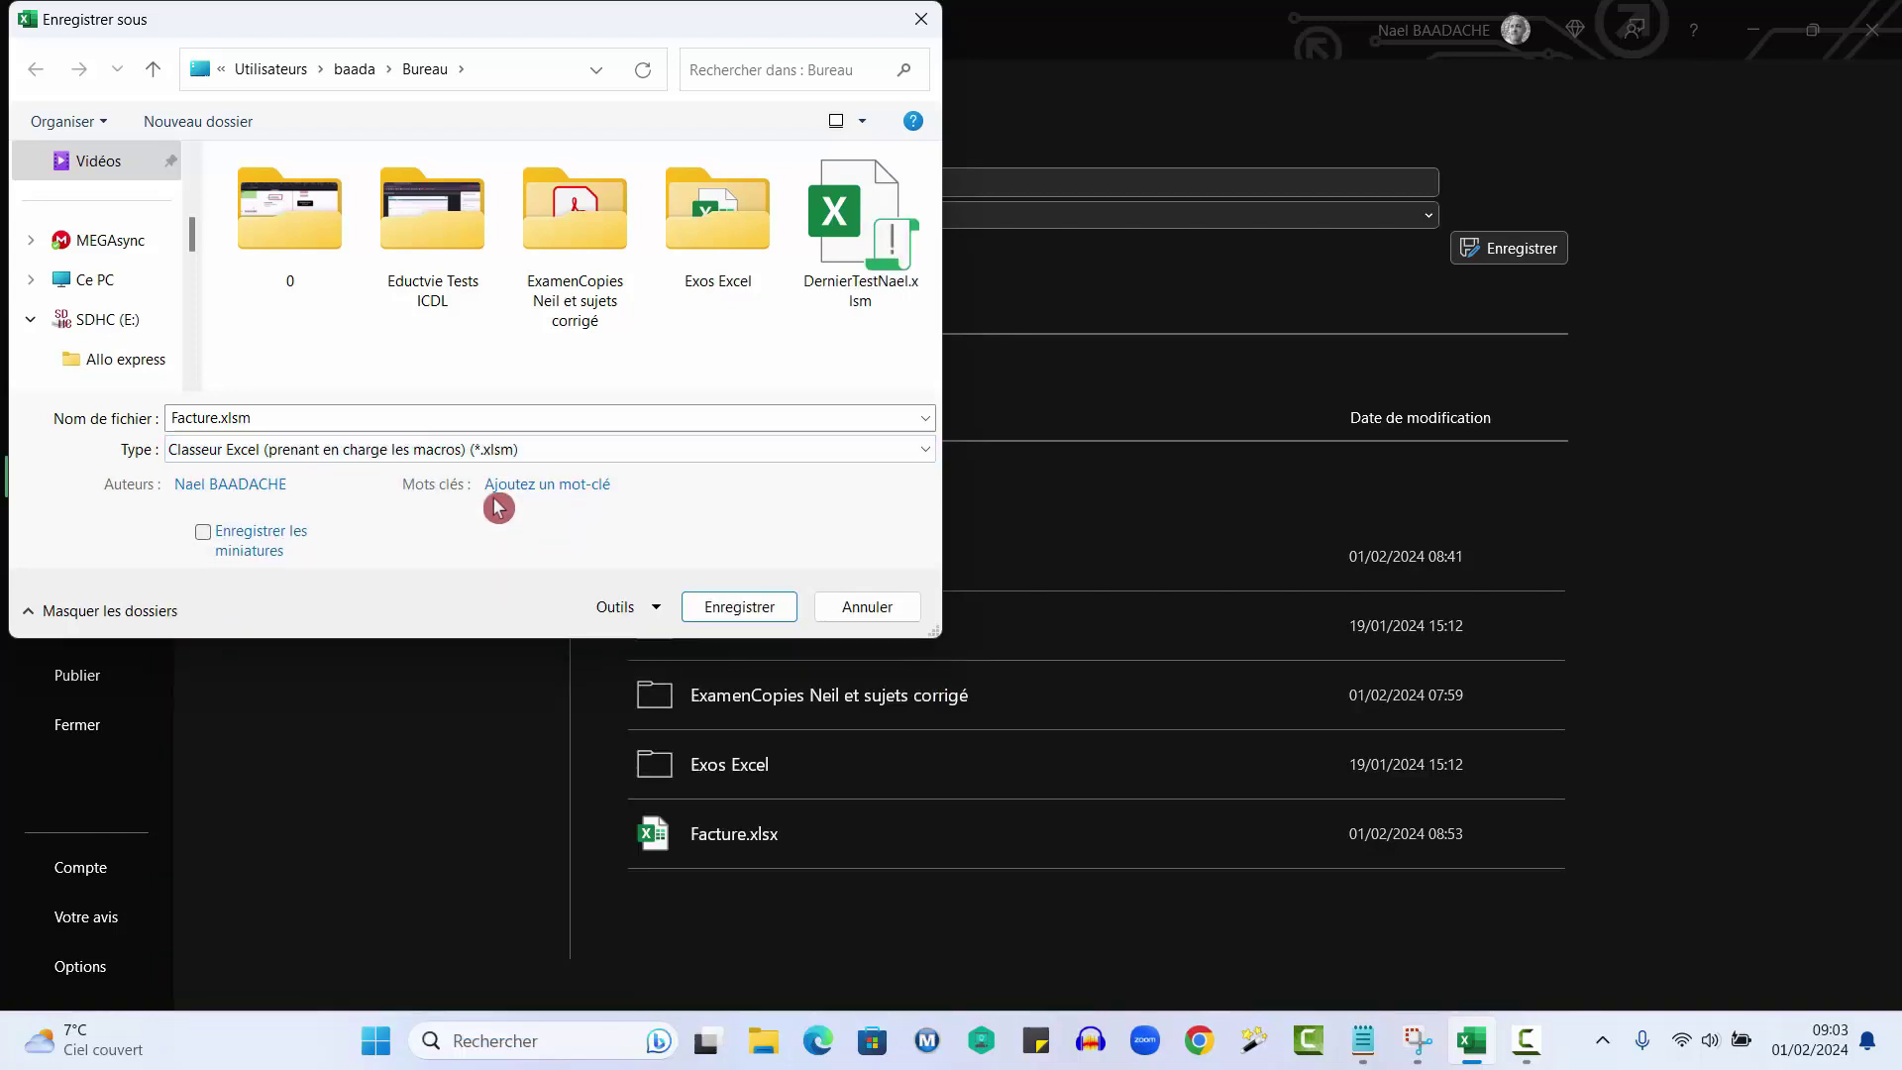
click(745, 614)
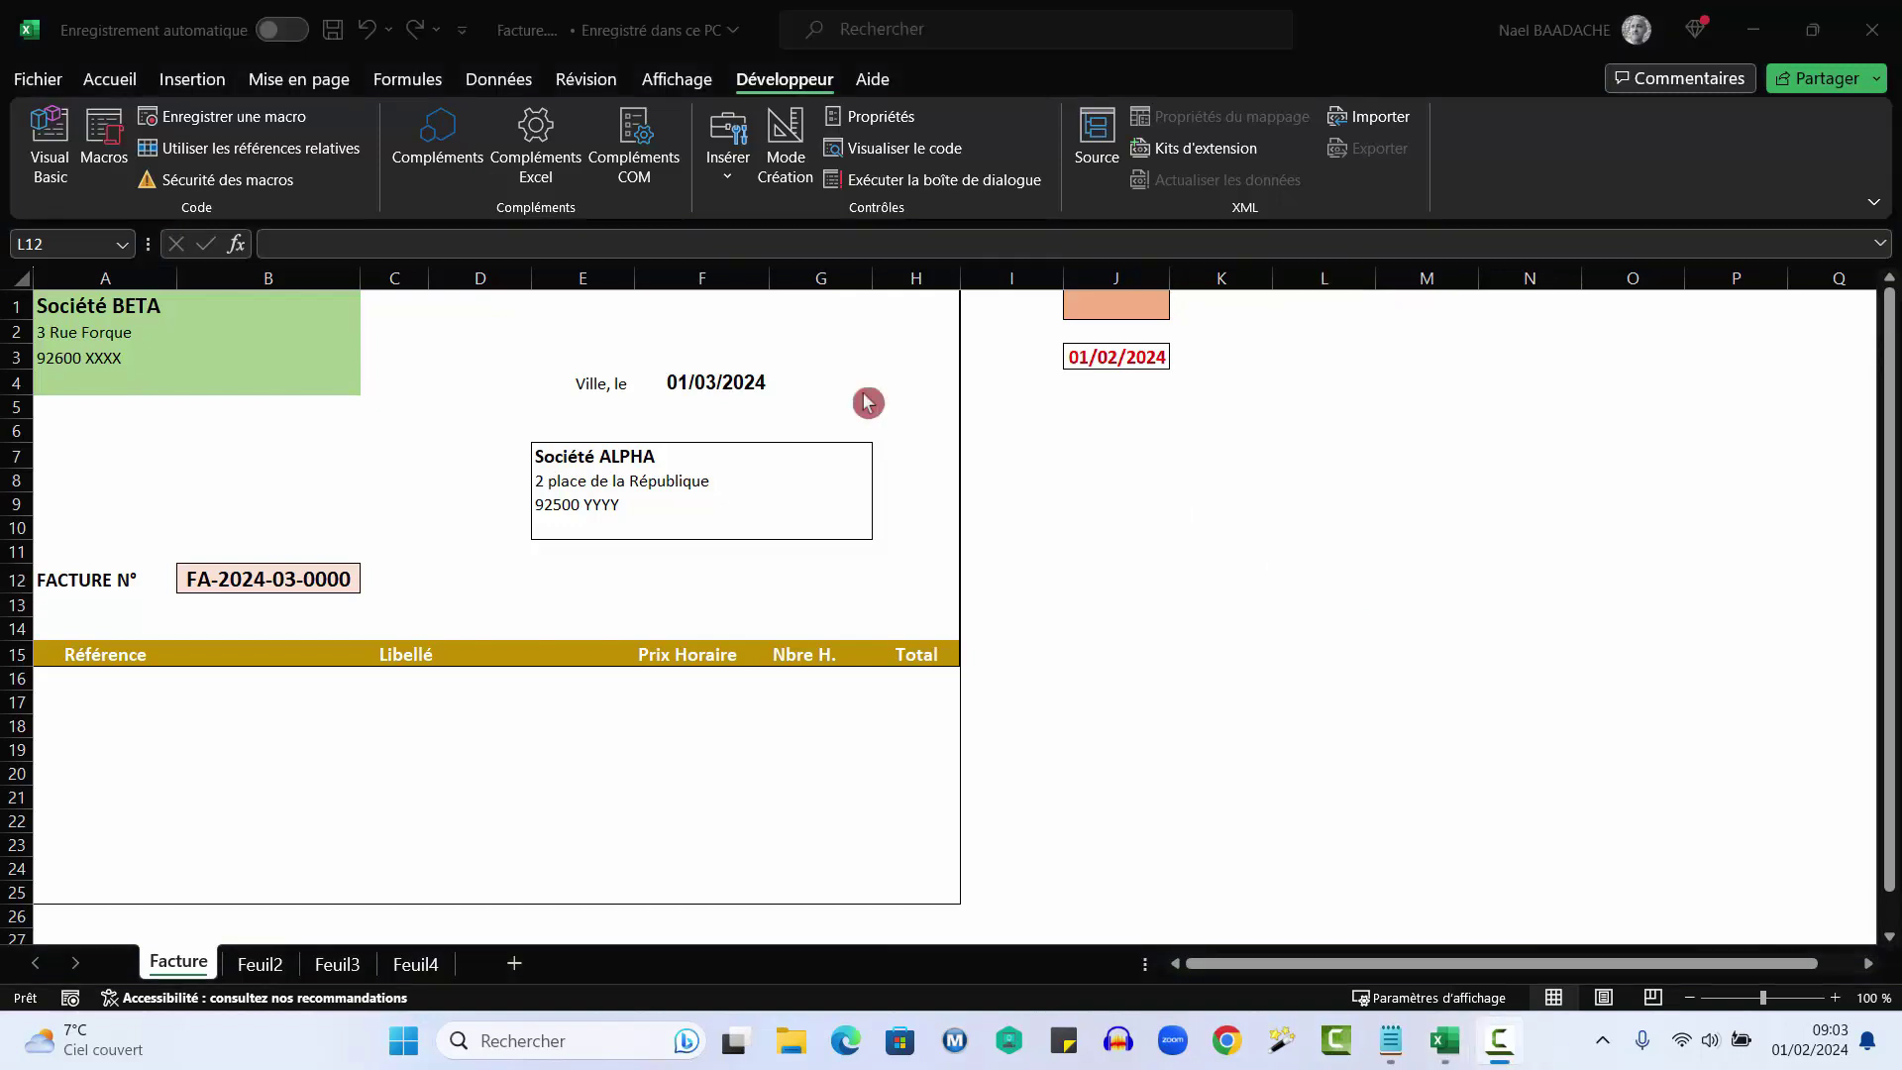
Enter 01/02/2024 as the last-invoice date in F4.
click(726, 387)
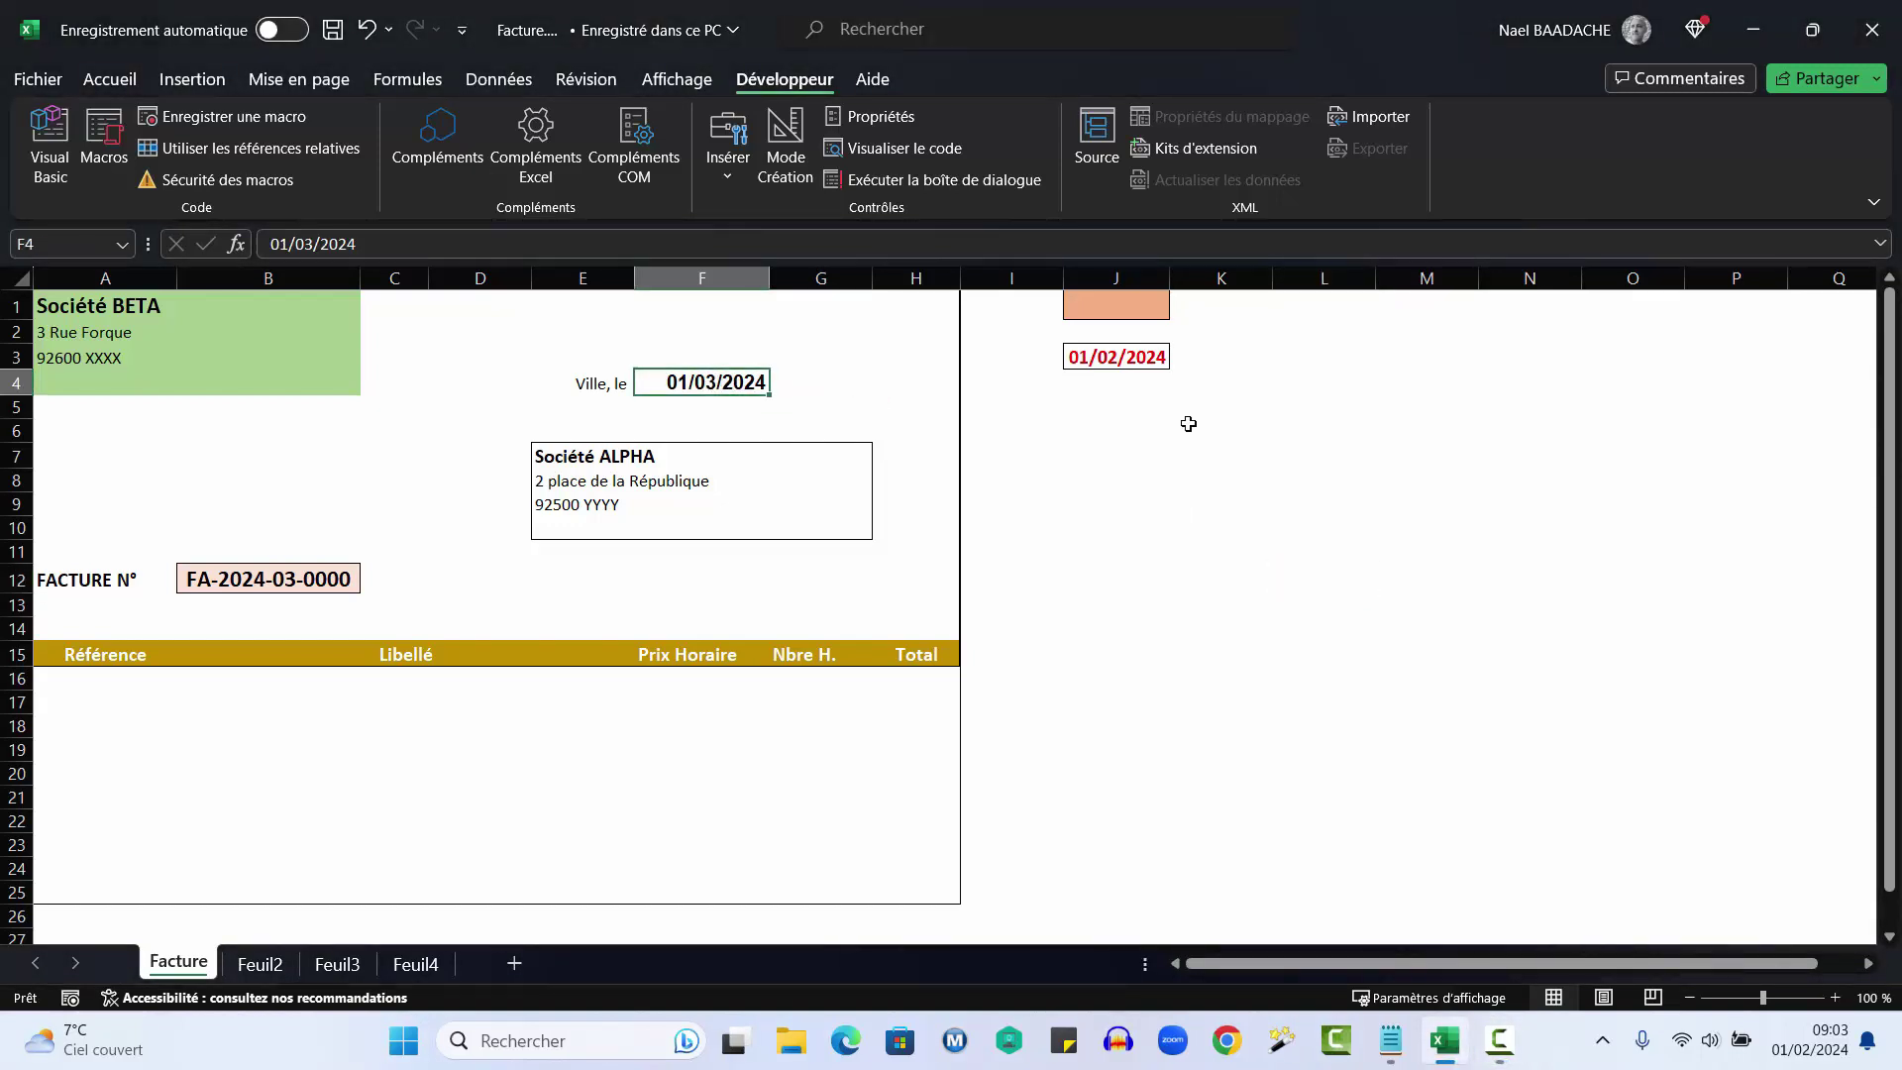
text(01/02/2024)
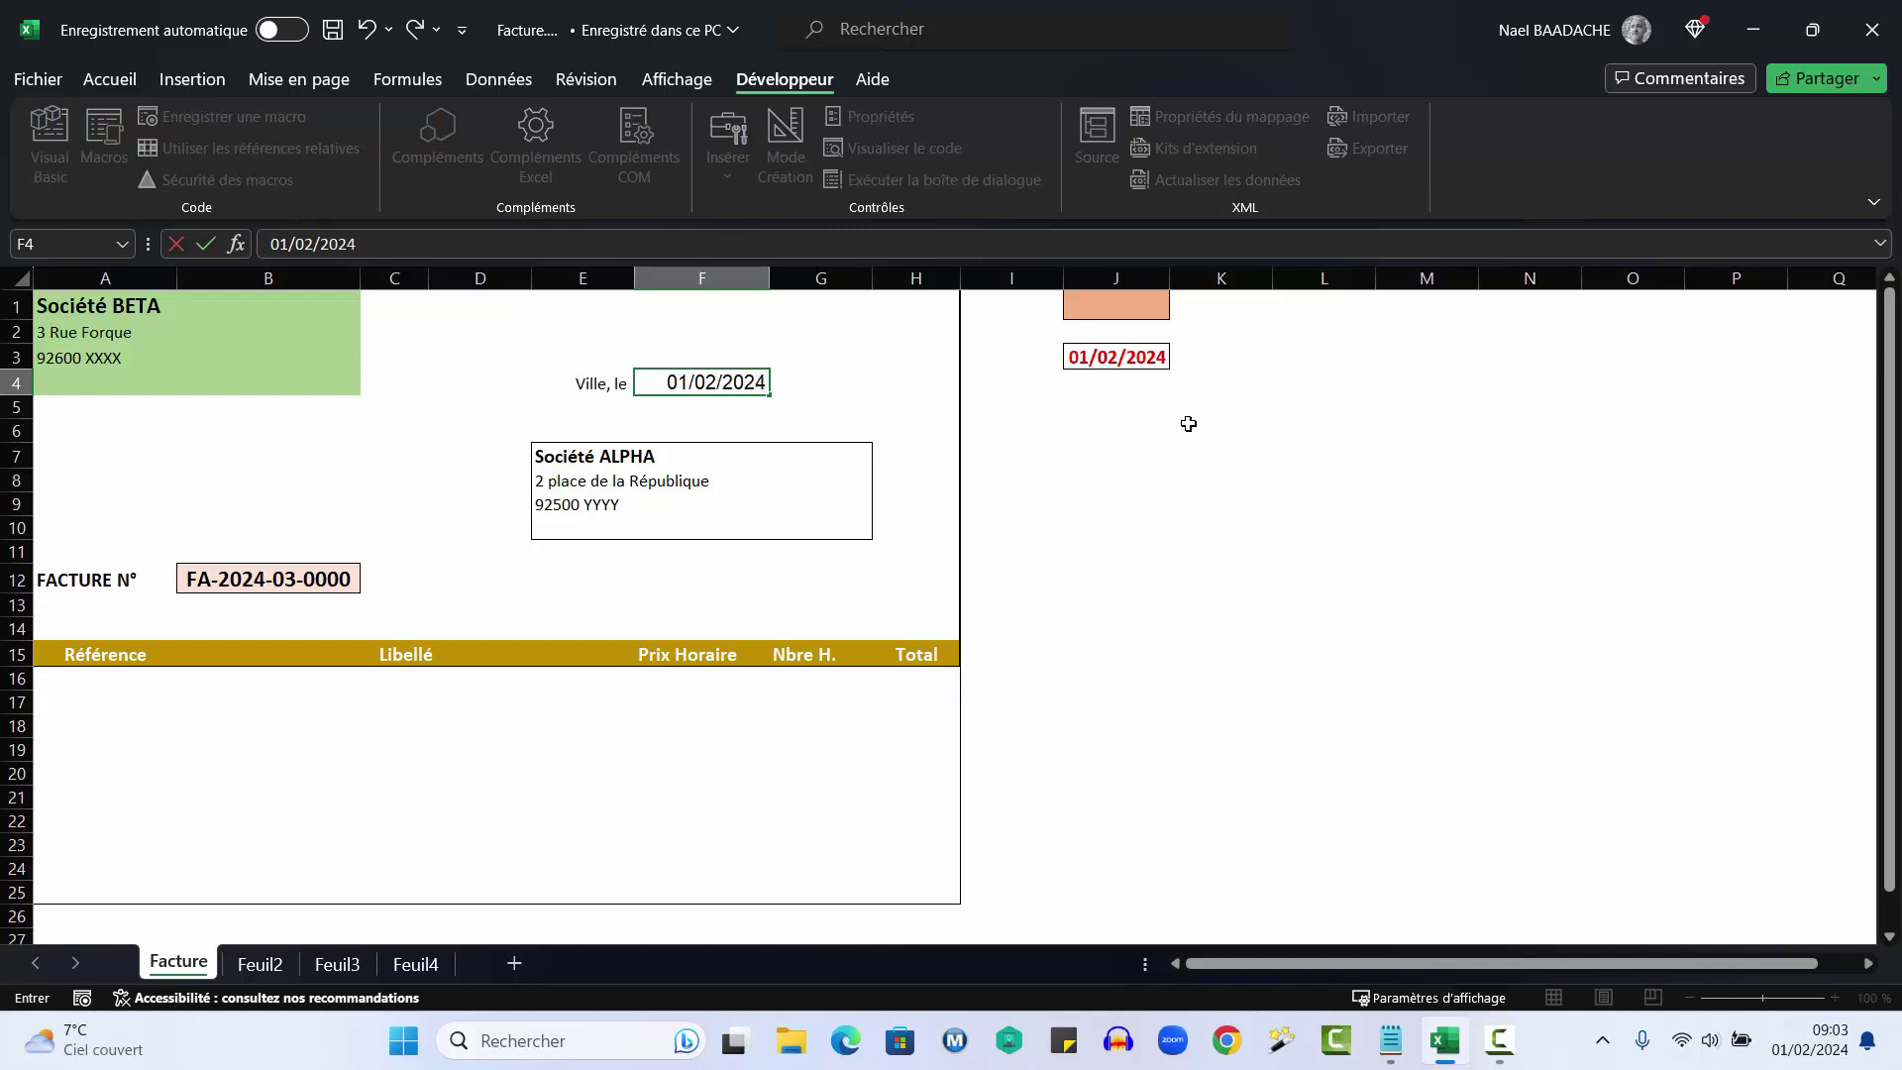
key(Return)
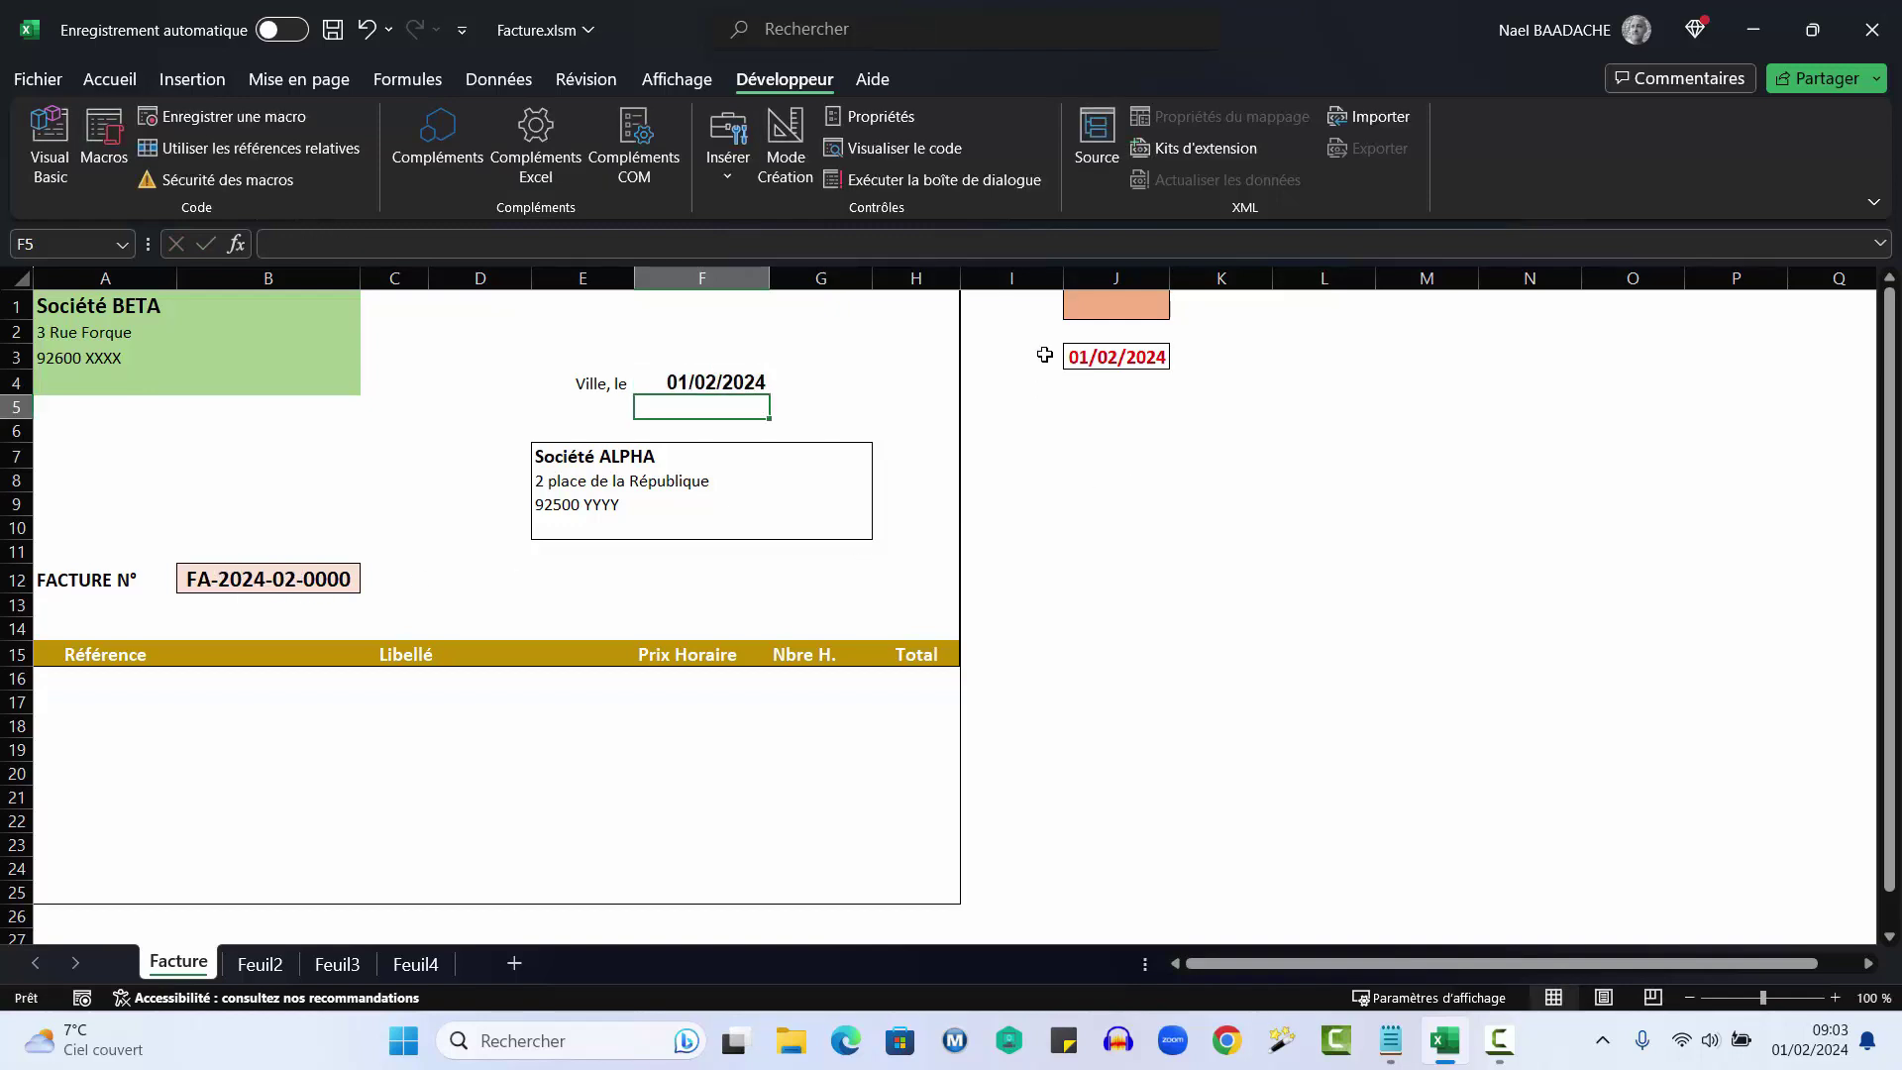
click(785, 86)
click(103, 144)
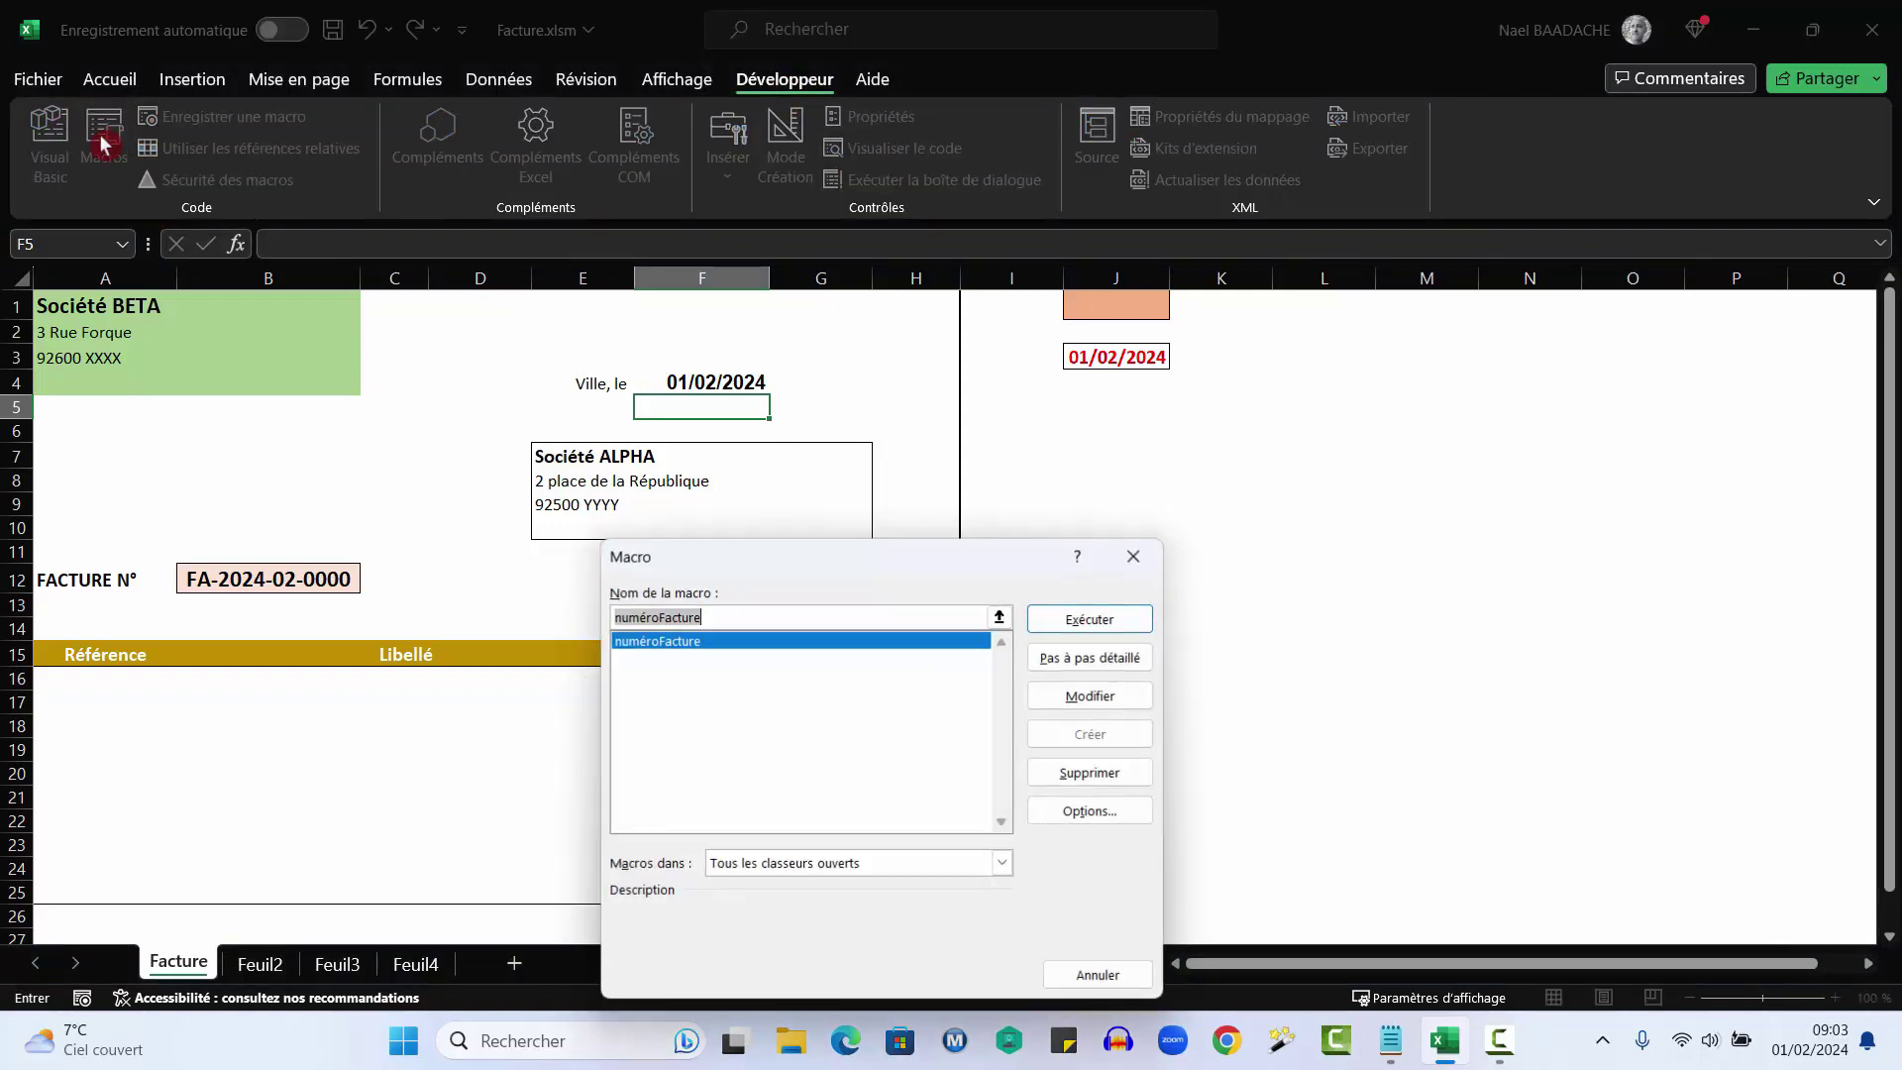
click(1094, 624)
click(1147, 309)
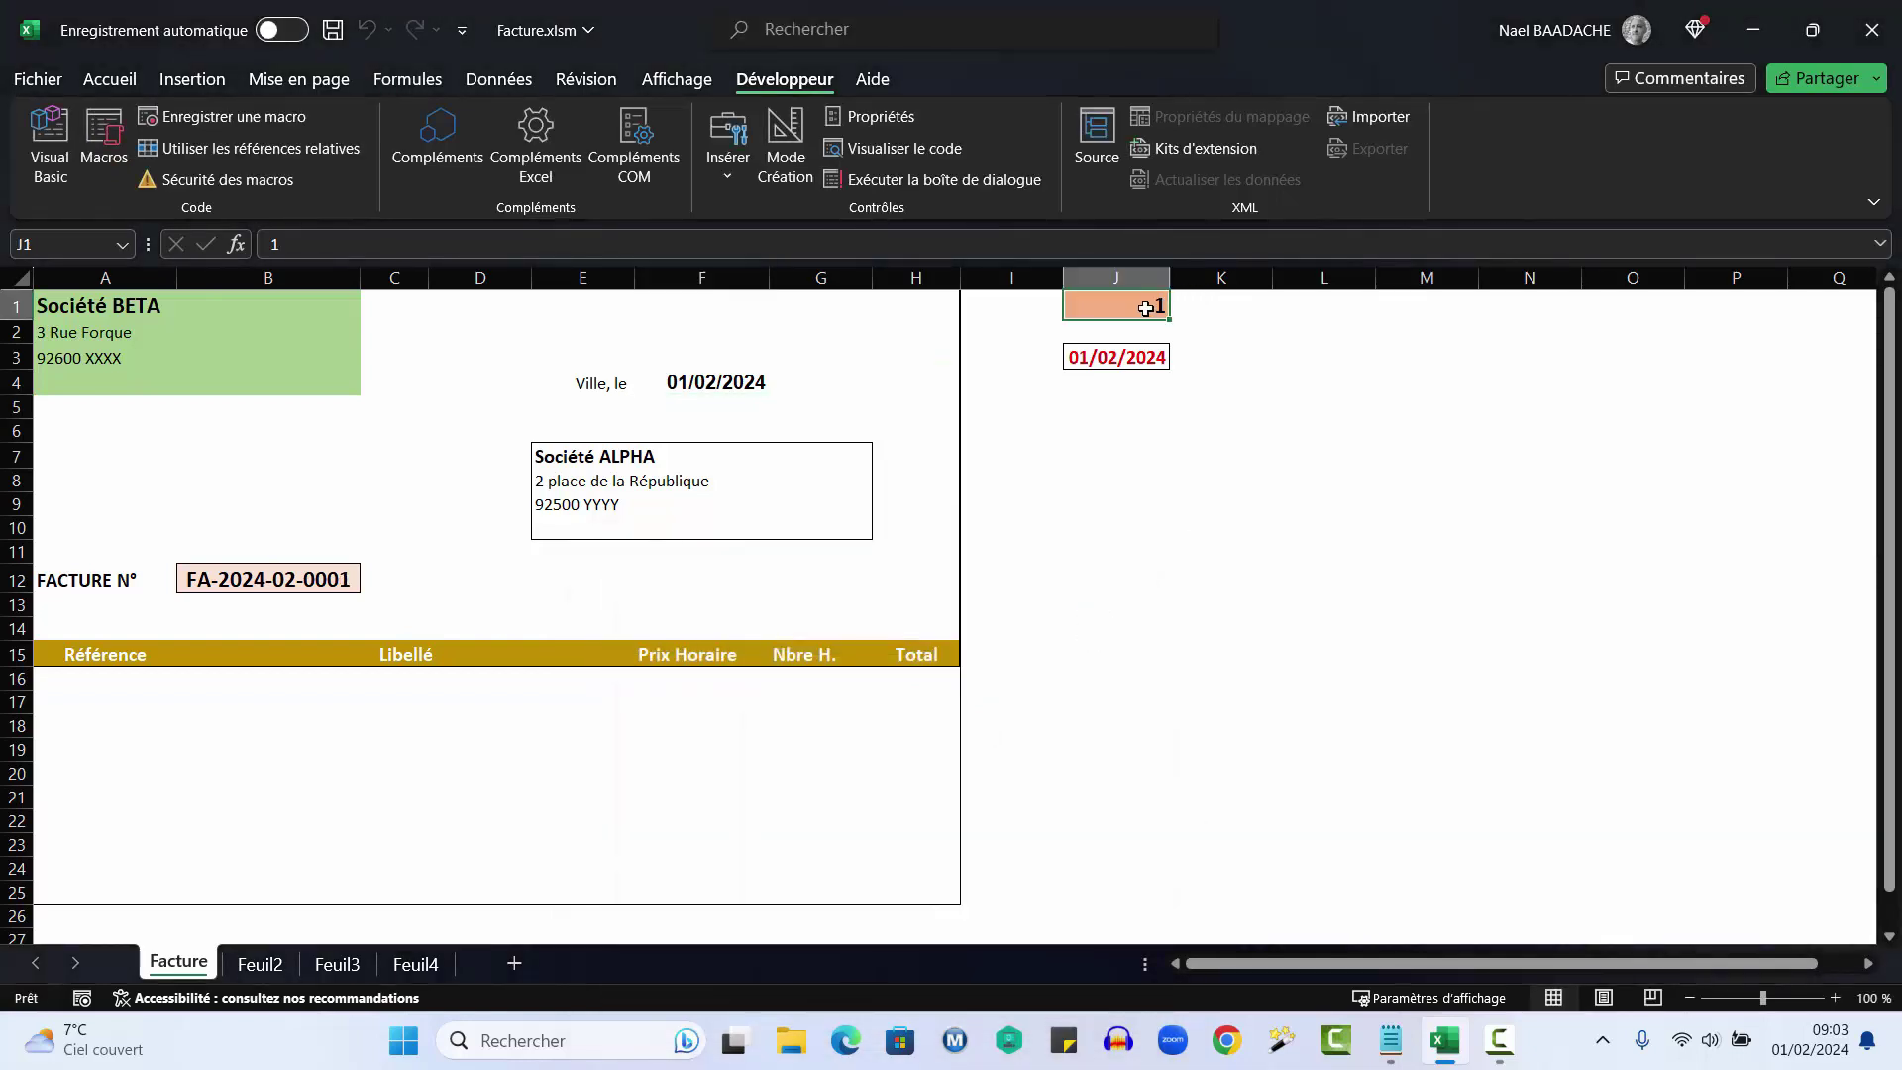
click(260, 577)
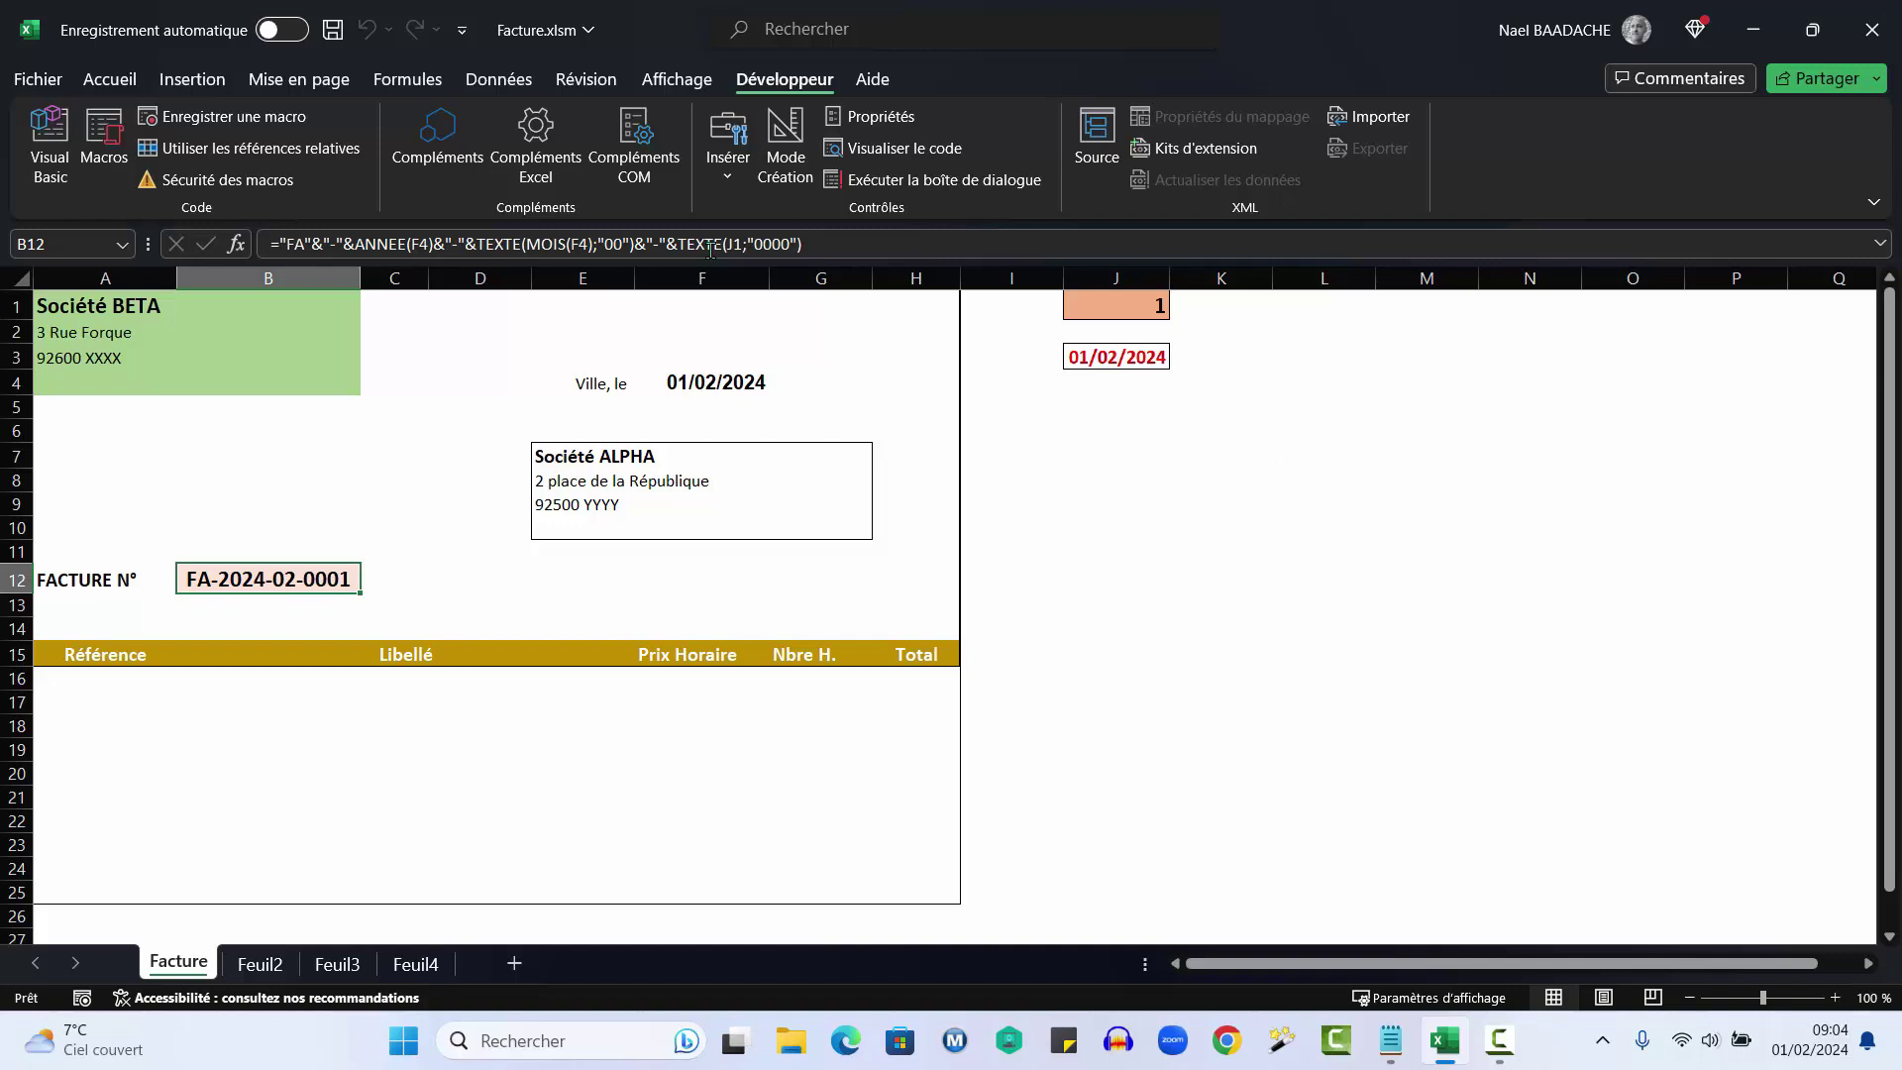
click(103, 139)
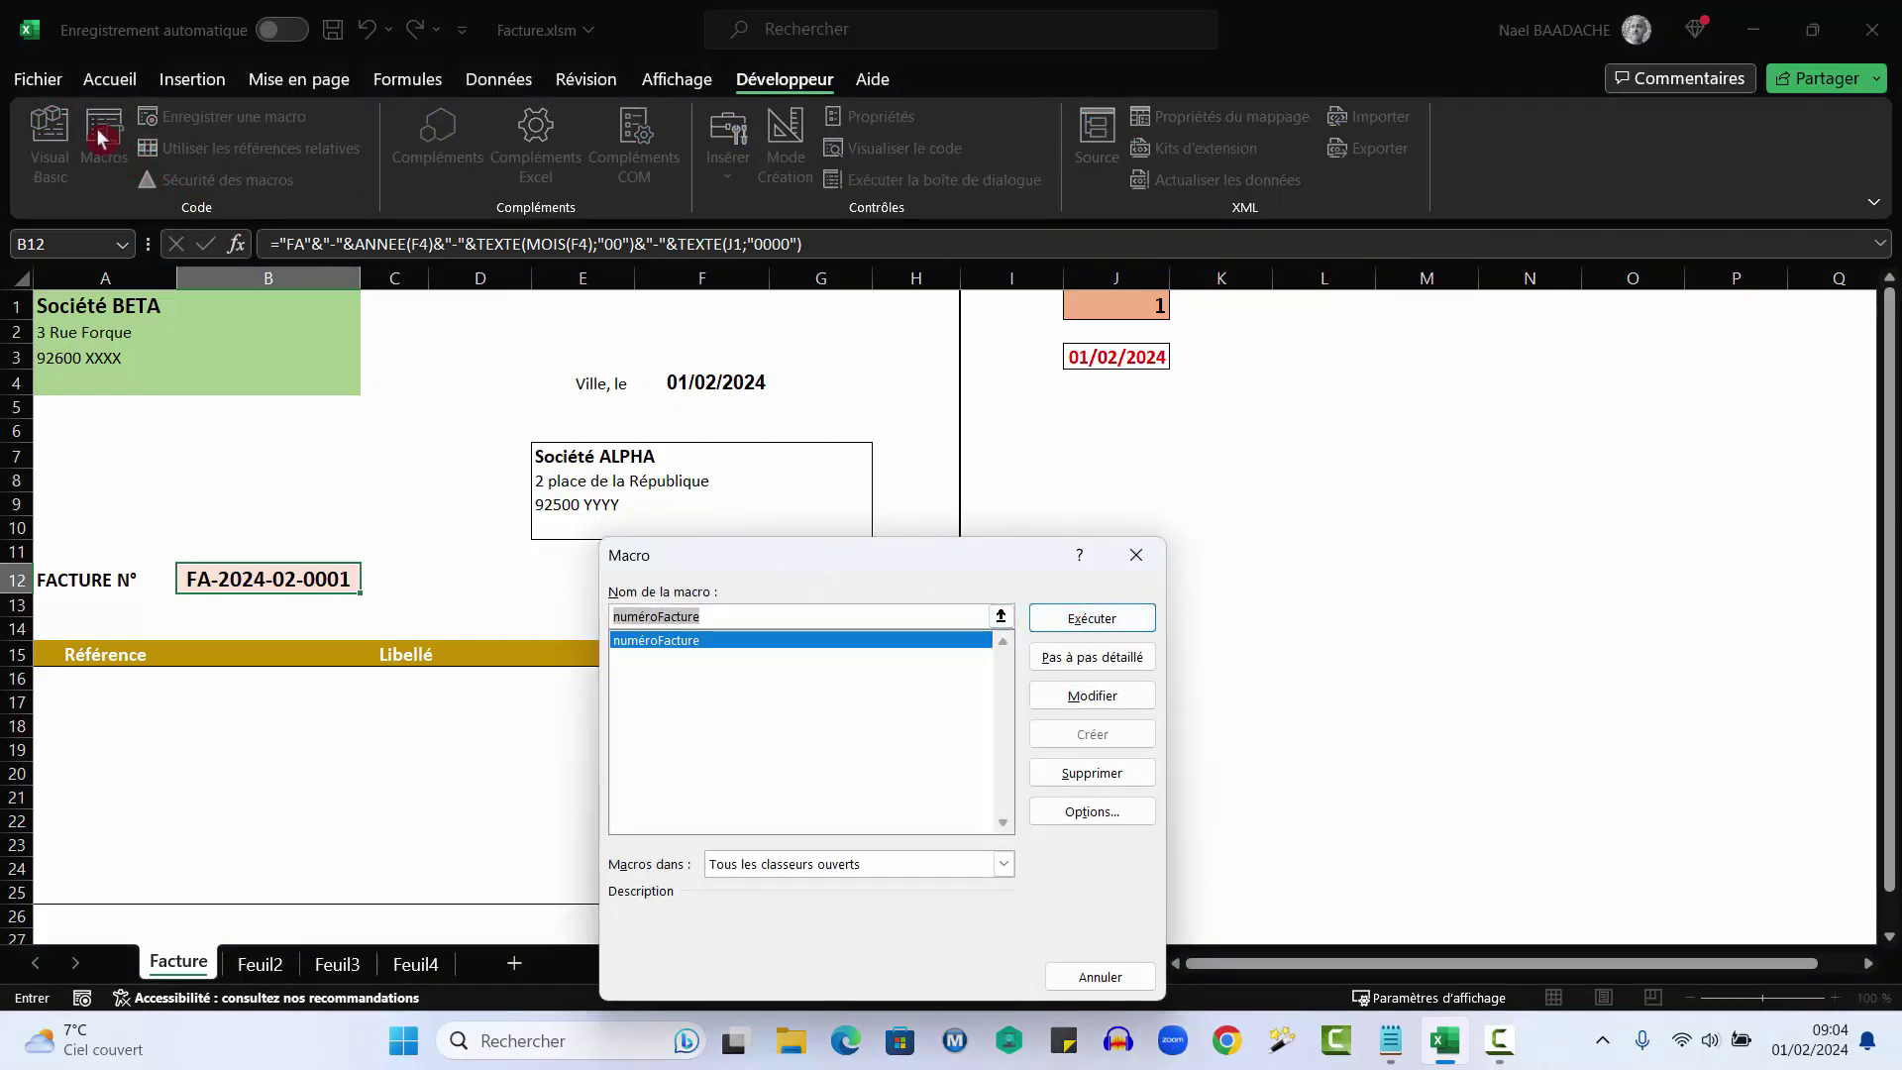
click(1082, 617)
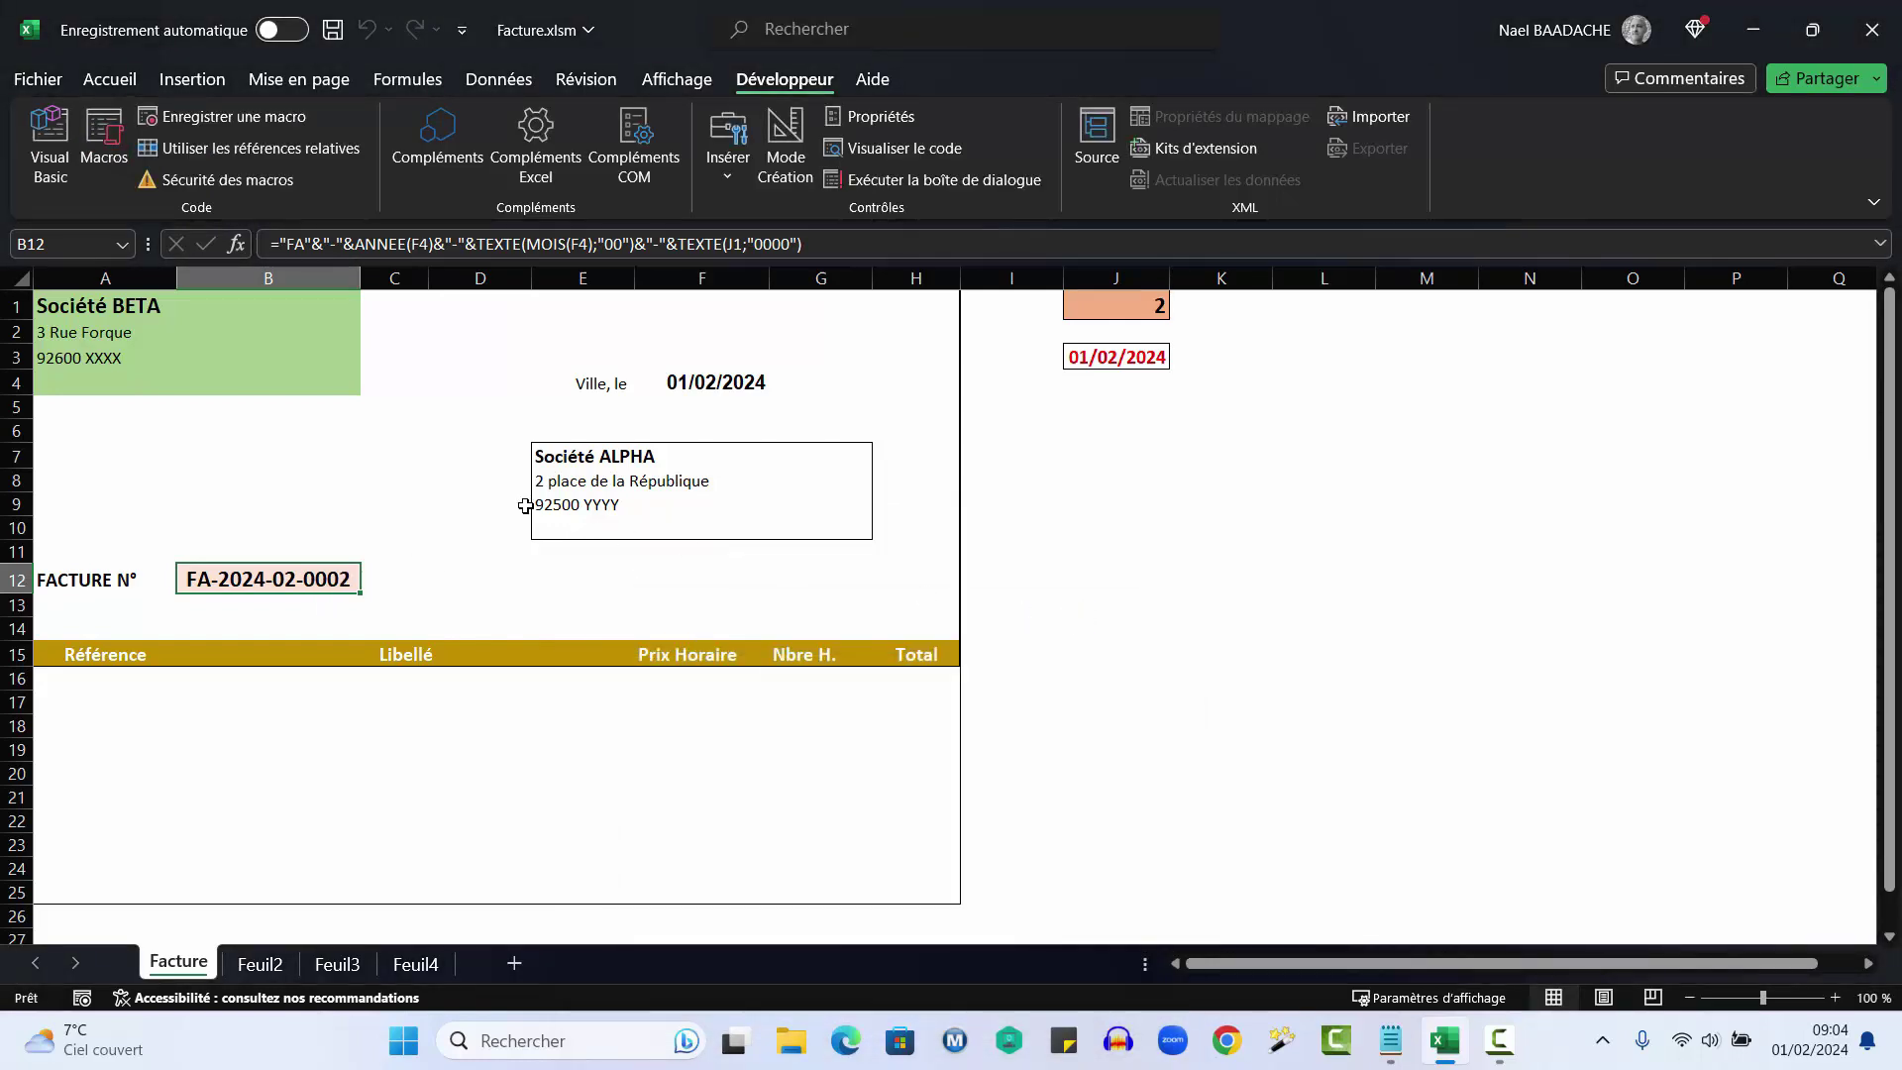
click(1129, 358)
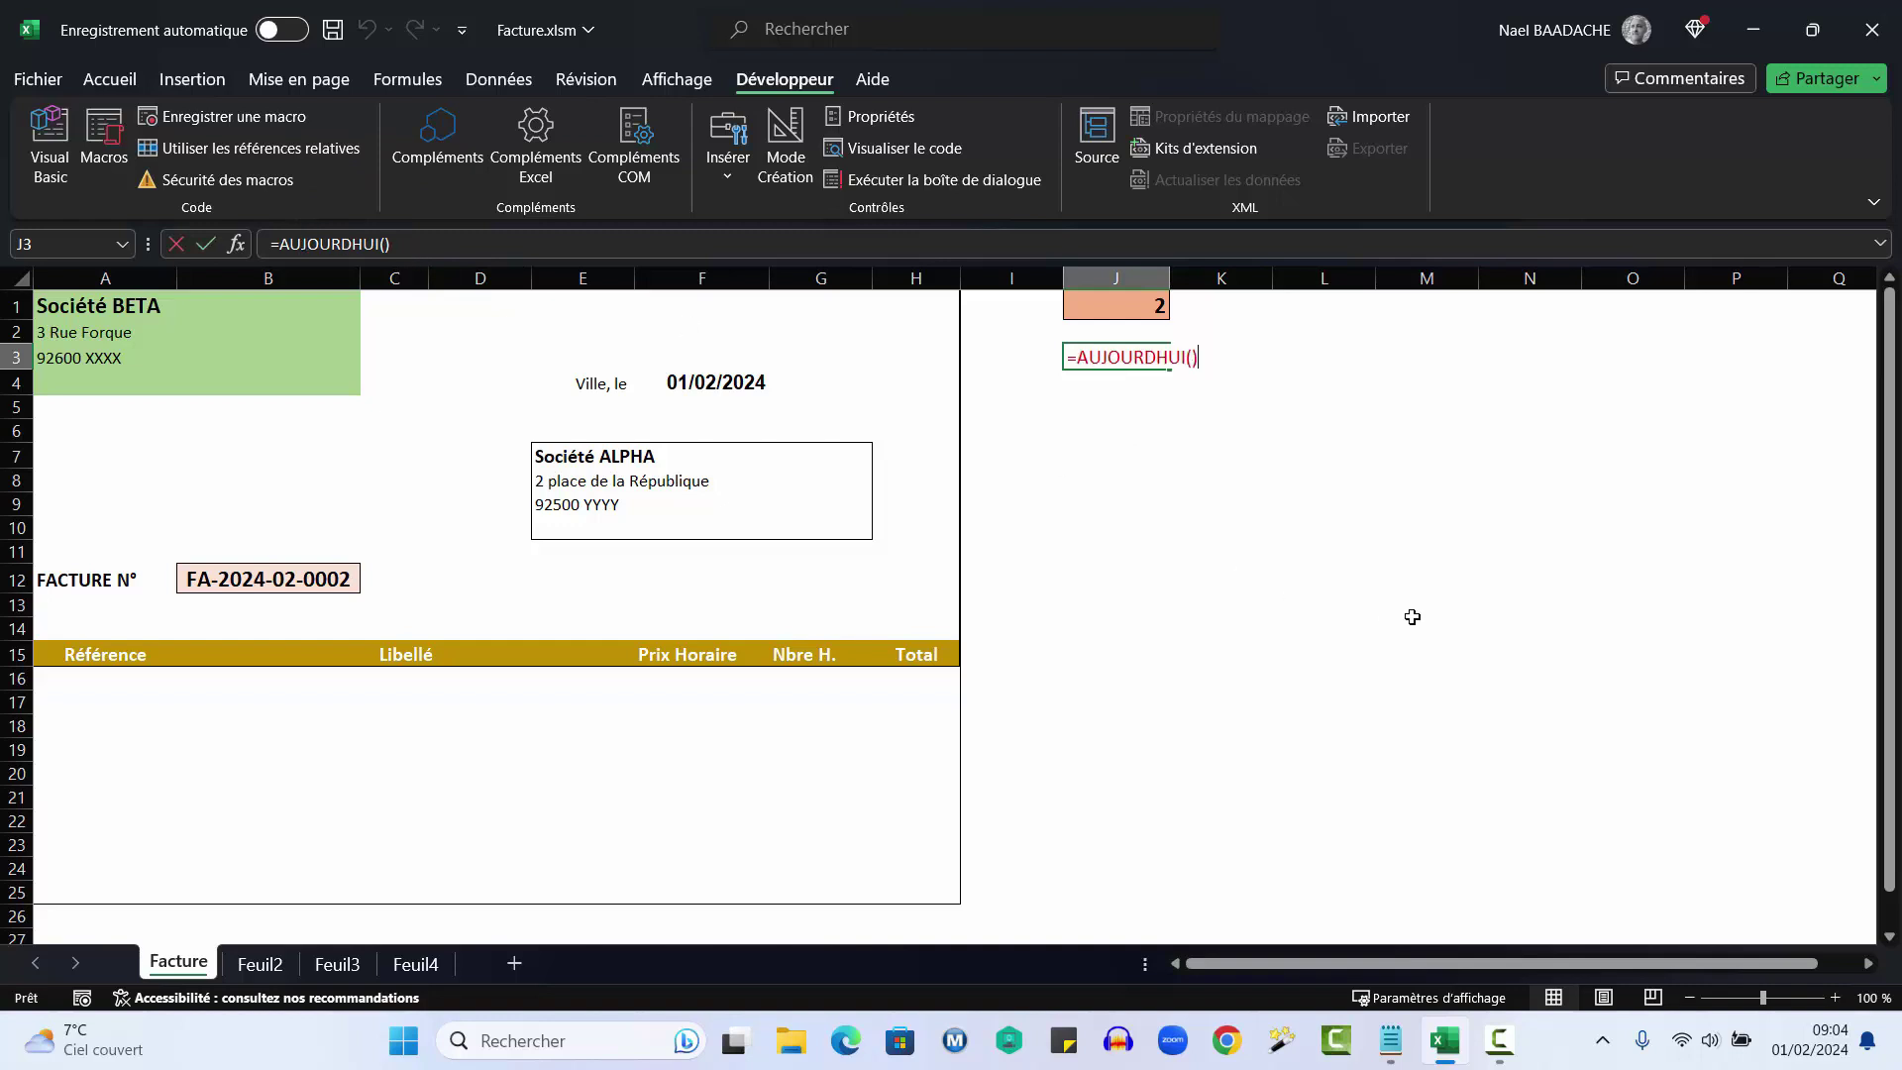
Enter 01/03/2024 in J3 and run numéroFacture, accepting the newer date.
text(01/03/20)
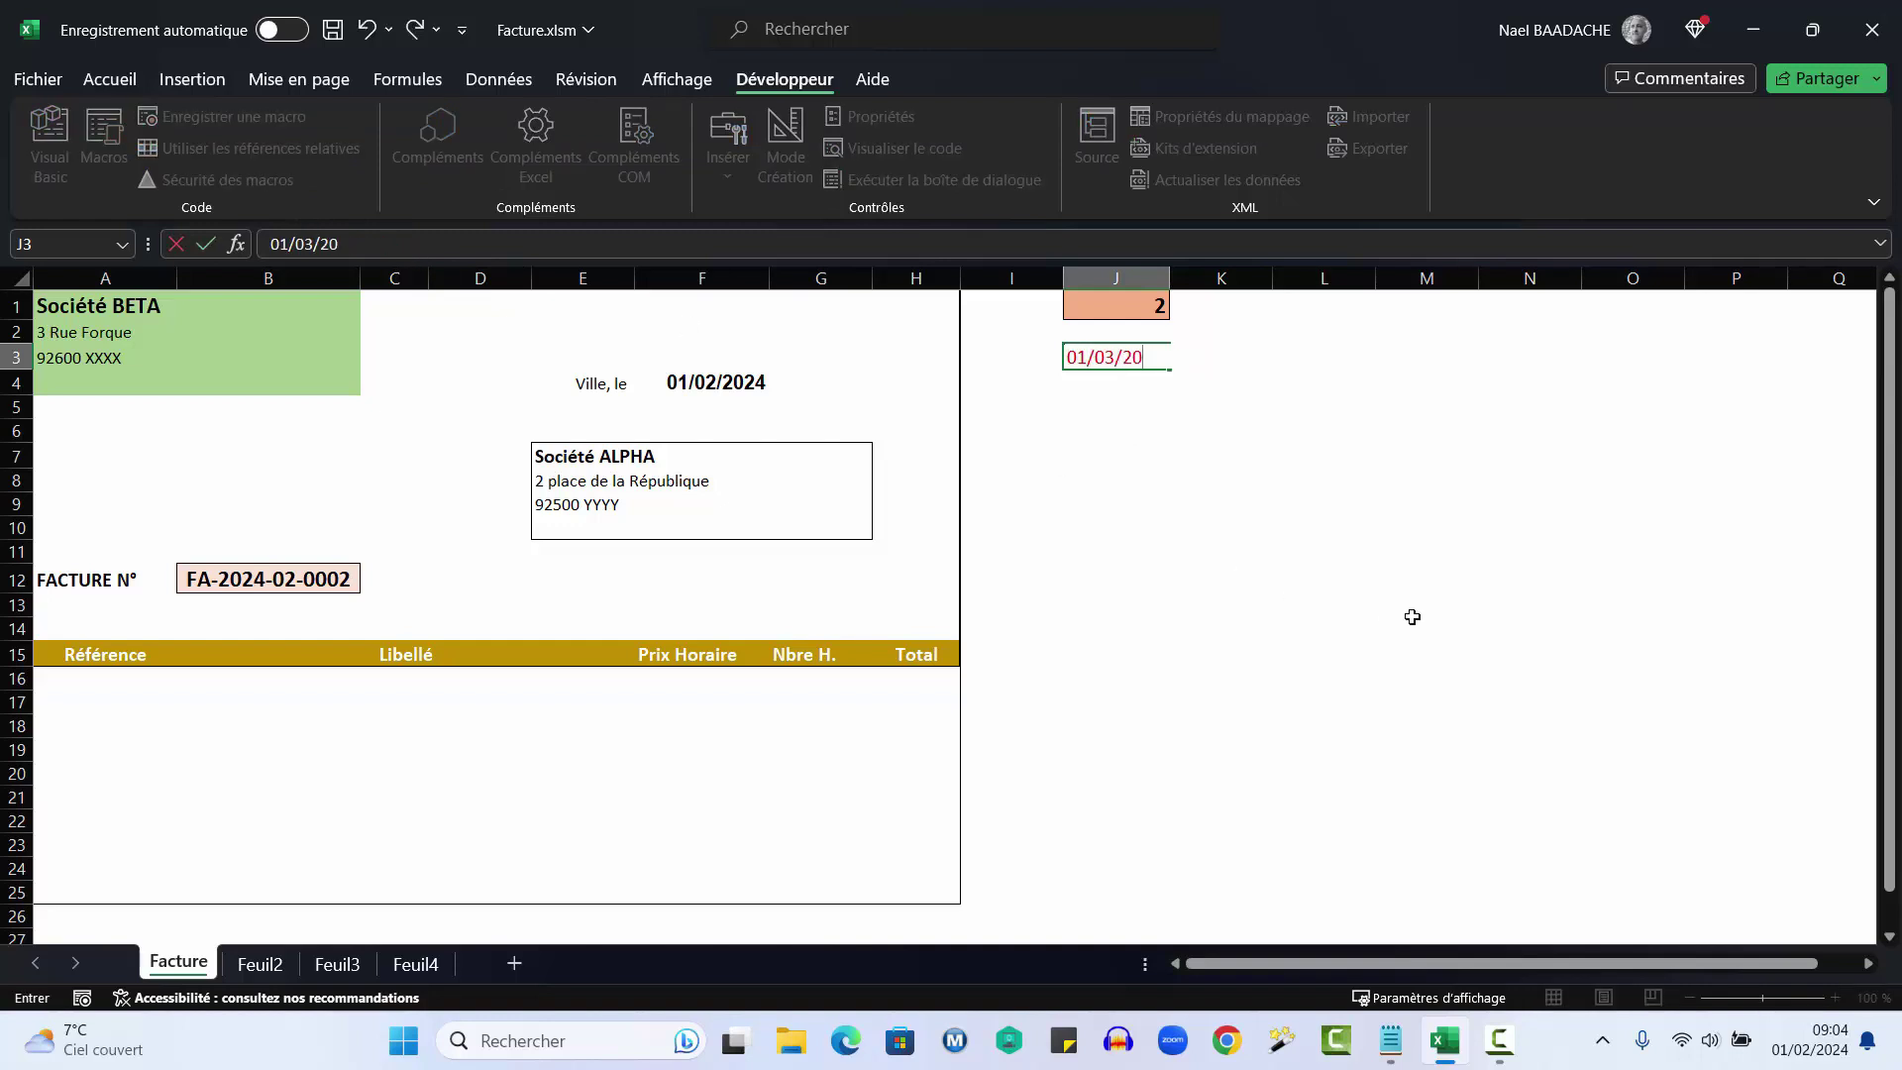
text(24)
key(Return)
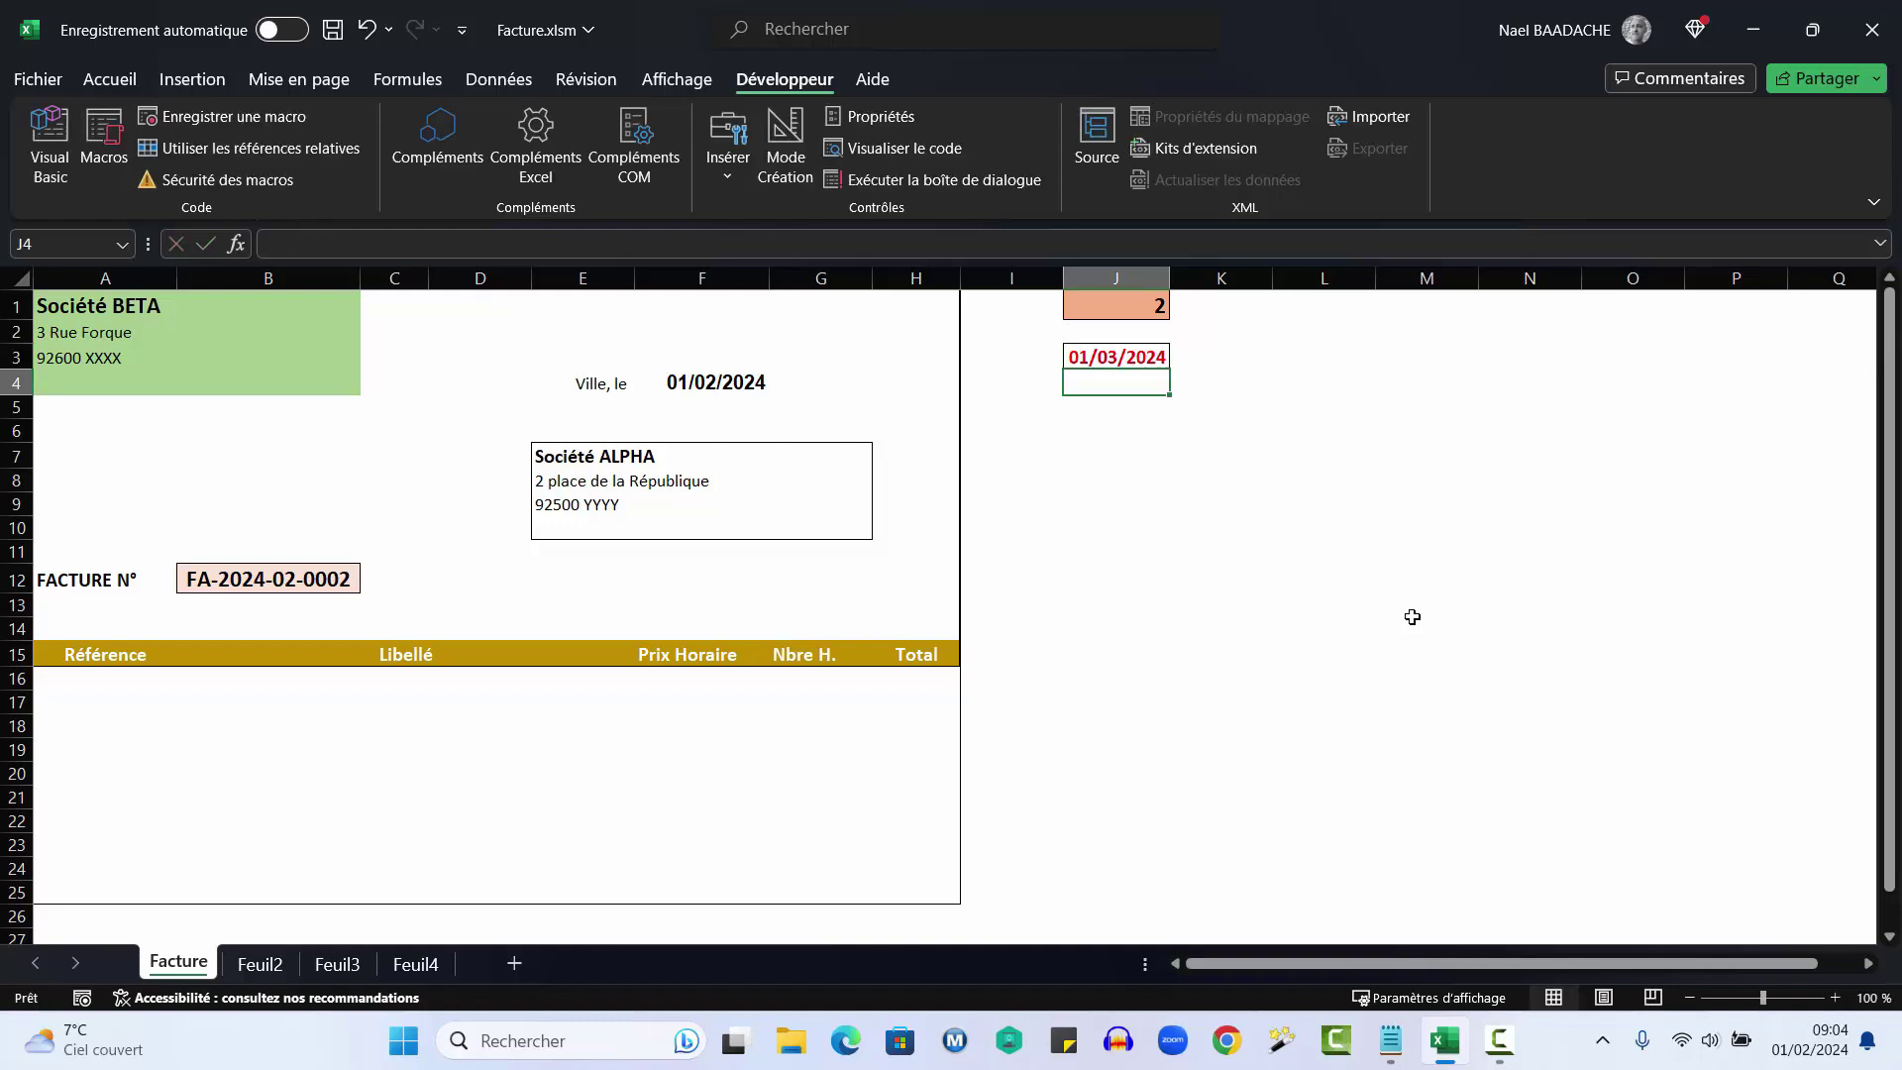
click(95, 138)
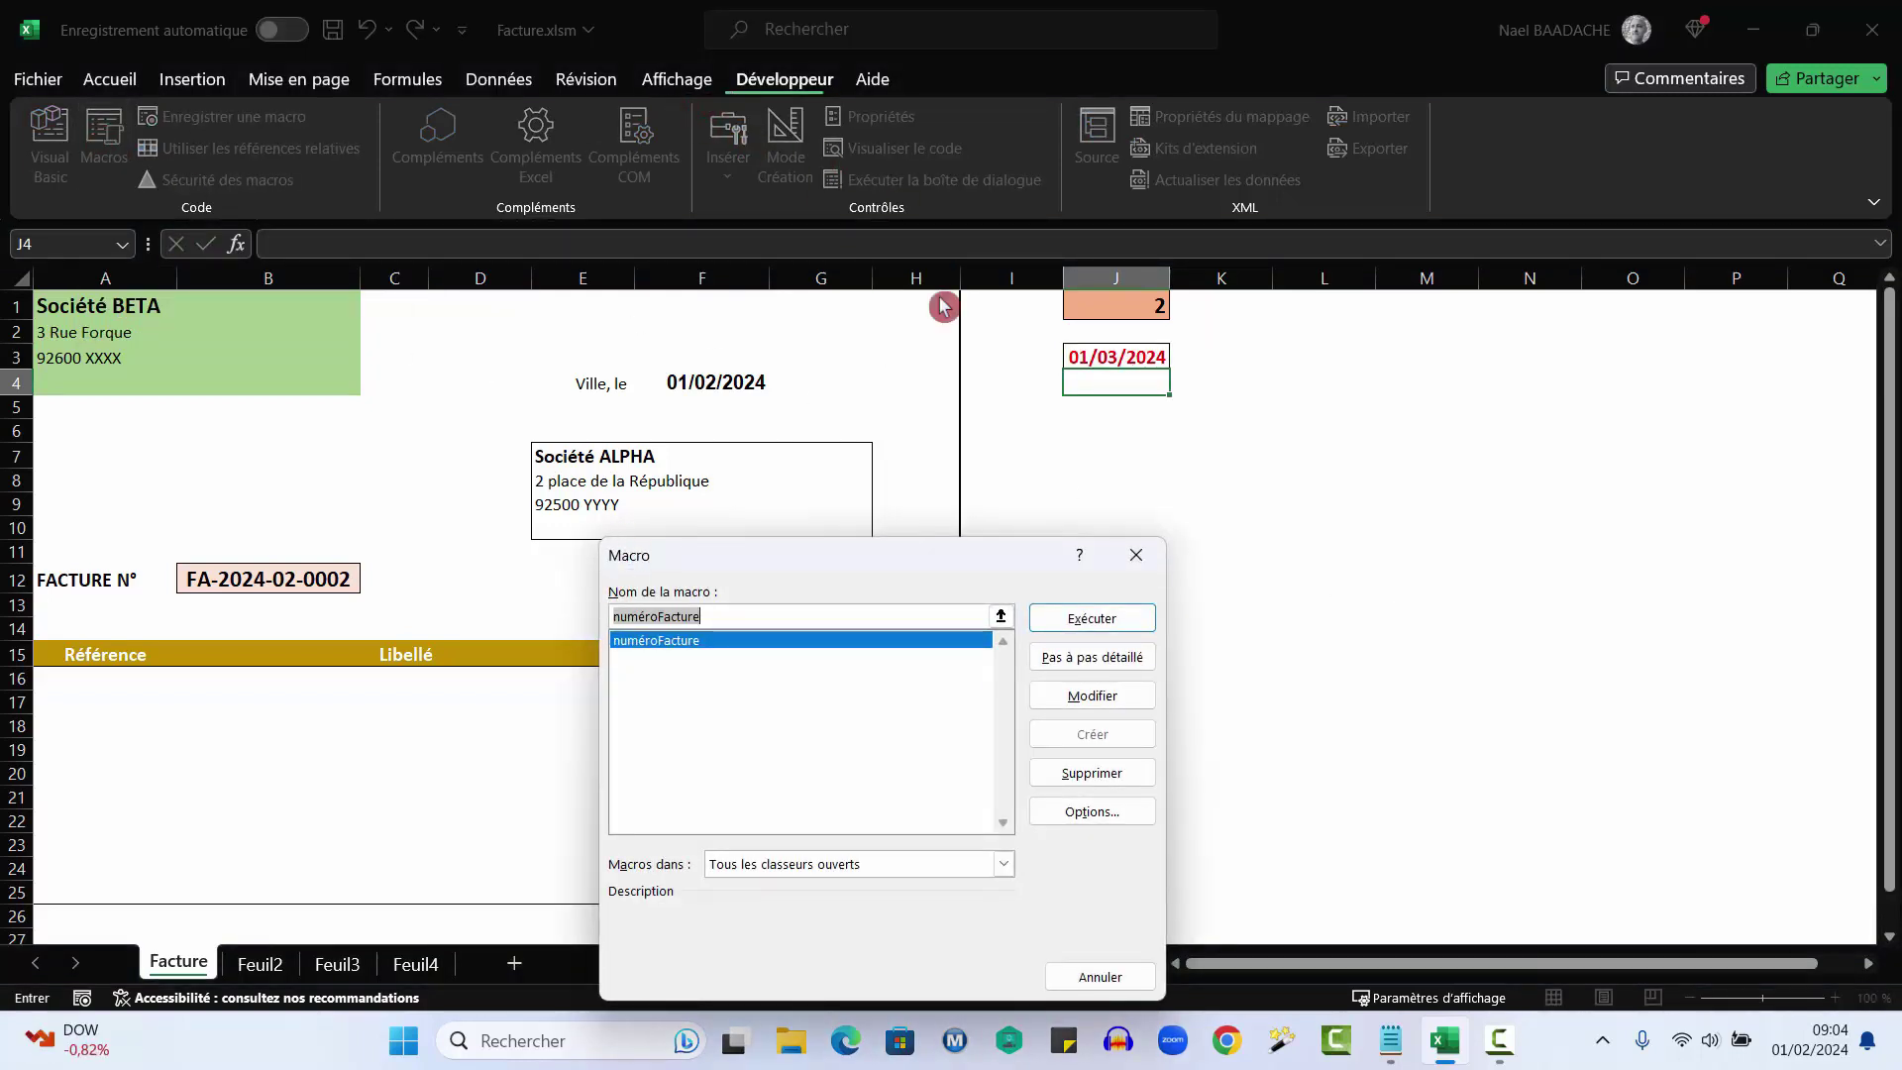
click(1107, 621)
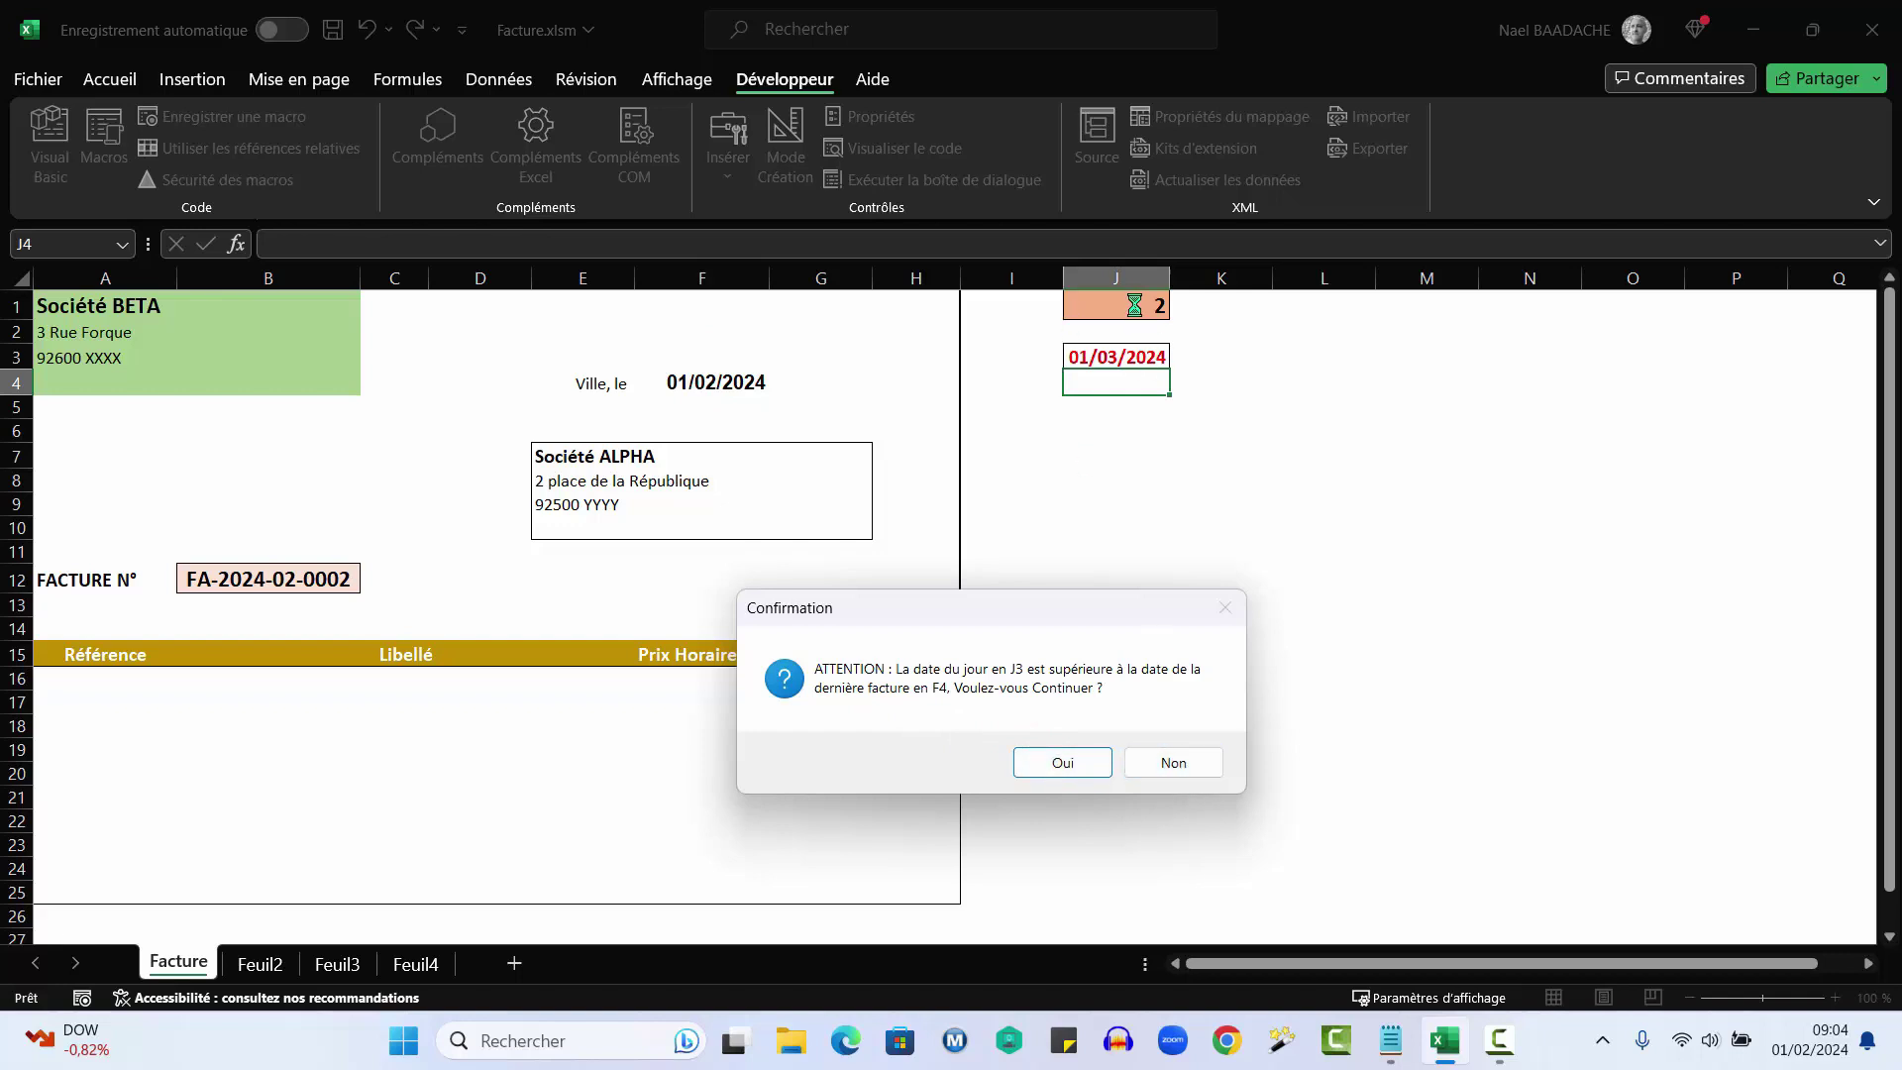
click(1062, 765)
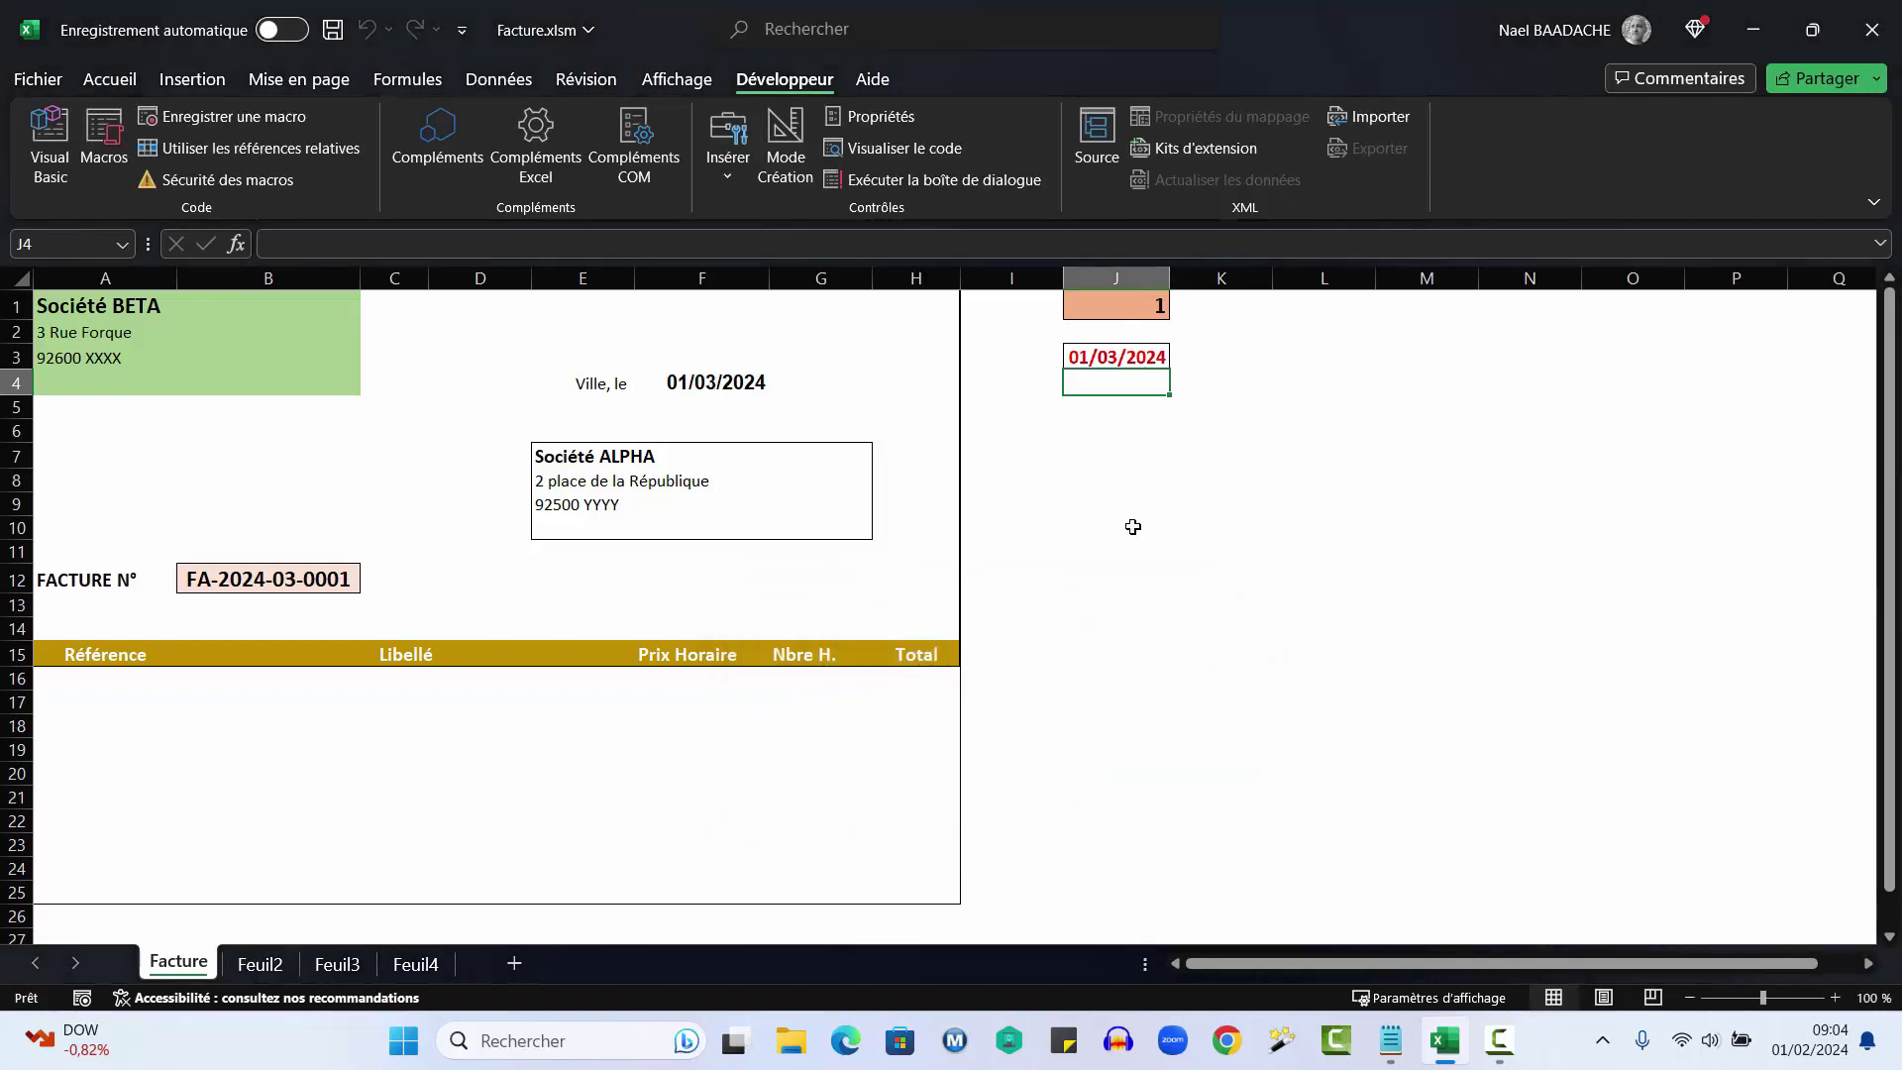
click(1125, 363)
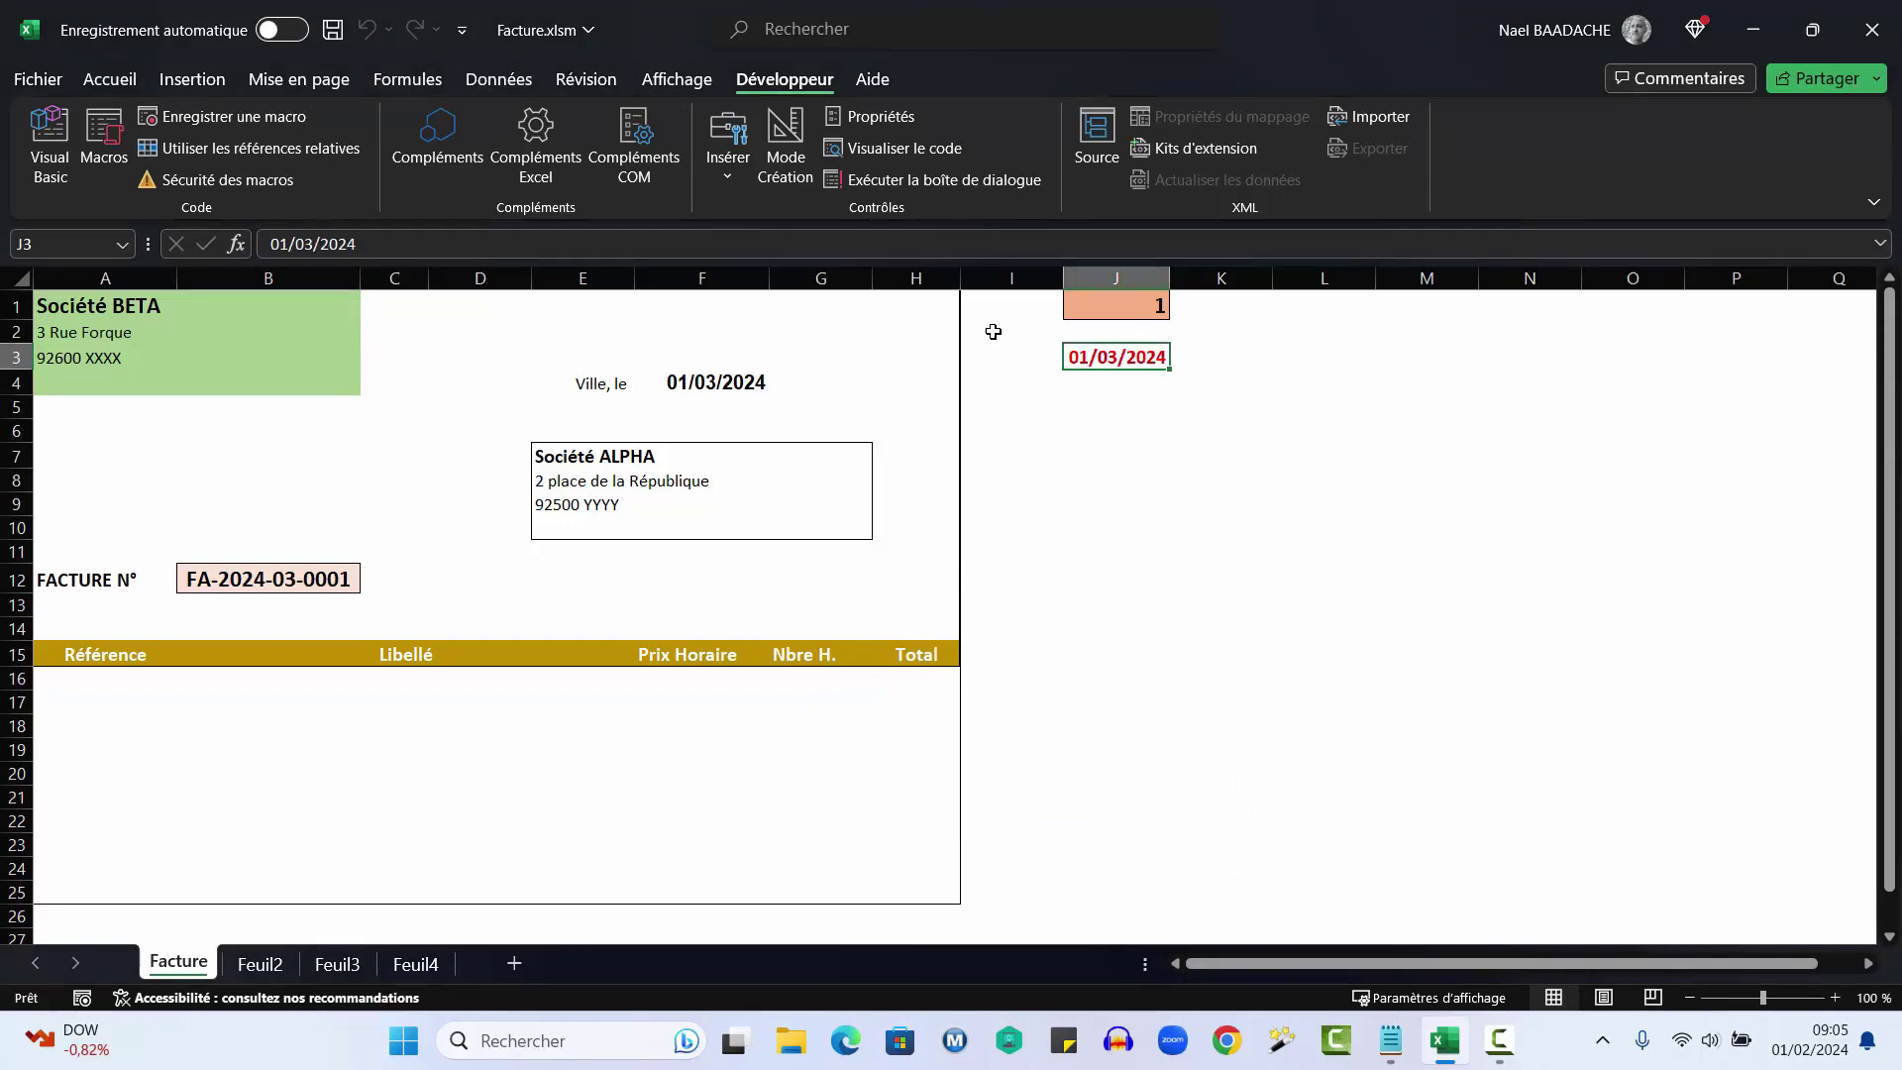
click(709, 379)
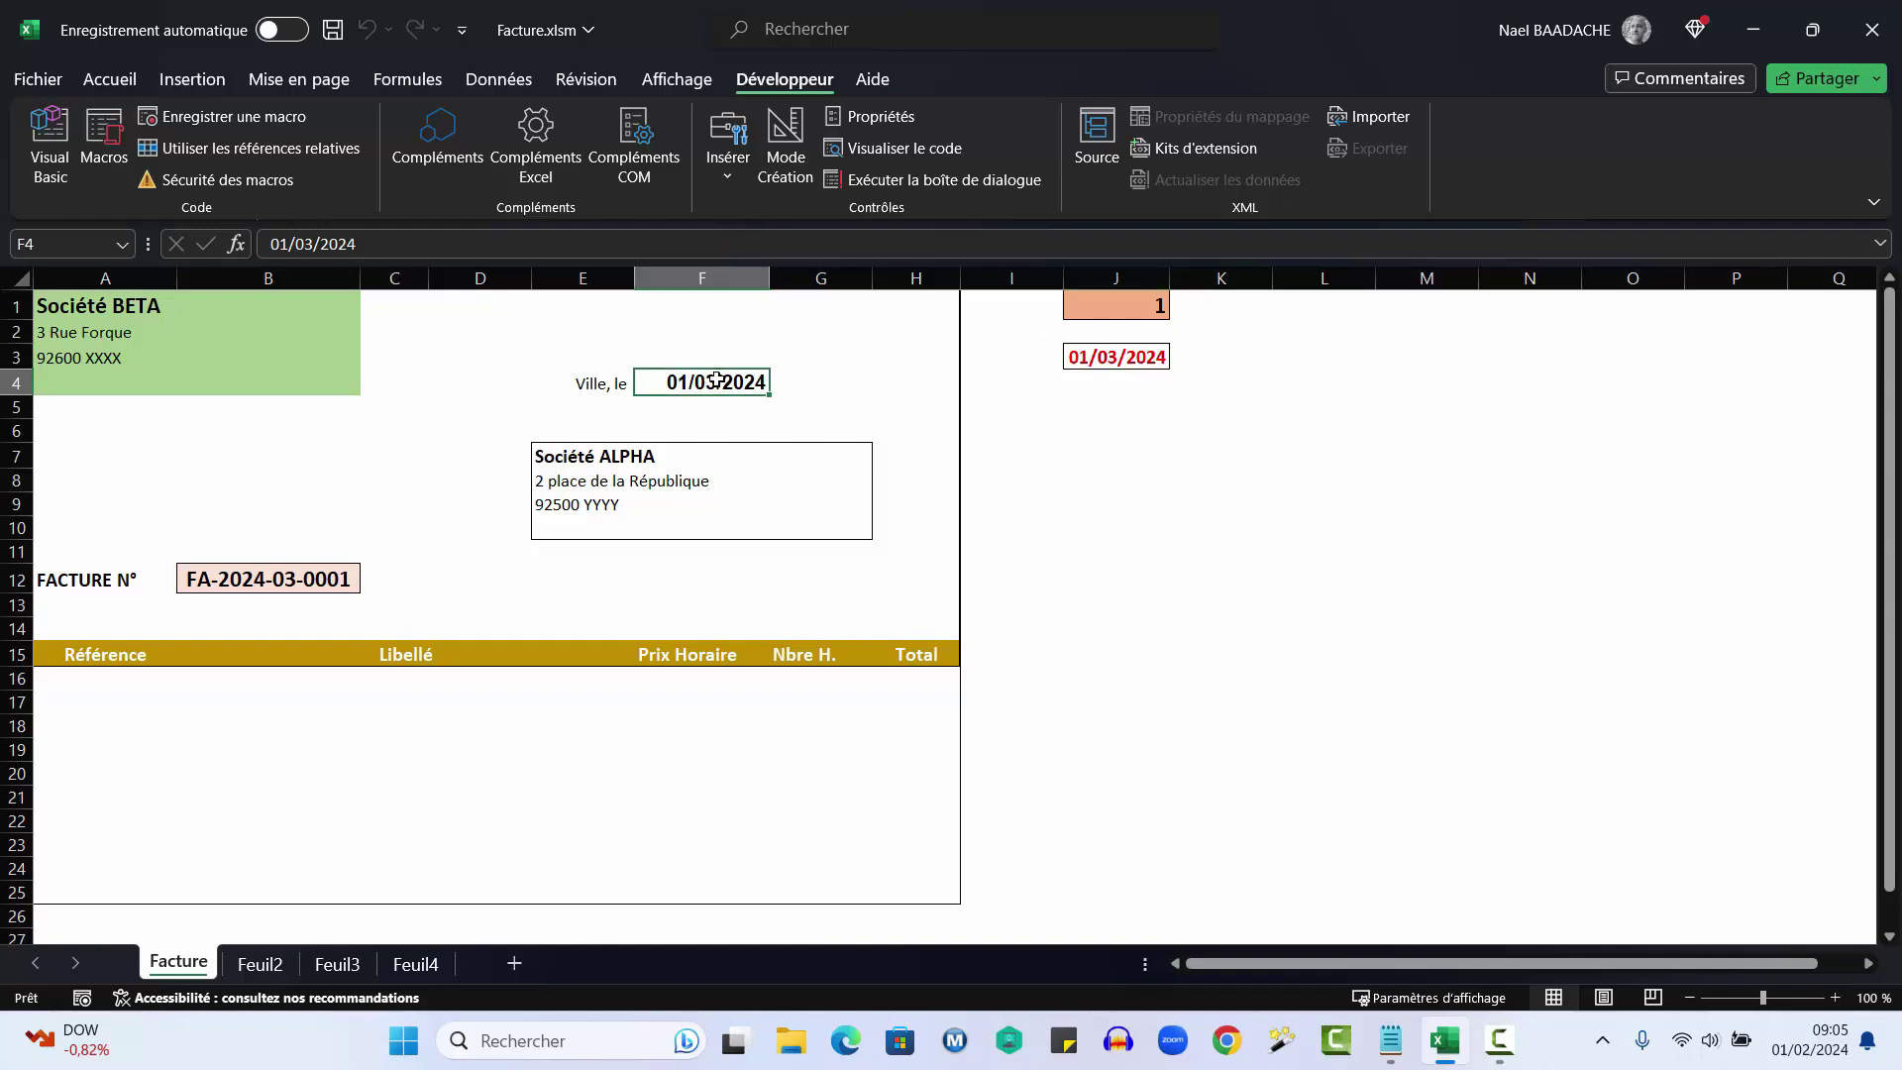
click(253, 583)
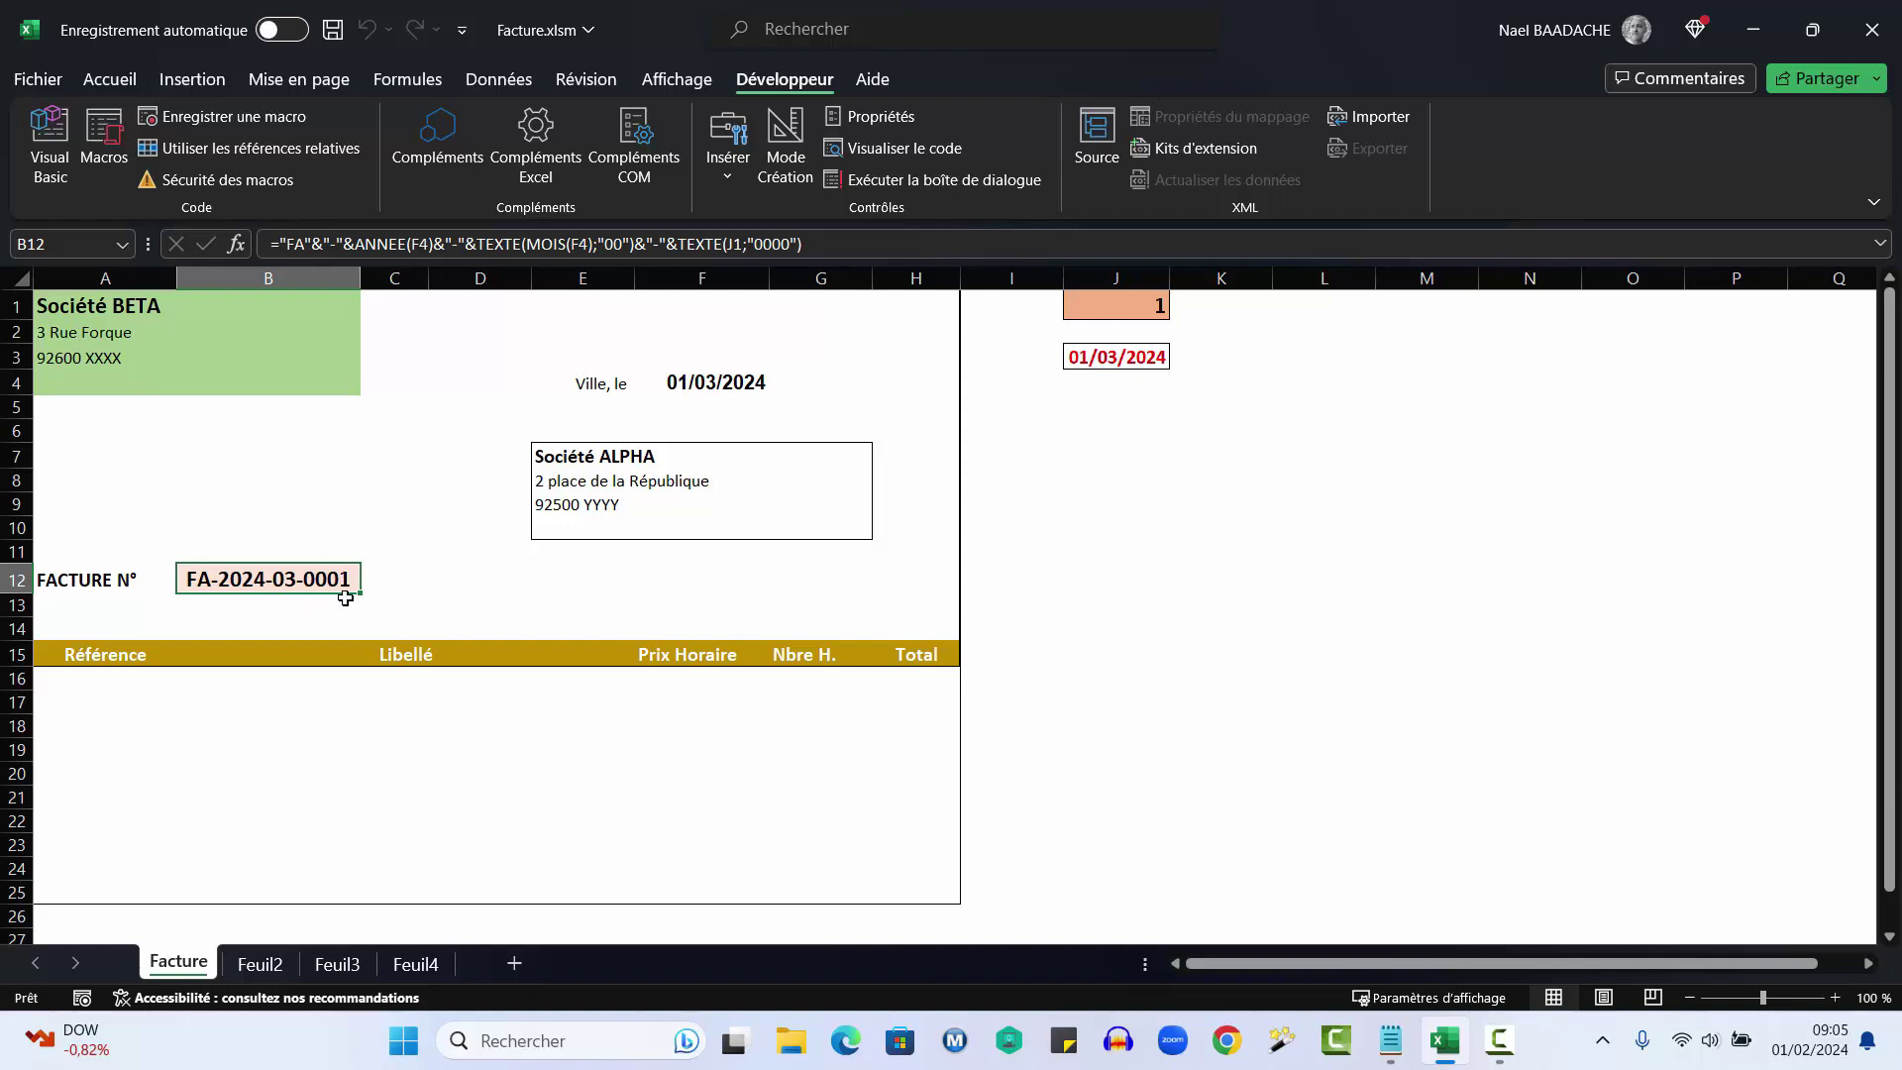
click(104, 139)
click(1079, 619)
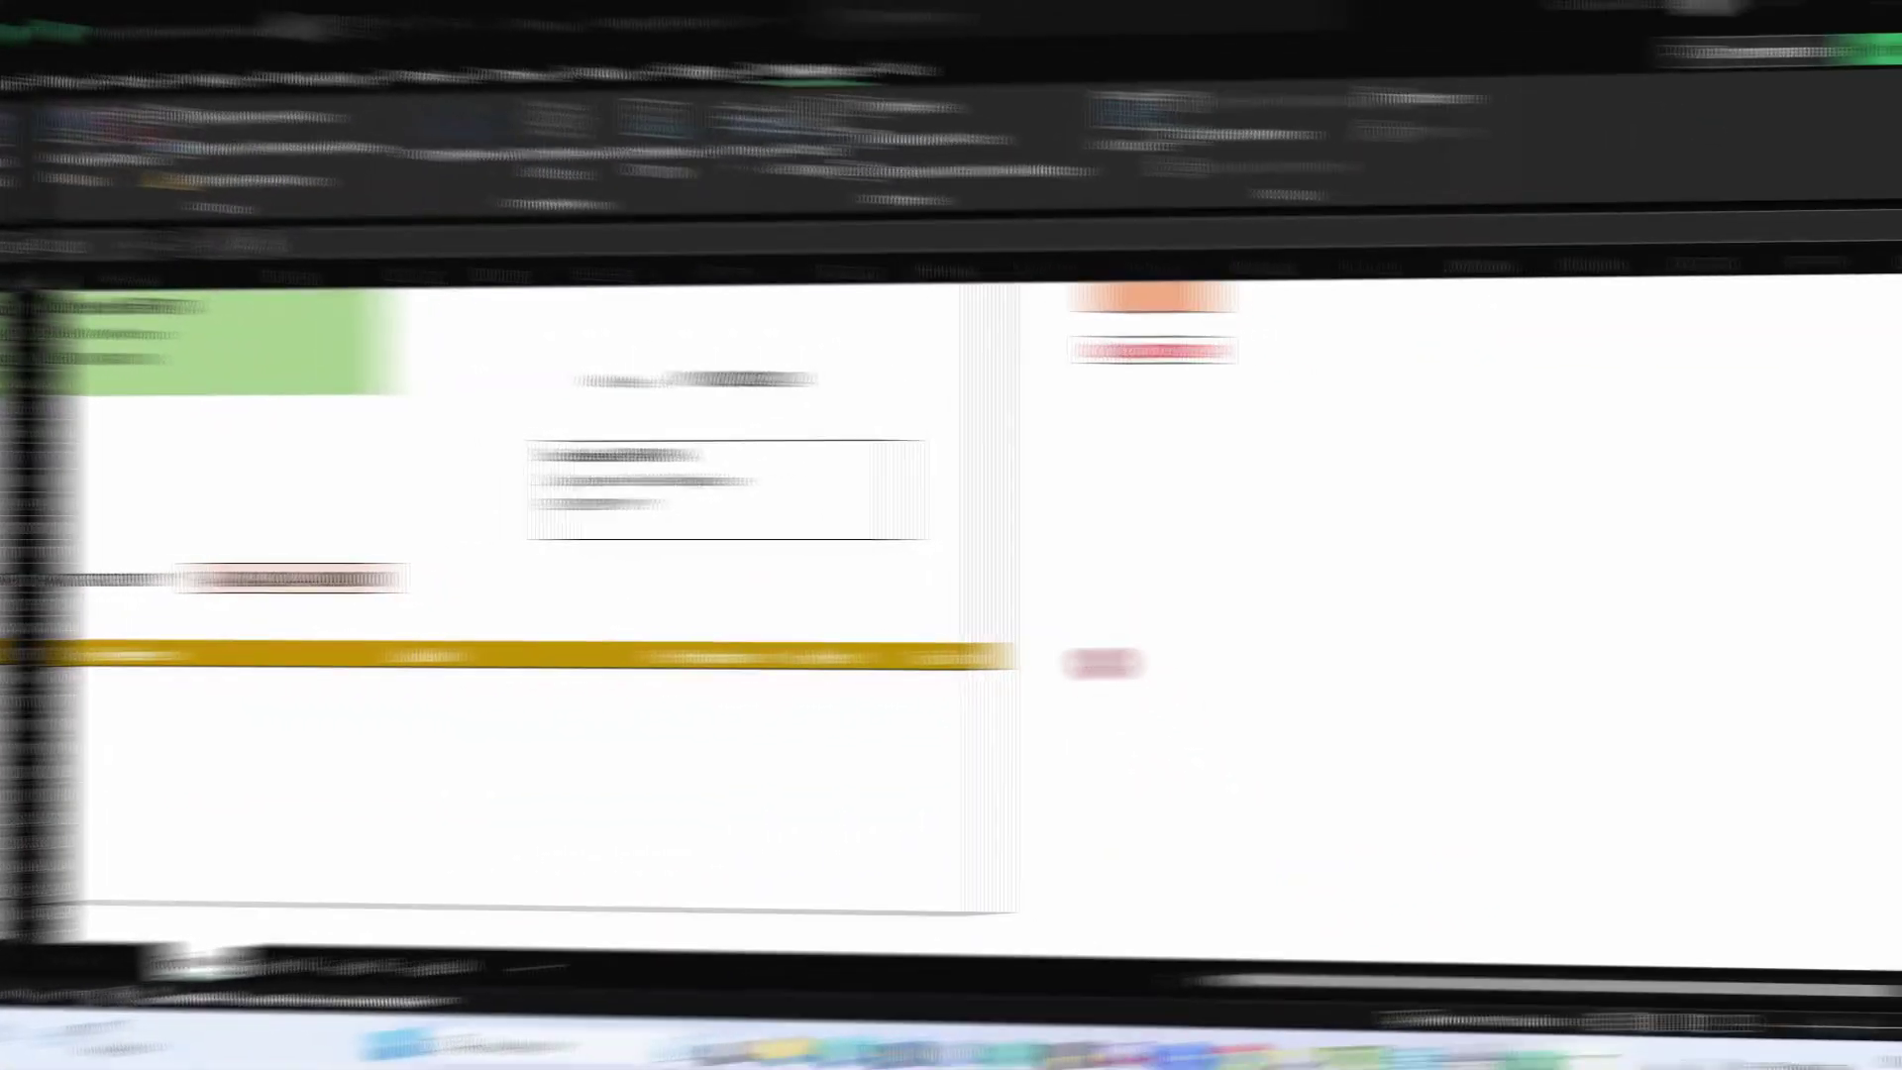
Insert a rounded rectangle shape around J6:K8, just below the date in J3.
click(1066, 480)
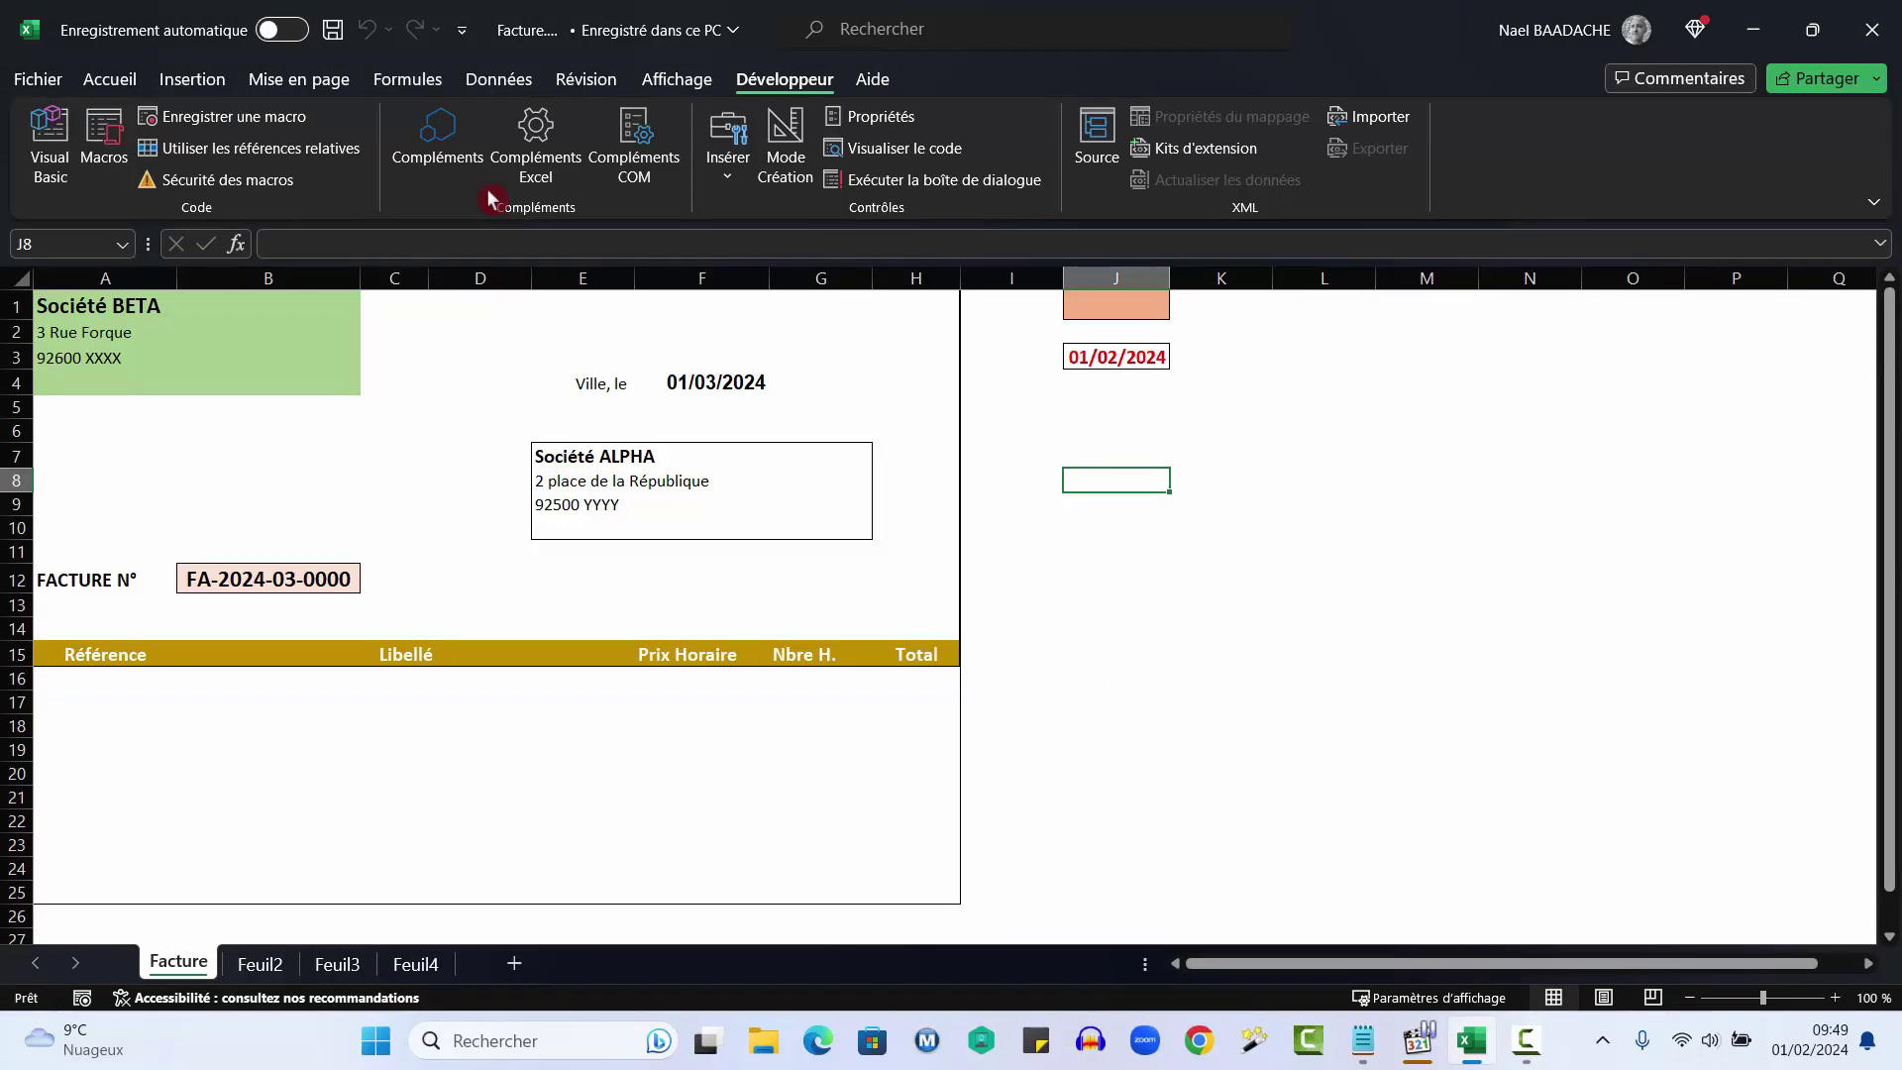
click(193, 81)
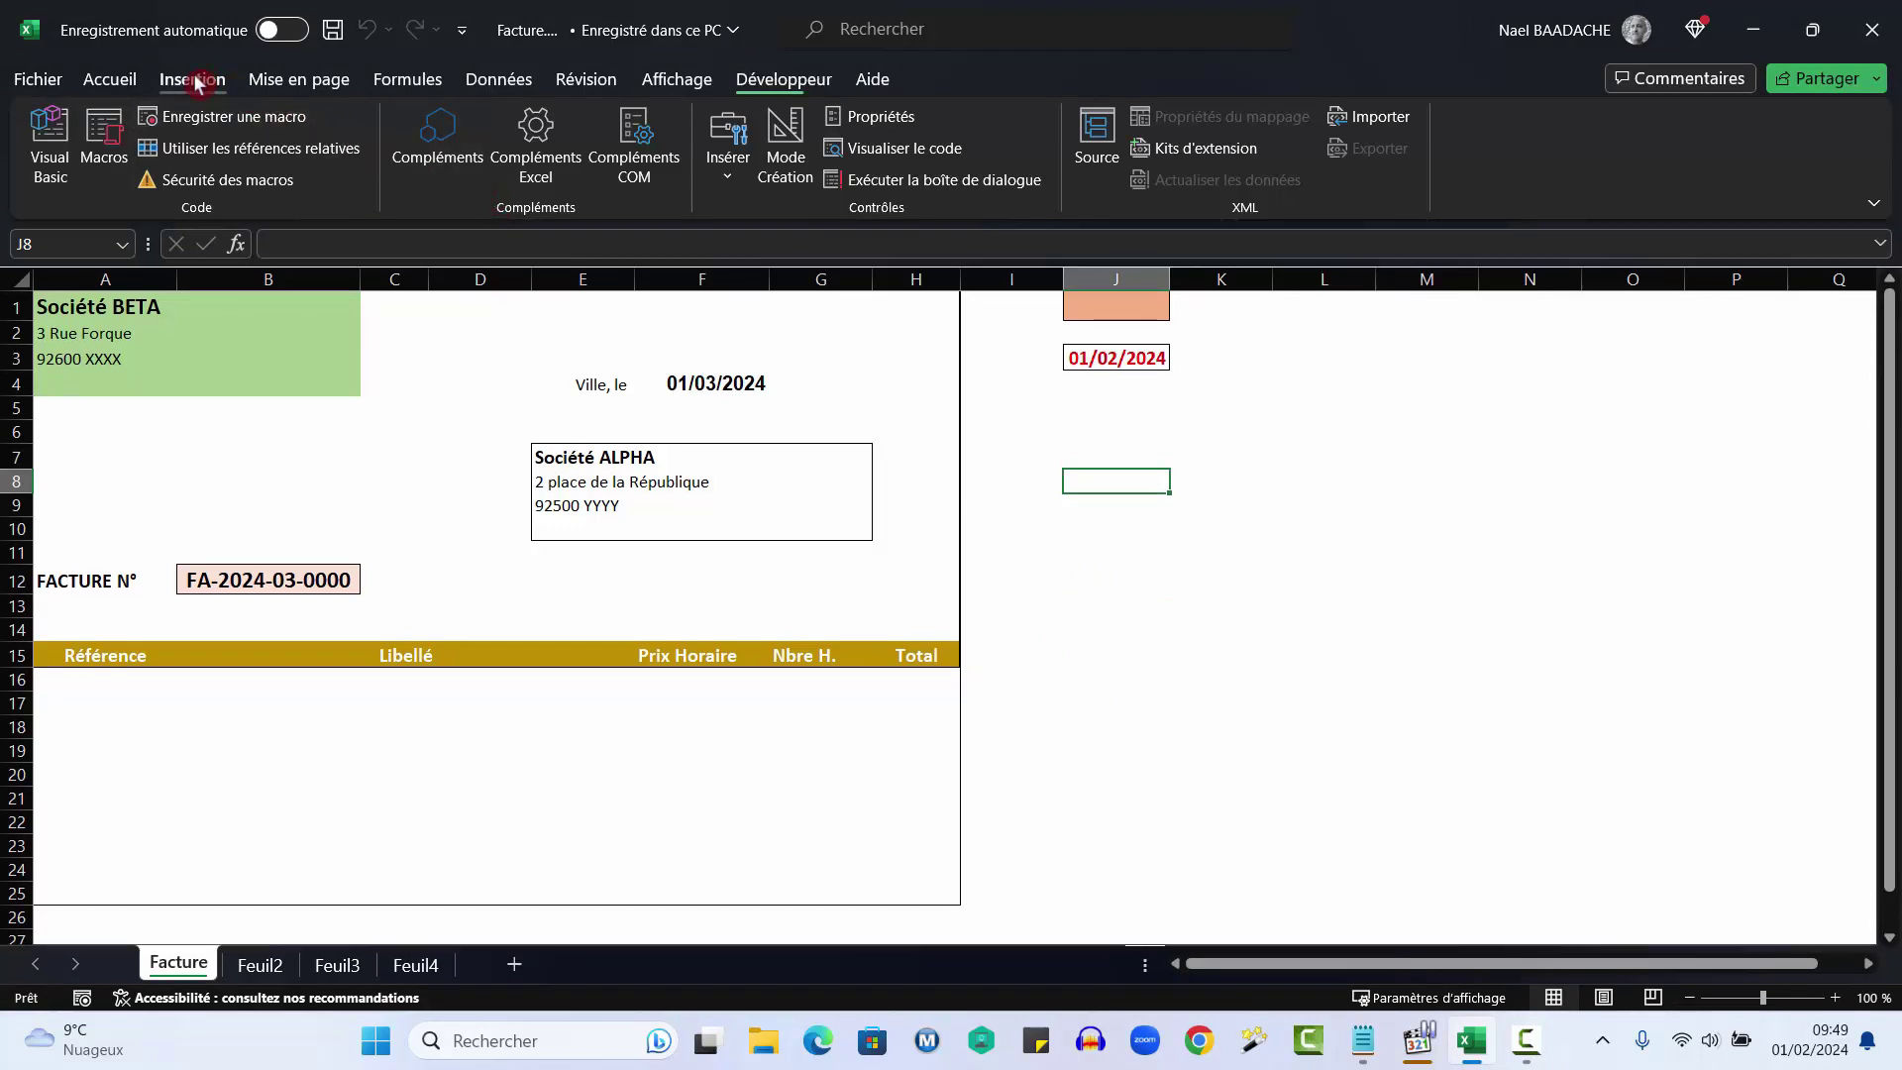
click(348, 177)
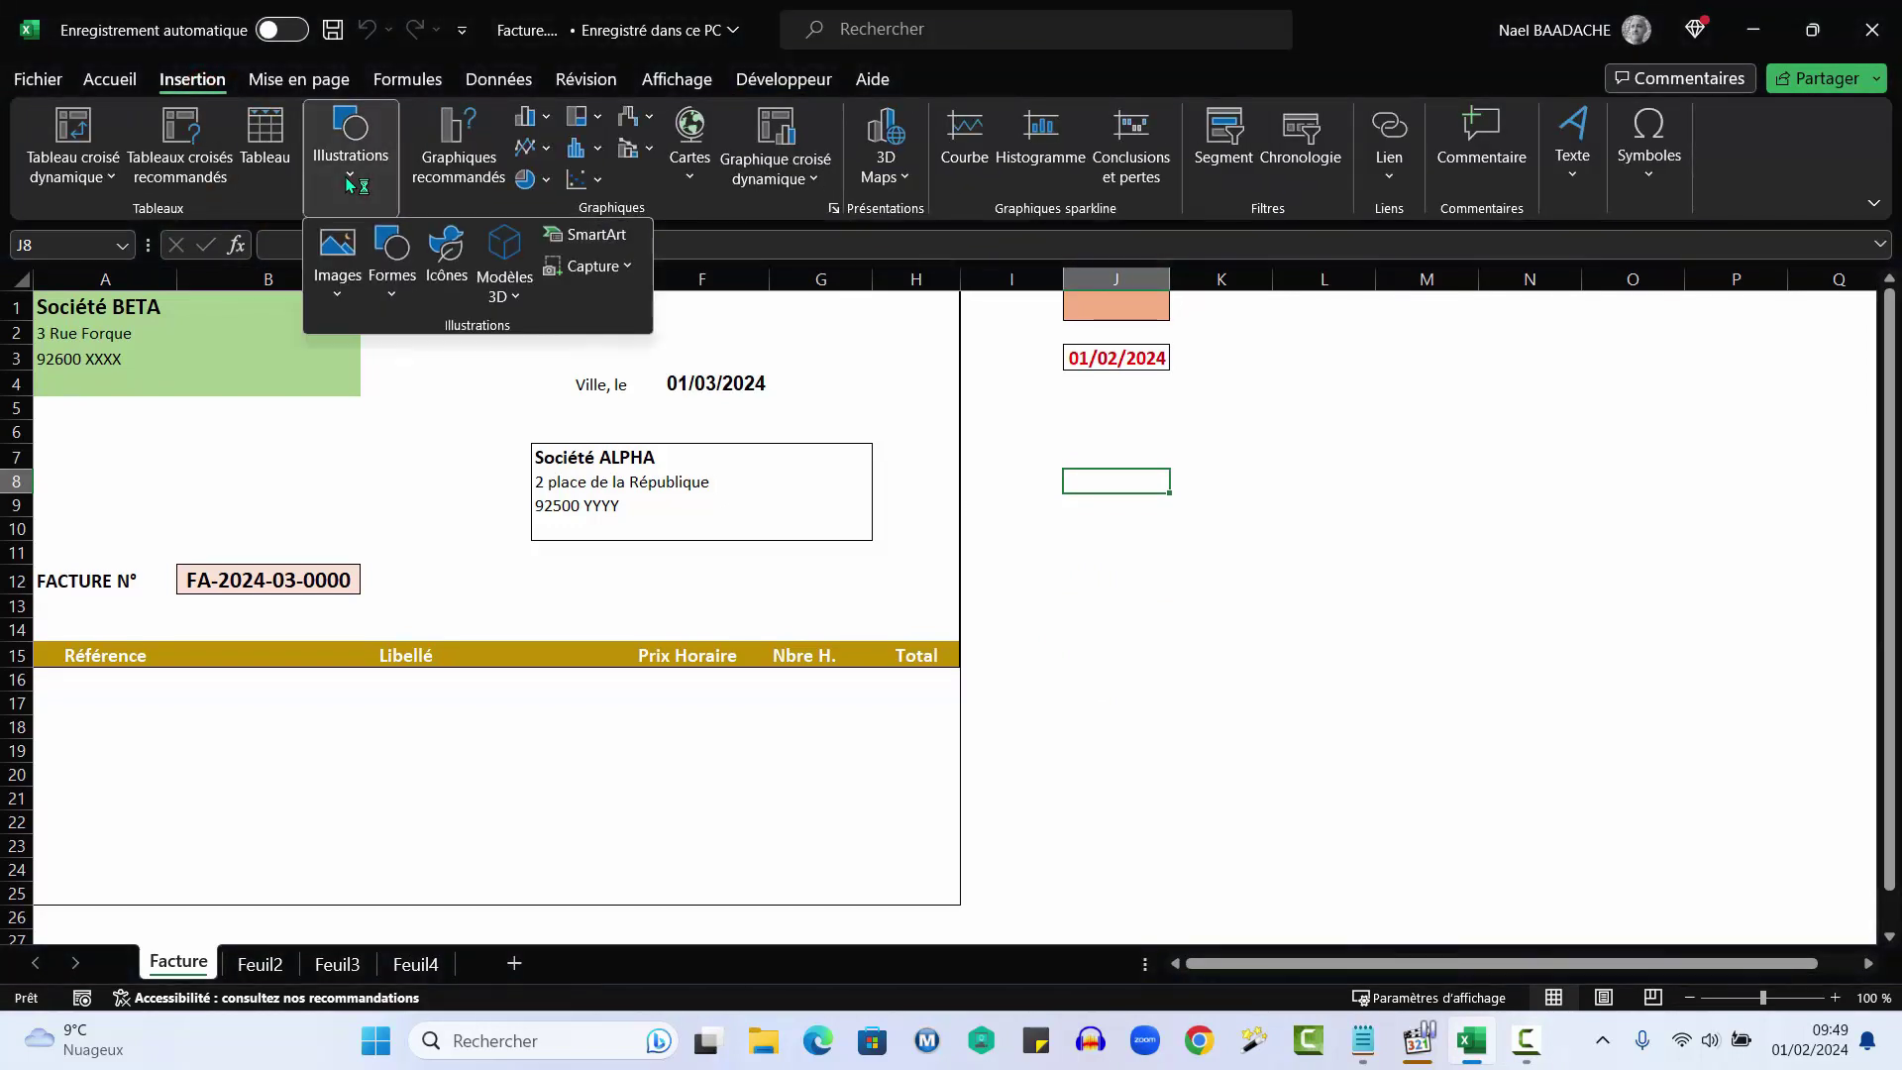
click(384, 297)
click(495, 367)
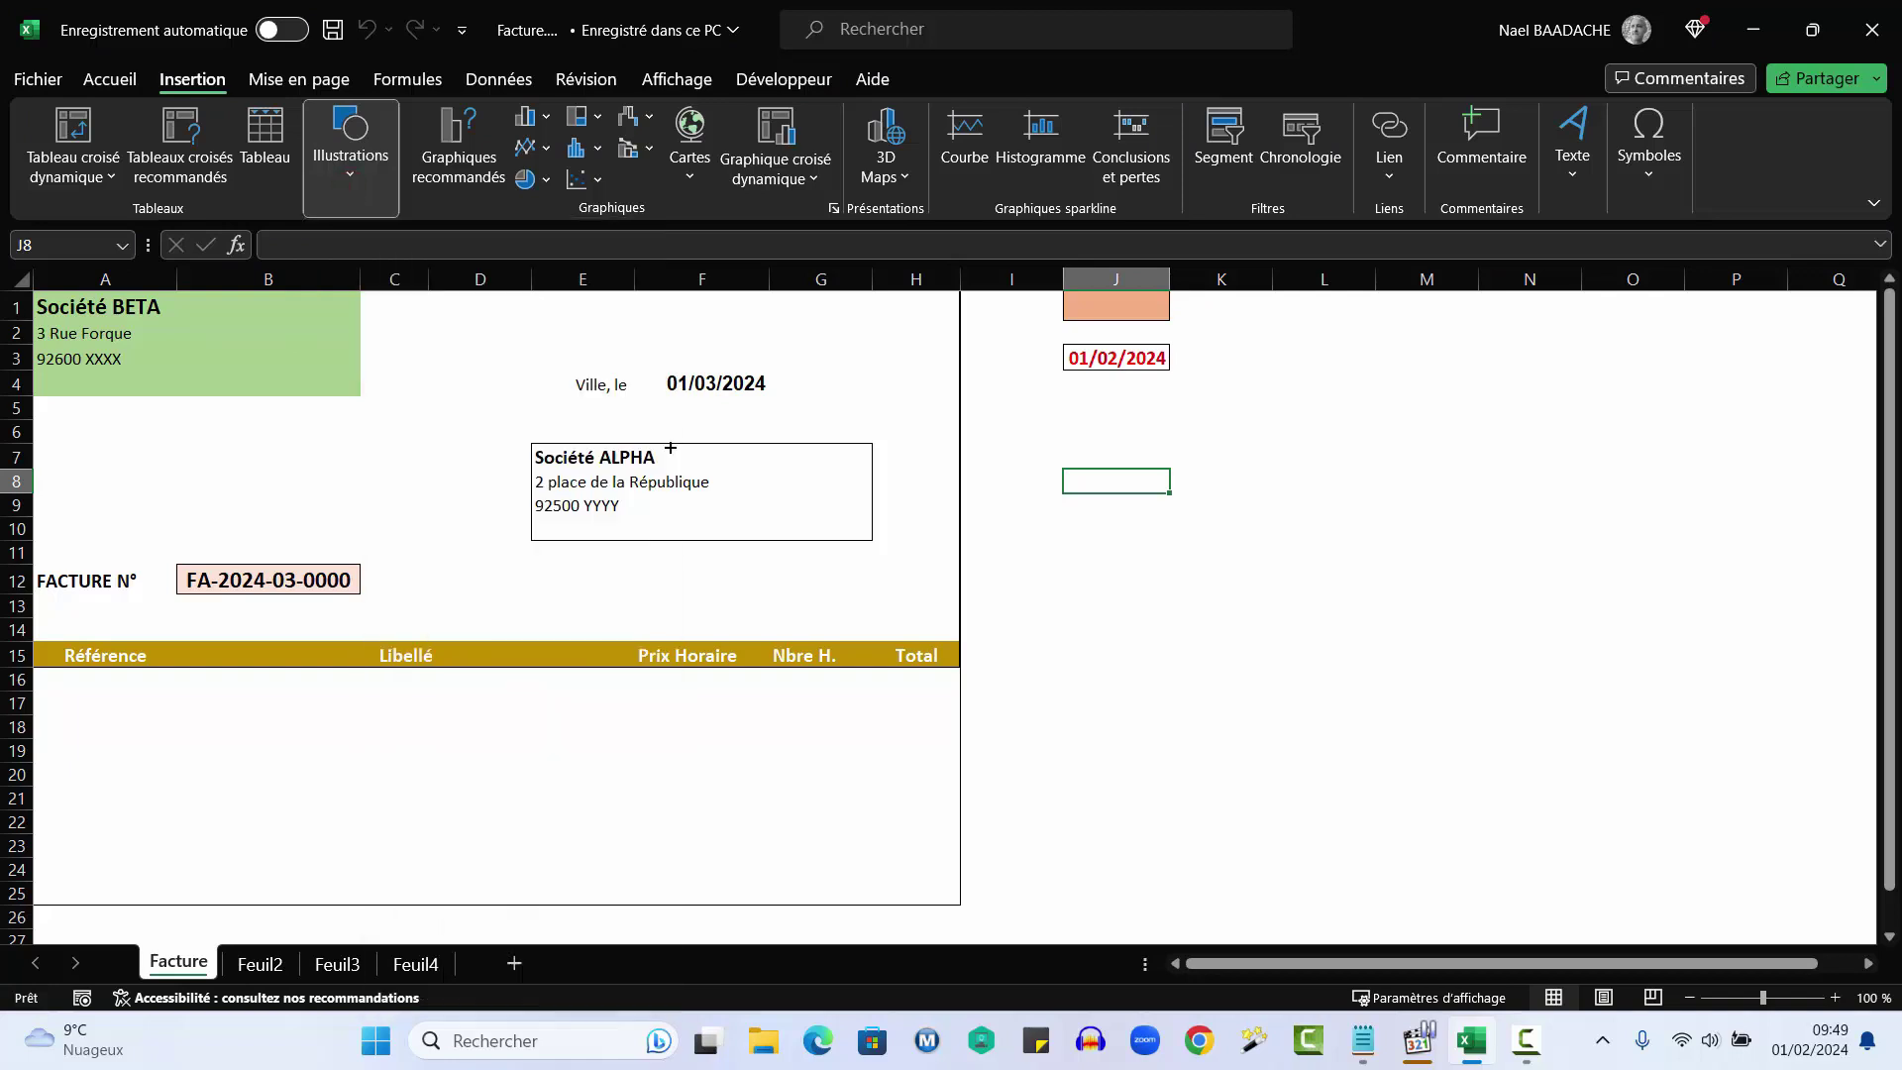
drag(1037, 428, 1227, 481)
text(Réinitialisez)
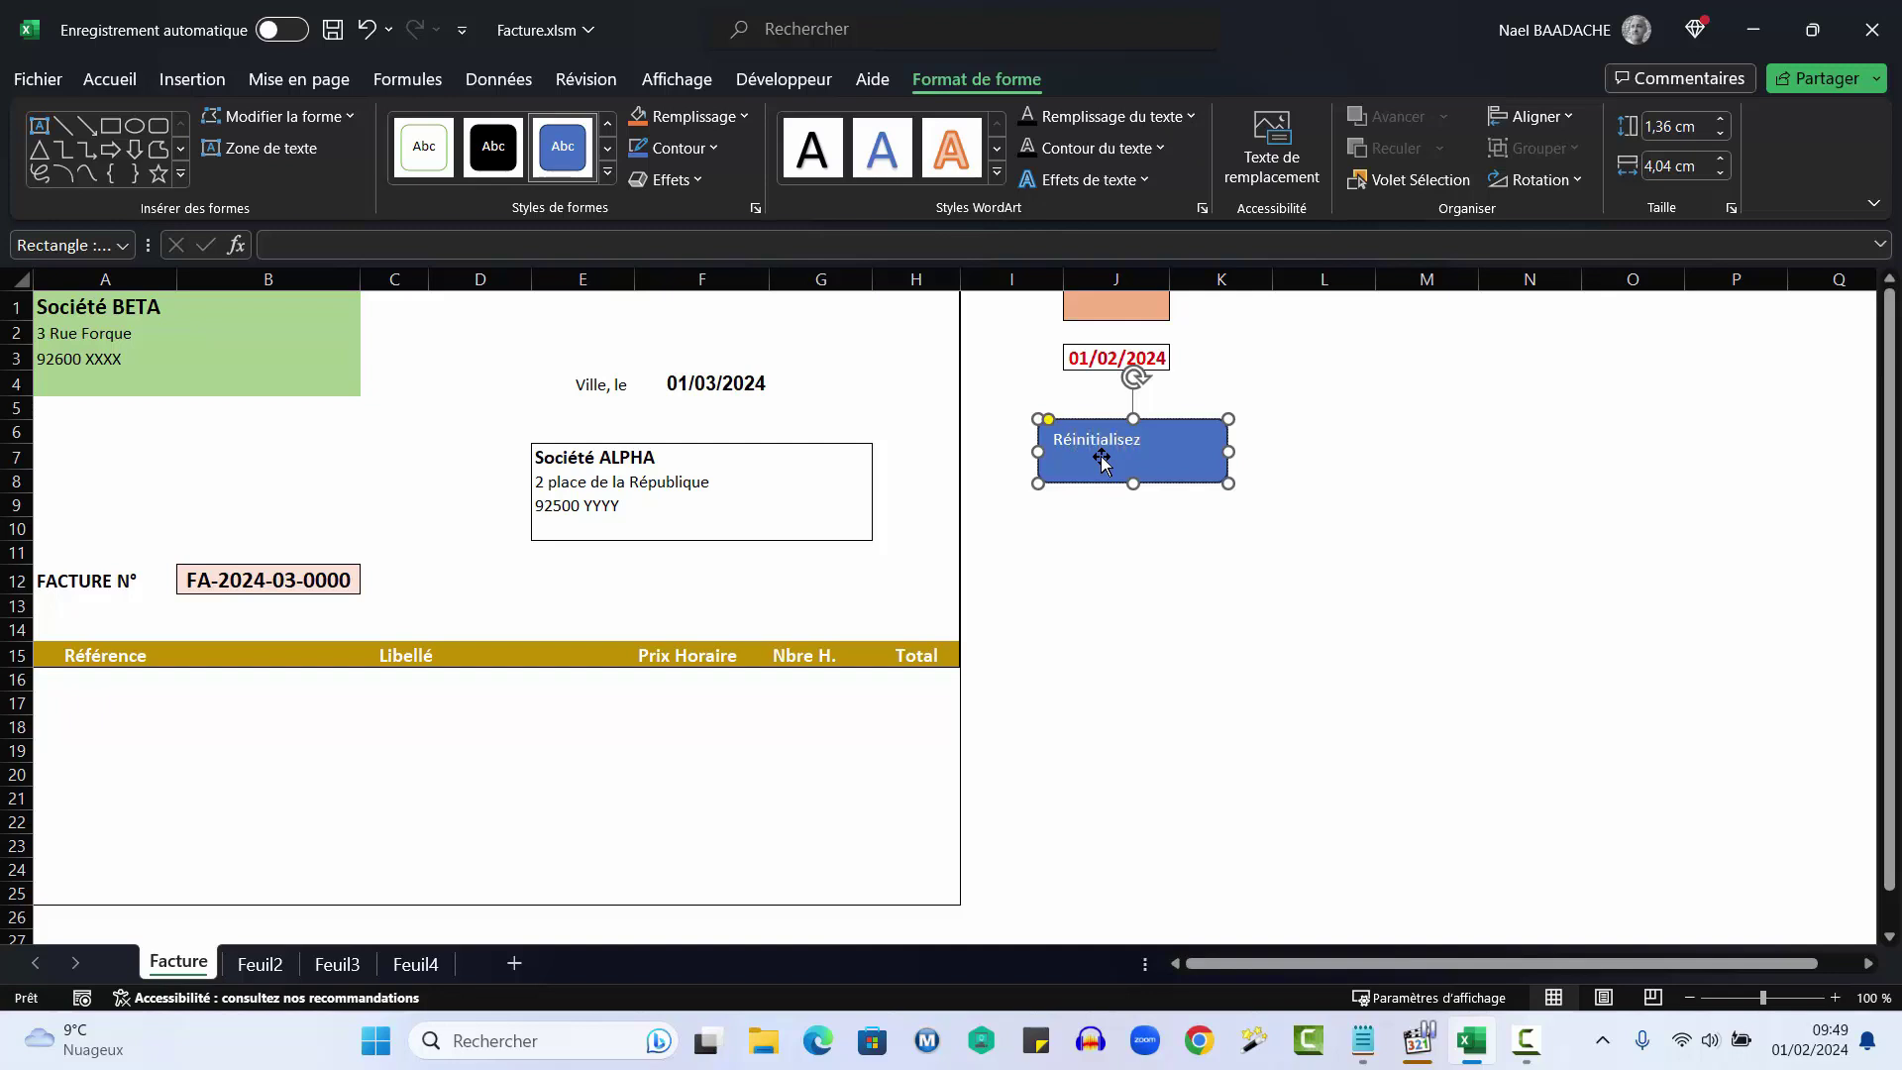
Label the shape 'Réinitialisez Numéro de Facture', centred vertically and horizontally, in bold.
text(Num)
text(éro de Facture)
drag(1055, 442, 1135, 464)
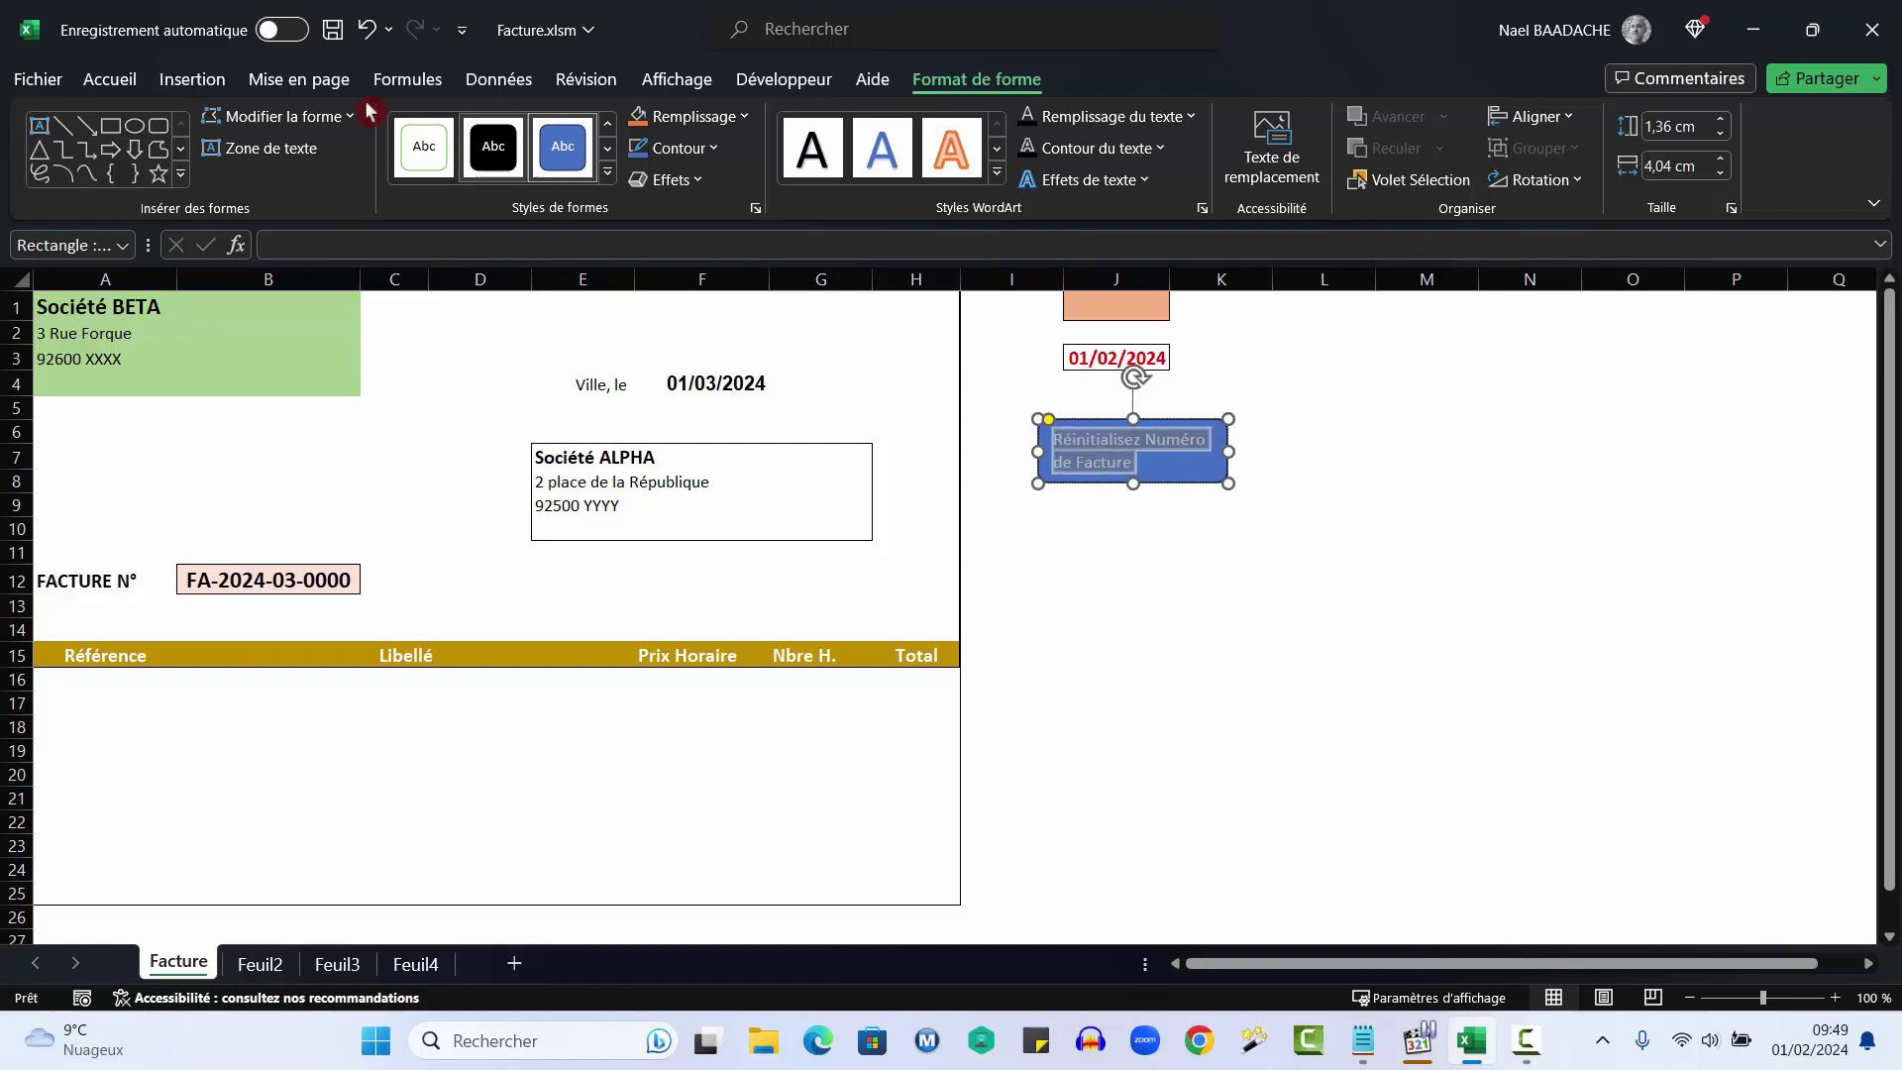
click(109, 79)
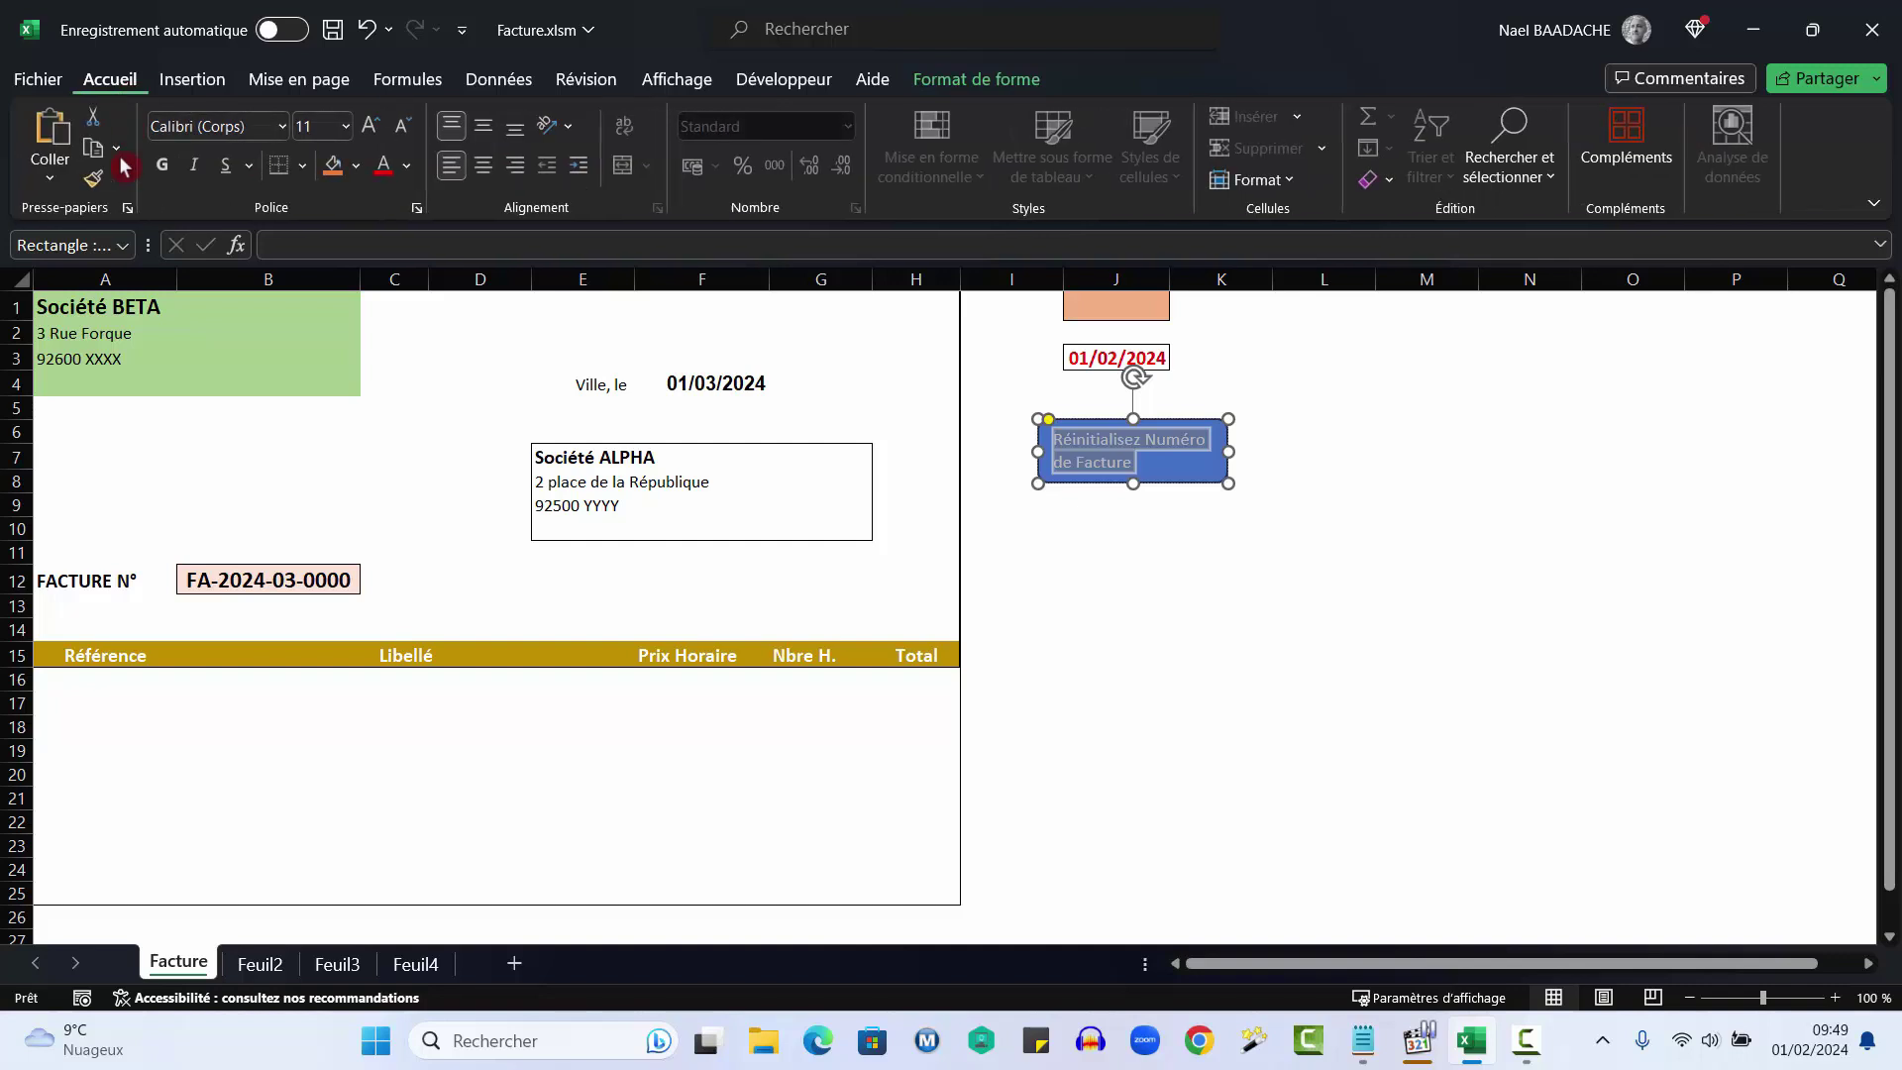
click(484, 126)
click(485, 165)
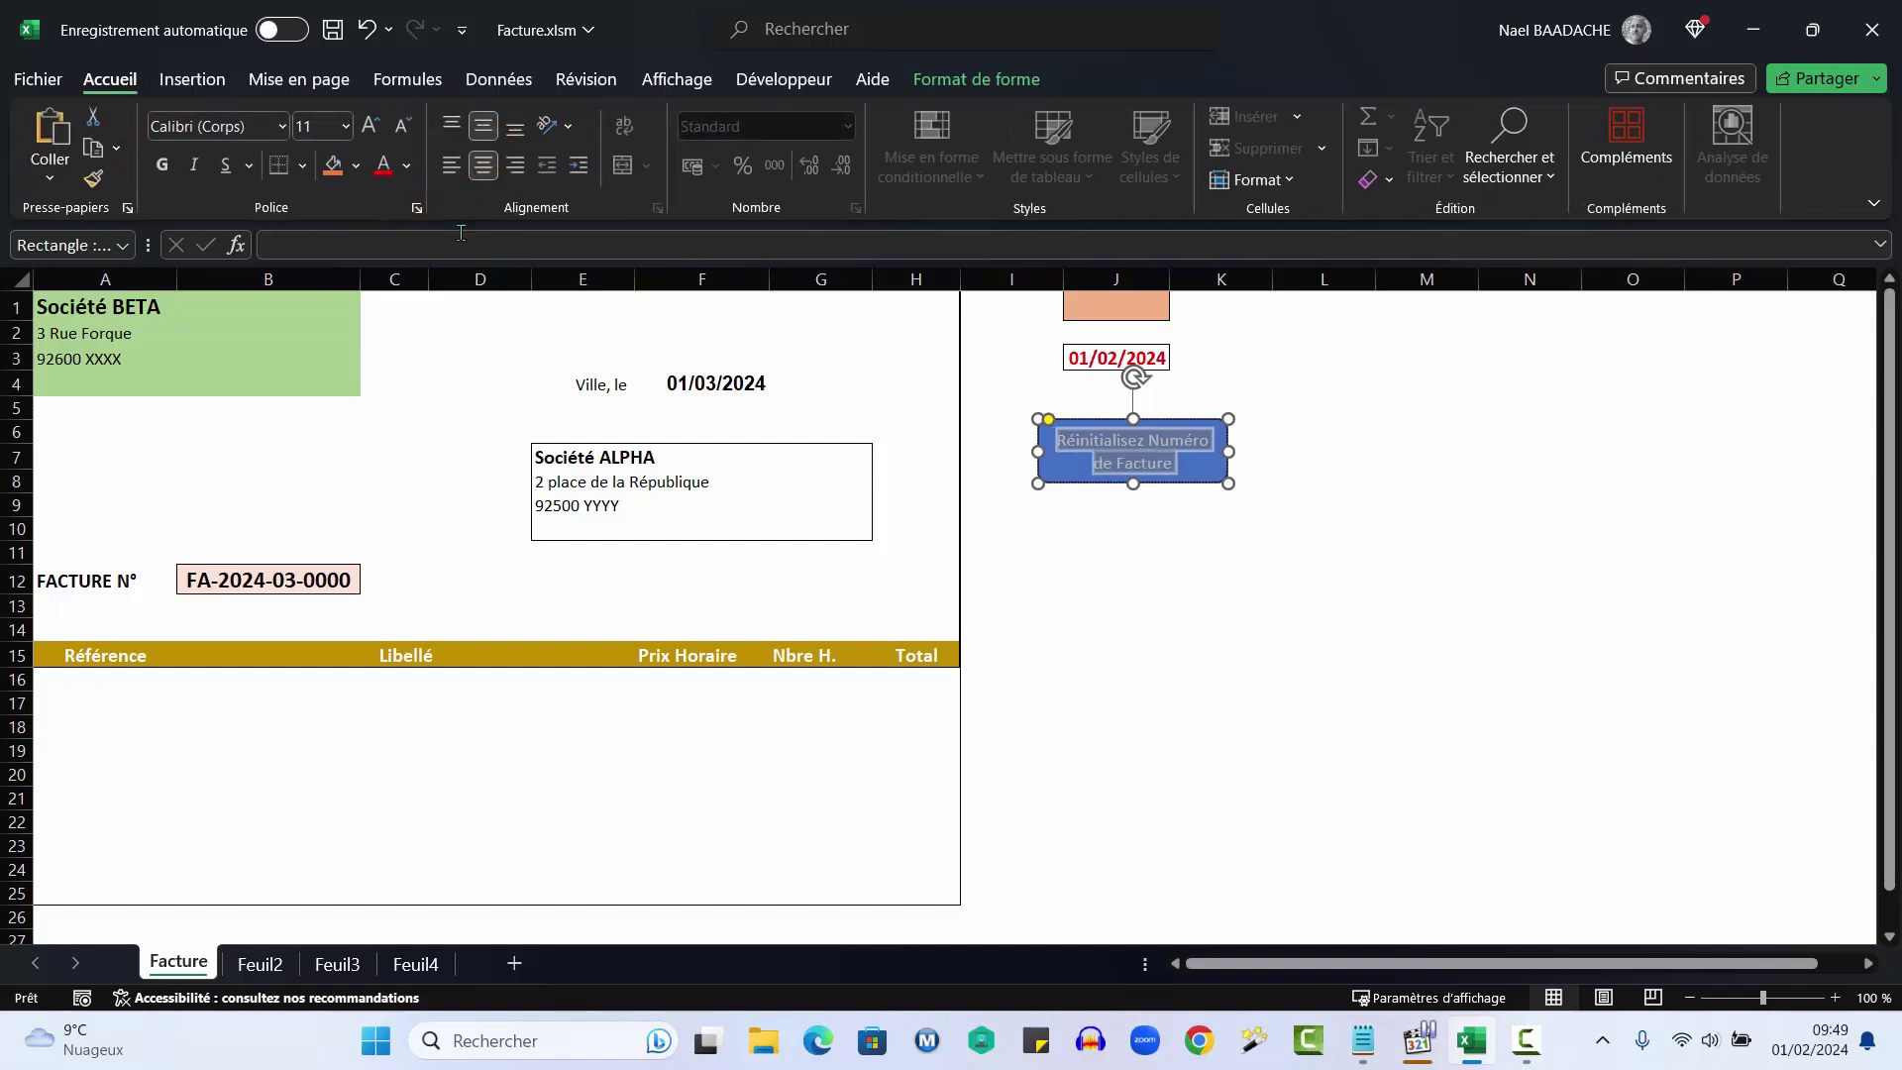
click(163, 166)
click(1199, 575)
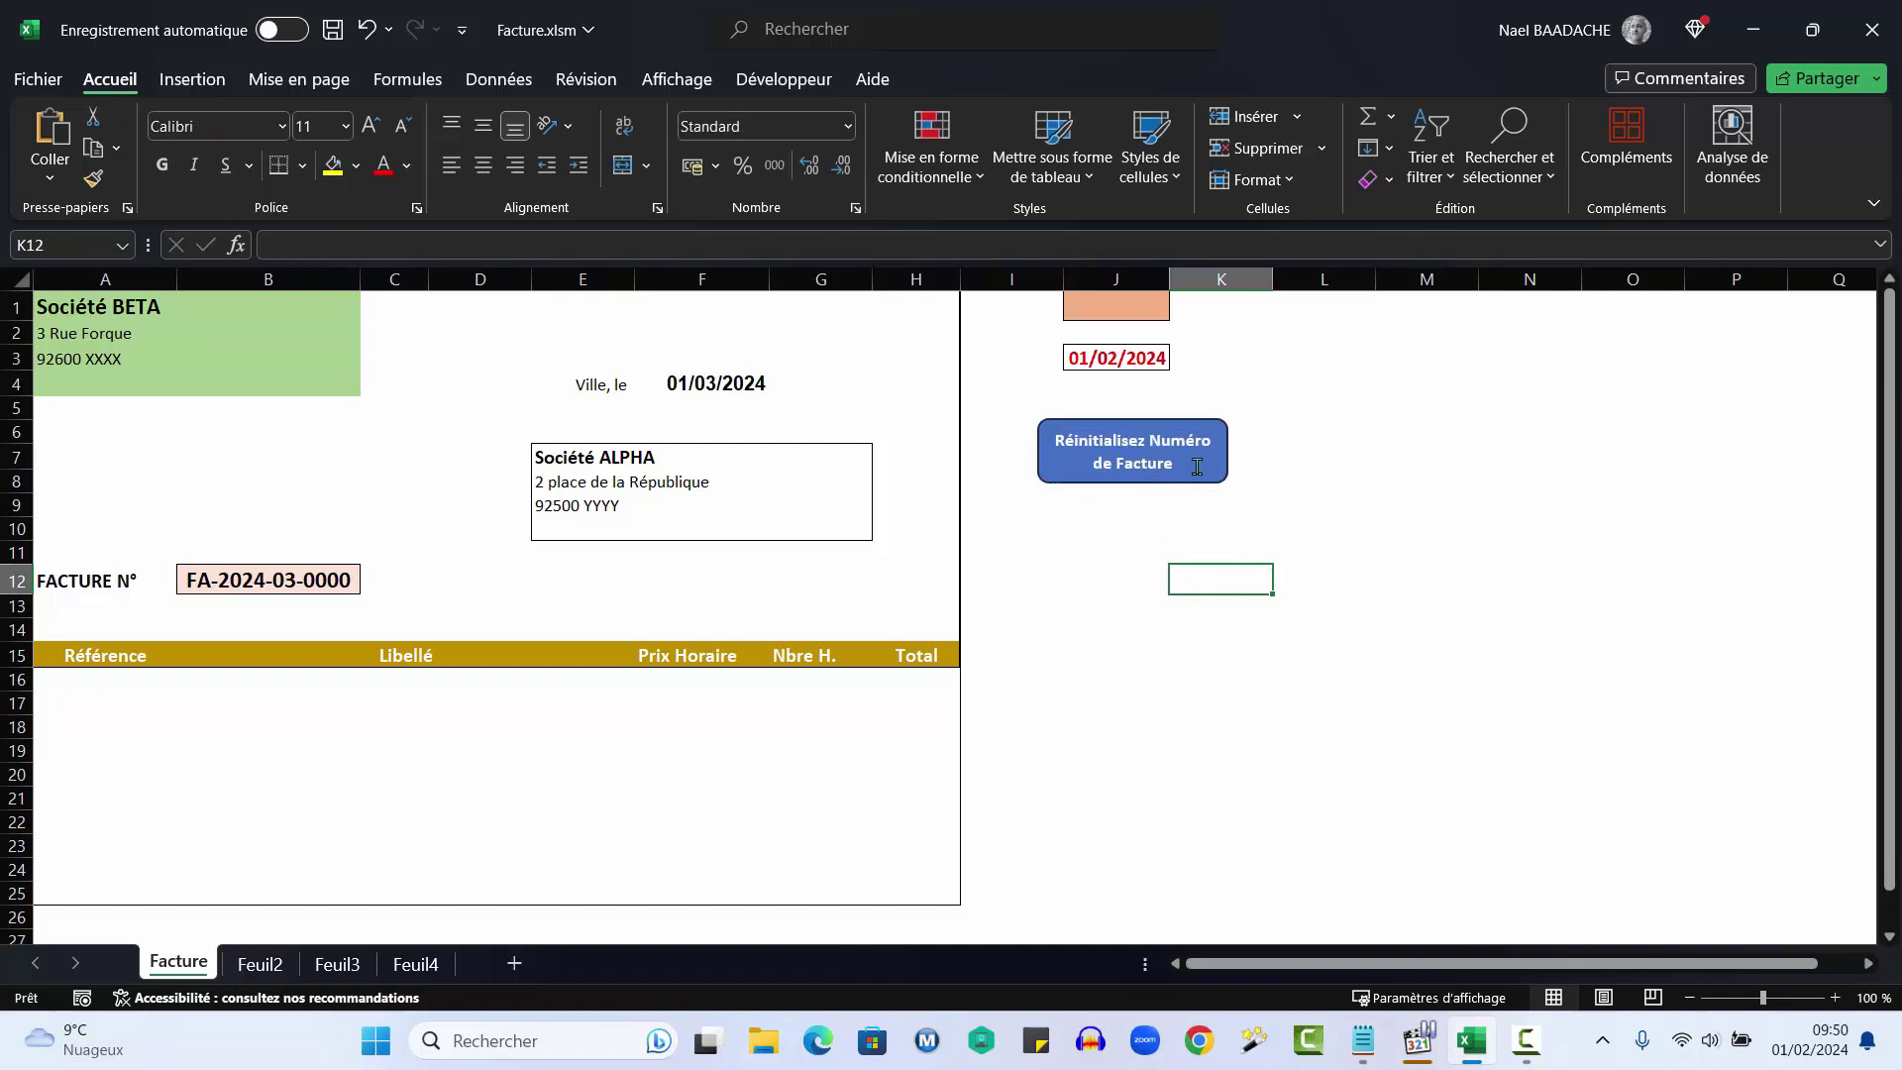
click(1194, 468)
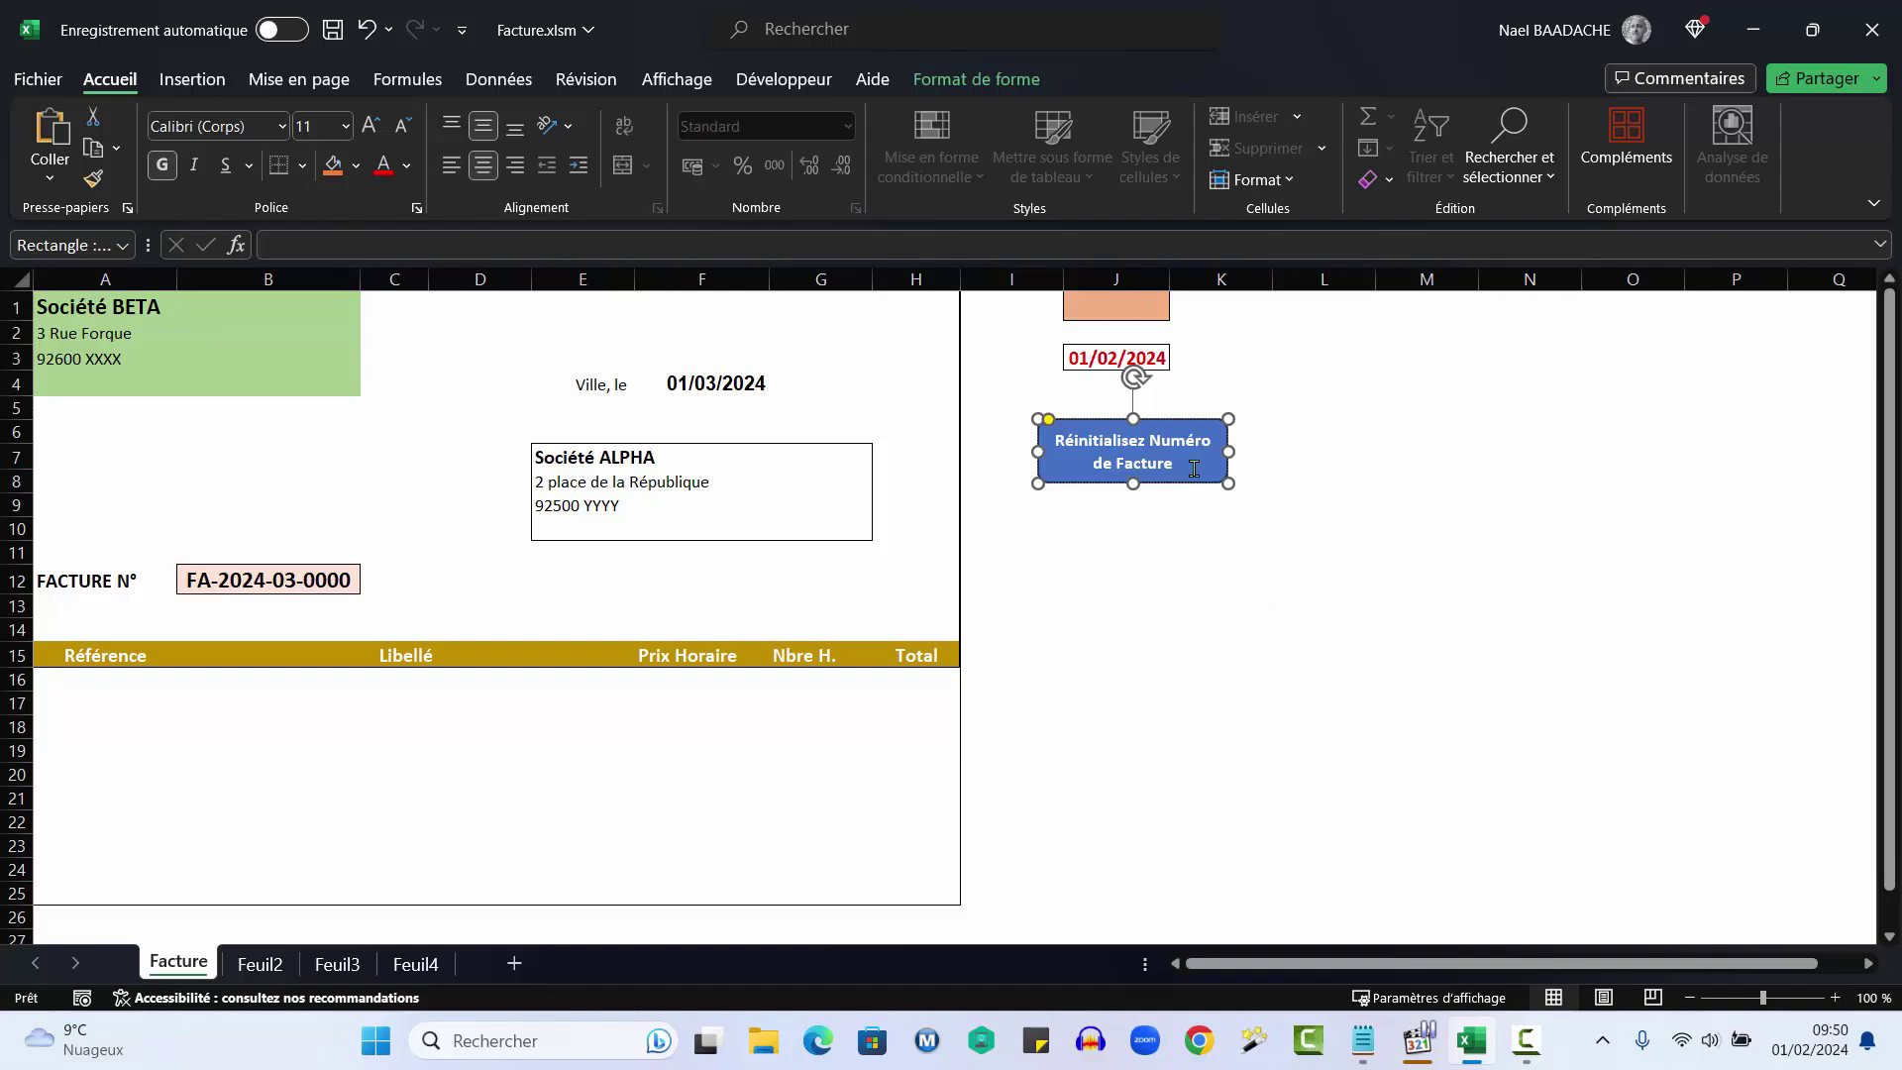
Assign the numéroFacture macro to the rectangle through Affecter une macro.
right_click(1193, 469)
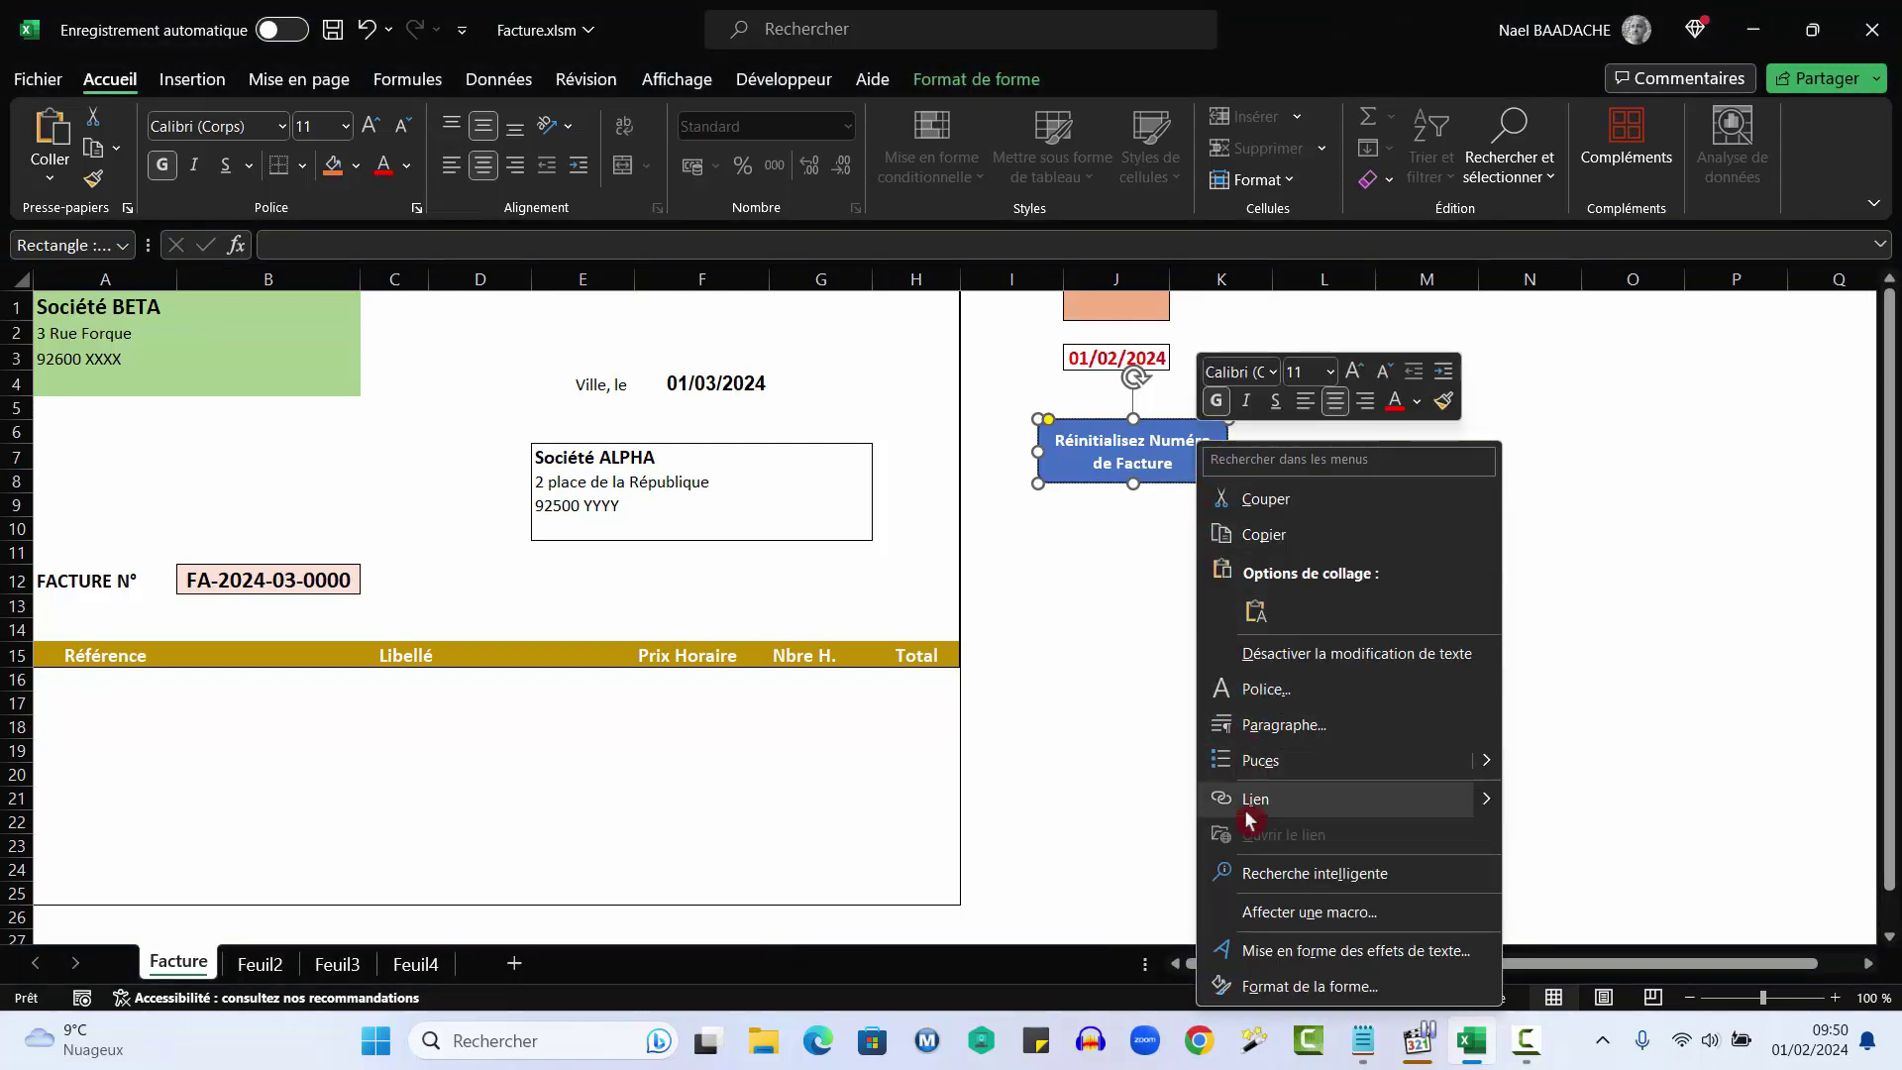
click(1264, 911)
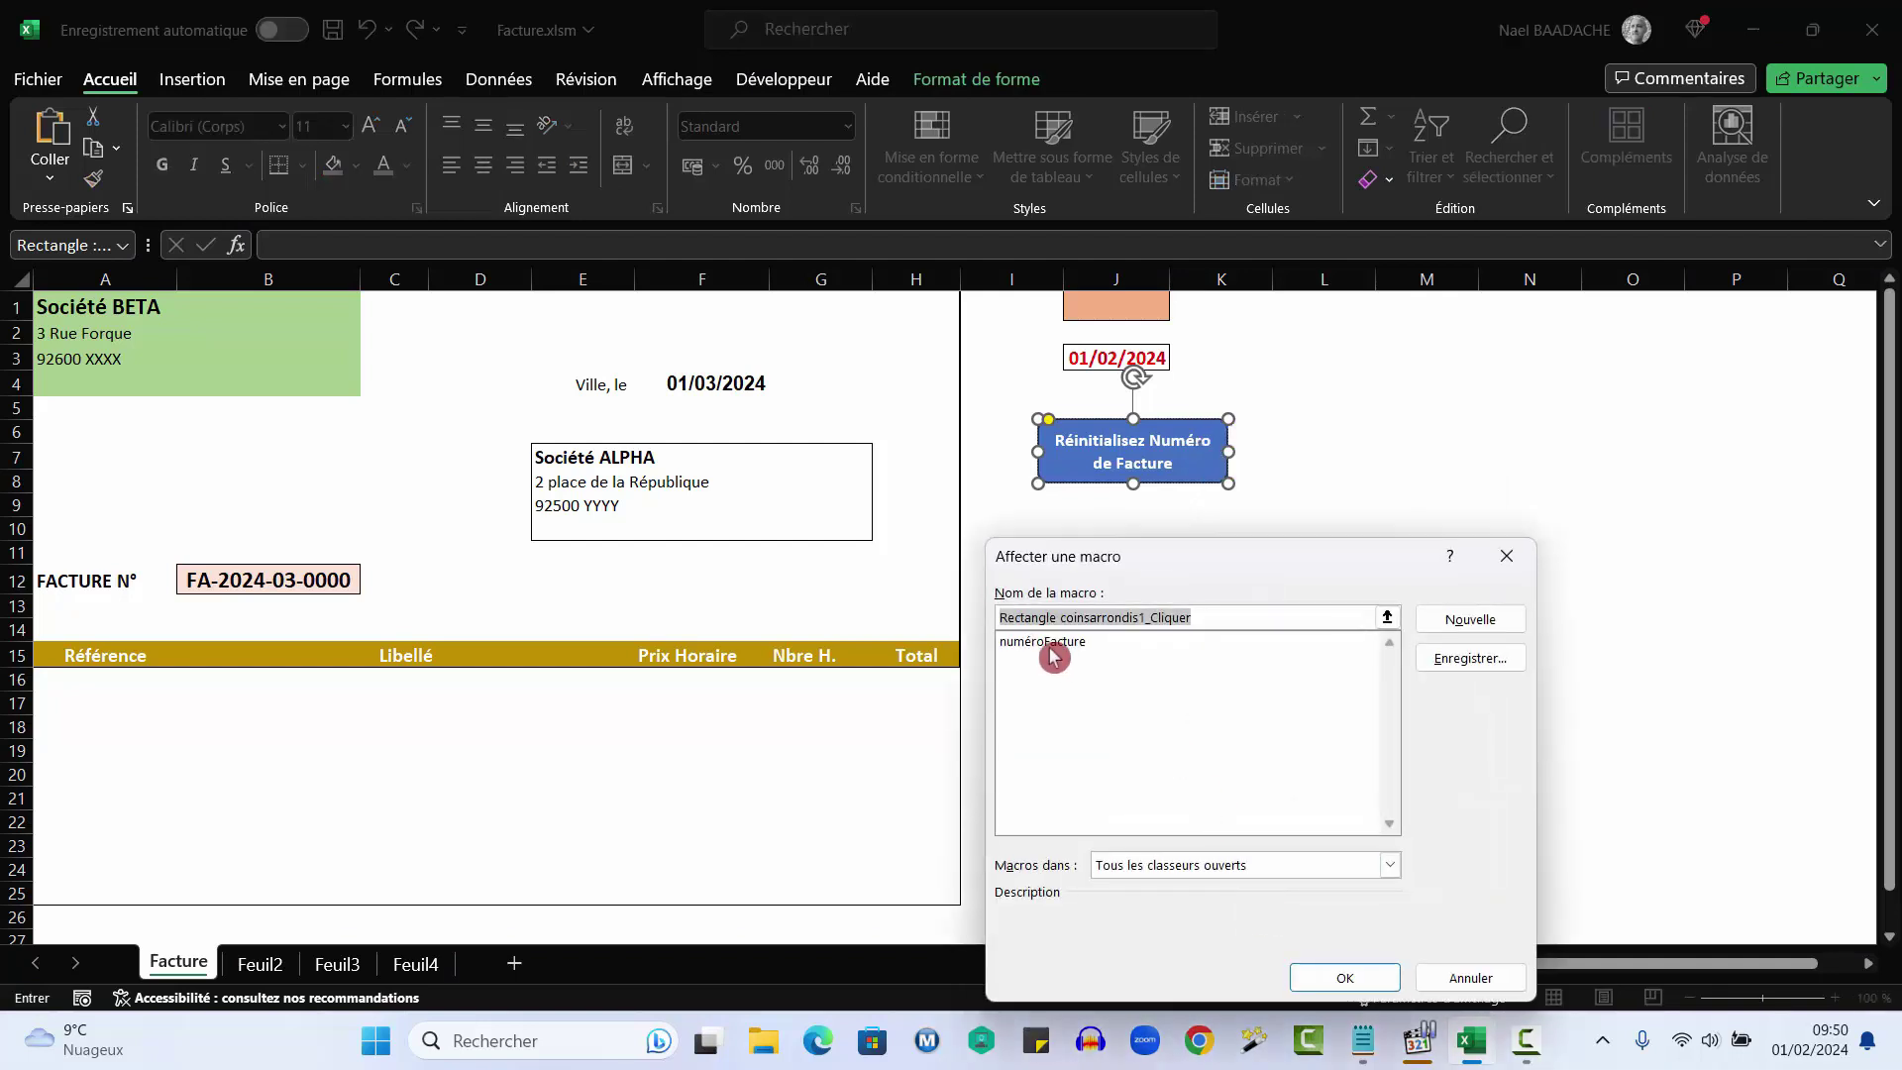
click(1050, 642)
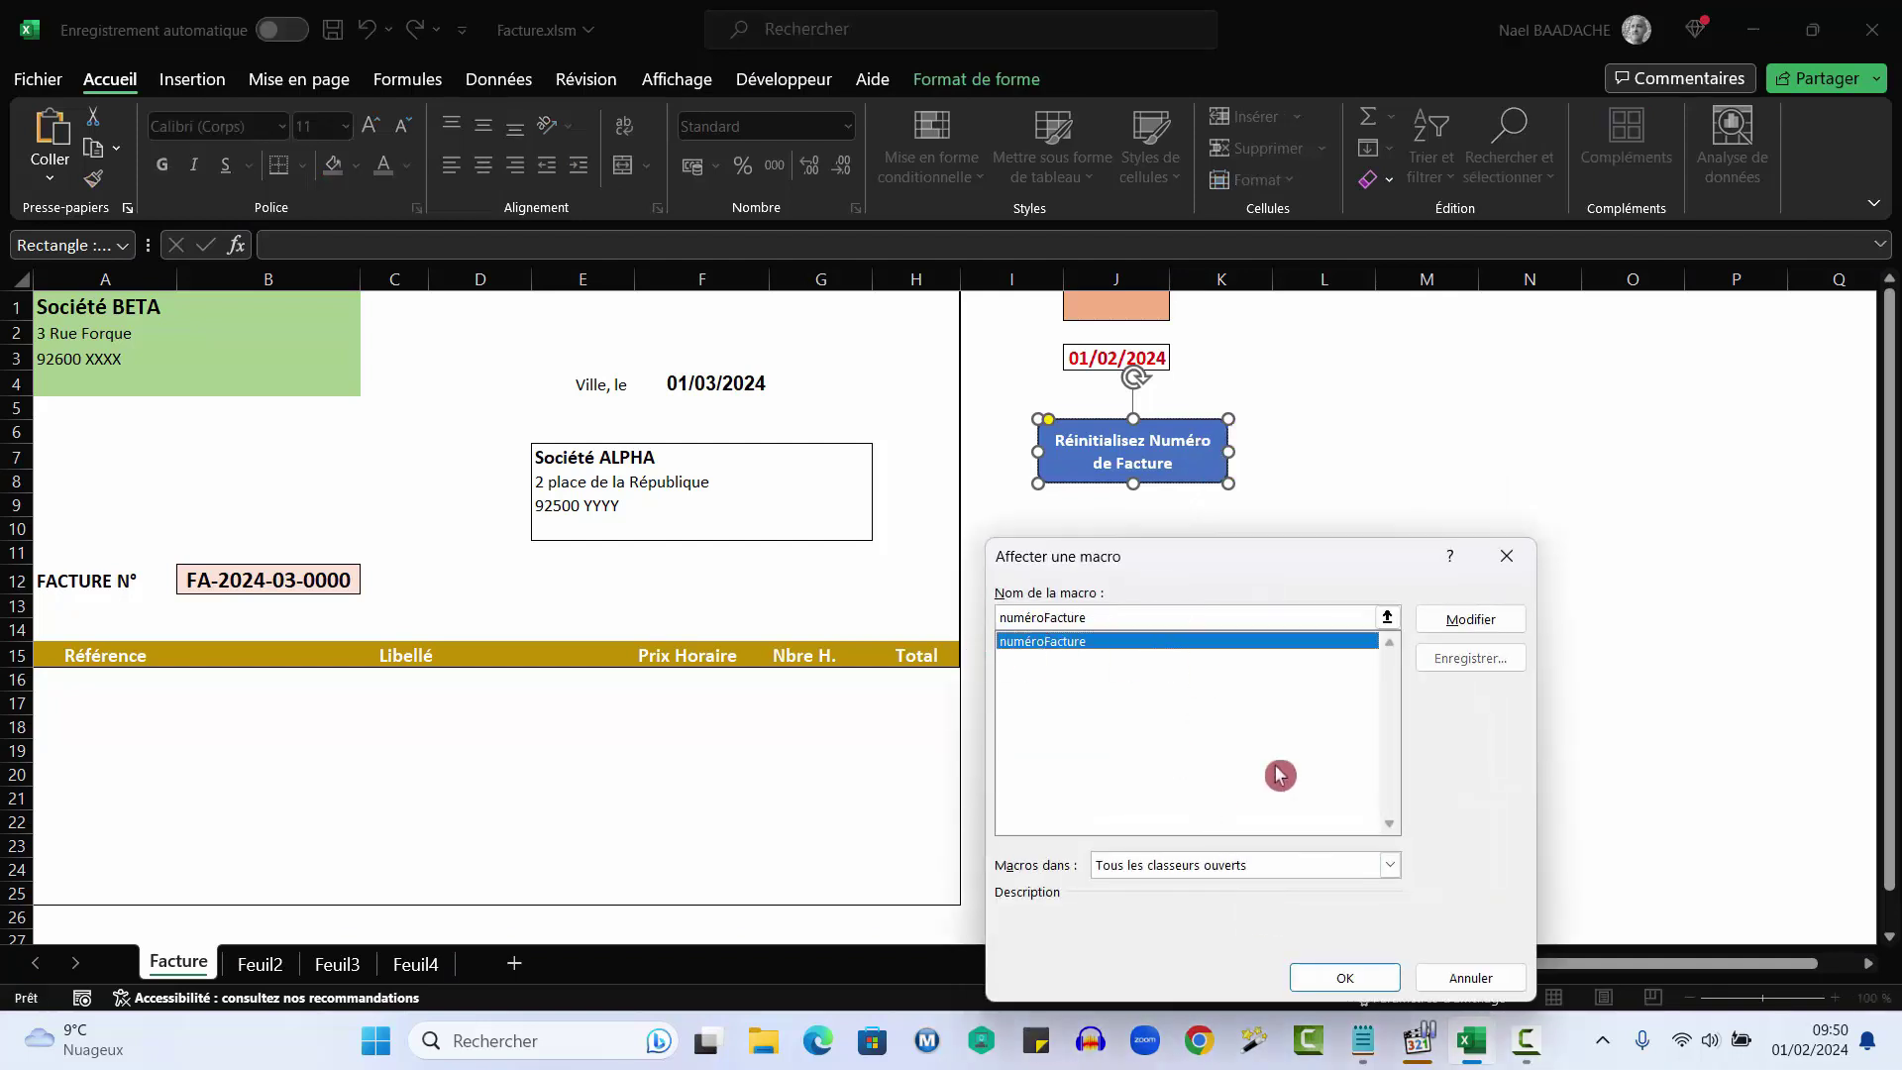
click(1350, 981)
Set the invoice date in F4 to 01/02/2024.
click(1115, 578)
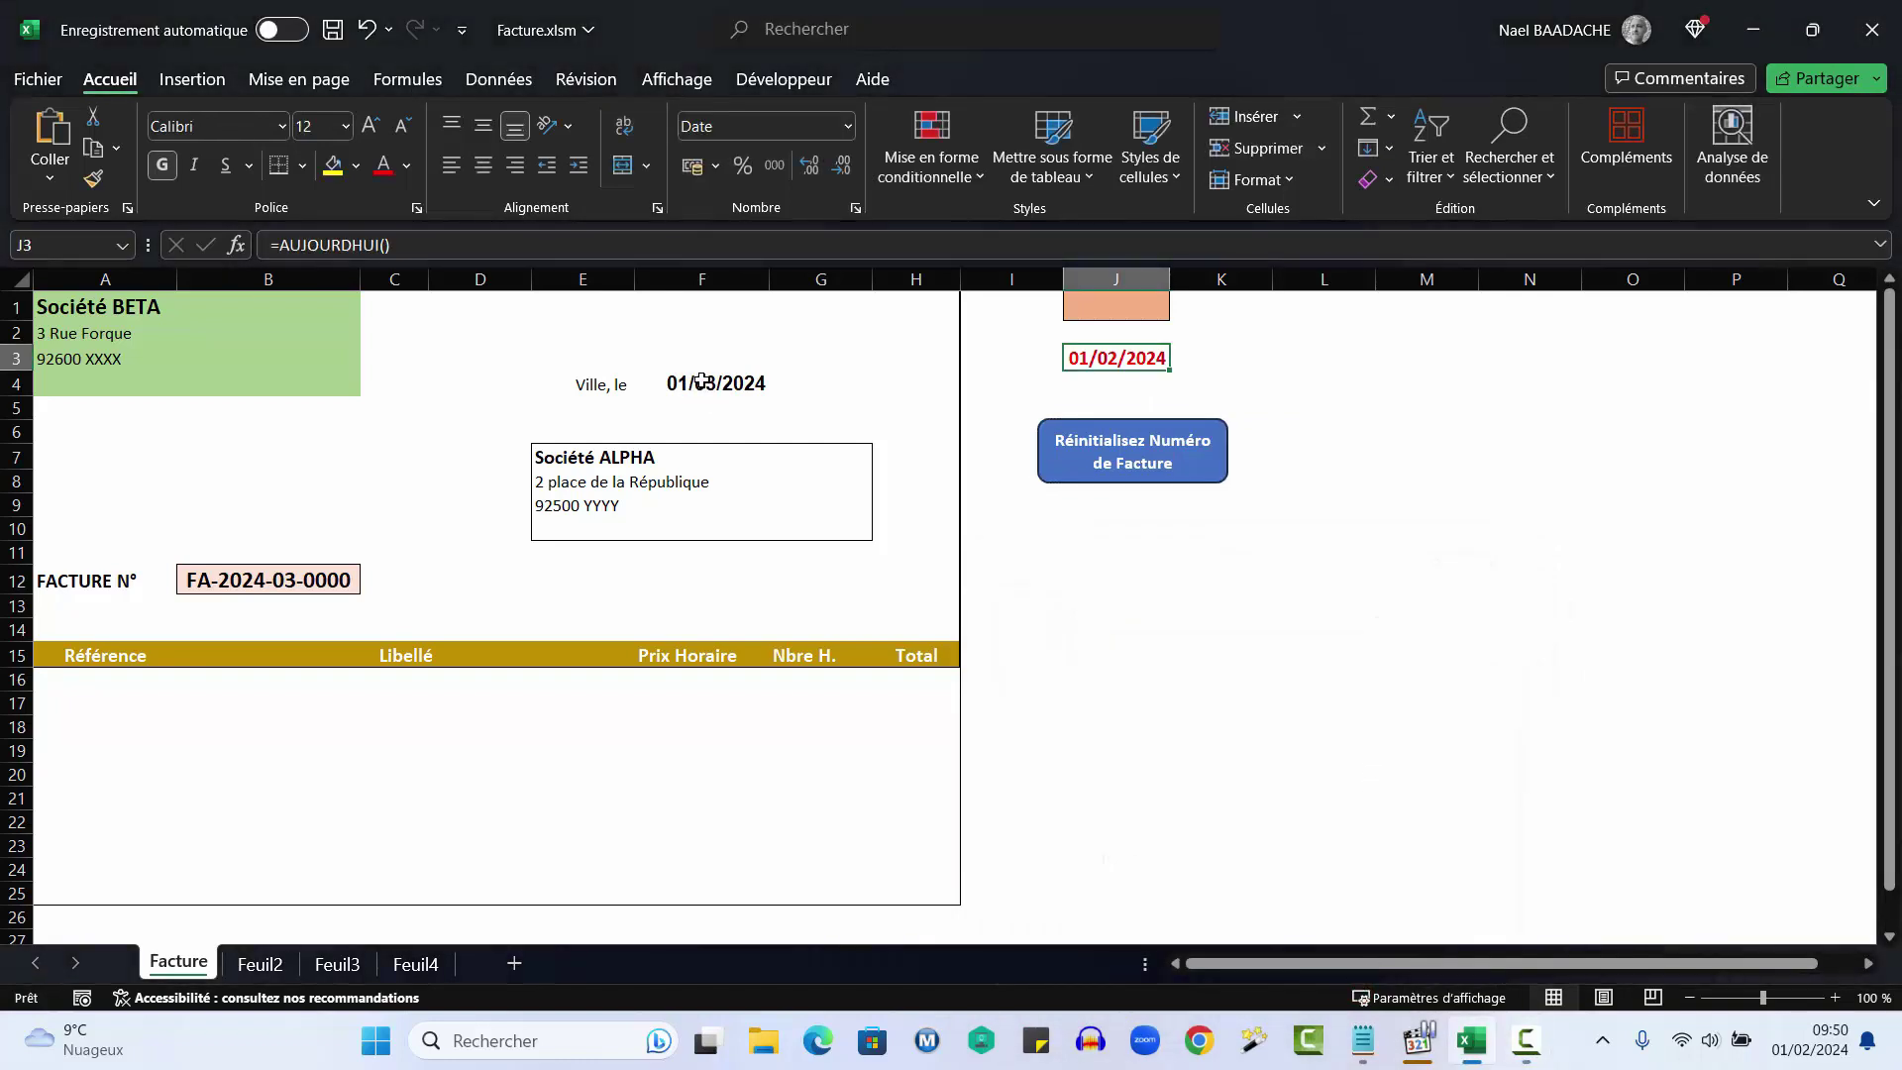
click(713, 383)
text(01/)
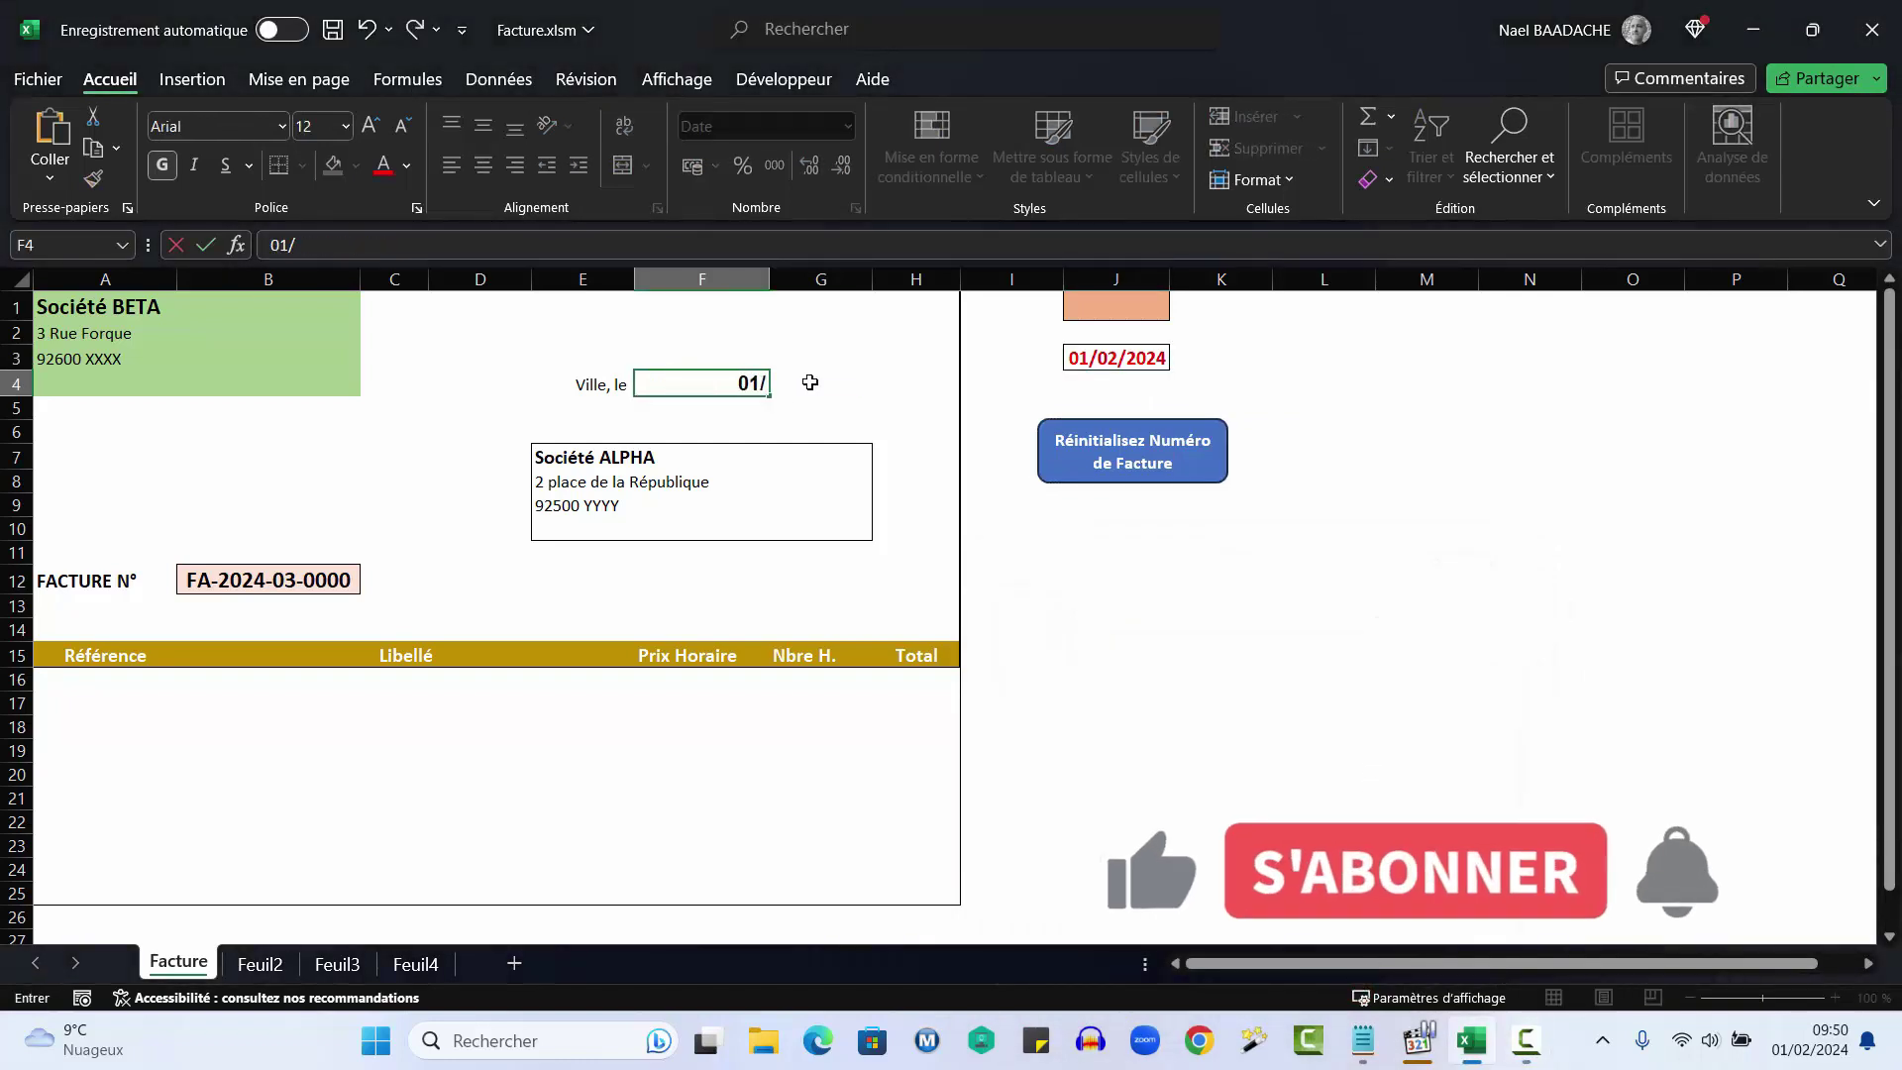
text(02/2024)
key(Return)
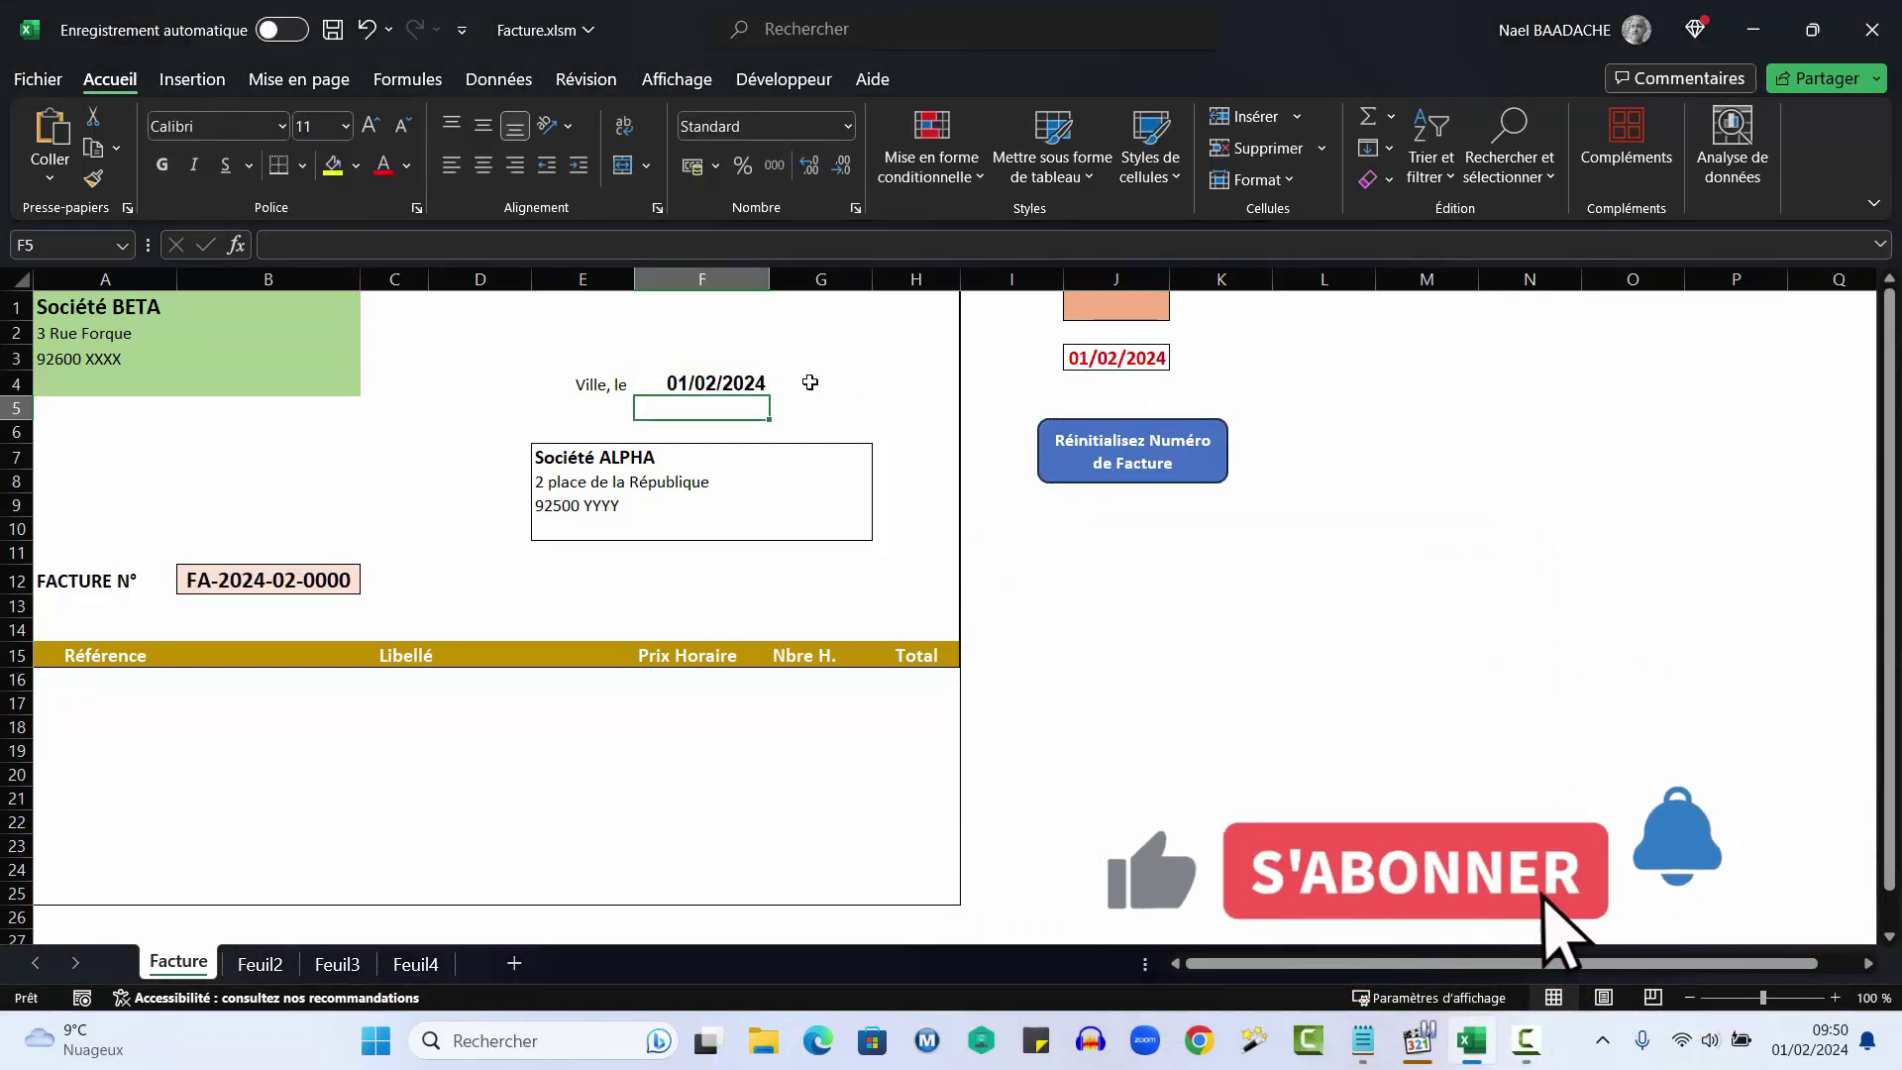
click(1223, 751)
click(1191, 481)
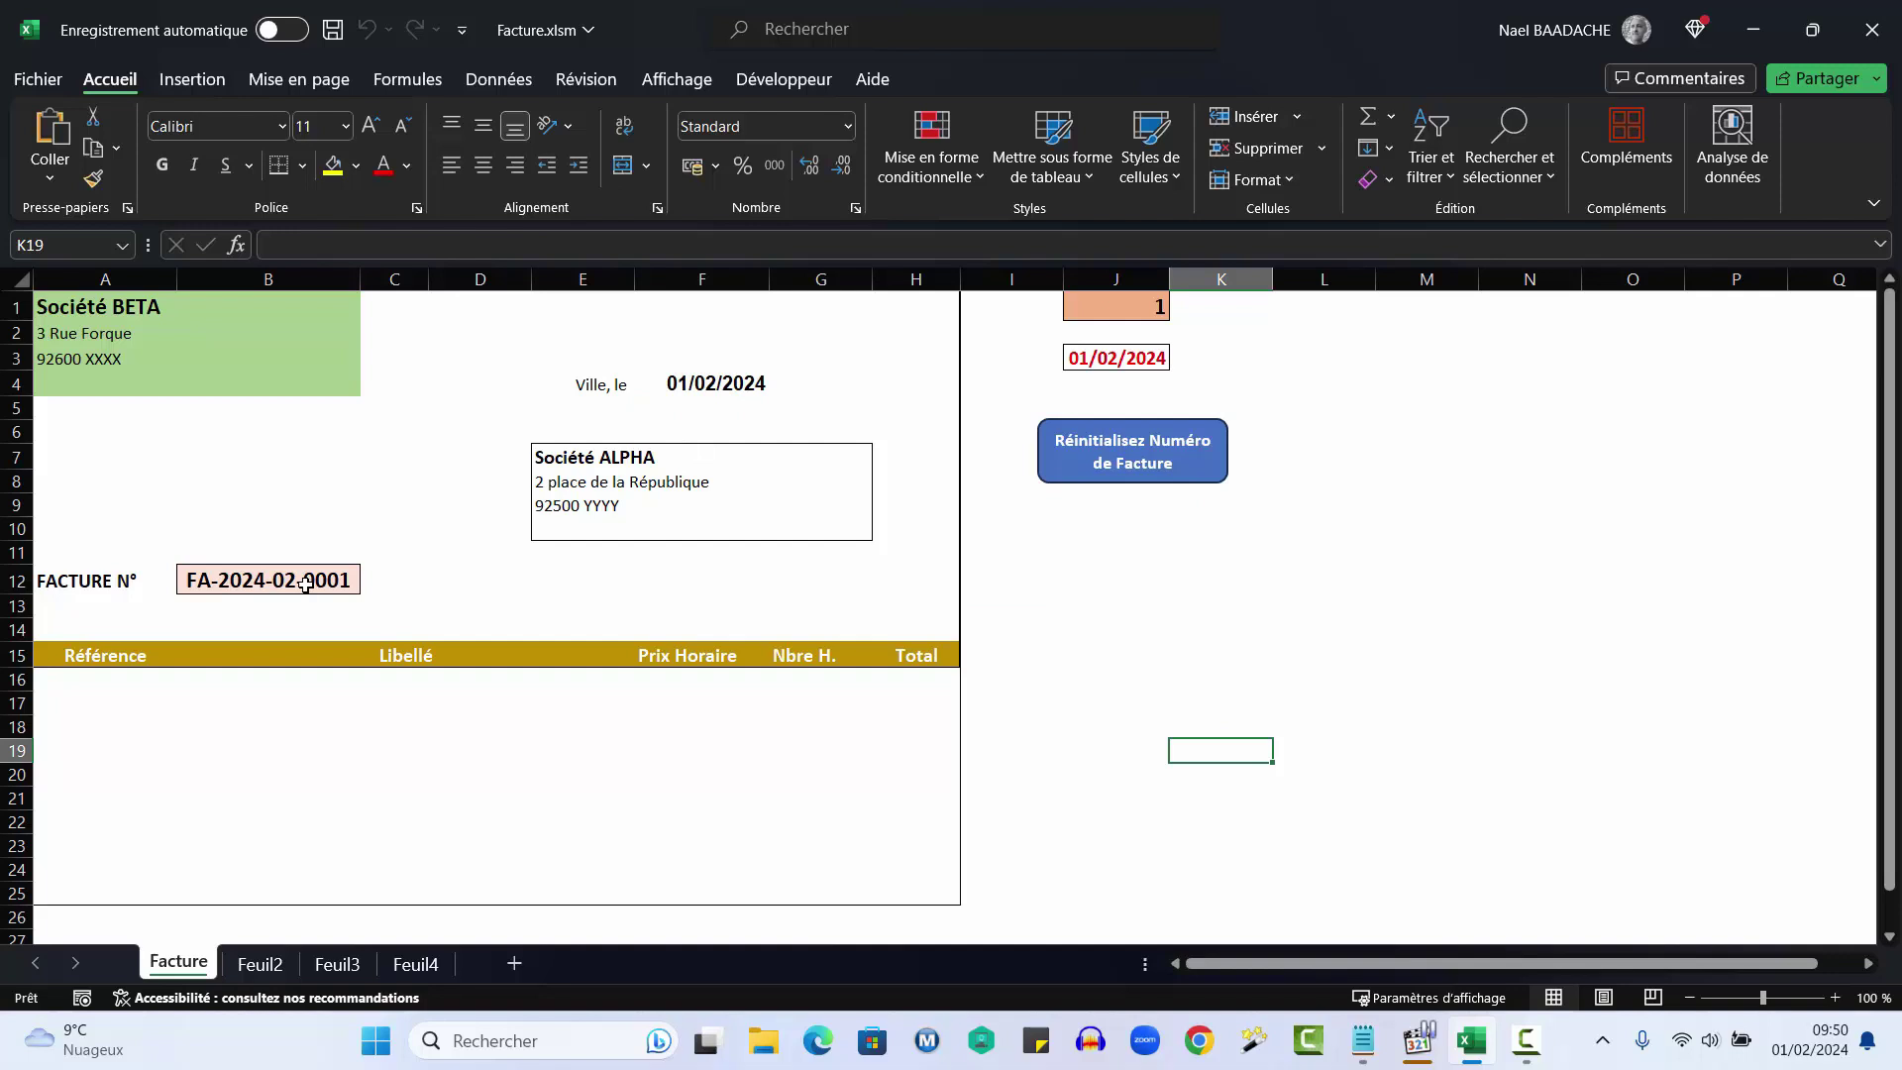
click(1135, 454)
click(1135, 453)
click(269, 576)
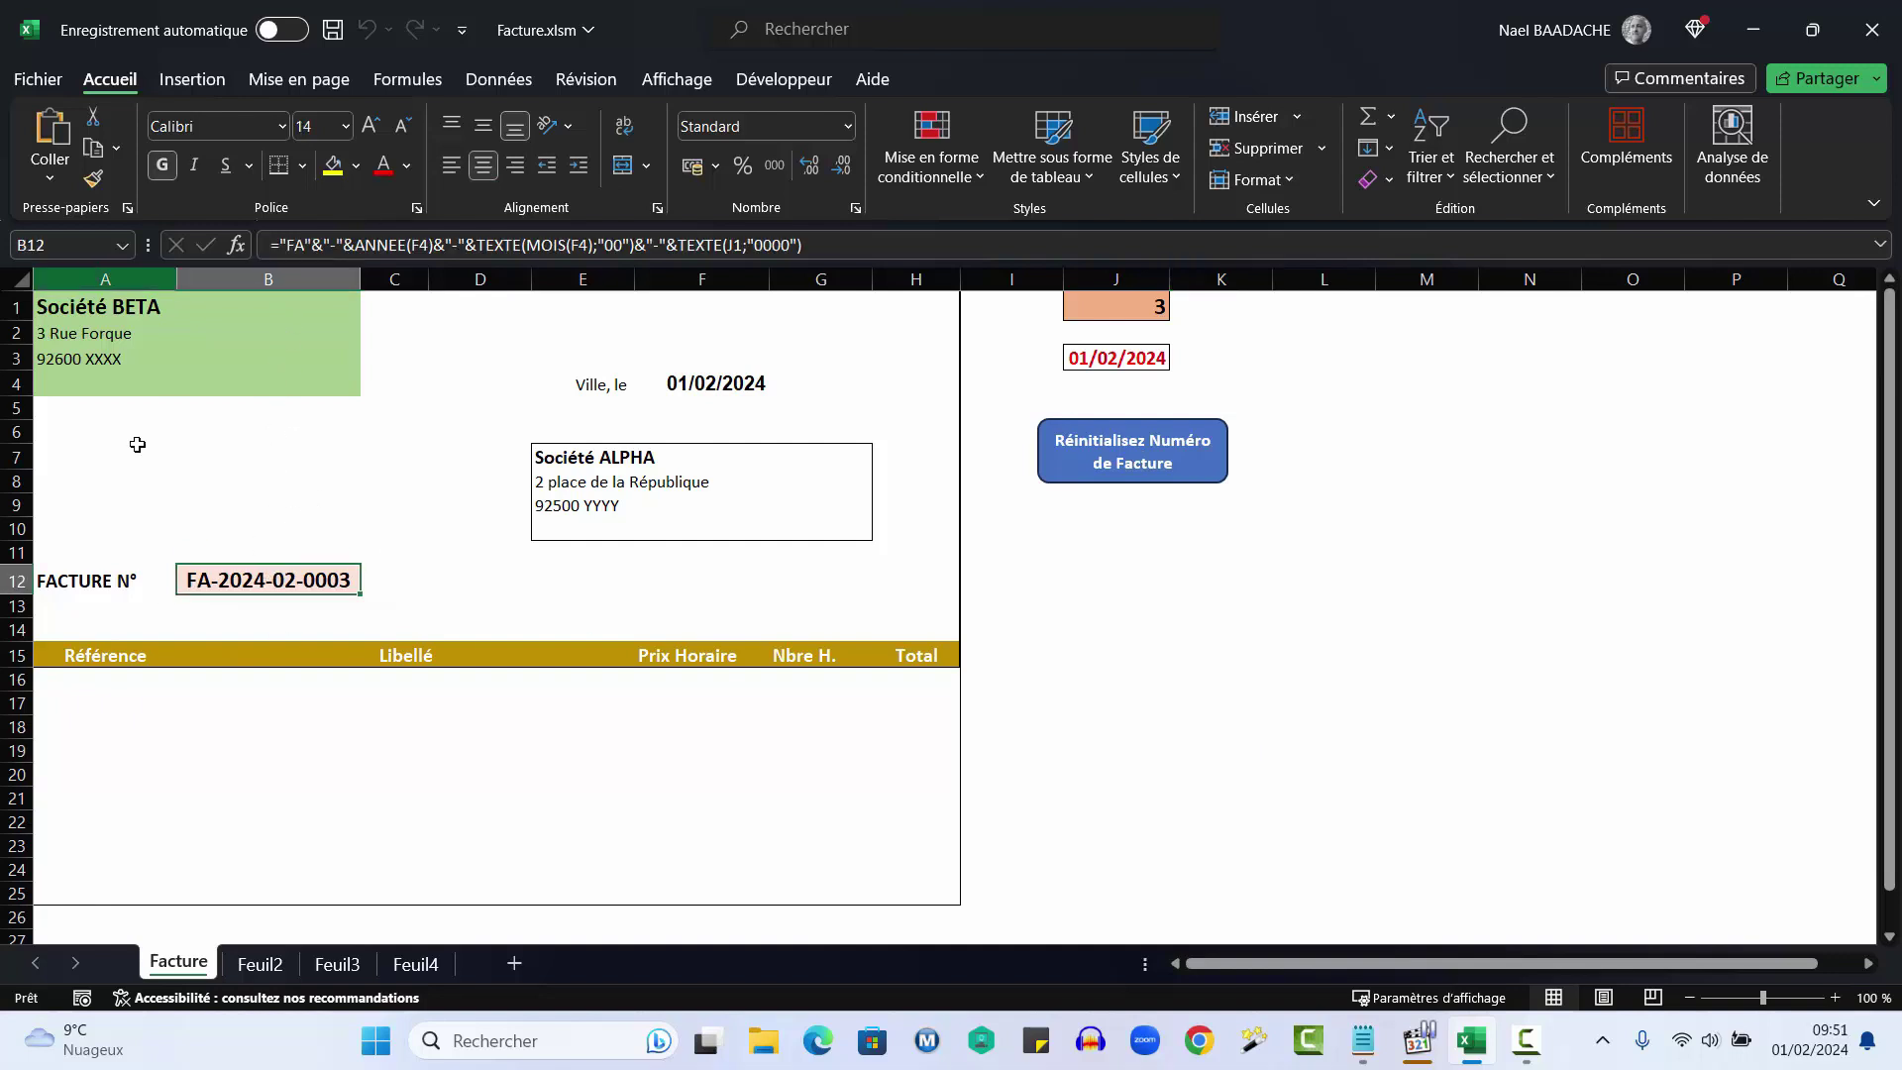